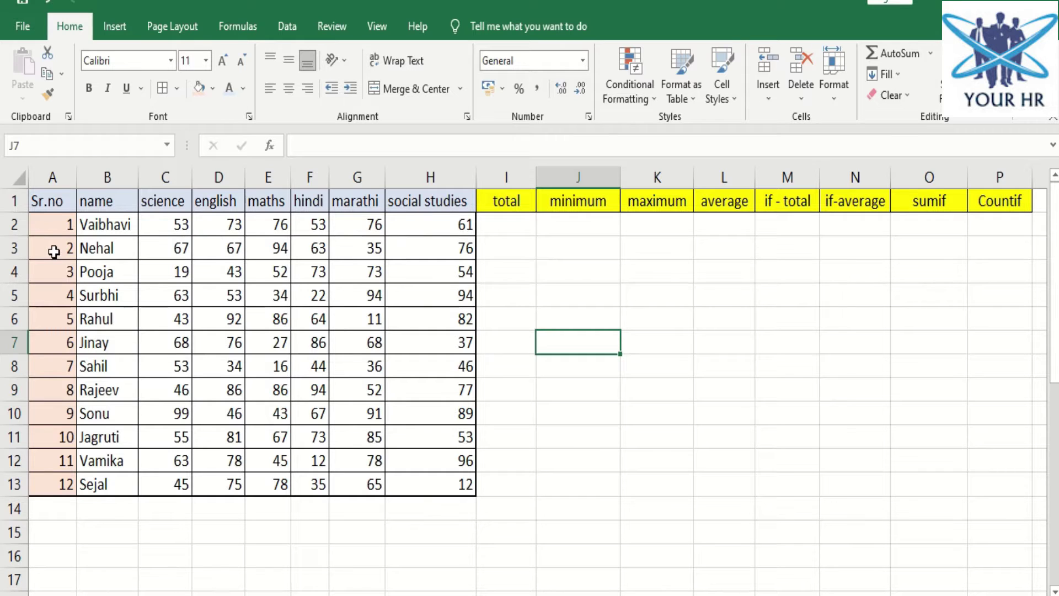
Examine the marks table's subject headings, the student rows and their scores, and the calculation headings from total to sumif.
{"action": "left_click_drag", "start_coordinate": [52, 200], "coordinate": [425, 479]}
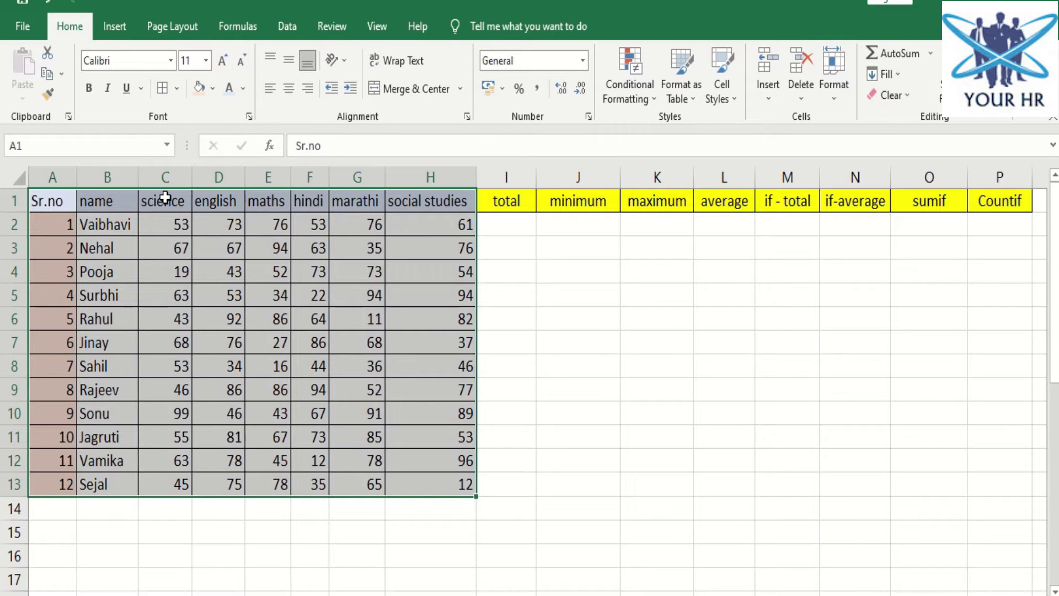
{"action": "left_click_drag", "start_coordinate": [165, 197], "coordinate": [357, 200]}
{"action": "left_click", "coordinate": [176, 227]}
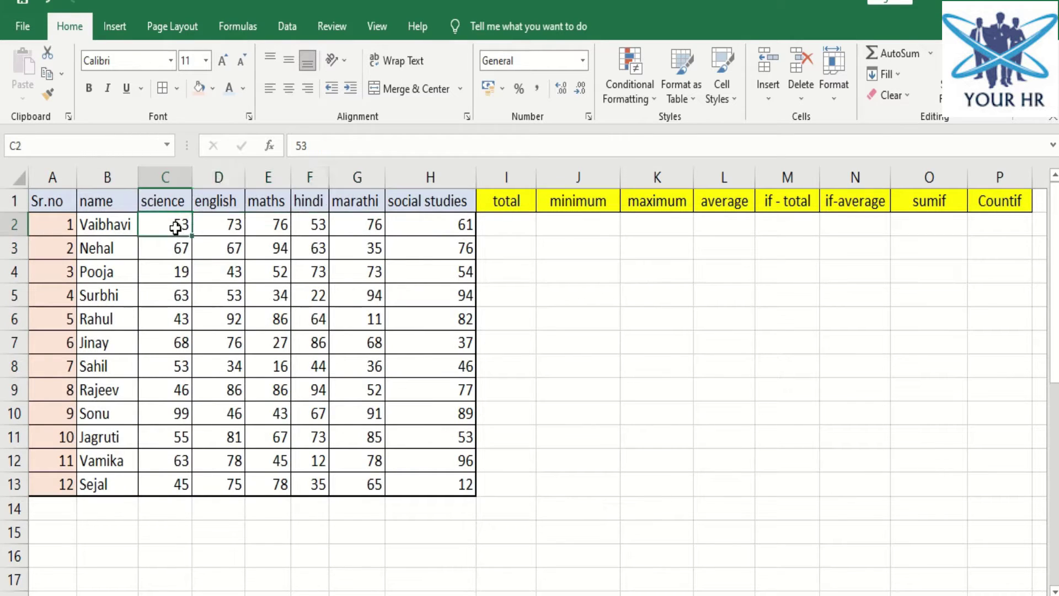
{"action": "left_click_drag", "start_coordinate": [175, 227], "coordinate": [407, 453]}
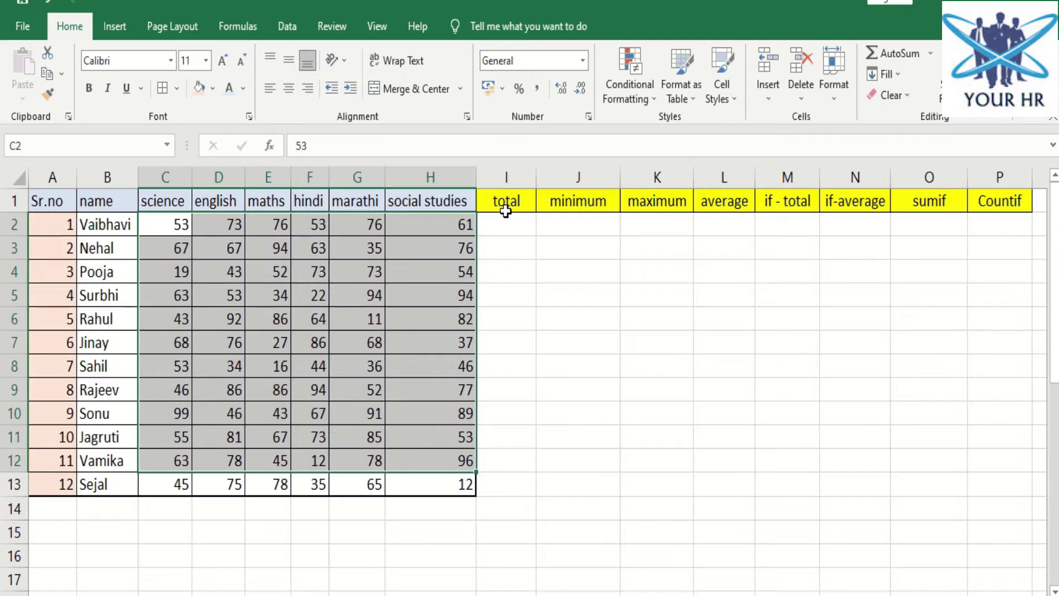
{"action": "left_click_drag", "start_coordinate": [506, 211], "coordinate": [915, 227]}
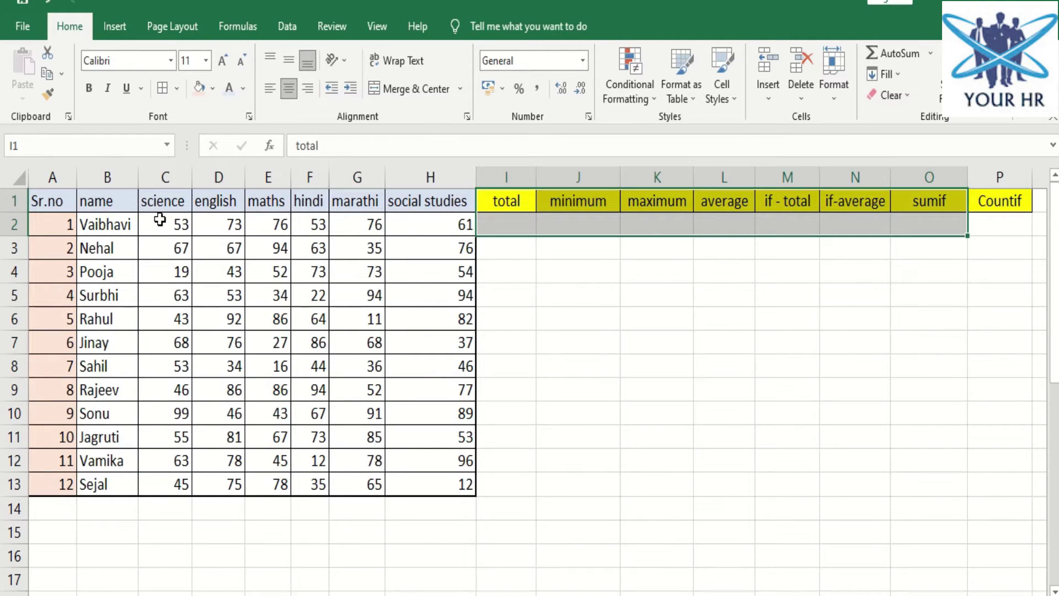
{"action": "left_click_drag", "start_coordinate": [160, 221], "coordinate": [412, 226]}
{"action": "left_click", "coordinate": [12, 225]}
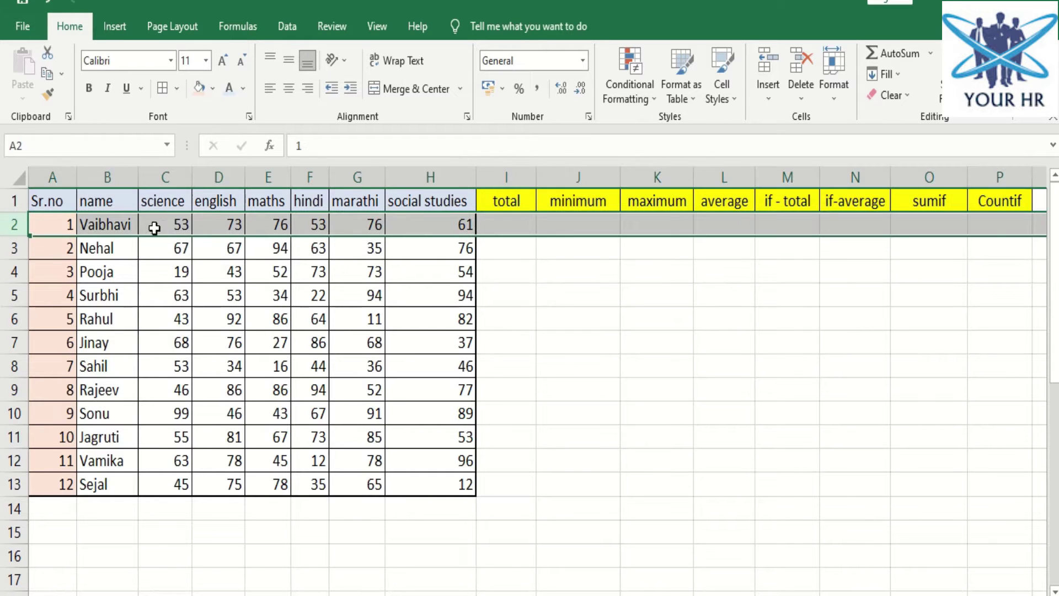
{"action": "left_click", "coordinate": [4, 252]}
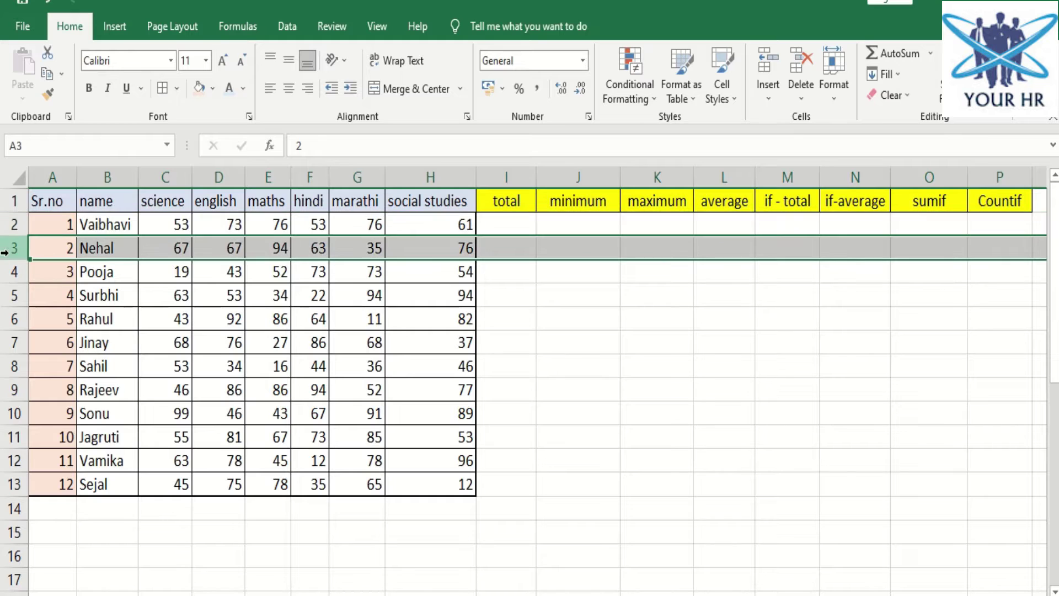
{"action": "left_click", "coordinate": [4, 273]}
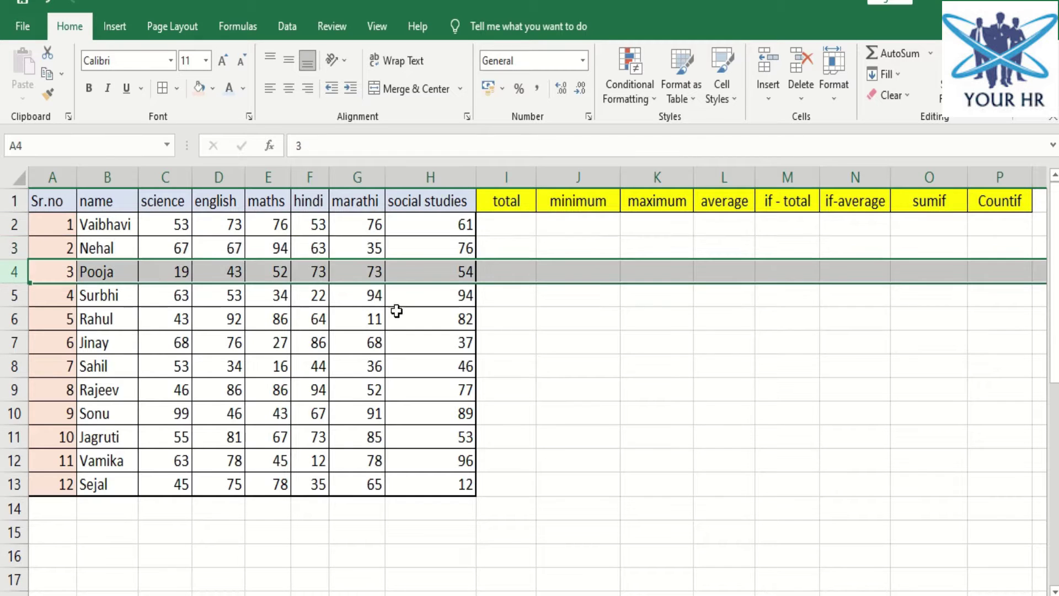
{"action": "left_click", "coordinate": [4, 296]}
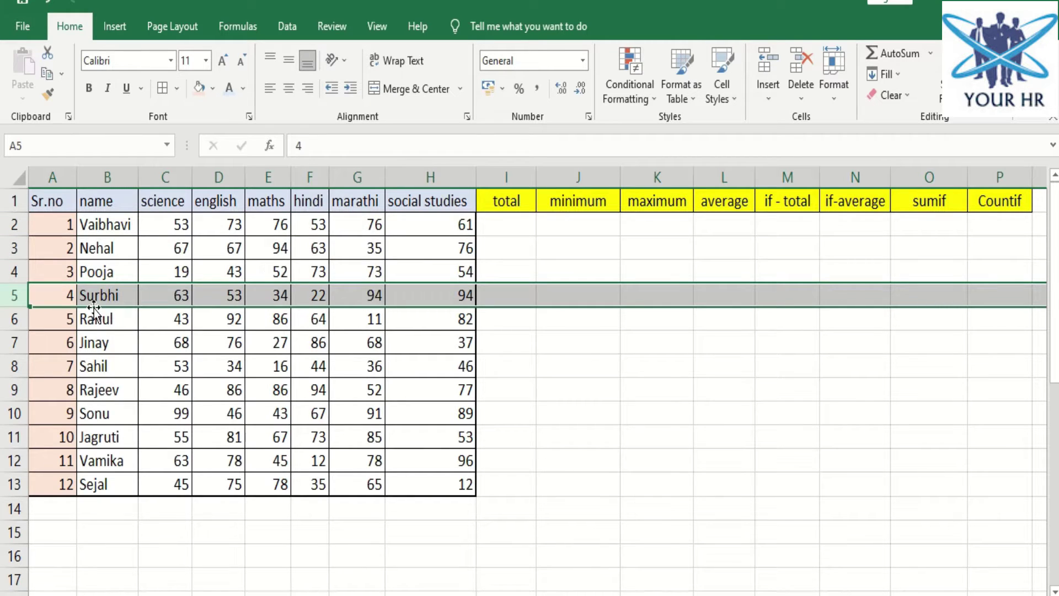
{"action": "left_click", "coordinate": [53, 480]}
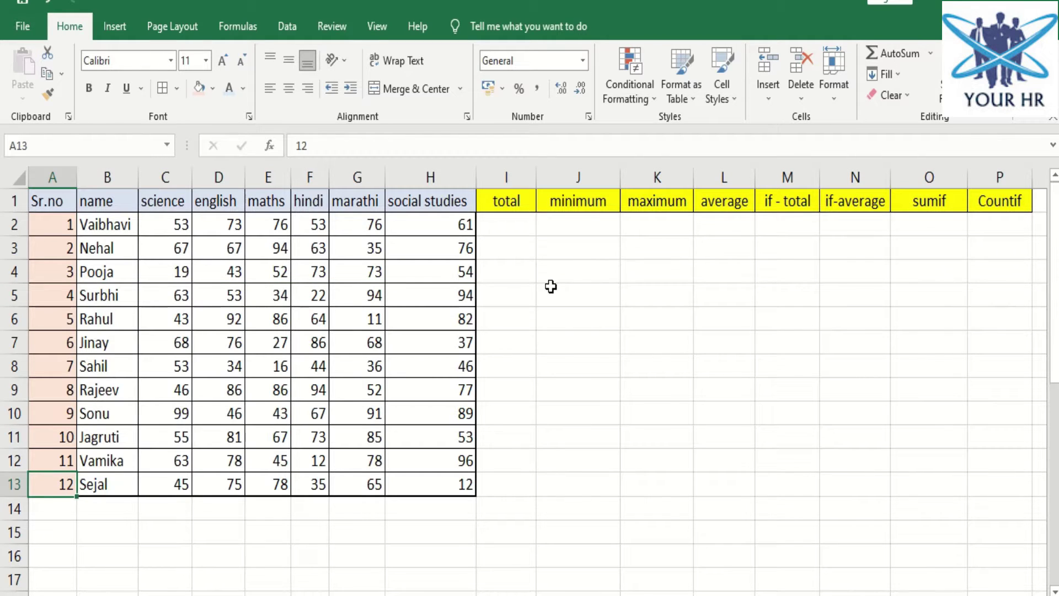
Calculate the total in I2 with =SUM(C2:H2) and fill the formula down to I13 for all students.
{"action": "left_click", "coordinate": [496, 206]}
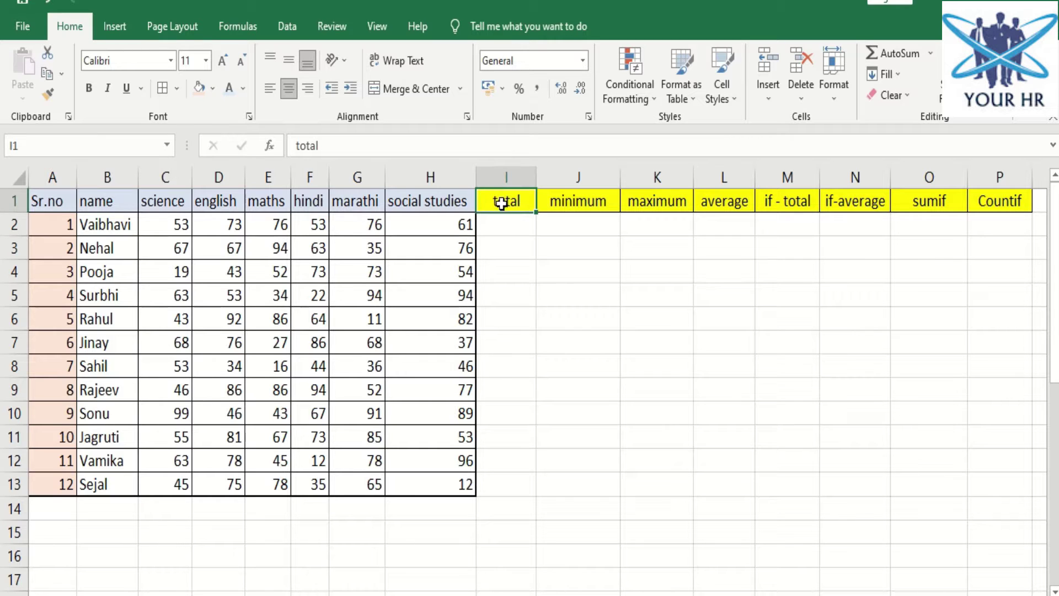
{"action": "left_click", "coordinate": [498, 227]}
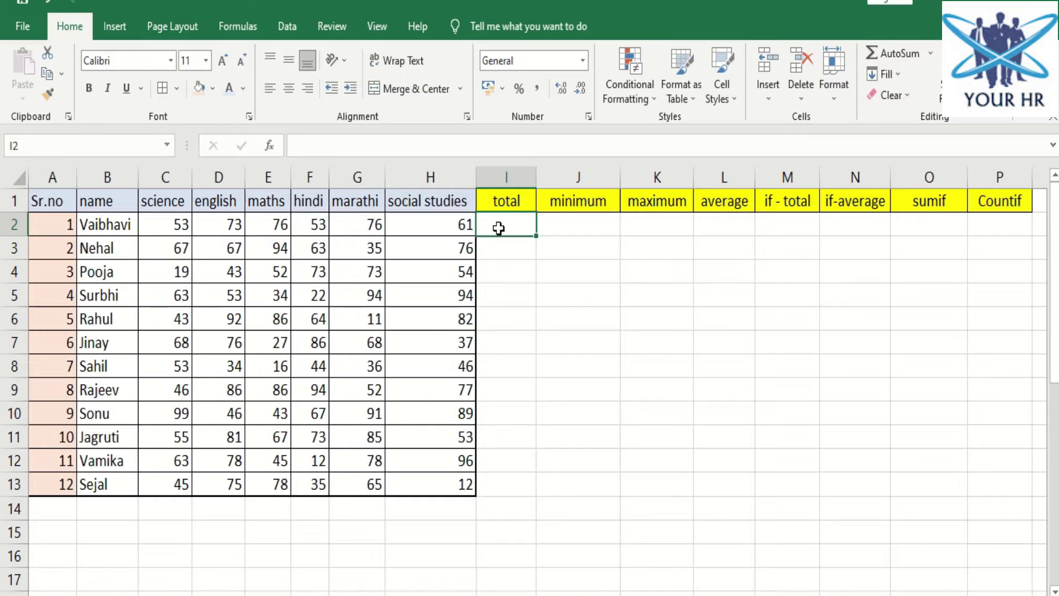
{"action": "type", "text": "=sum"}
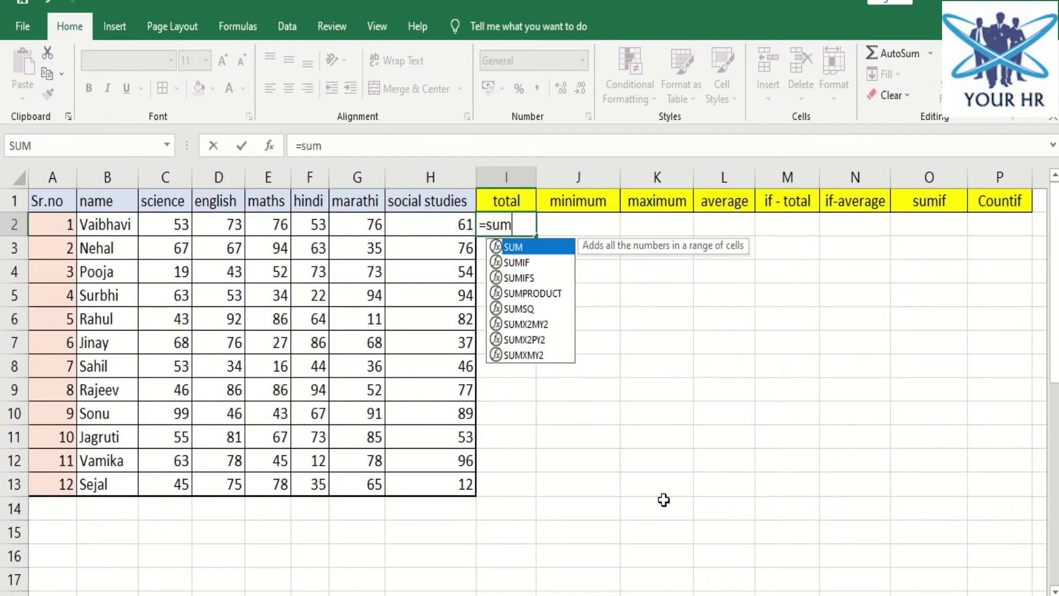
{"action": "key", "text": "Tab"}
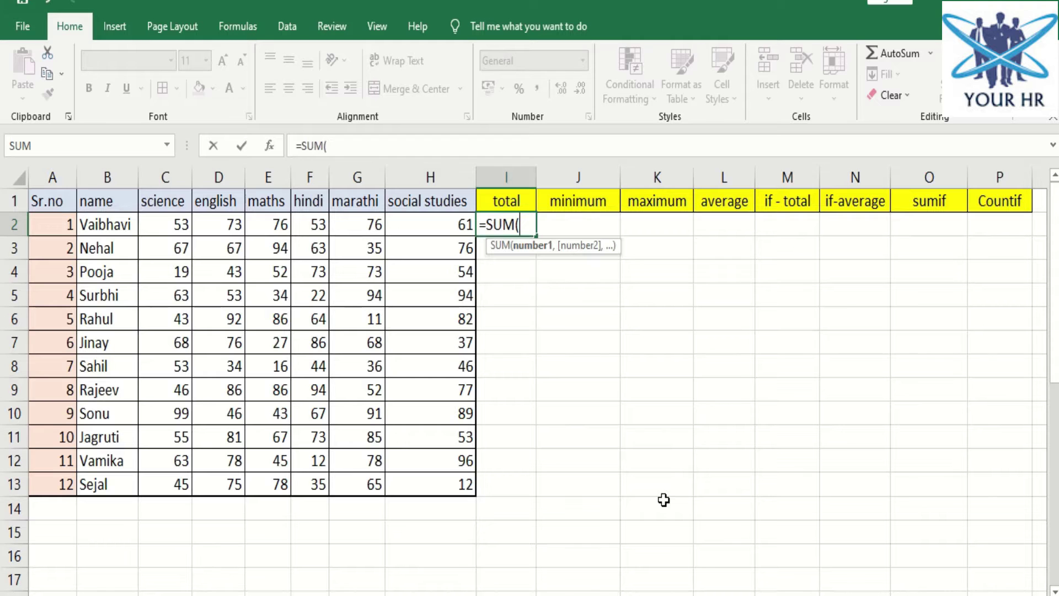
{"action": "left_click", "coordinate": [175, 223]}
{"action": "left_click_drag", "start_coordinate": [176, 224], "coordinate": [425, 224]}
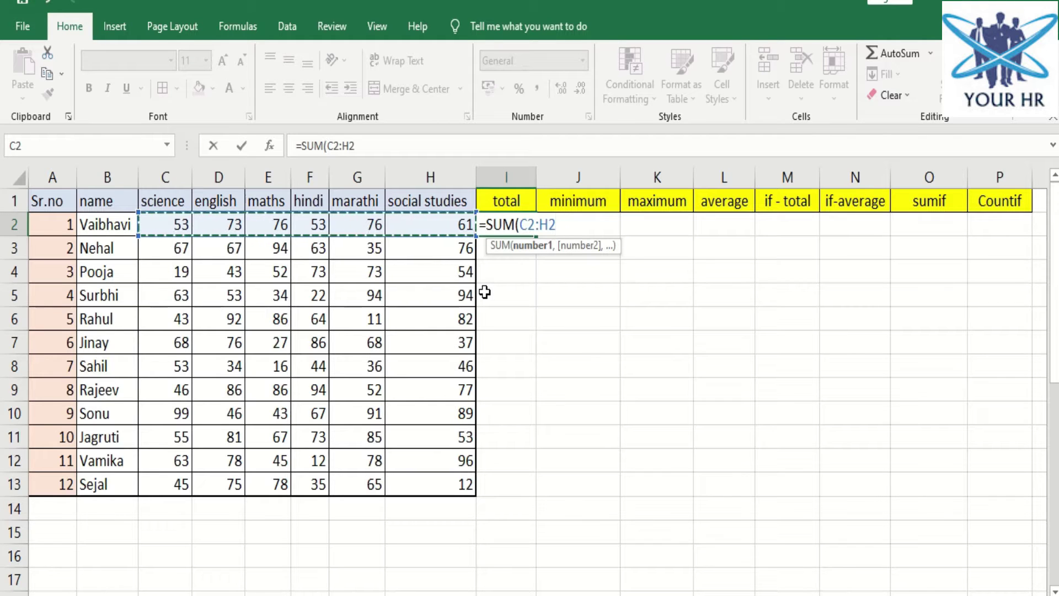
{"action": "type", "text": ")"}
{"action": "key", "text": "Return"}
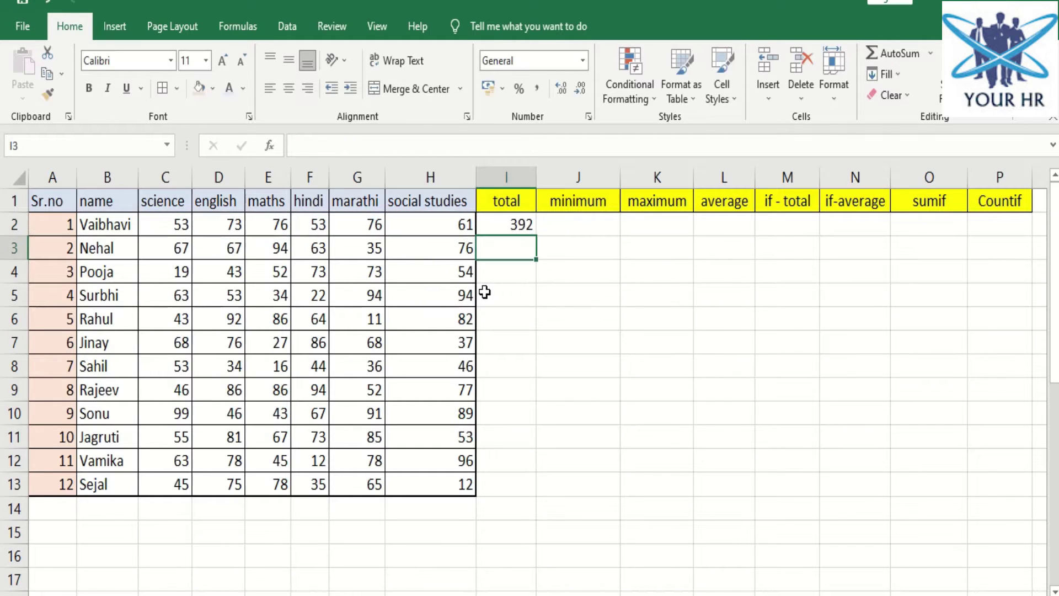
{"action": "left_click", "coordinate": [496, 228]}
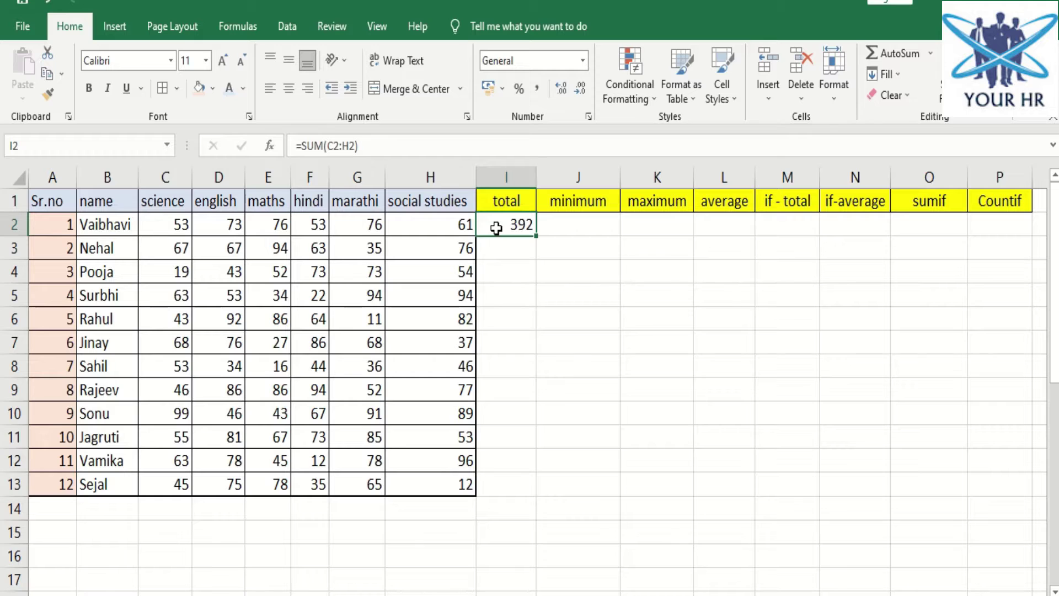
{"action": "double_click", "coordinate": [536, 236]}
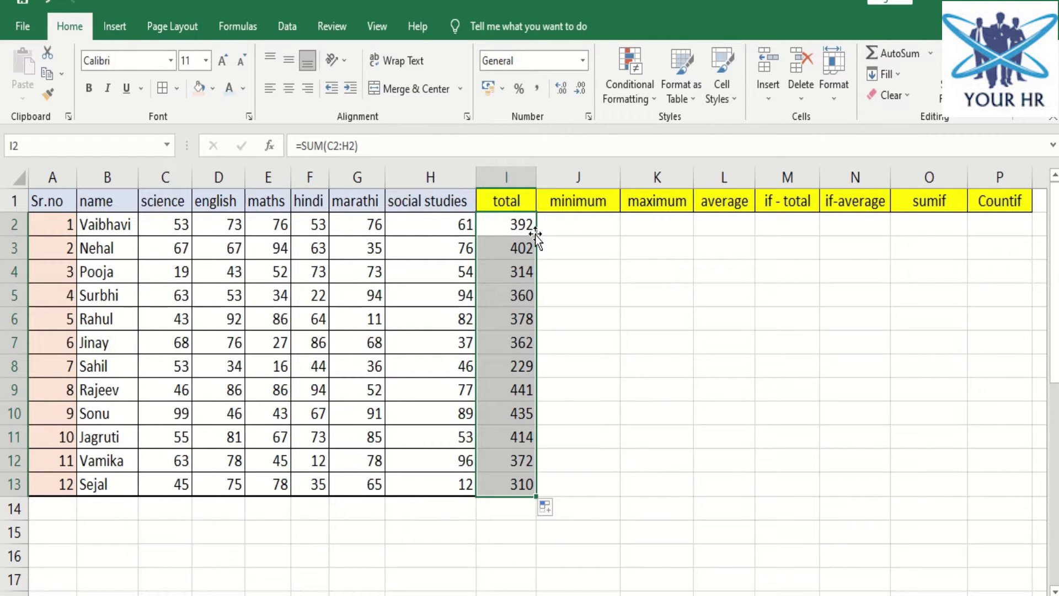
Find the minimum mark in J2 with =MIN(C2:H2) and fill the formula down to J13.
{"action": "left_click", "coordinate": [578, 208]}
{"action": "left_click", "coordinate": [562, 220]}
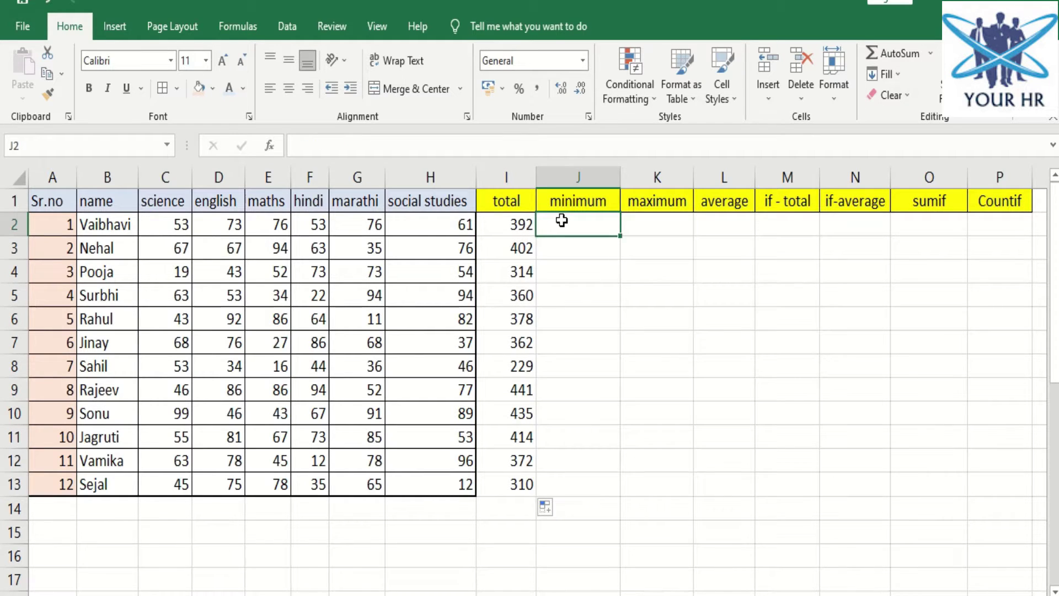
{"action": "left_click_drag", "start_coordinate": [174, 224], "coordinate": [402, 222]}
{"action": "left_click", "coordinate": [543, 223]}
{"action": "type", "text": "=MIN("}
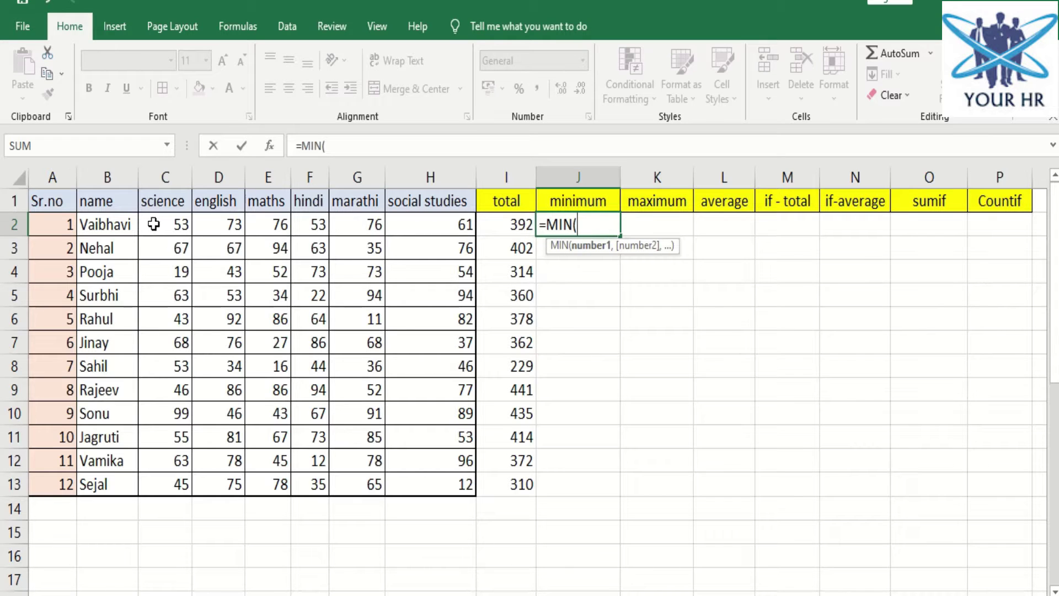
{"action": "left_click_drag", "start_coordinate": [154, 224], "coordinate": [404, 218]}
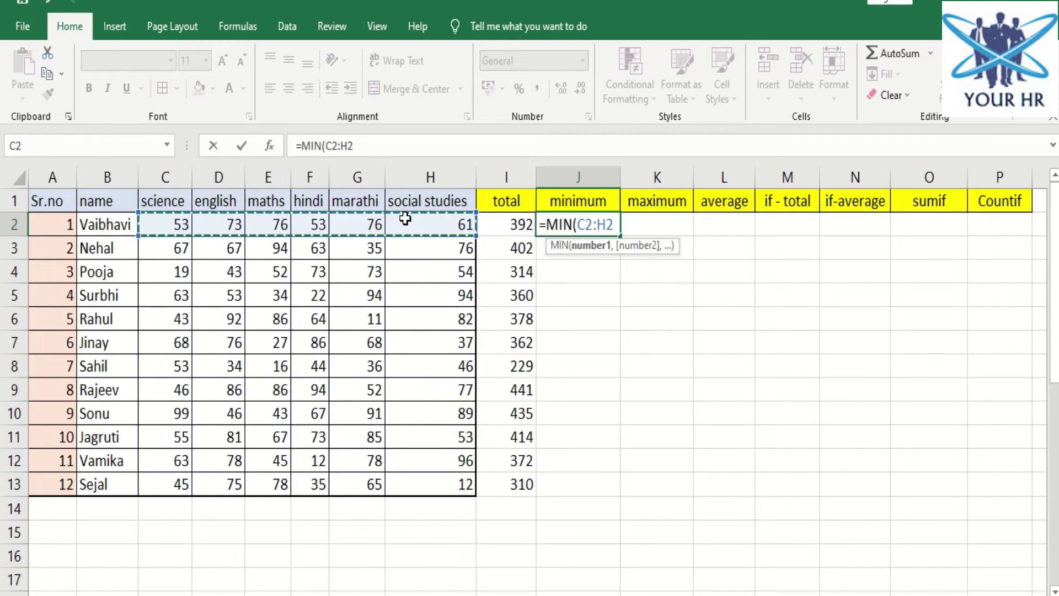
{"action": "type", "text": ")"}
{"action": "key", "text": "Return"}
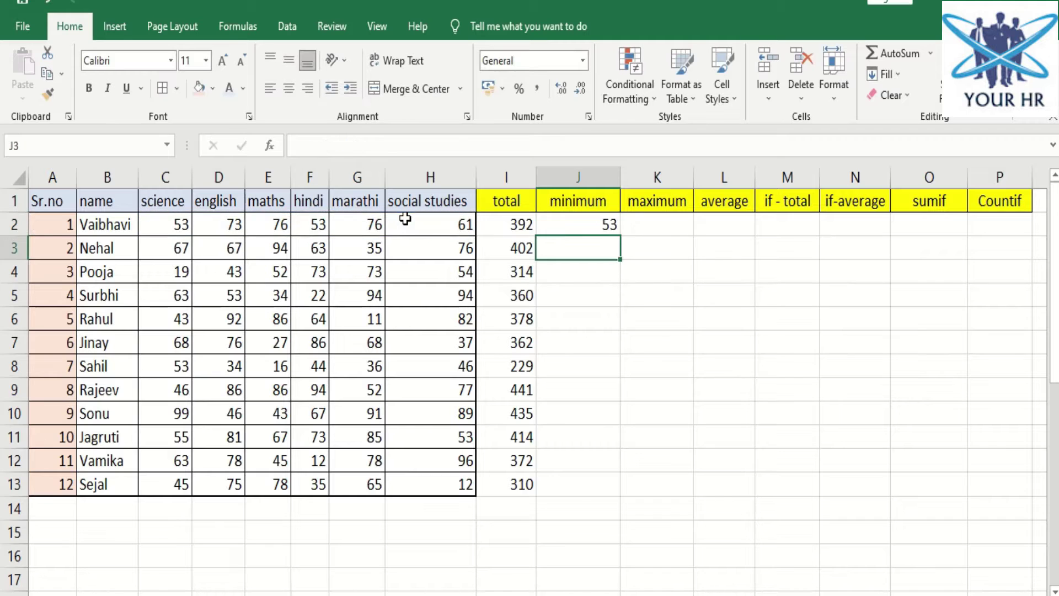
{"action": "left_click", "coordinate": [582, 222]}
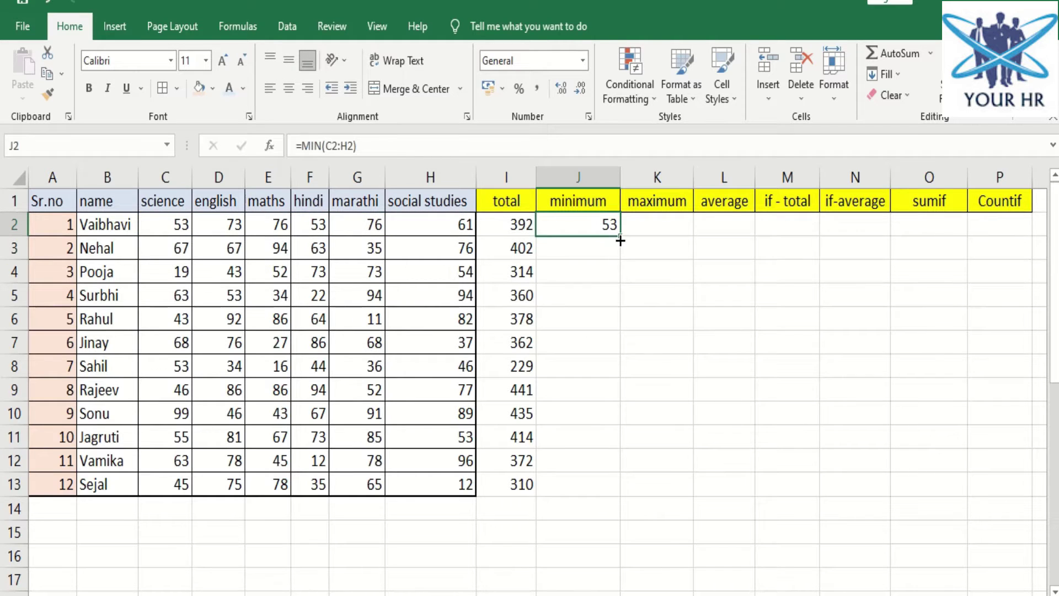
{"action": "double_click", "coordinate": [619, 236]}
Find the maximum mark in K2 with =MAX(C2:H2) and fill the formula down to K13.
{"action": "left_click", "coordinate": [646, 227]}
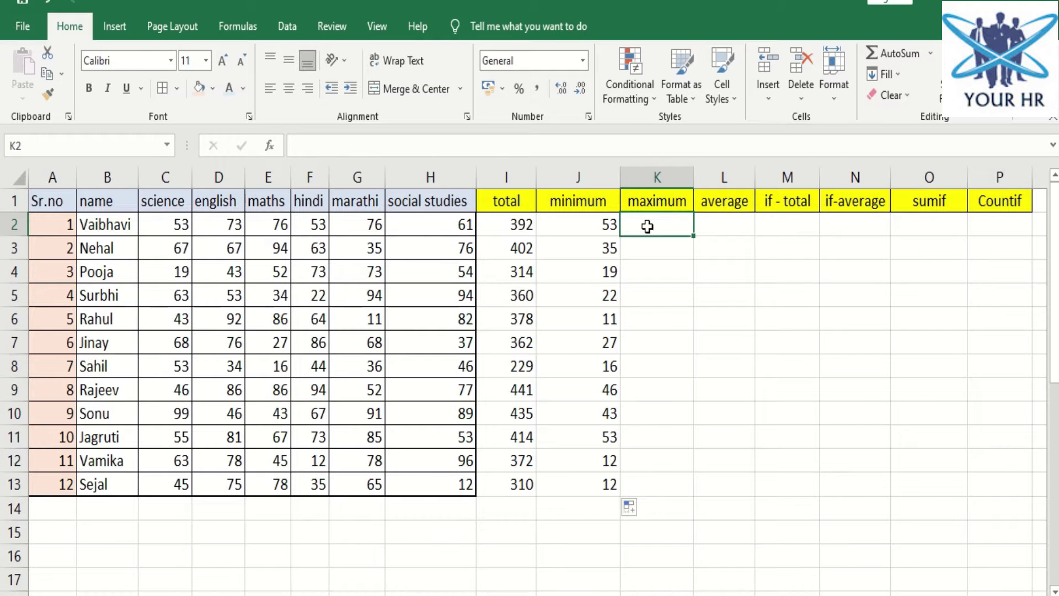
{"action": "type", "text": "=max"}
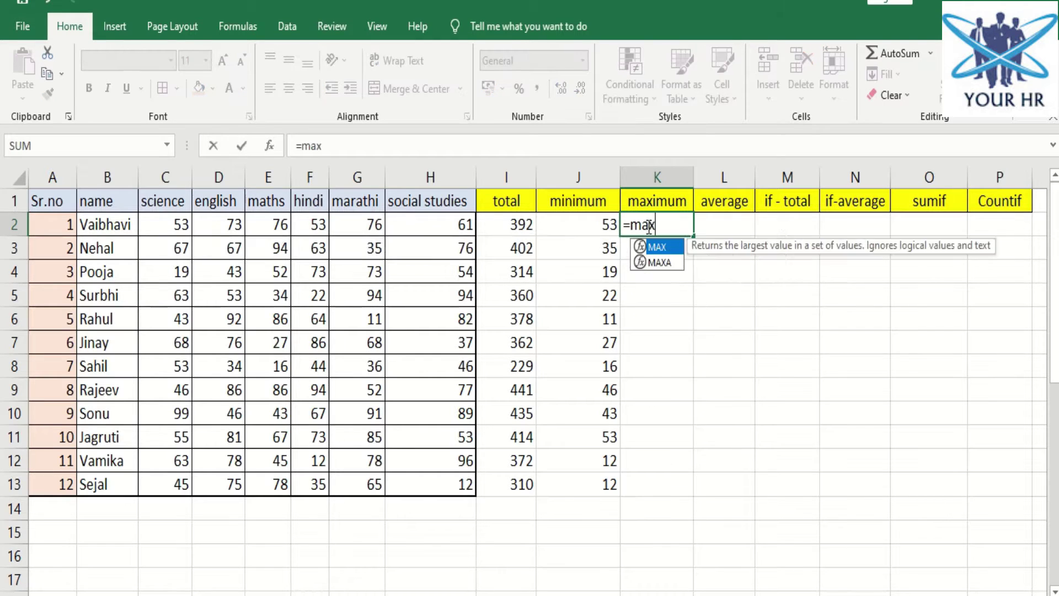
{"action": "key", "text": "Tab"}
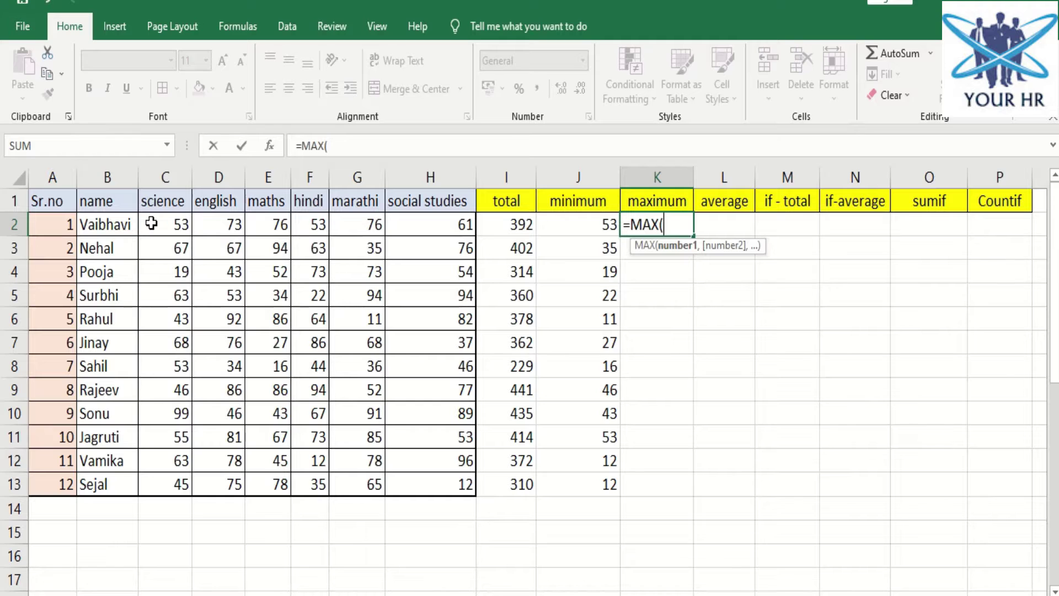
{"action": "left_click_drag", "start_coordinate": [148, 225], "coordinate": [406, 230]}
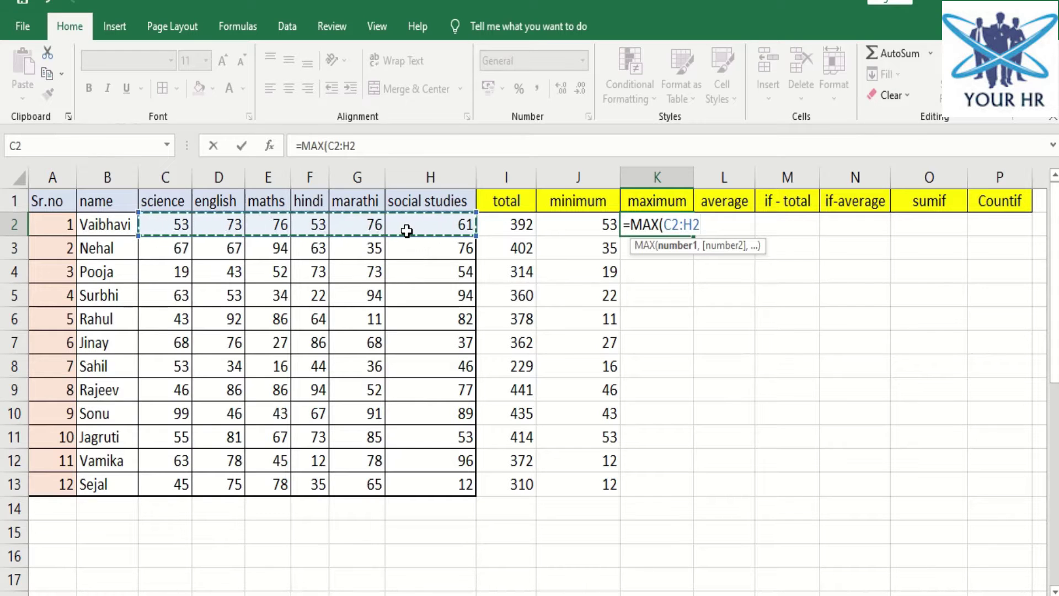
{"action": "type", "text": ")"}
{"action": "key", "text": "Return"}
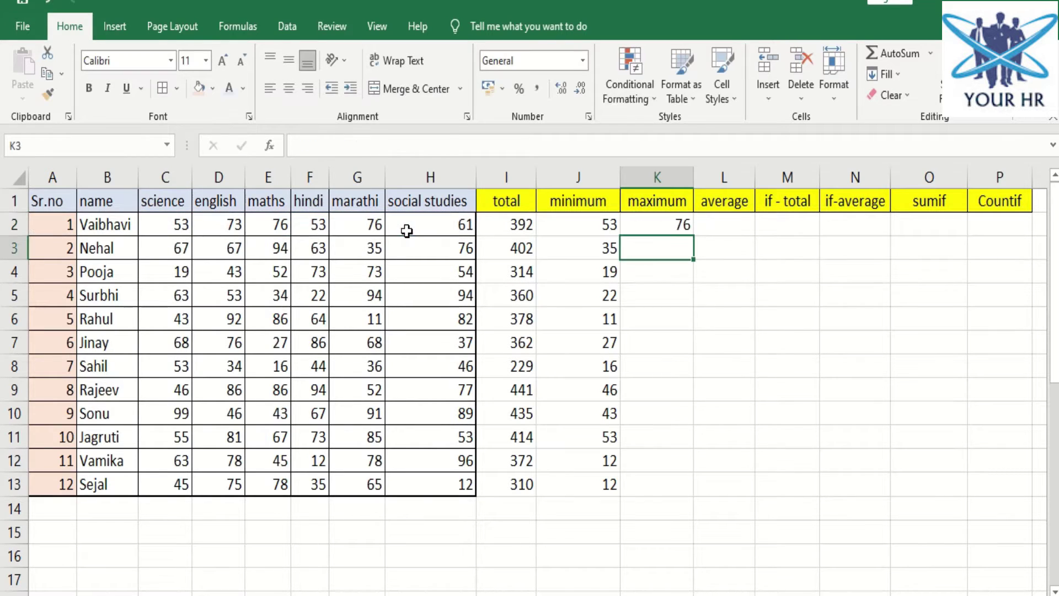
{"action": "left_click", "coordinate": [657, 228]}
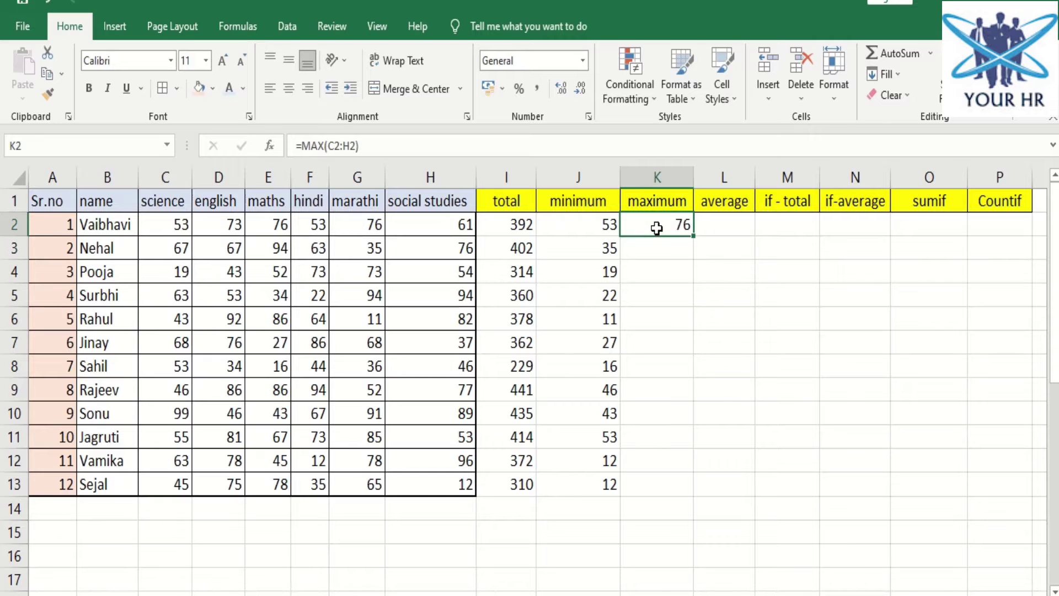
{"action": "double_click", "coordinate": [691, 234]}
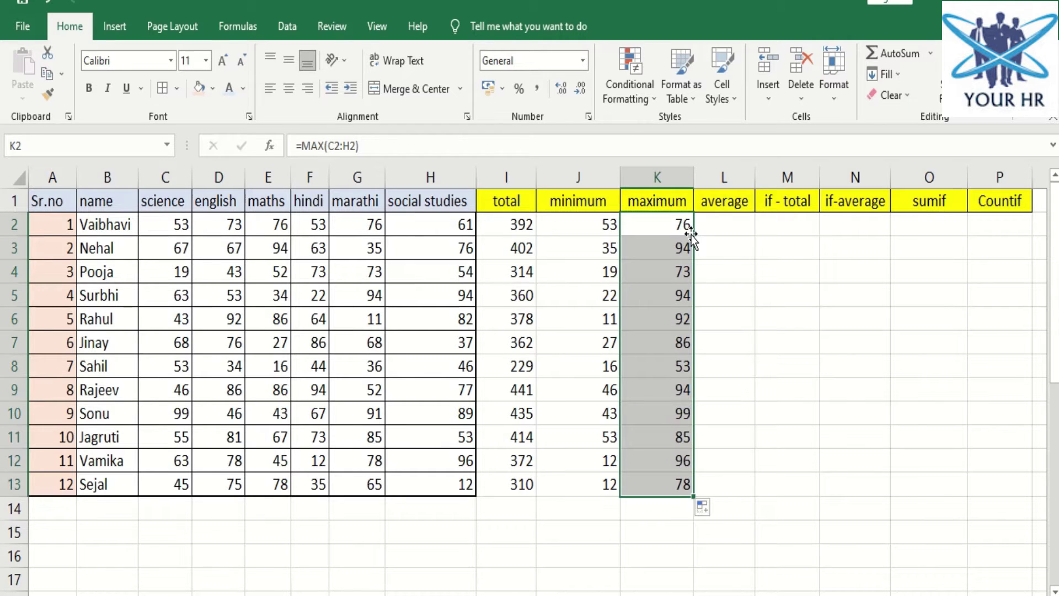
Calculate the average mark in L2 with =AVERAGE(C2:H2) and fill the formula down to L13.
{"action": "left_click", "coordinate": [723, 205]}
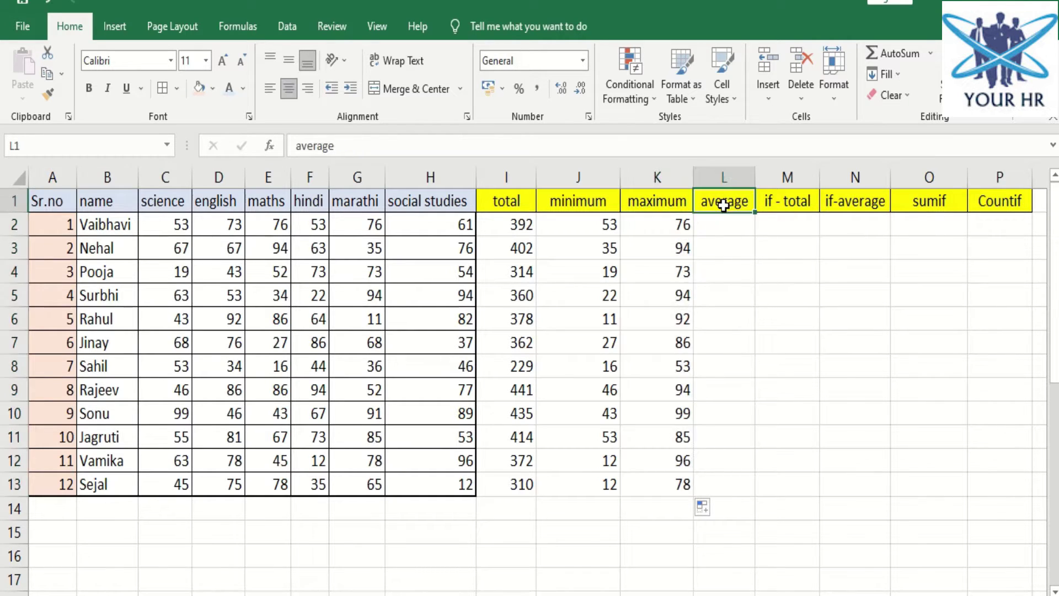
{"action": "left_click", "coordinate": [703, 227]}
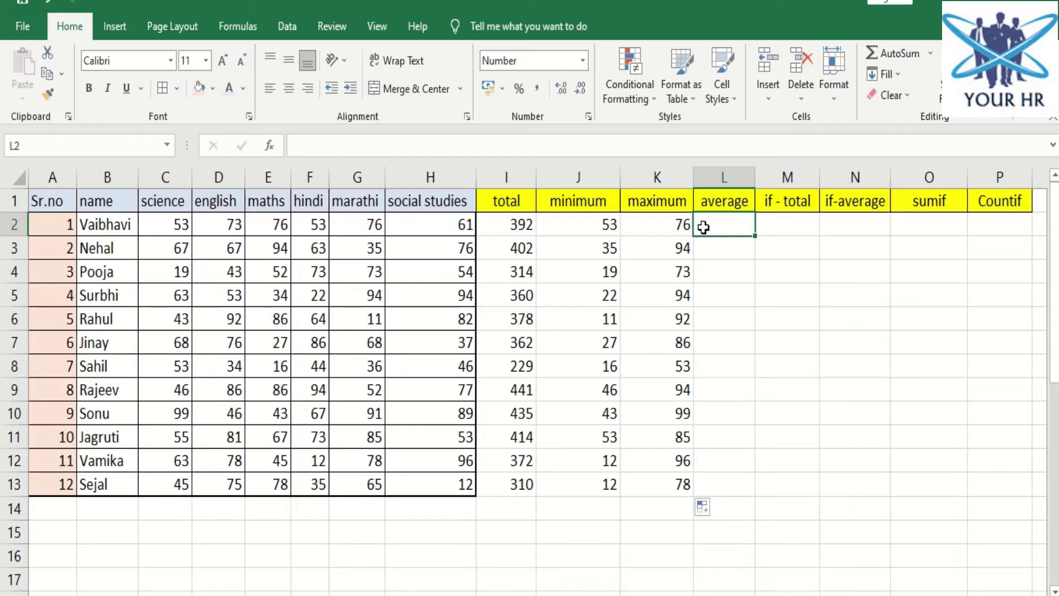
{"action": "type", "text": "=aver"}
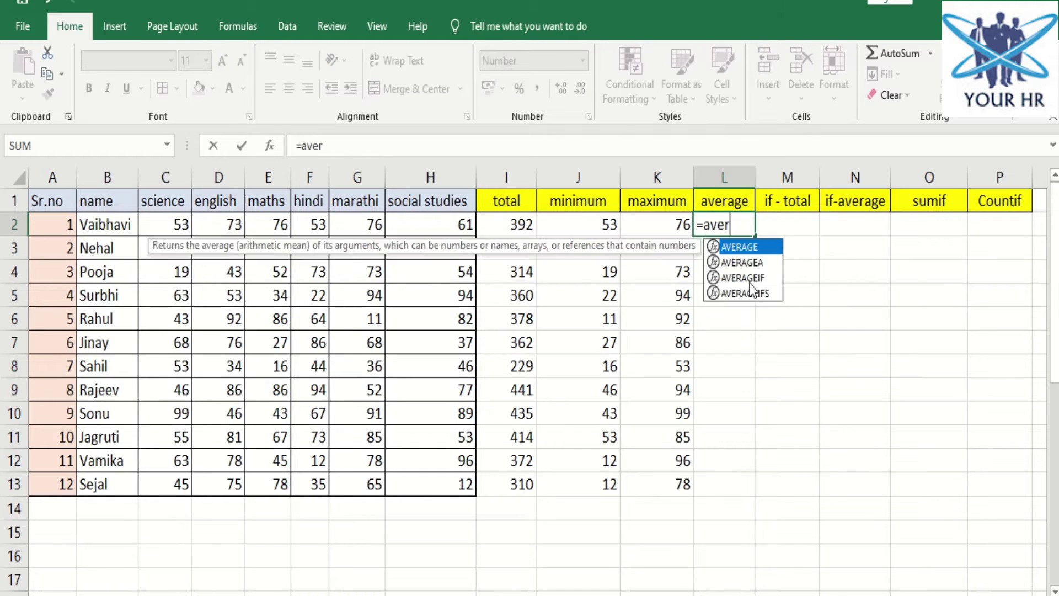
{"action": "key", "text": "Tab"}
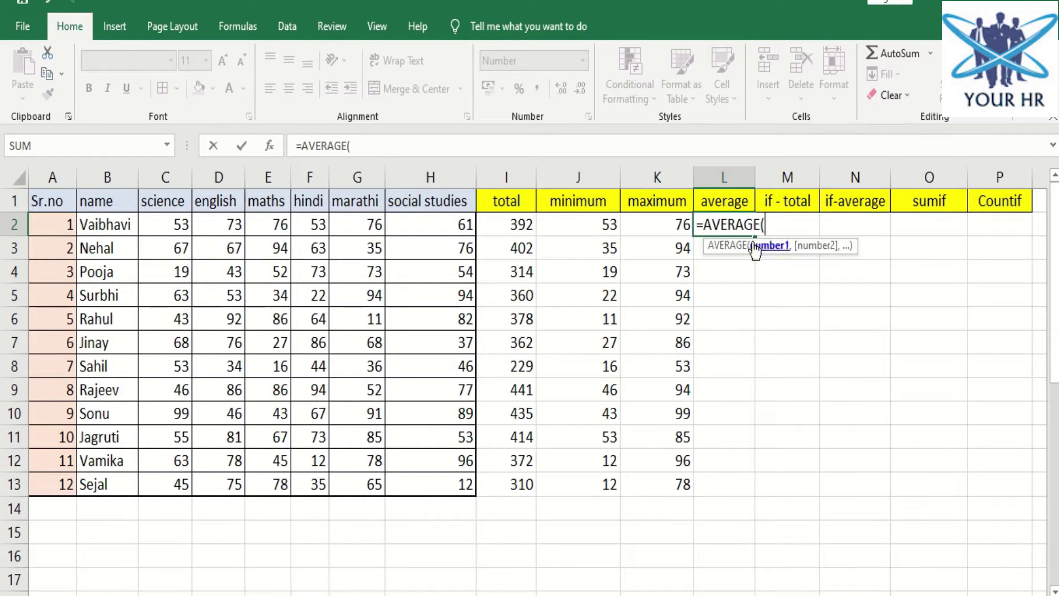
{"action": "left_click_drag", "start_coordinate": [160, 230], "coordinate": [406, 236]}
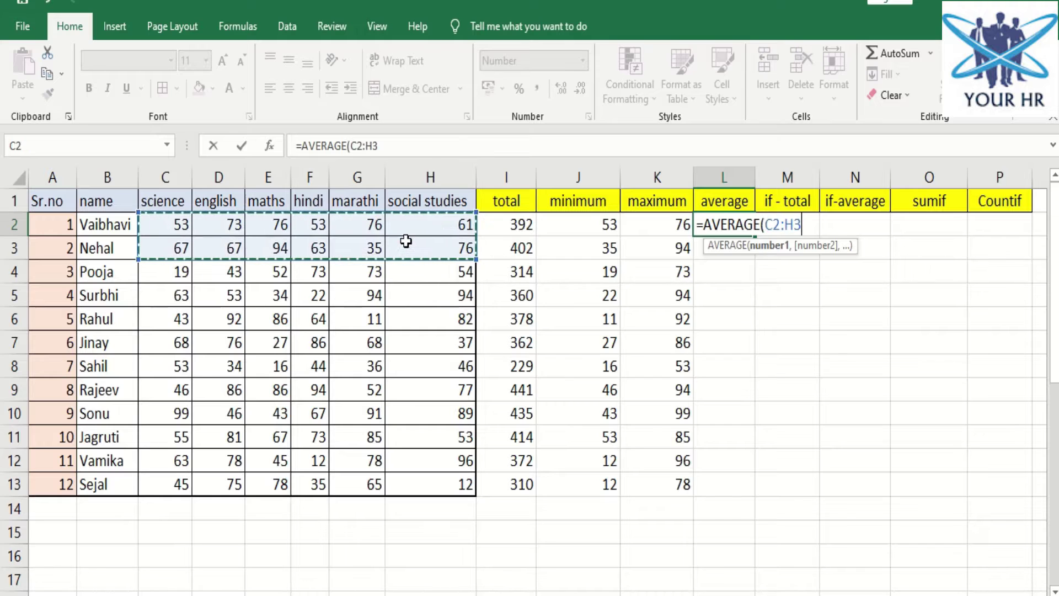
{"action": "left_click_drag", "start_coordinate": [170, 225], "coordinate": [420, 233]}
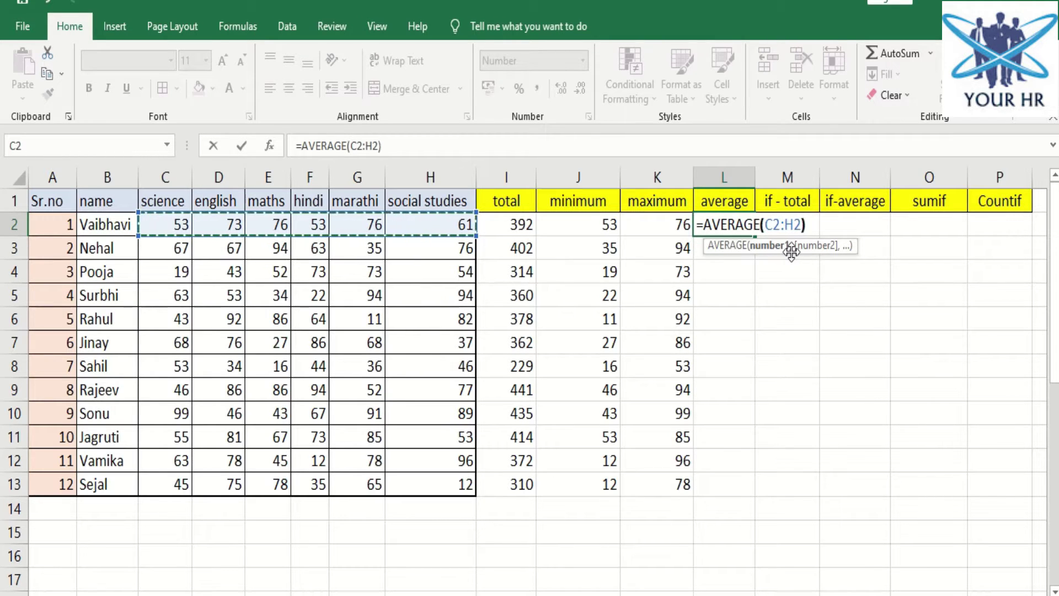
{"action": "type", "text": ")"}
{"action": "key", "text": "BackSpace"}
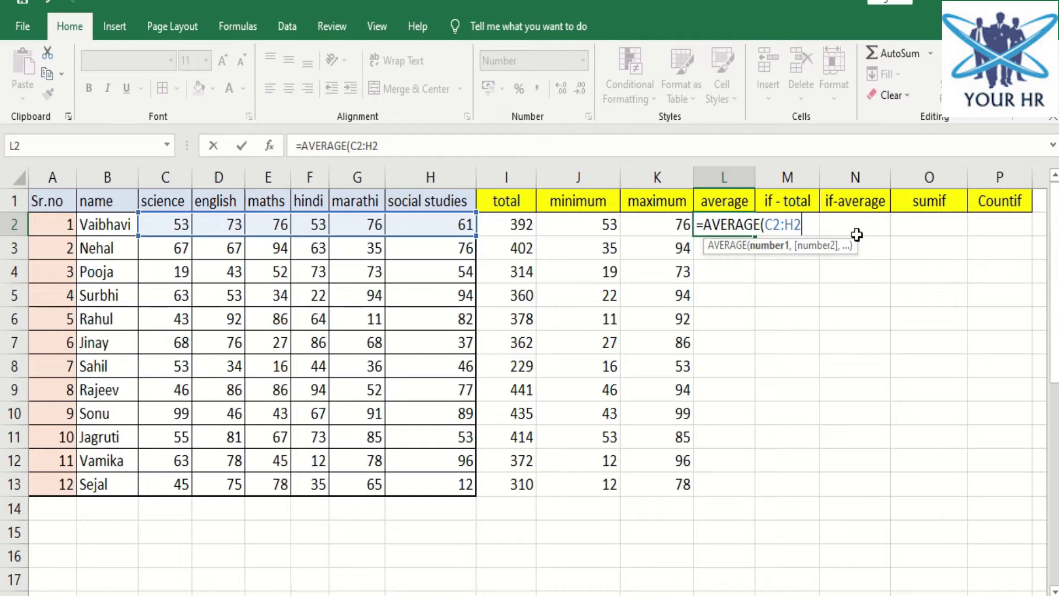
{"action": "type", "text": ")"}
{"action": "key", "text": "Return"}
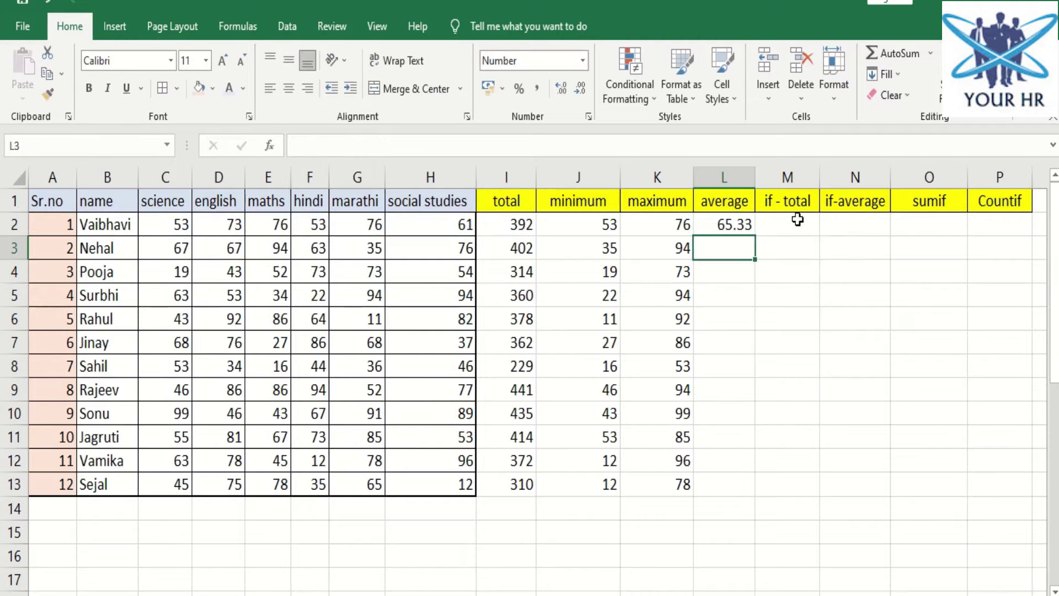
{"action": "left_click", "coordinate": [734, 226]}
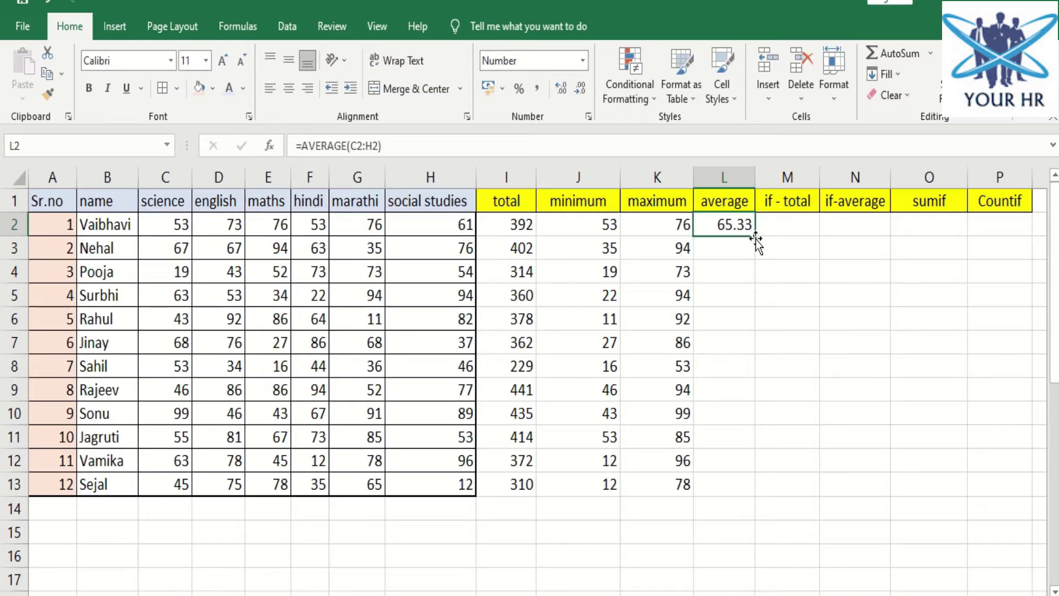
{"action": "double_click", "coordinate": [754, 236]}
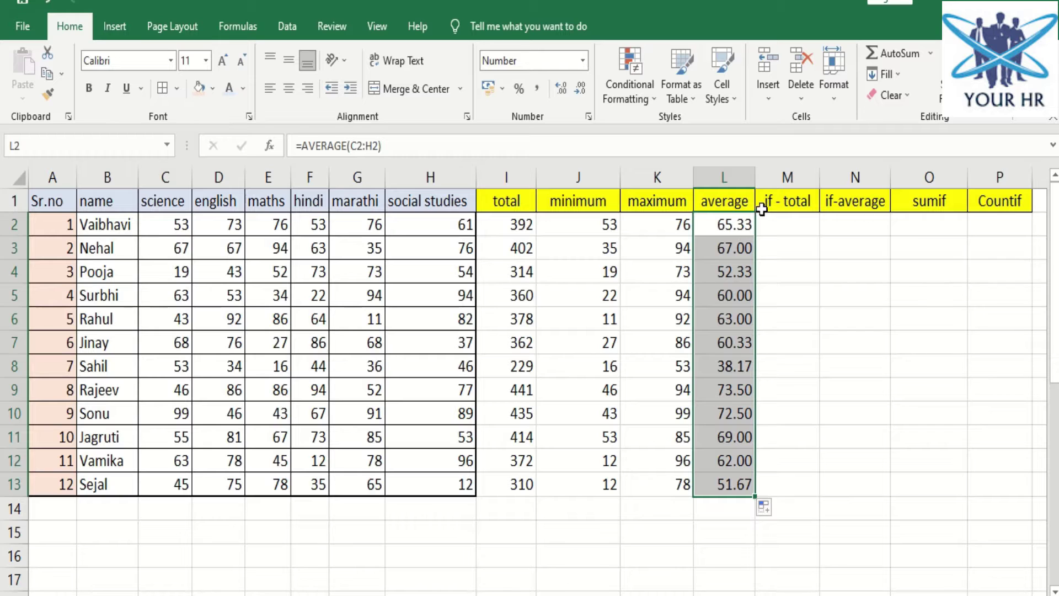
Reduce the average in L2 to one decimal place and fill the format down to L13.
{"action": "left_click", "coordinate": [724, 221]}
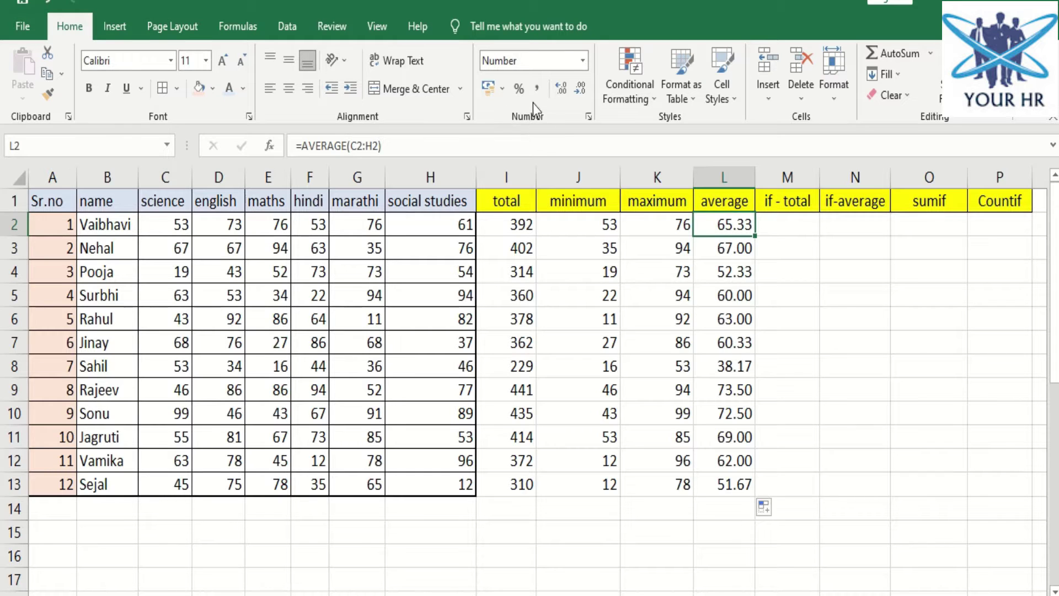
{"action": "left_click", "coordinate": [580, 90]}
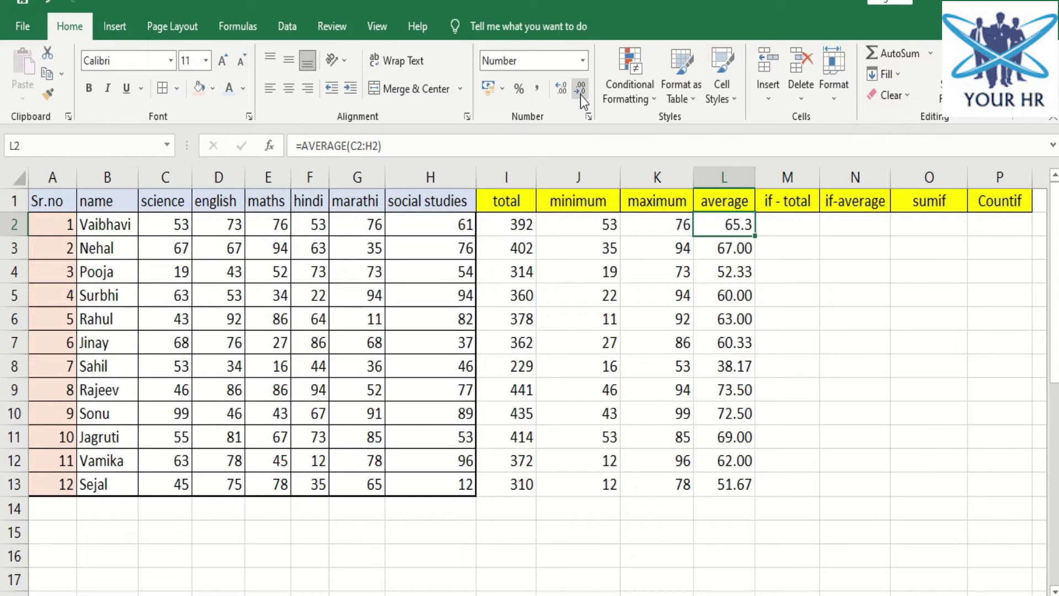
{"action": "left_click", "coordinate": [564, 91]}
{"action": "left_click", "coordinate": [563, 91]}
{"action": "left_click", "coordinate": [584, 94]}
{"action": "left_click", "coordinate": [583, 94]}
{"action": "double_click", "coordinate": [755, 236]}
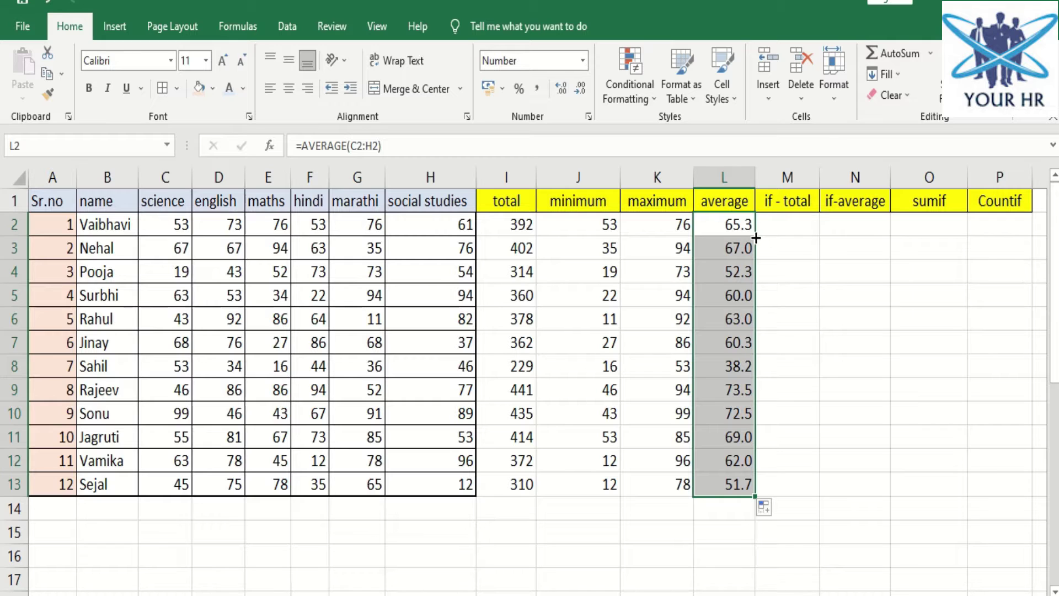
Examine the if-total and if-average columns, comparing their headings and the empty result cells below them.
{"action": "left_click", "coordinate": [799, 198]}
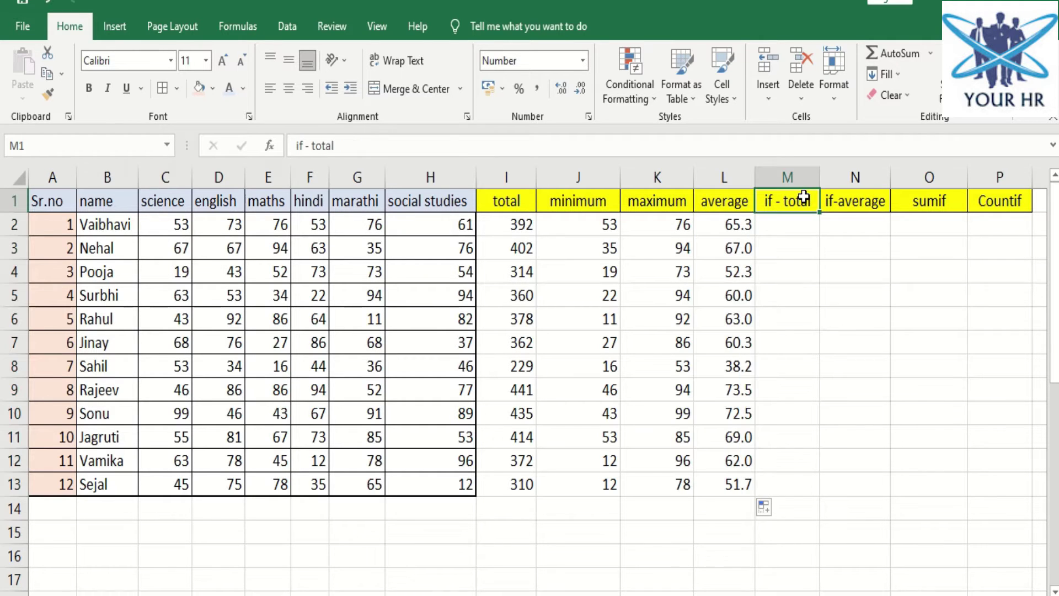
{"action": "left_click", "coordinate": [870, 195]}
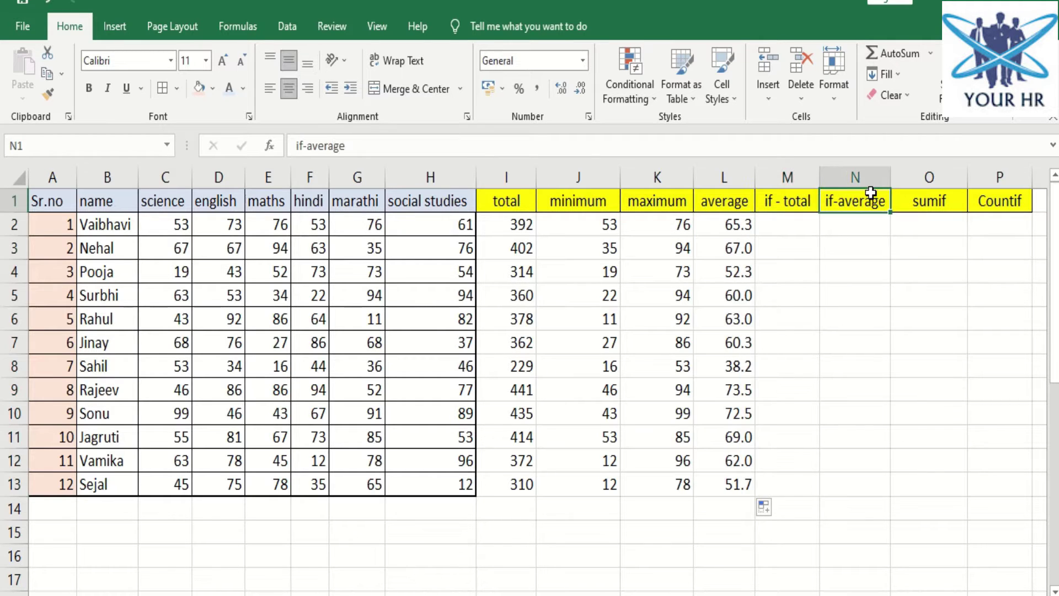
{"action": "left_click", "coordinate": [785, 177]}
{"action": "left_click", "coordinate": [839, 170]}
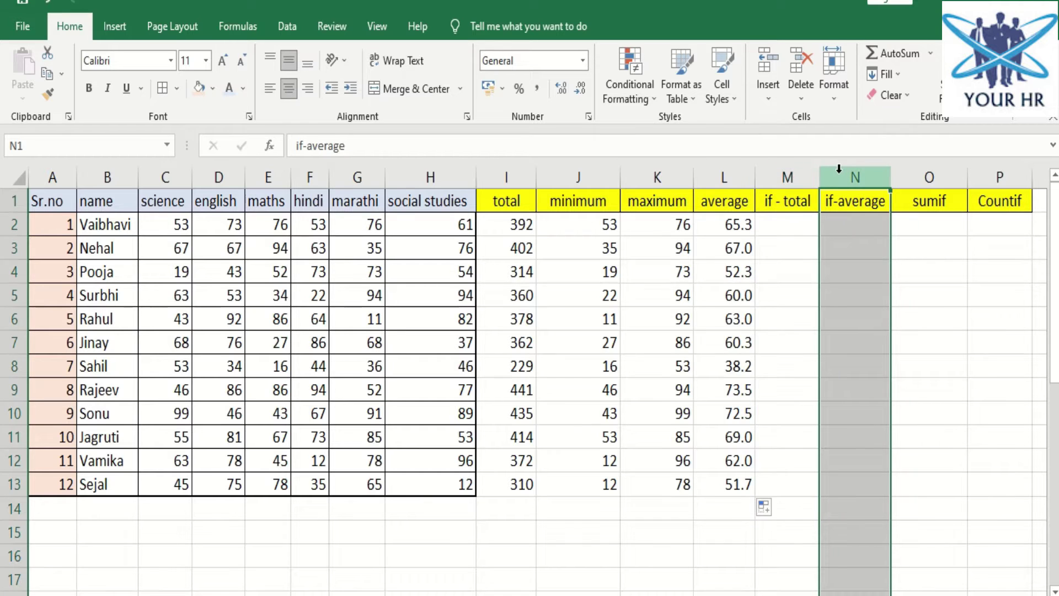
{"action": "left_click", "coordinate": [782, 172]}
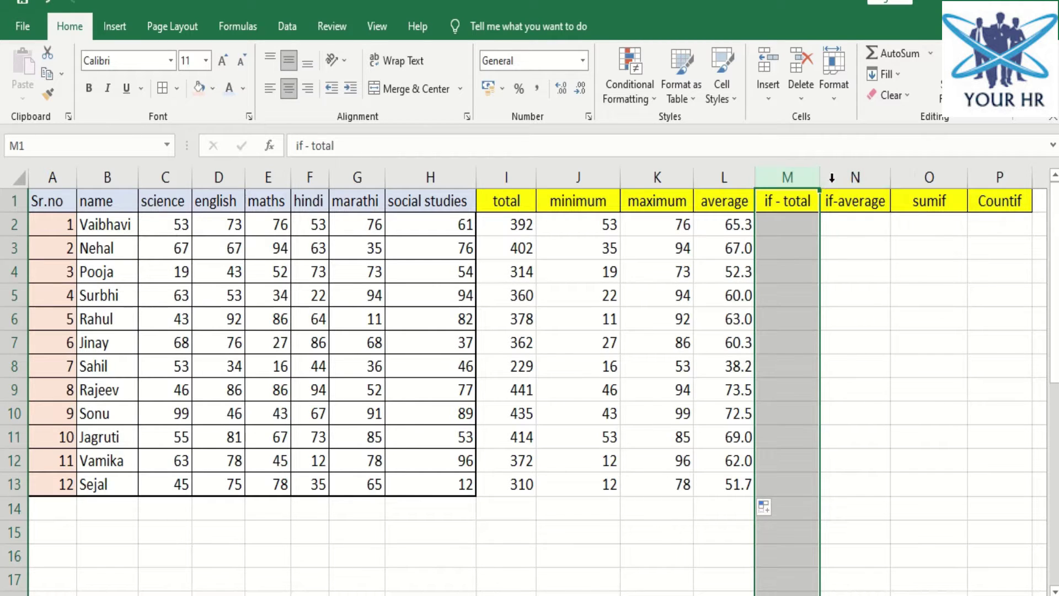
{"action": "left_click", "coordinate": [779, 226]}
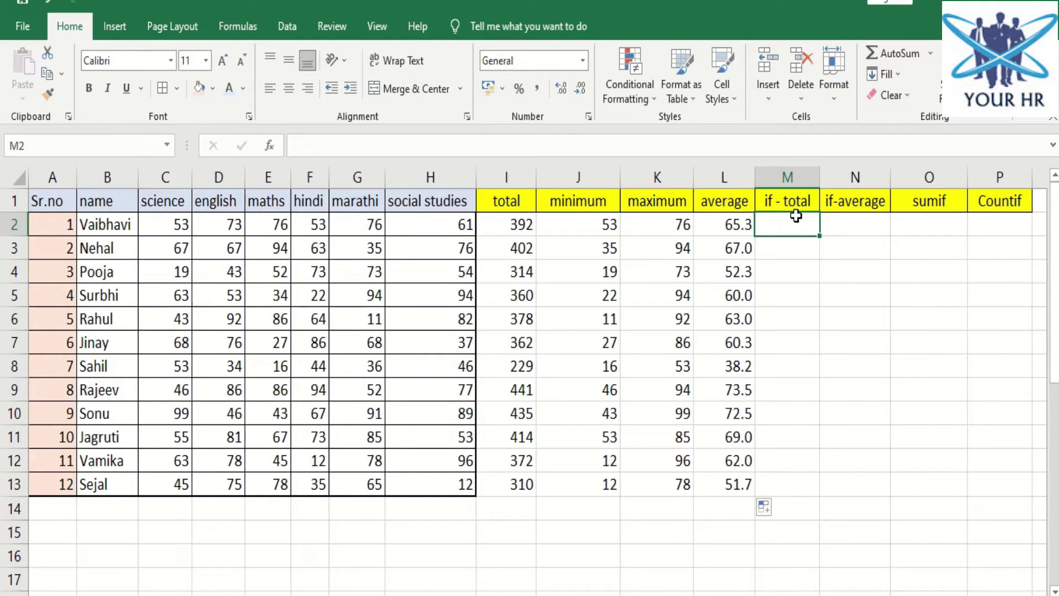
{"action": "left_click", "coordinate": [785, 205]}
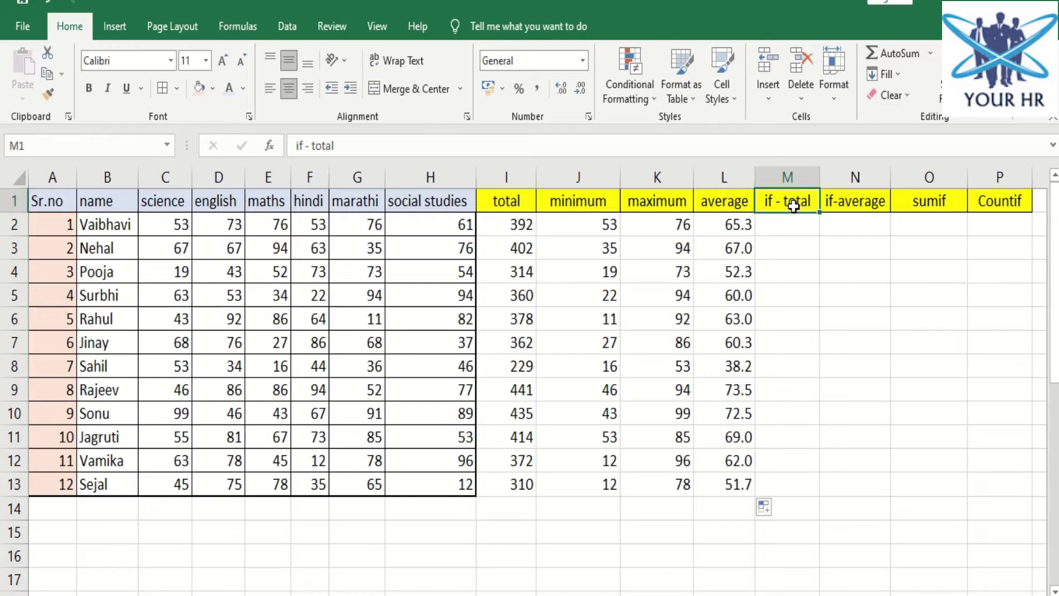
{"action": "left_click", "coordinate": [771, 224]}
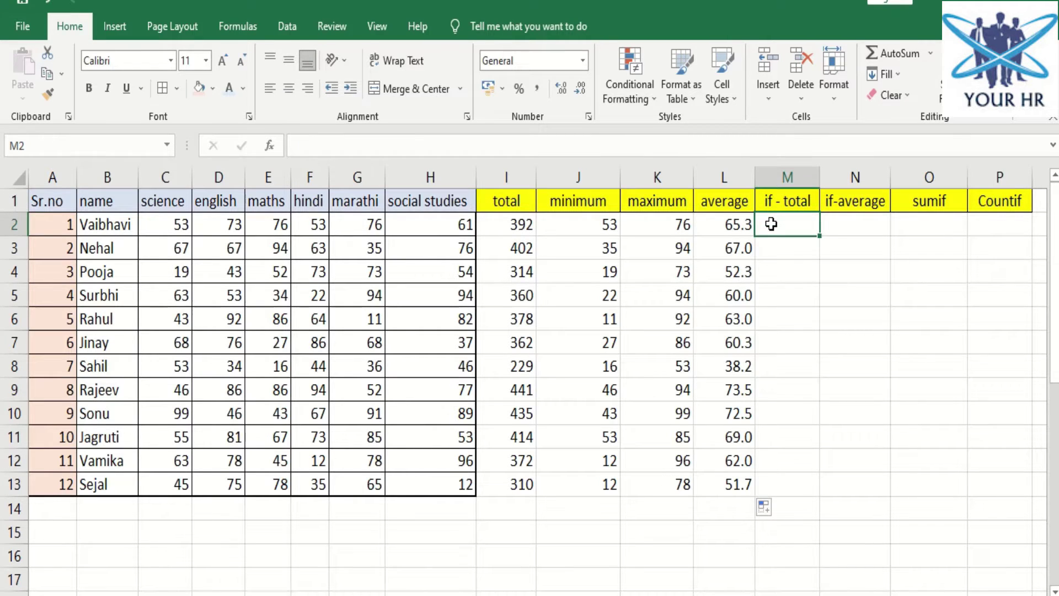
{"action": "left_click", "coordinate": [853, 206]}
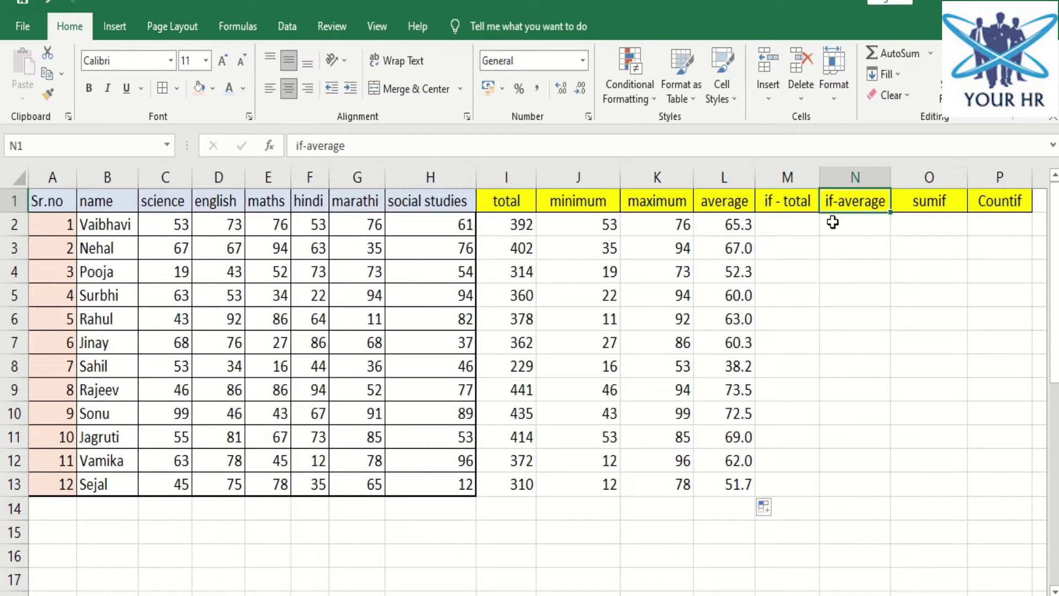
{"action": "left_click", "coordinate": [832, 222]}
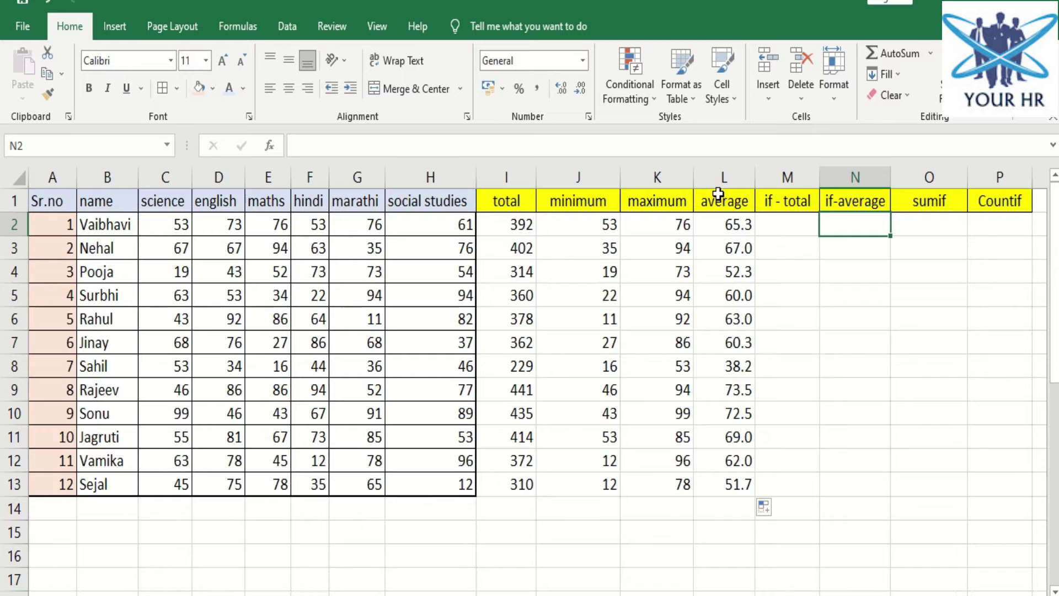
Grade the total in M2 with =IF(I2>350,"Pass","Fail") and fill the formula down to M13.
{"action": "left_click", "coordinate": [774, 209]}
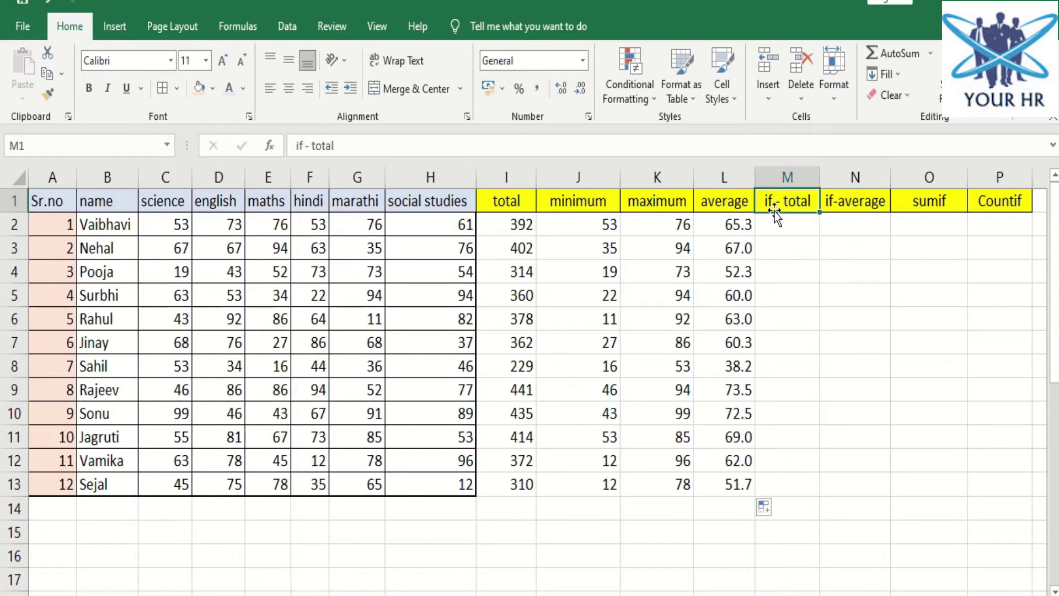
{"action": "key", "text": "Down"}
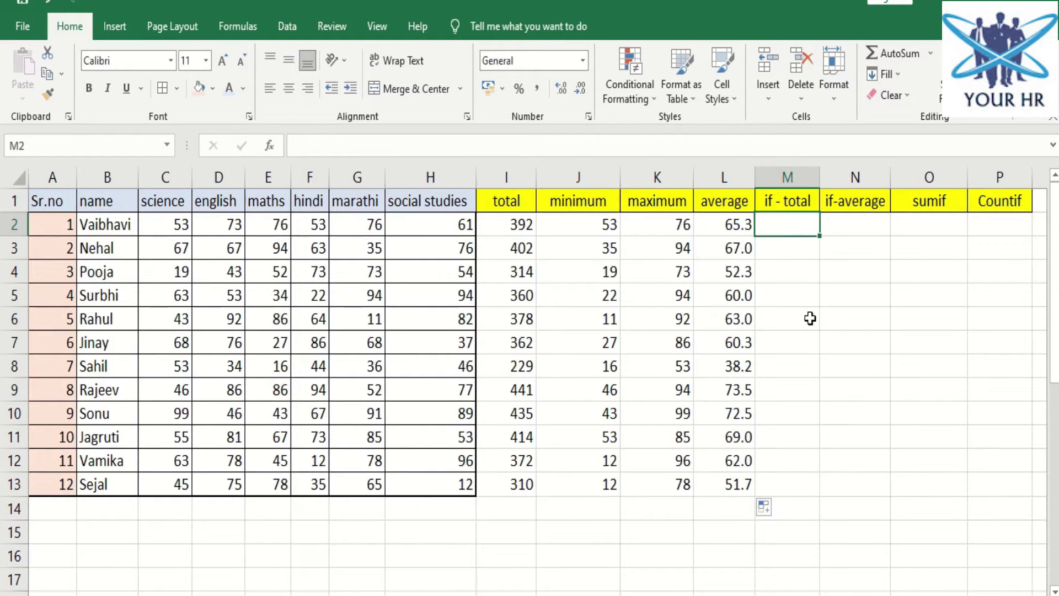
{"action": "type", "text": "=IF("}
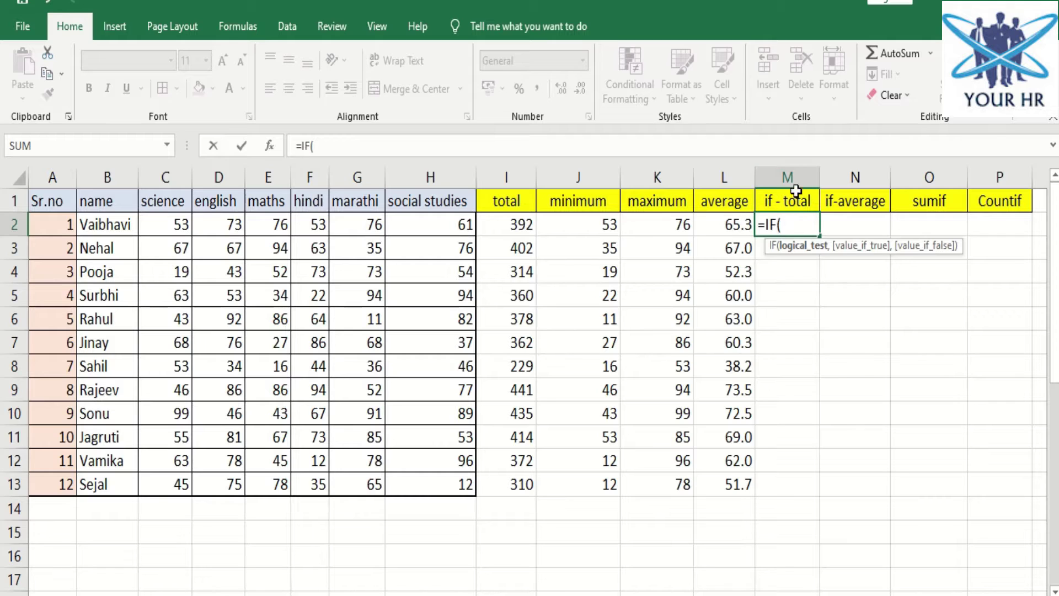
{"action": "left_click", "coordinate": [522, 222]}
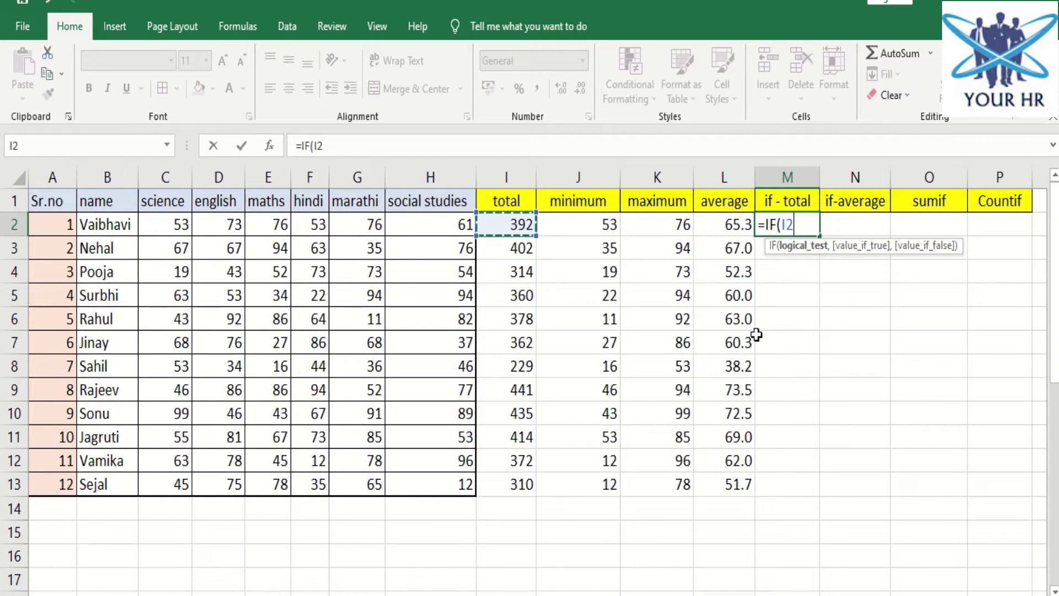
{"action": "type", "text": ">350"}
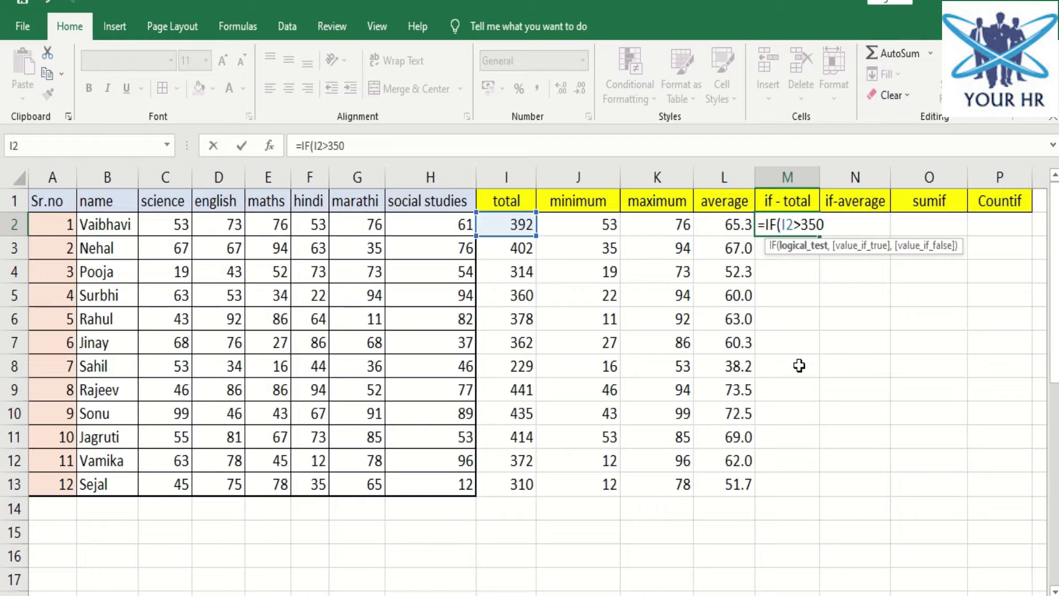
{"action": "type", "text": ","}
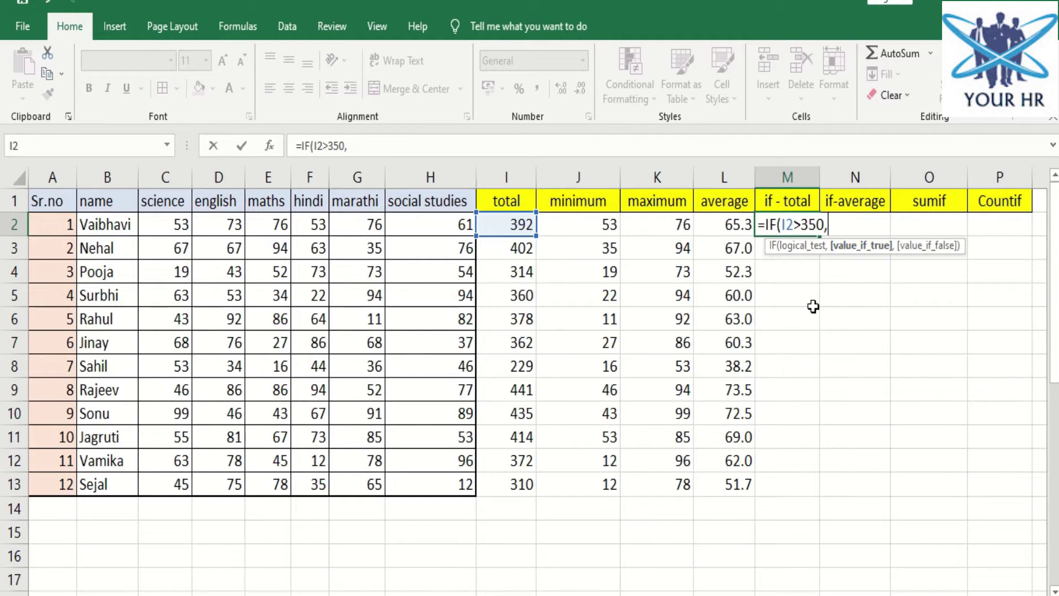
{"action": "type", "text": "\"Pass\","}
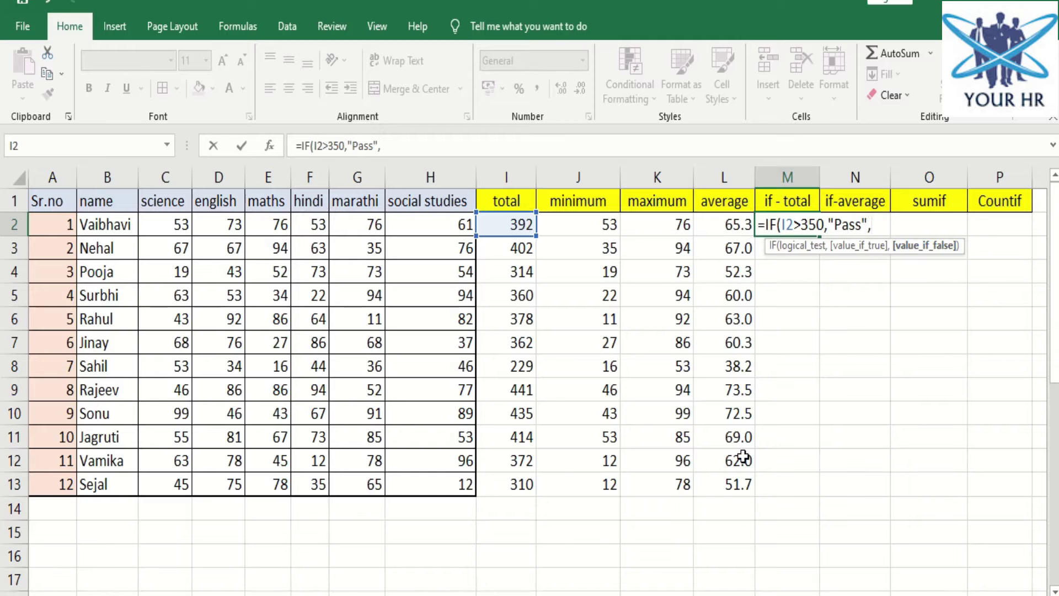
{"action": "type", "text": "\"Fail\")"}
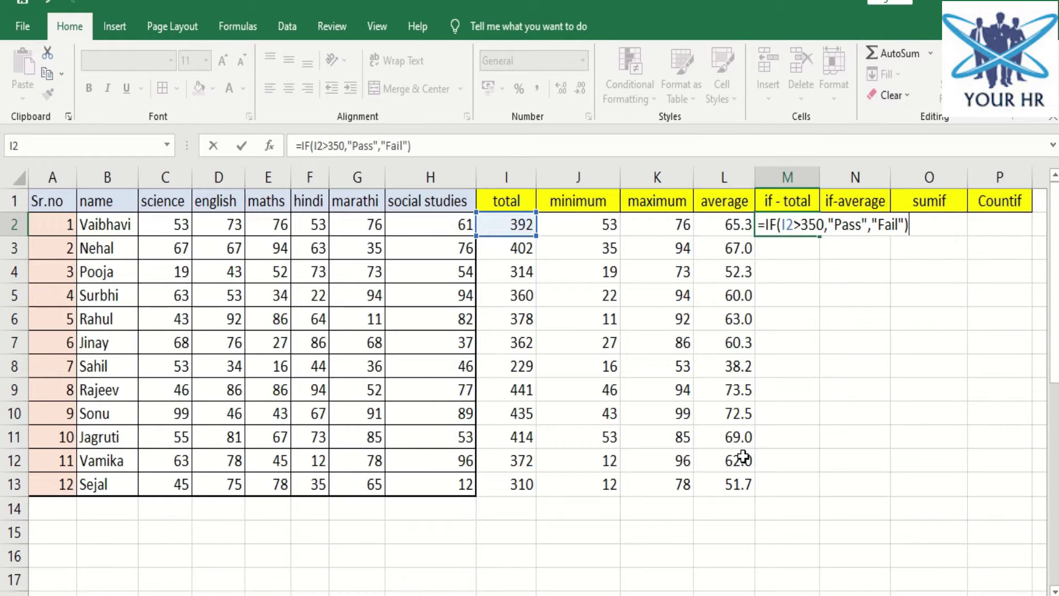
{"action": "key", "text": "Return"}
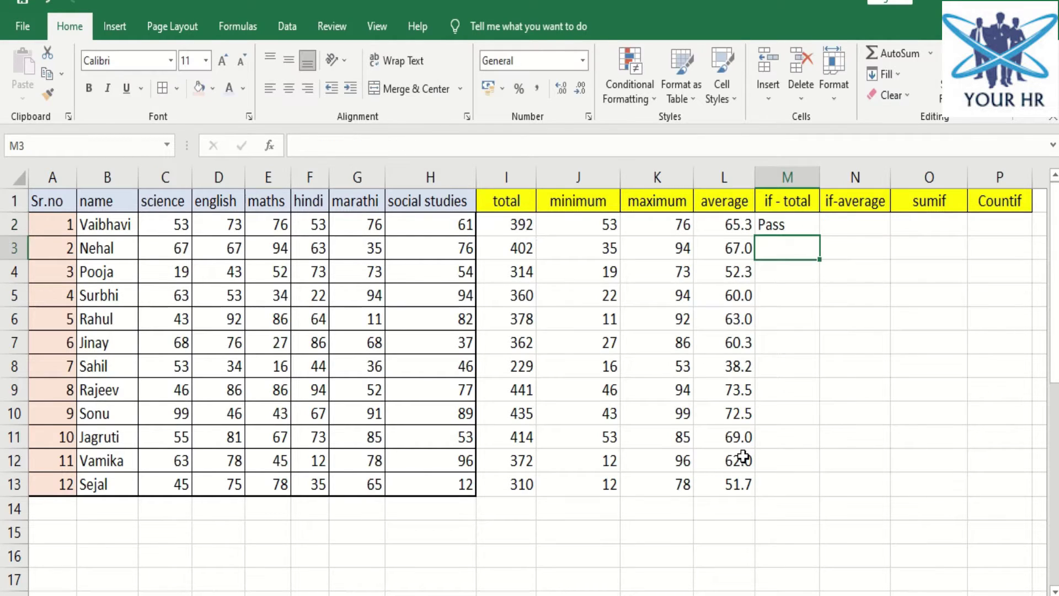
{"action": "left_click", "coordinate": [789, 217]}
{"action": "double_click", "coordinate": [821, 234]}
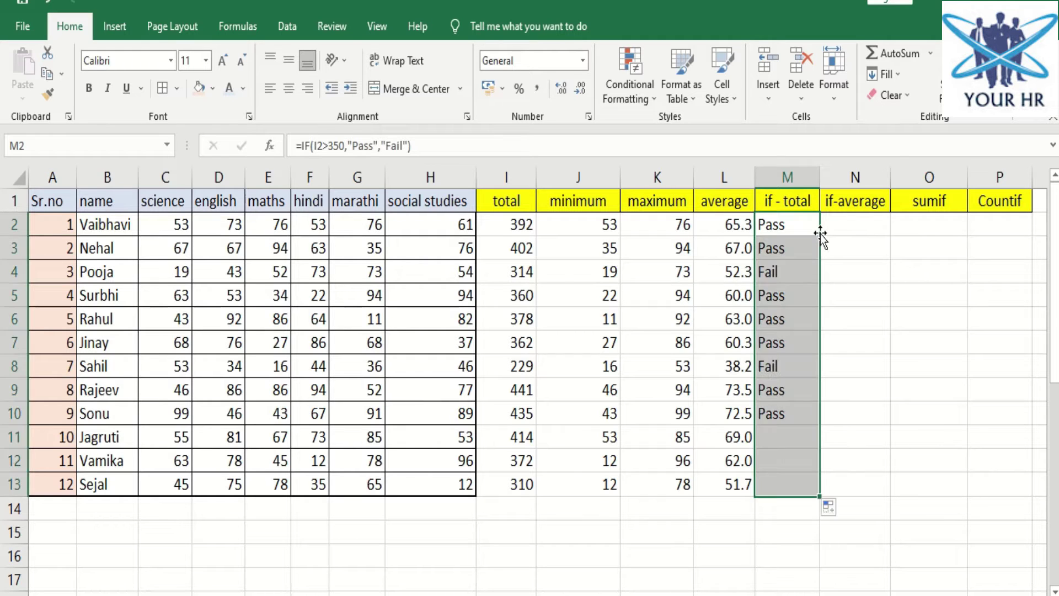
Grade the average in N2 with =IF(L2>=60,"A+","C") and fill the formula down to N13.
{"action": "left_click", "coordinate": [858, 225]}
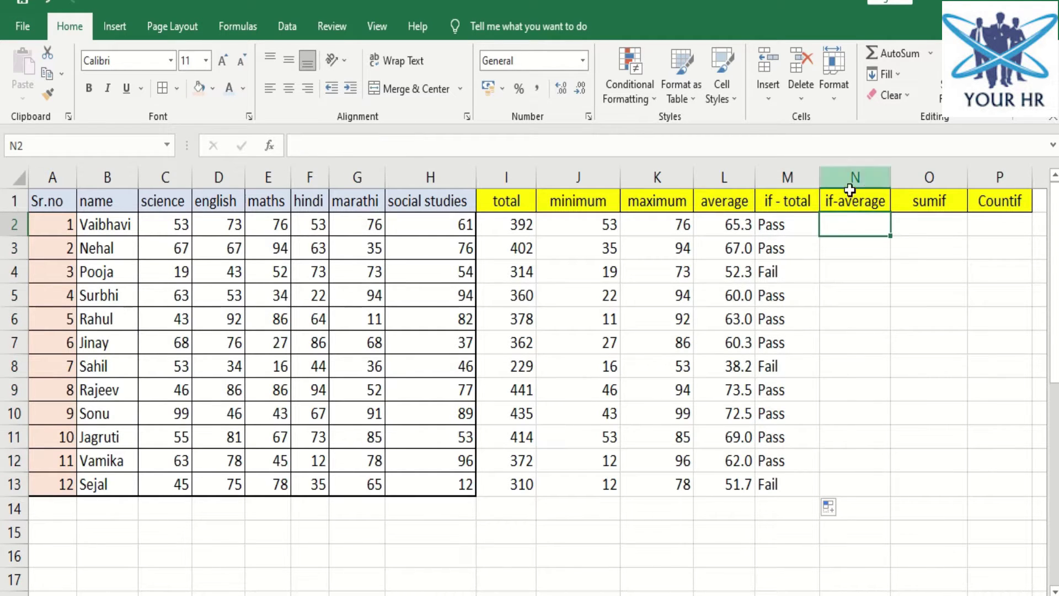
{"action": "type", "text": "="}
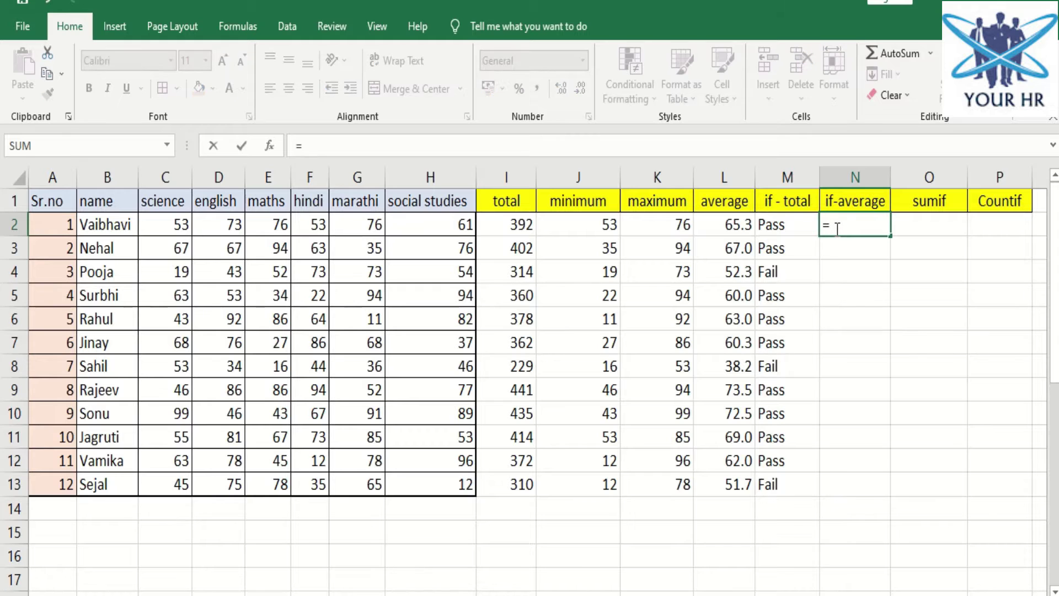
{"action": "type", "text": "IF("}
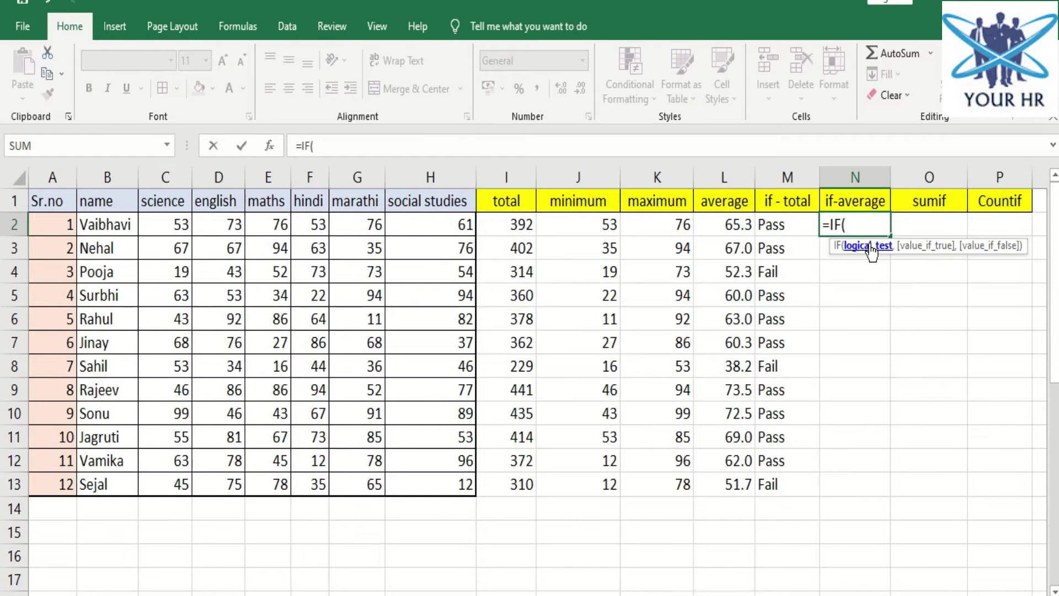
{"action": "left_click", "coordinate": [737, 219]}
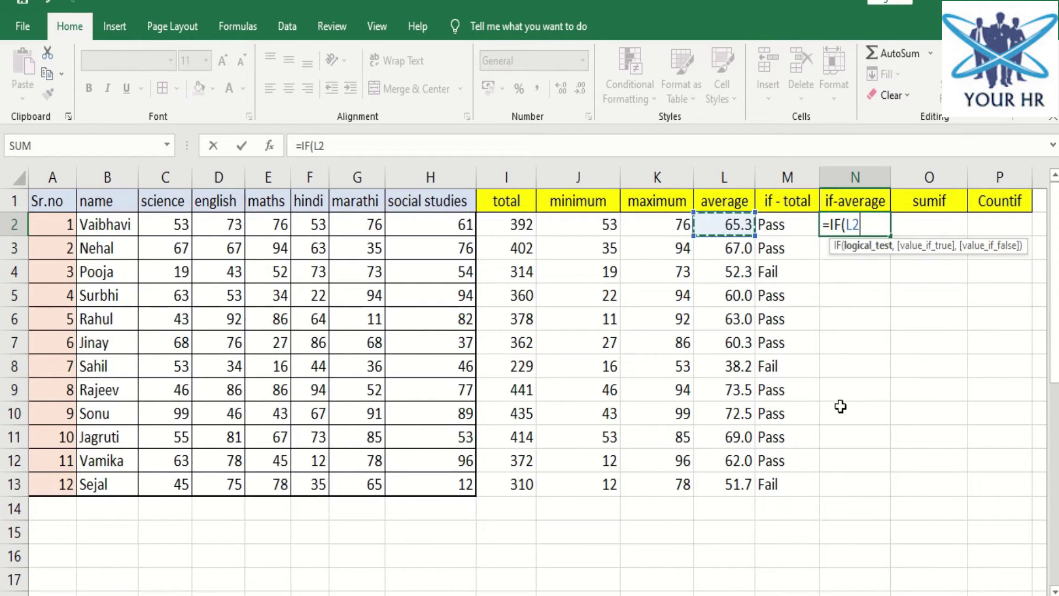
{"action": "type", "text": ">"}
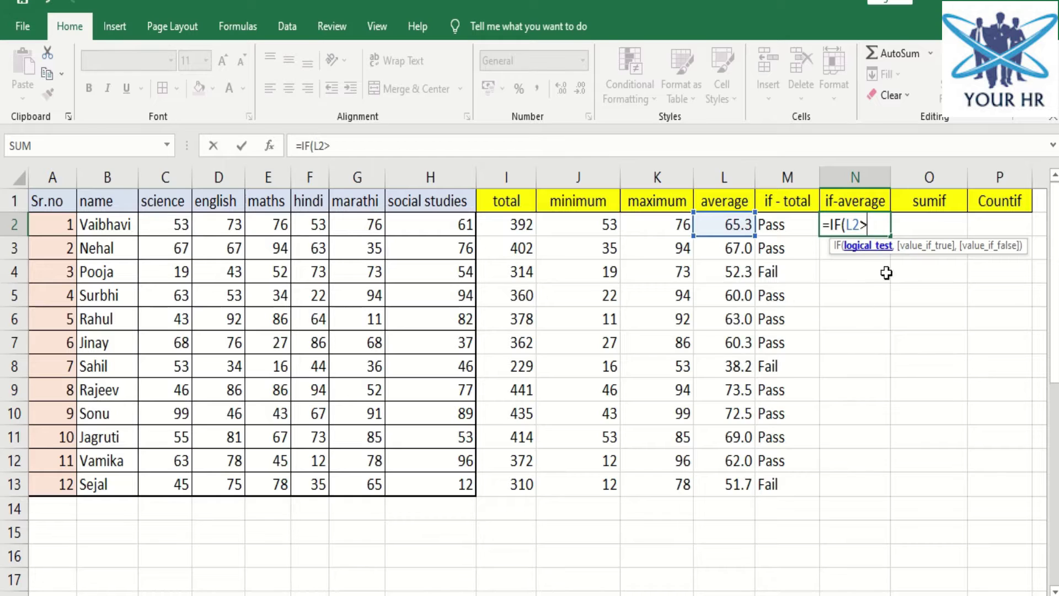
{"action": "type", "text": "="}
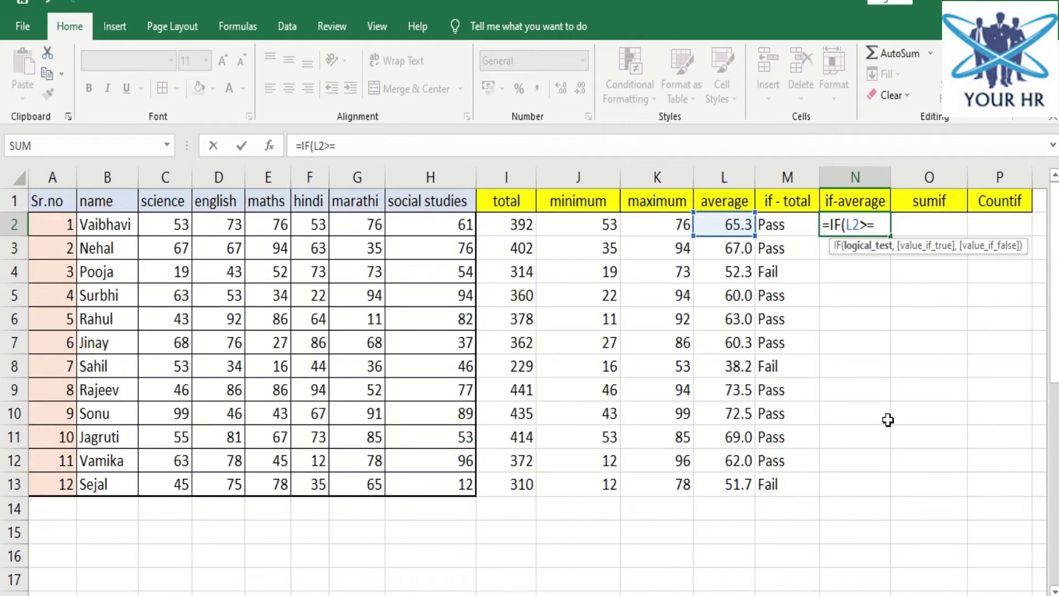
{"action": "type", "text": "60,"}
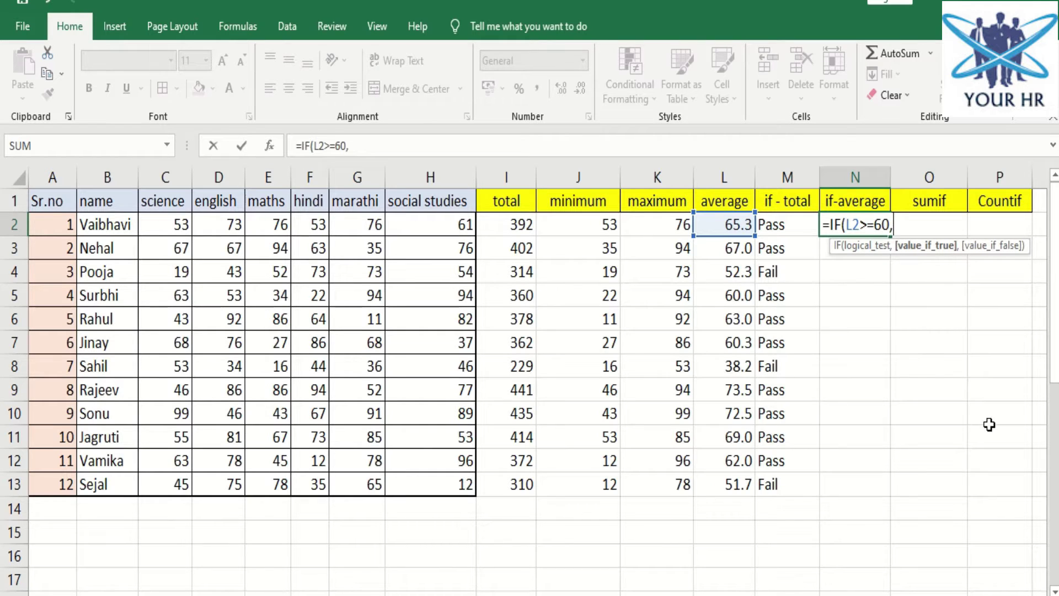
{"action": "type", "text": "\"A+\","}
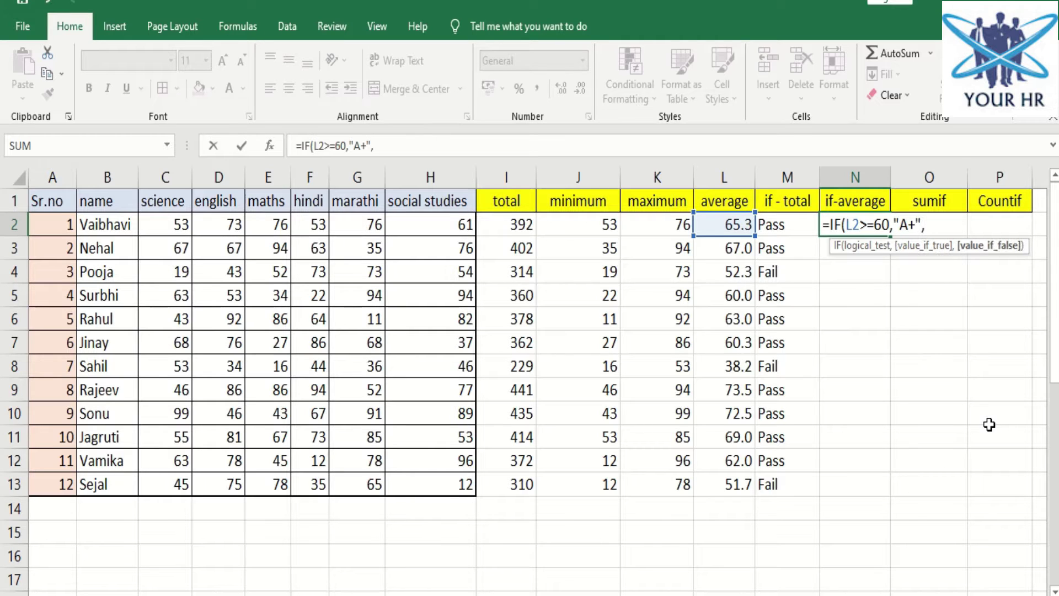
{"action": "type", "text": "\"C\")"}
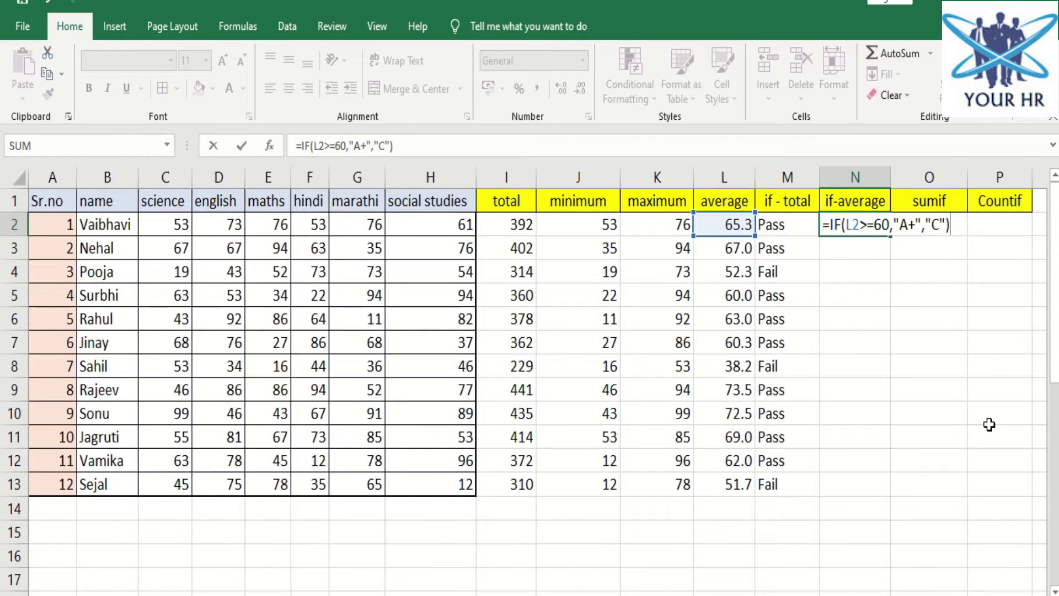
{"action": "key", "text": "Return"}
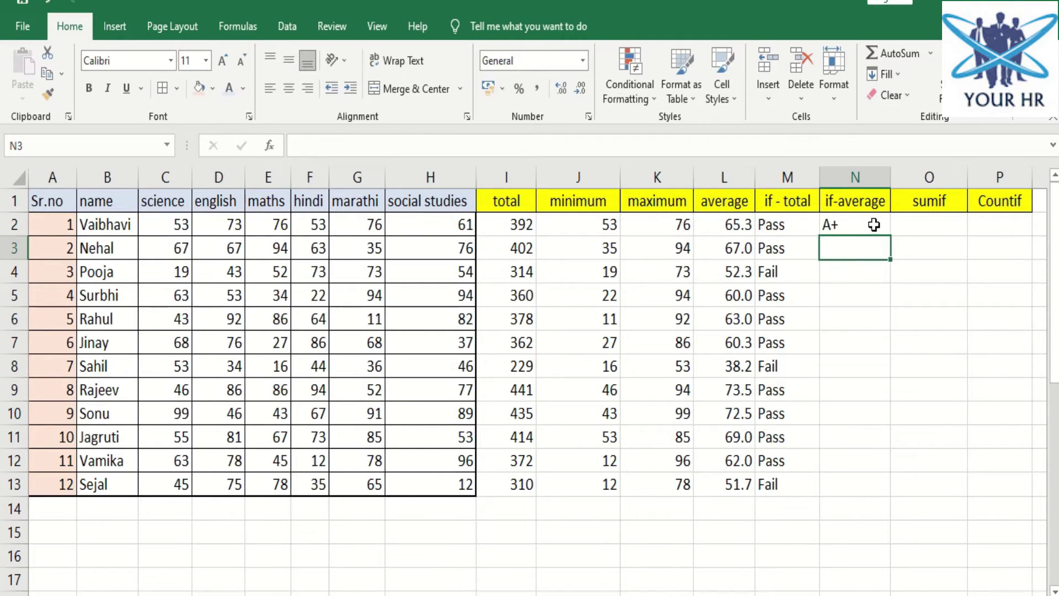
{"action": "left_click", "coordinate": [873, 224]}
{"action": "double_click", "coordinate": [889, 236]}
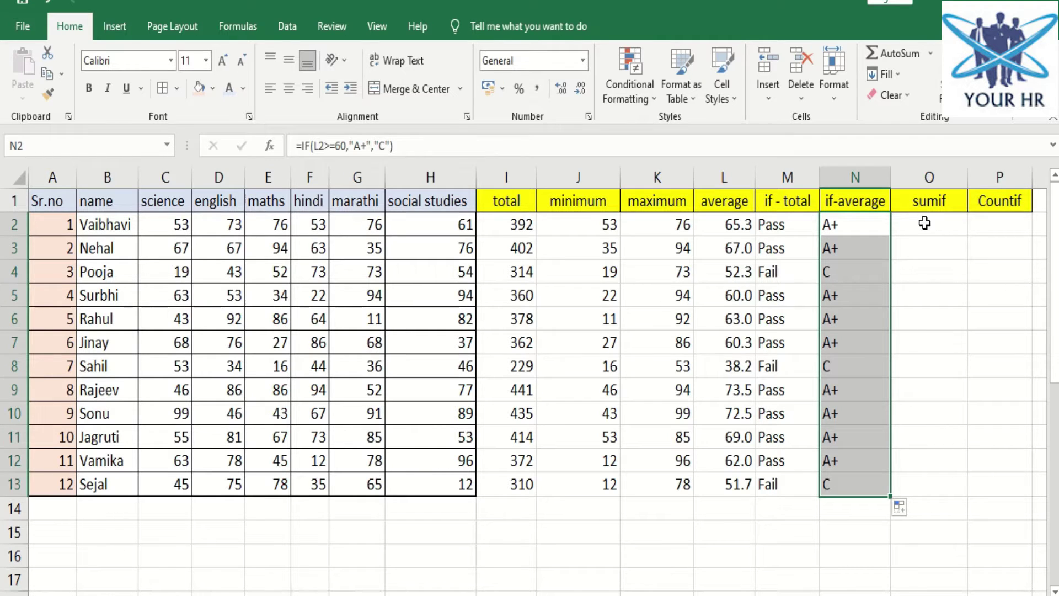
Examine the sumif and Countif columns alongside the if-total, if-average and average columns to compare their purposes.
{"action": "left_click", "coordinate": [787, 175]}
{"action": "left_click", "coordinate": [843, 173]}
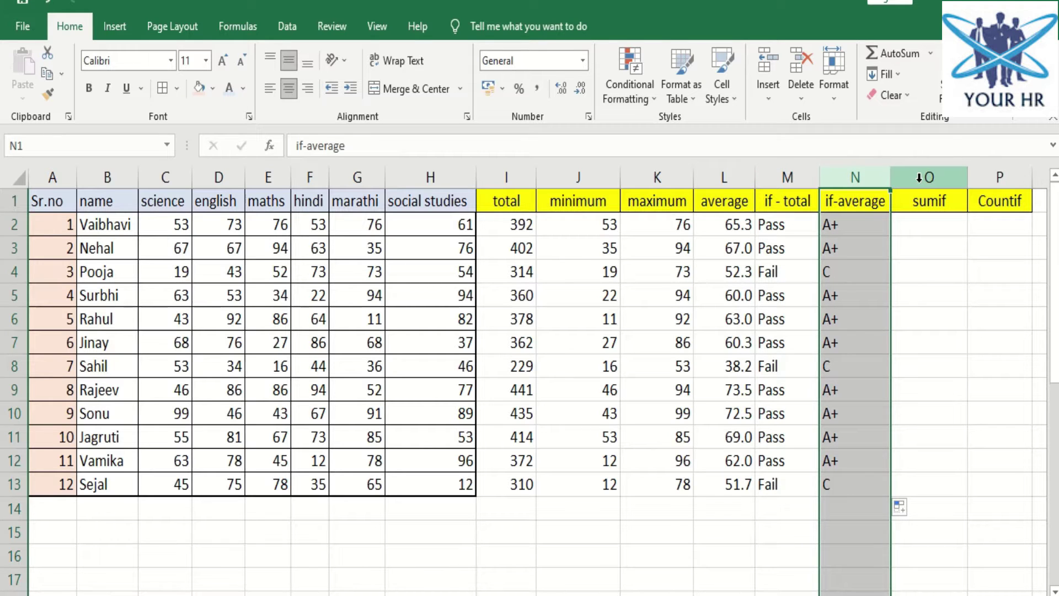
{"action": "left_click_drag", "start_coordinate": [918, 177], "coordinate": [976, 176]}
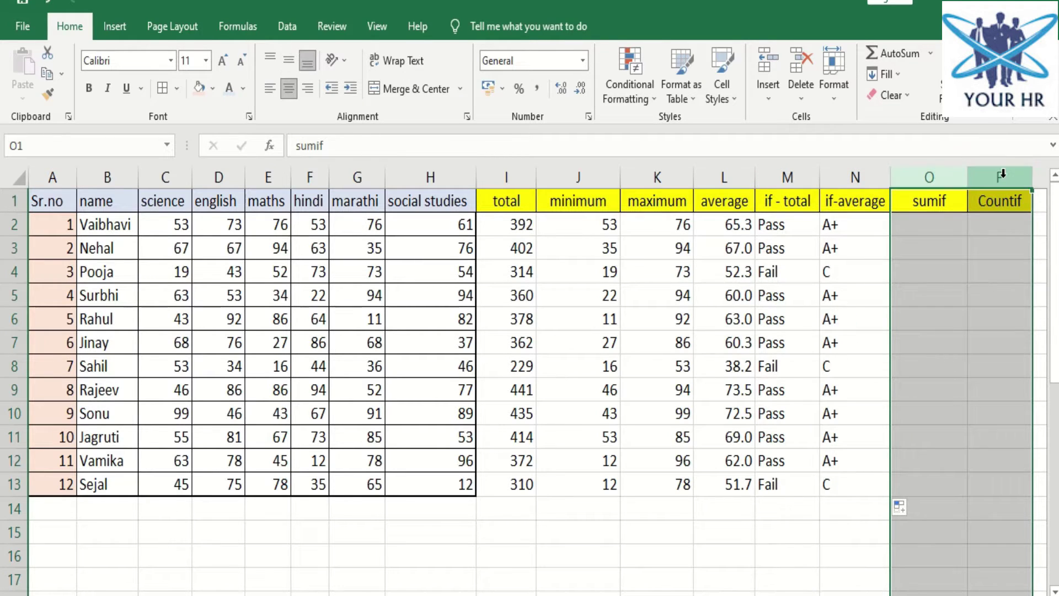
{"action": "left_click", "coordinate": [921, 213]}
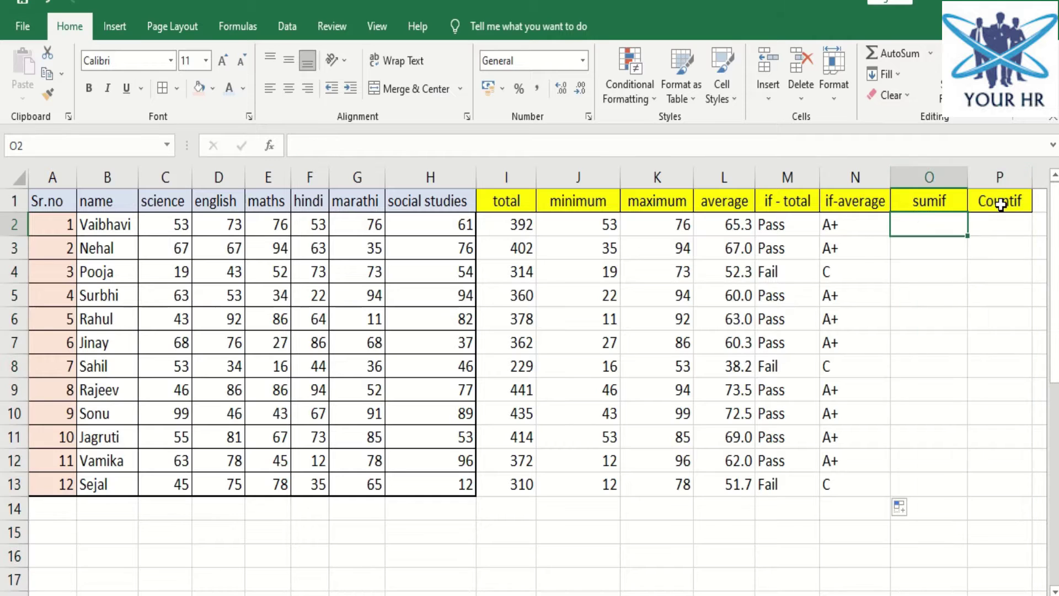
{"action": "left_click", "coordinate": [999, 204]}
{"action": "left_click", "coordinate": [924, 223]}
{"action": "left_click", "coordinate": [927, 202]}
{"action": "left_click", "coordinate": [909, 219]}
{"action": "left_click", "coordinate": [990, 204]}
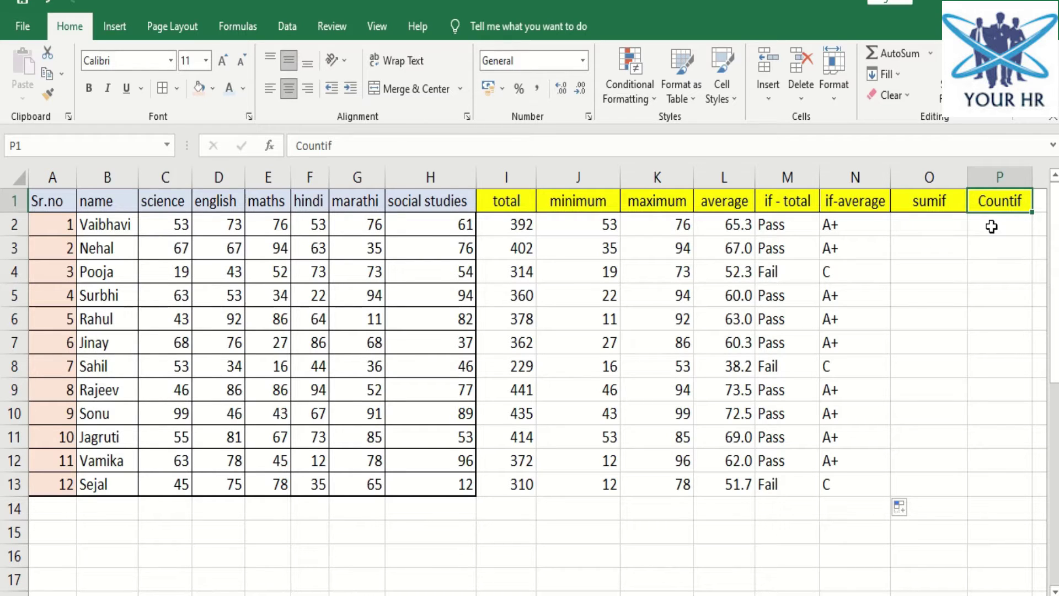
{"action": "left_click", "coordinate": [845, 253]}
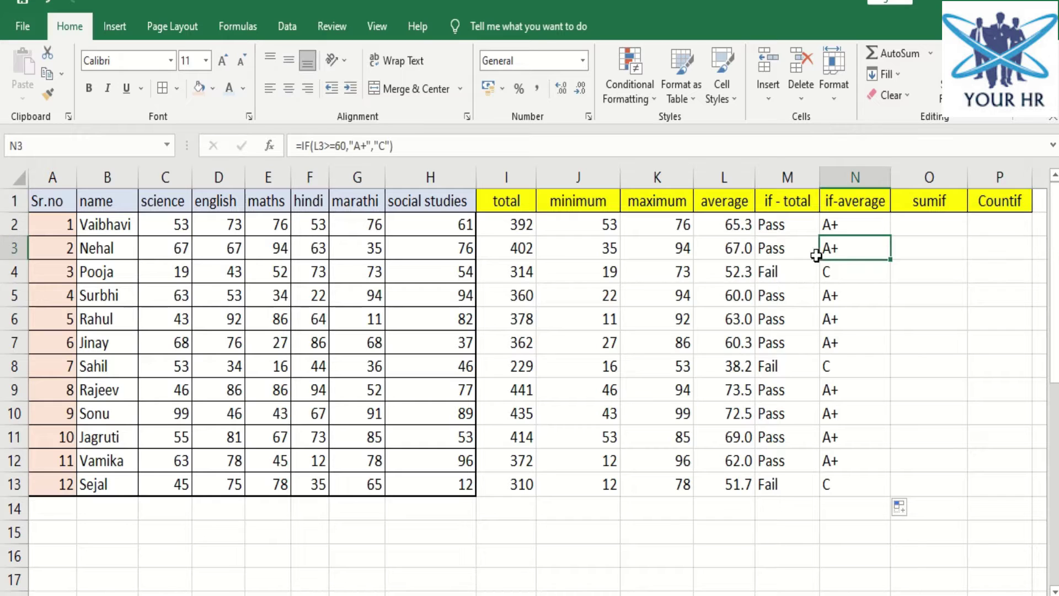
{"action": "left_click", "coordinate": [743, 269]}
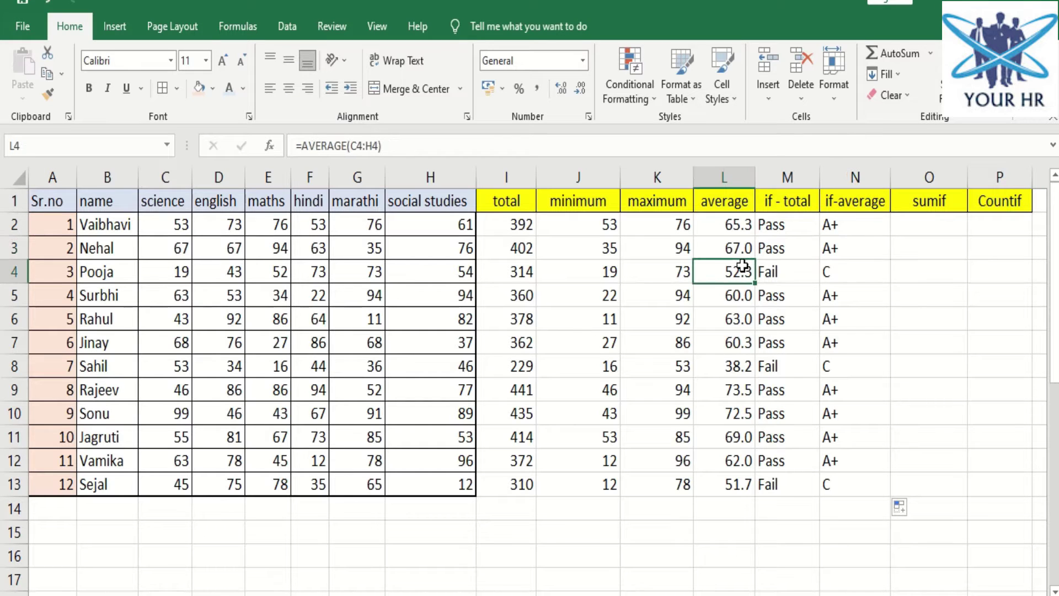
{"action": "left_click", "coordinate": [986, 225]}
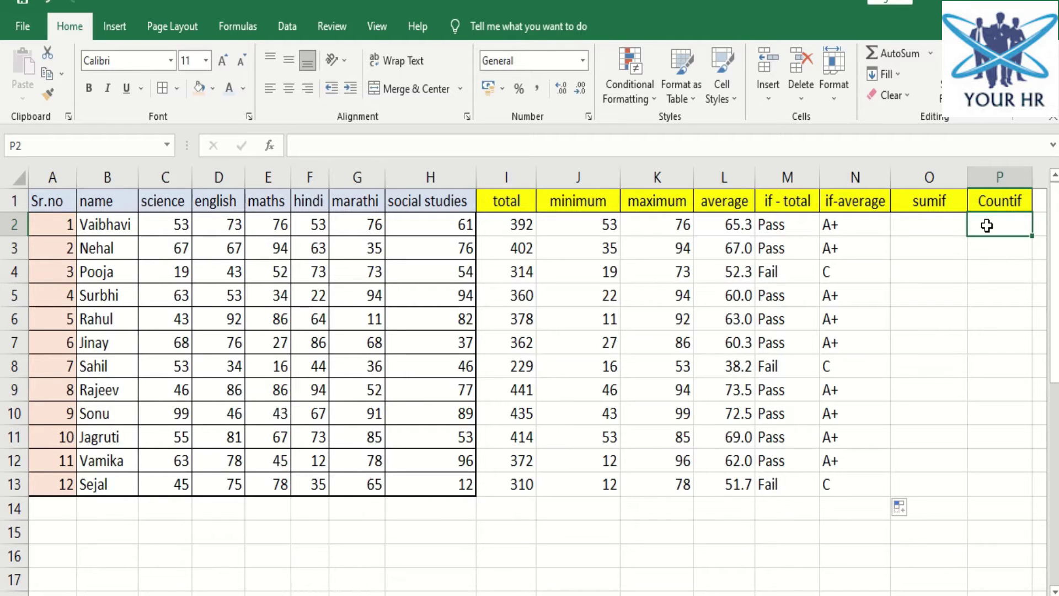
Sum only the marks above 60 in O2 with =SUMIF(C2:H2,">60") and fill the formula down to O13.
{"action": "left_click", "coordinate": [935, 222]}
{"action": "type", "text": "=sumif"}
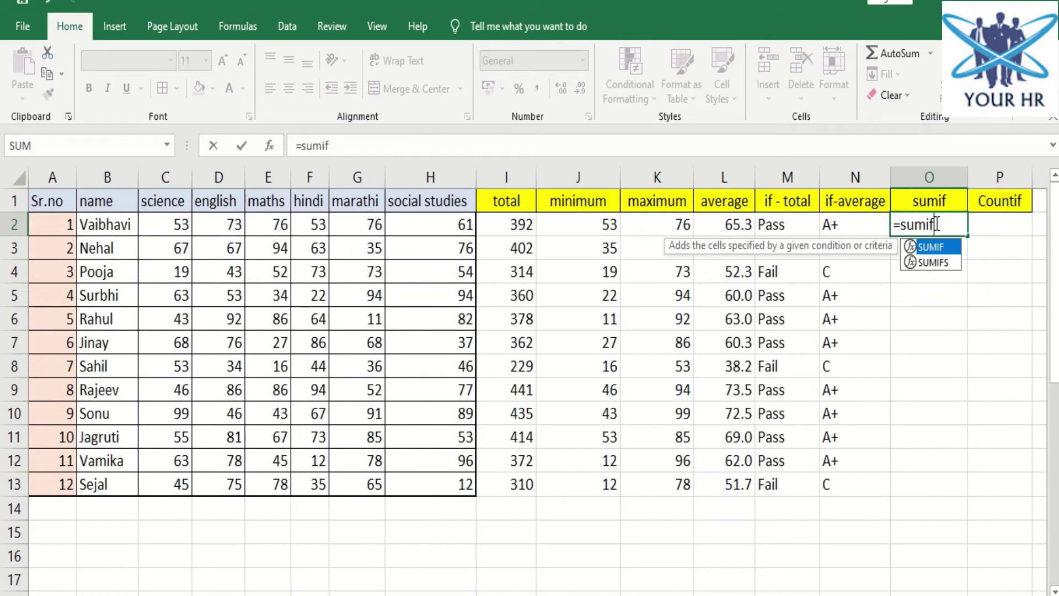
{"action": "key", "text": "Tab"}
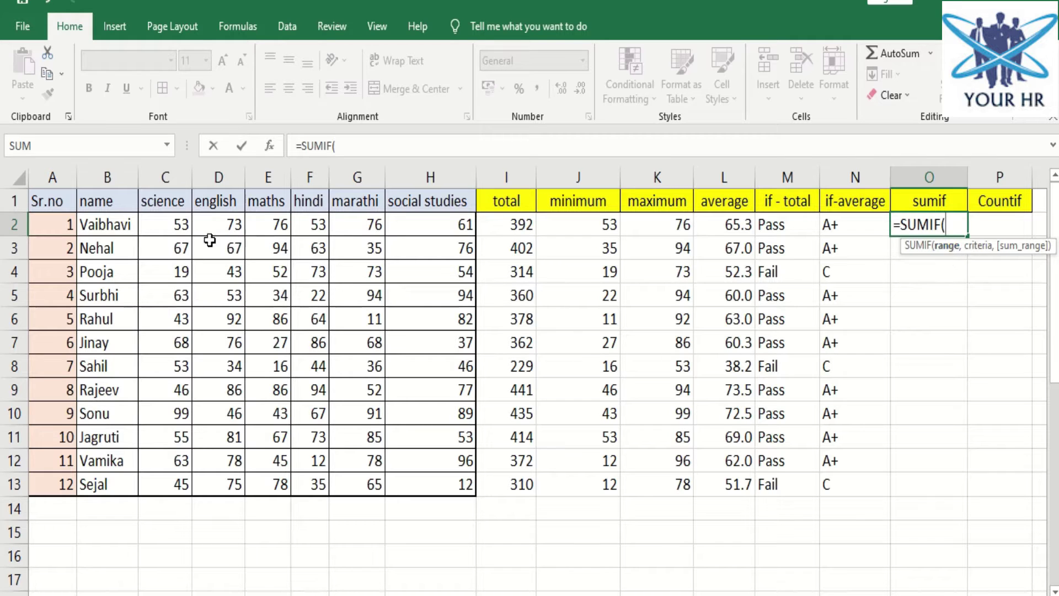
{"action": "left_click_drag", "start_coordinate": [181, 230], "coordinate": [425, 226]}
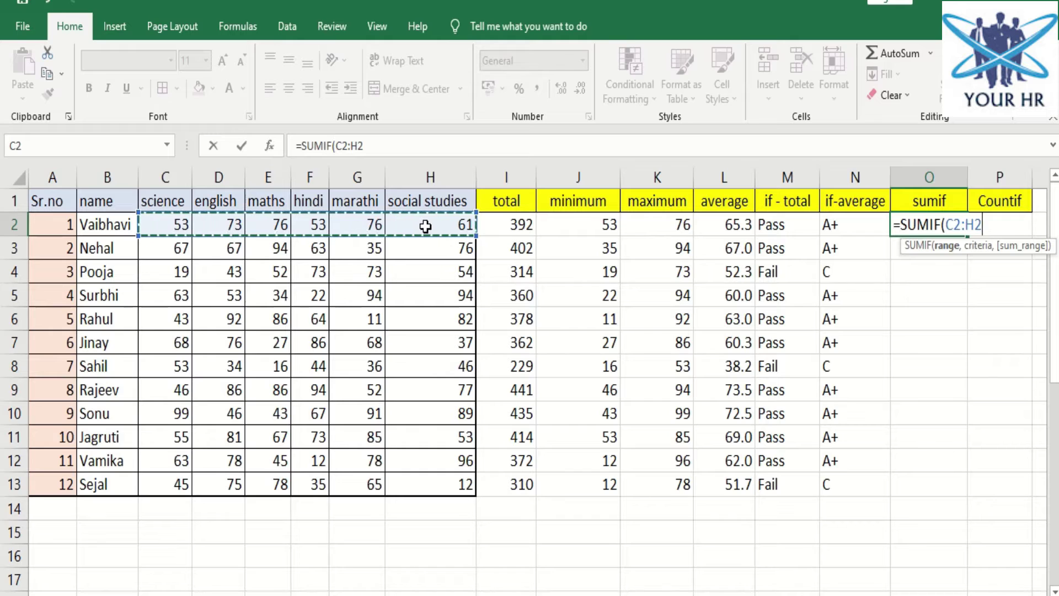
{"action": "type", "text": ","}
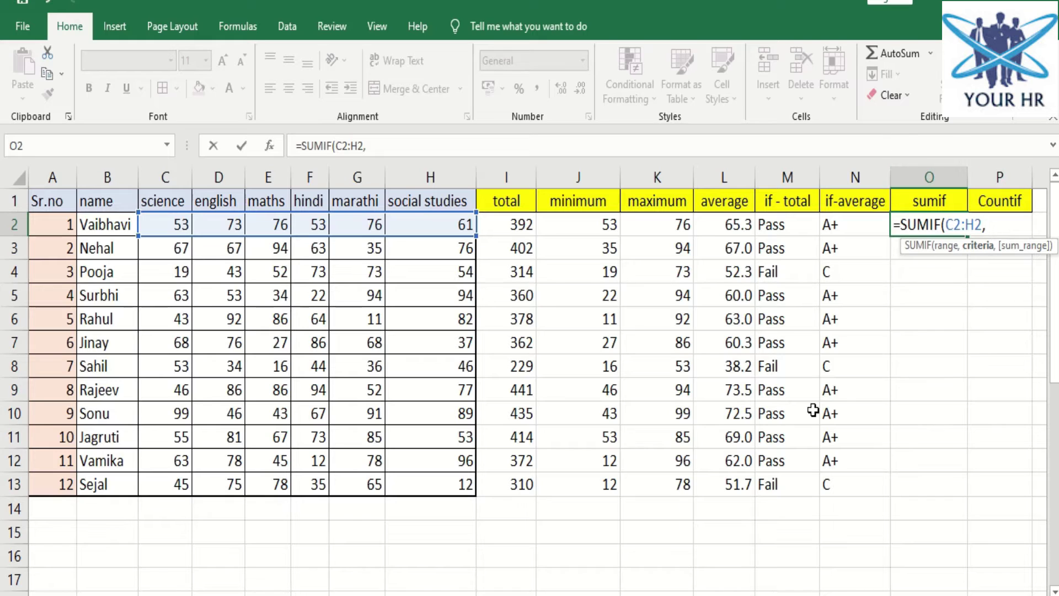
{"action": "type", "text": "\""}
{"action": "left_click_drag", "start_coordinate": [957, 221], "coordinate": [982, 223]}
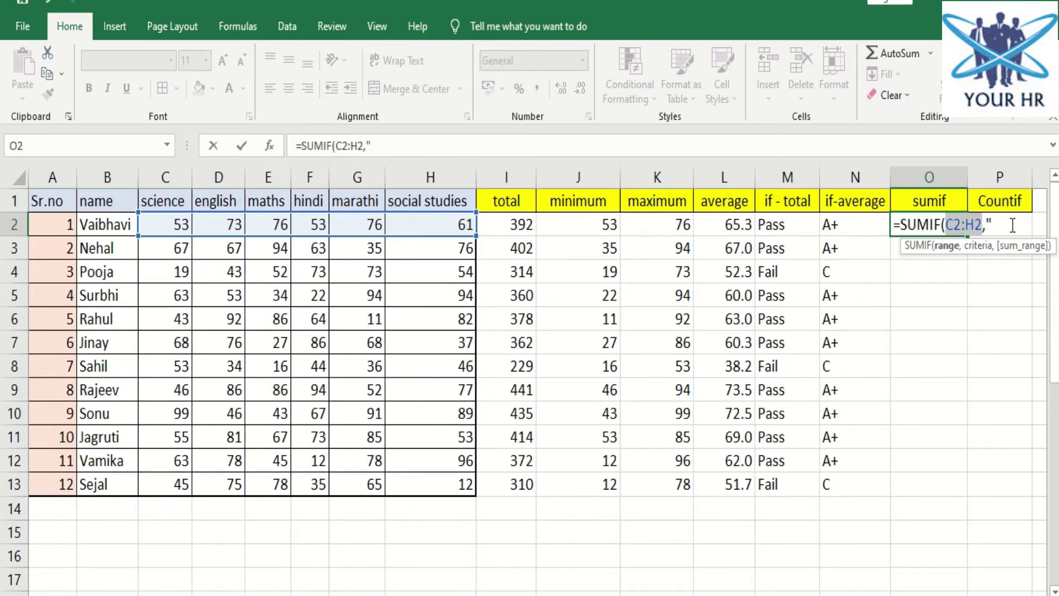
{"action": "left_click", "coordinate": [1003, 226]}
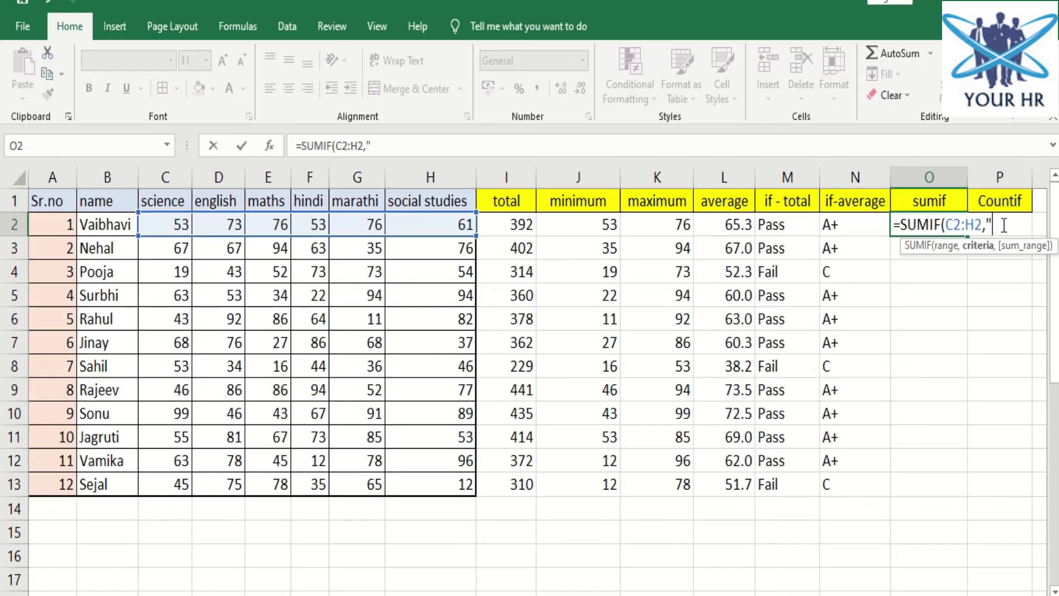
{"action": "type", "text": ">60"}
{"action": "type", "text": "\")"}
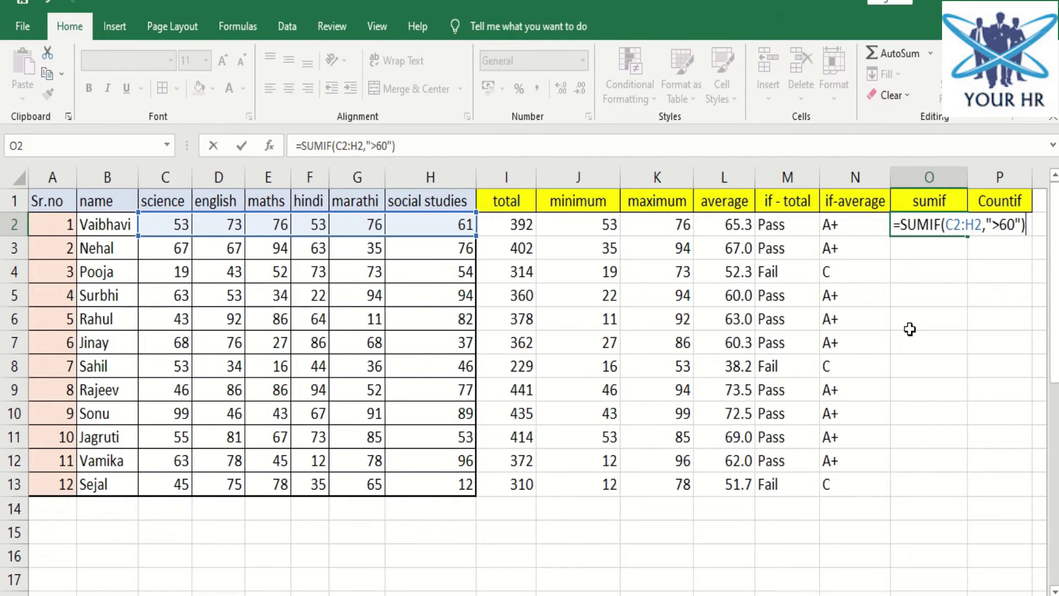
{"action": "key", "text": "Return"}
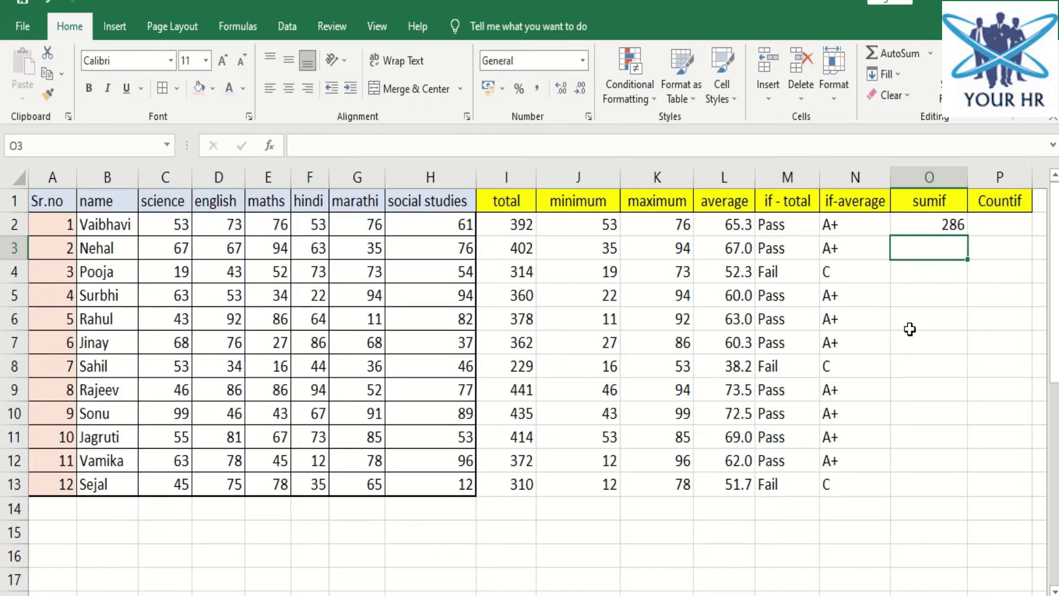
{"action": "left_click", "coordinate": [944, 227]}
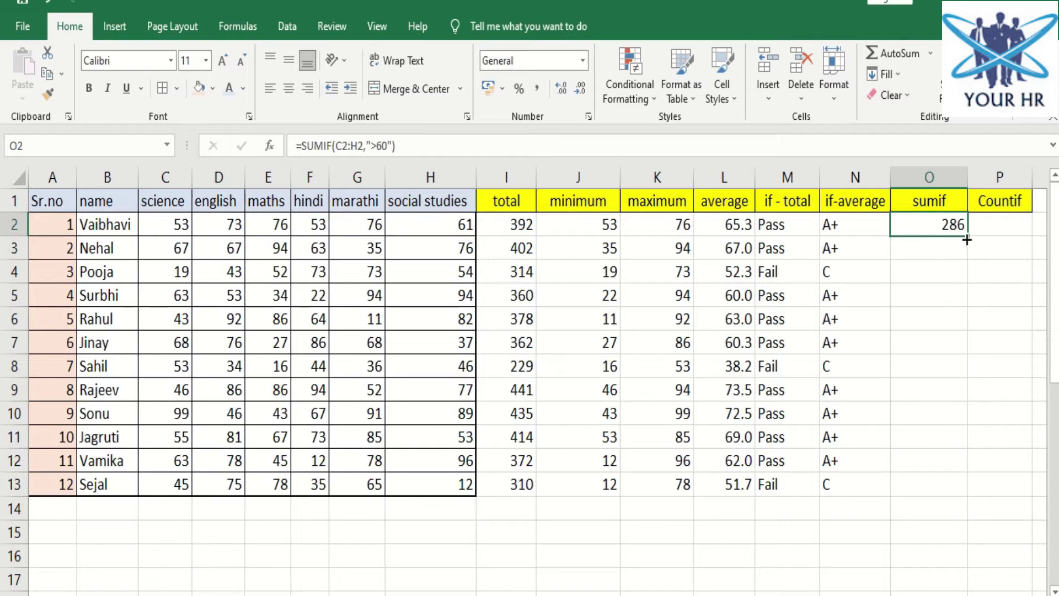
{"action": "double_click", "coordinate": [966, 239]}
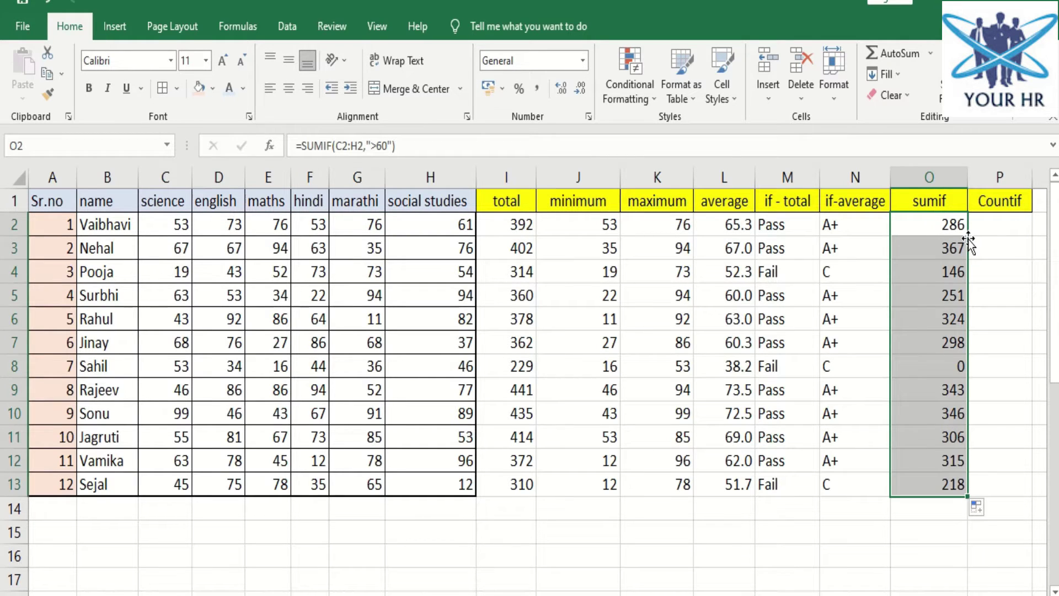
Check the SUMIF formula in O8 against the marks in C8:H8, and examine the total column for comparison.
{"action": "left_click", "coordinate": [928, 177]}
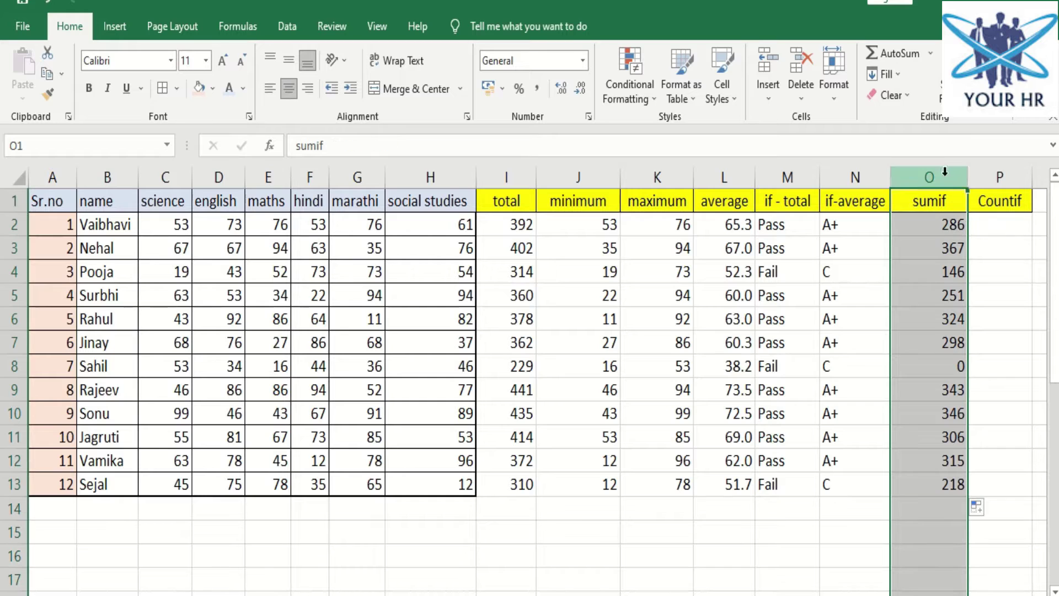
{"action": "left_click", "coordinate": [932, 364]}
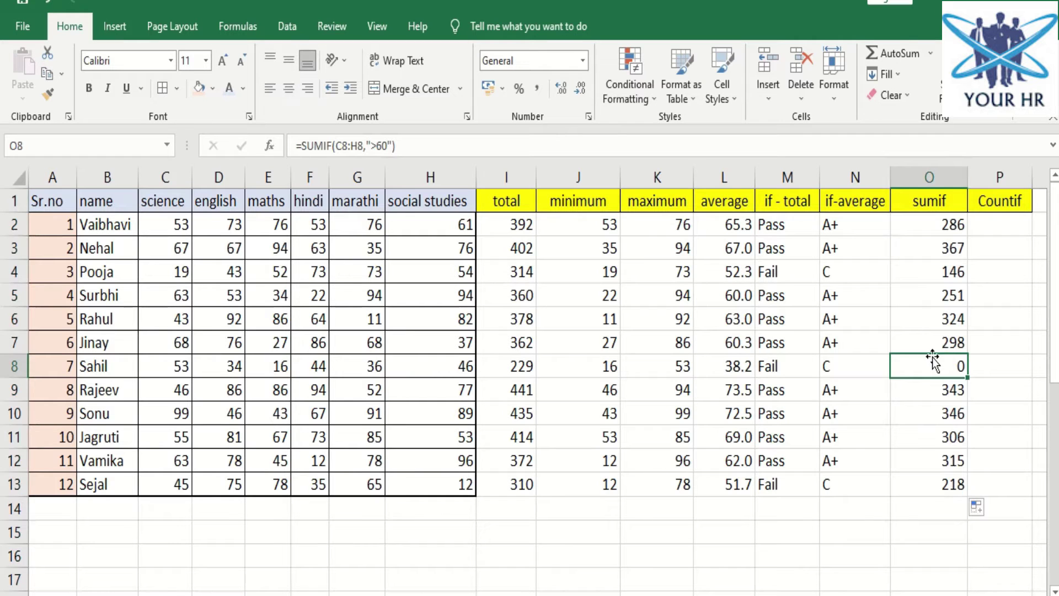
{"action": "left_click", "coordinate": [11, 368]}
{"action": "left_click", "coordinate": [189, 369]}
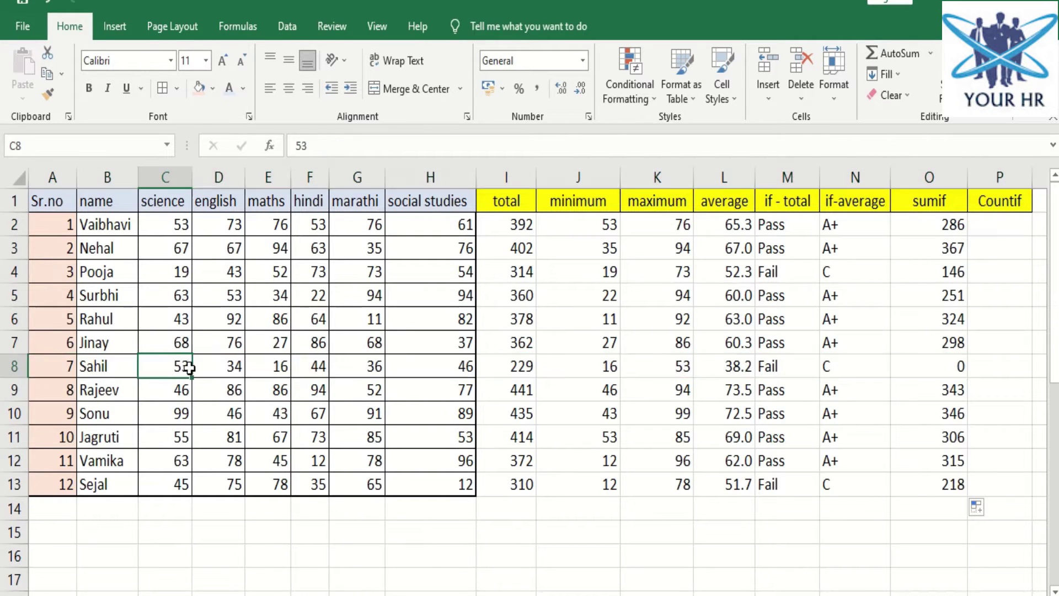
{"action": "left_click_drag", "start_coordinate": [190, 368], "coordinate": [418, 377]}
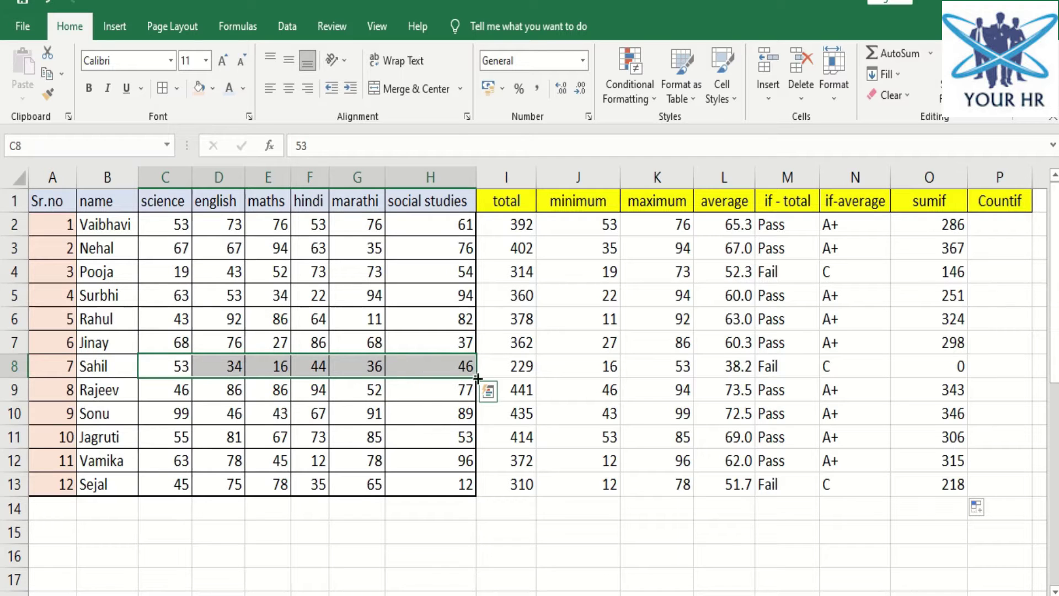
{"action": "left_click", "coordinate": [941, 306]}
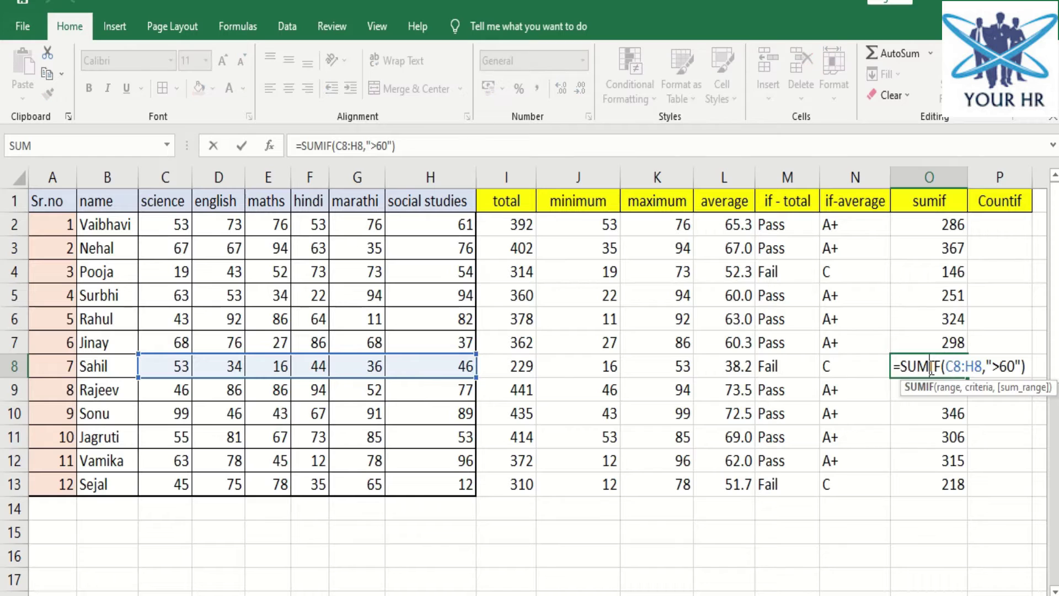
{"action": "key", "text": "ctrl+Return"}
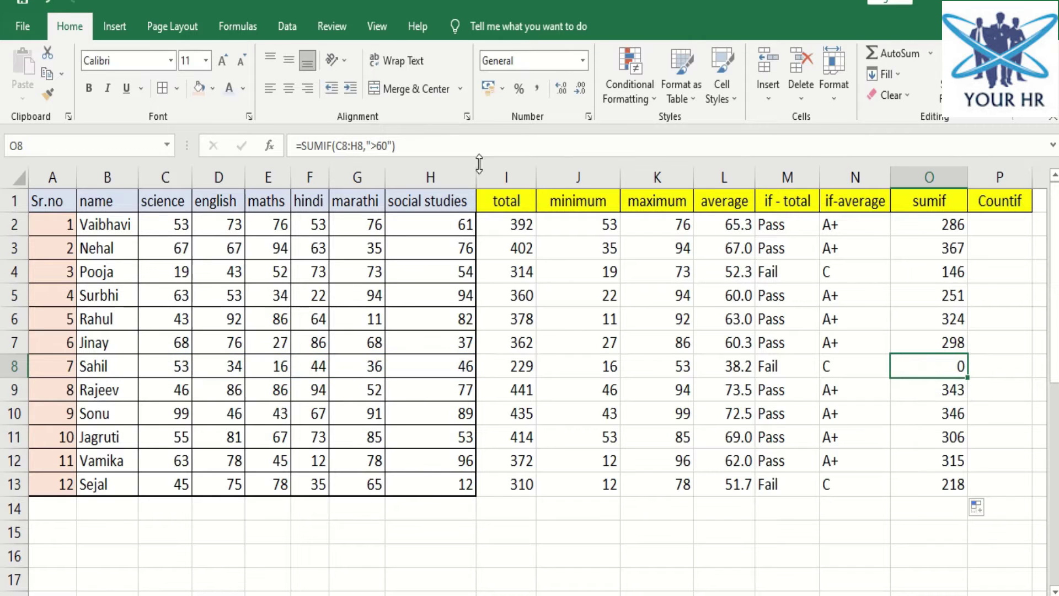
{"action": "left_click", "coordinate": [503, 174]}
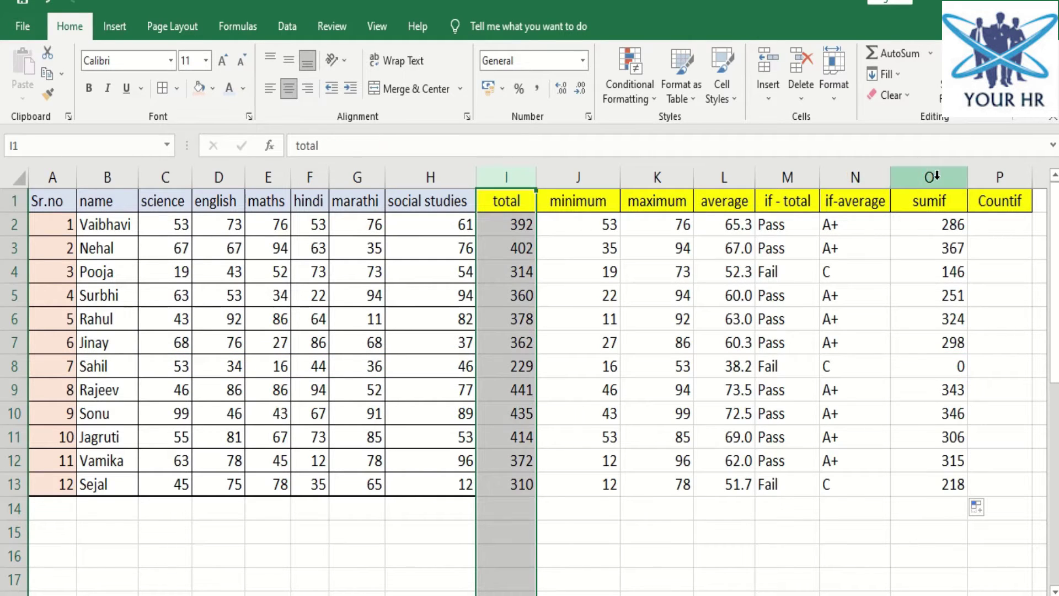
Compare the sumif column with the total column and examine the range and criteria of the SUMIF formula in O2.
{"action": "left_click", "coordinate": [935, 176]}
{"action": "left_click", "coordinate": [514, 174]}
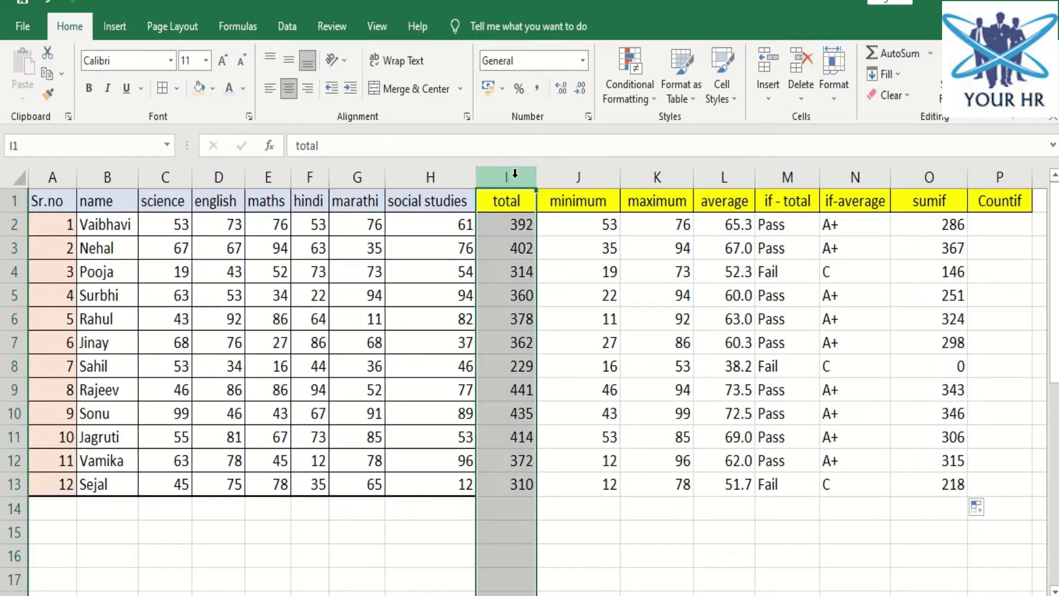
{"action": "left_click", "coordinate": [944, 174]}
{"action": "double_click", "coordinate": [921, 228]}
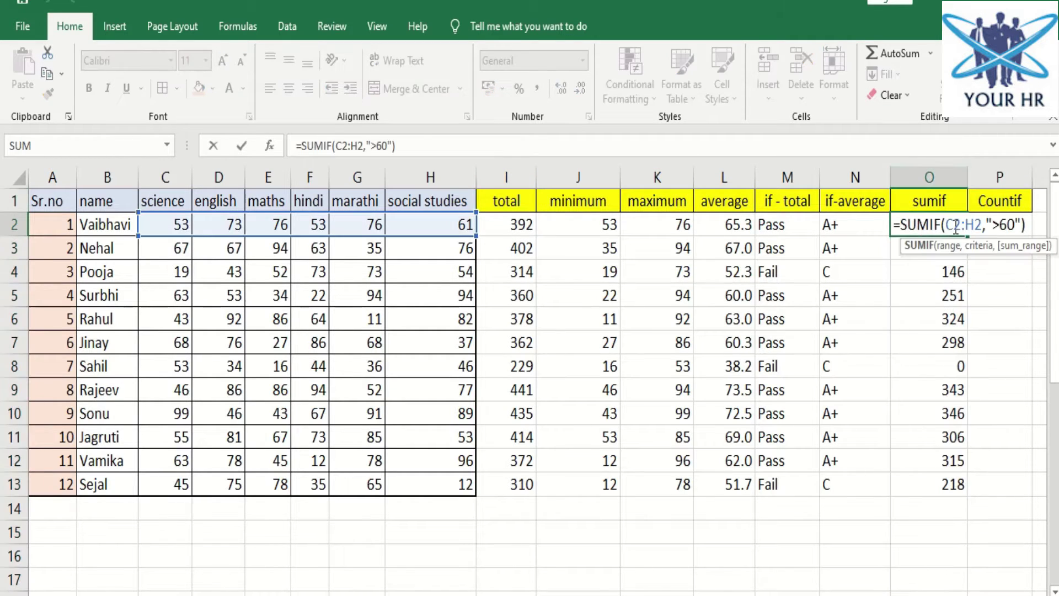
{"action": "left_click_drag", "start_coordinate": [956, 228], "coordinate": [995, 223]}
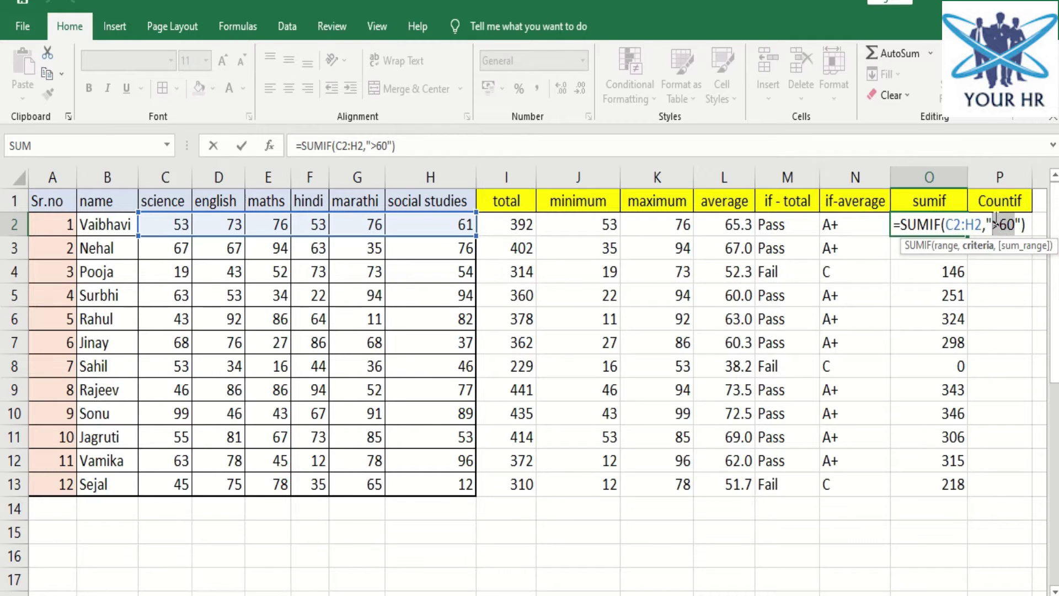
{"action": "key", "text": "ctrl+Return"}
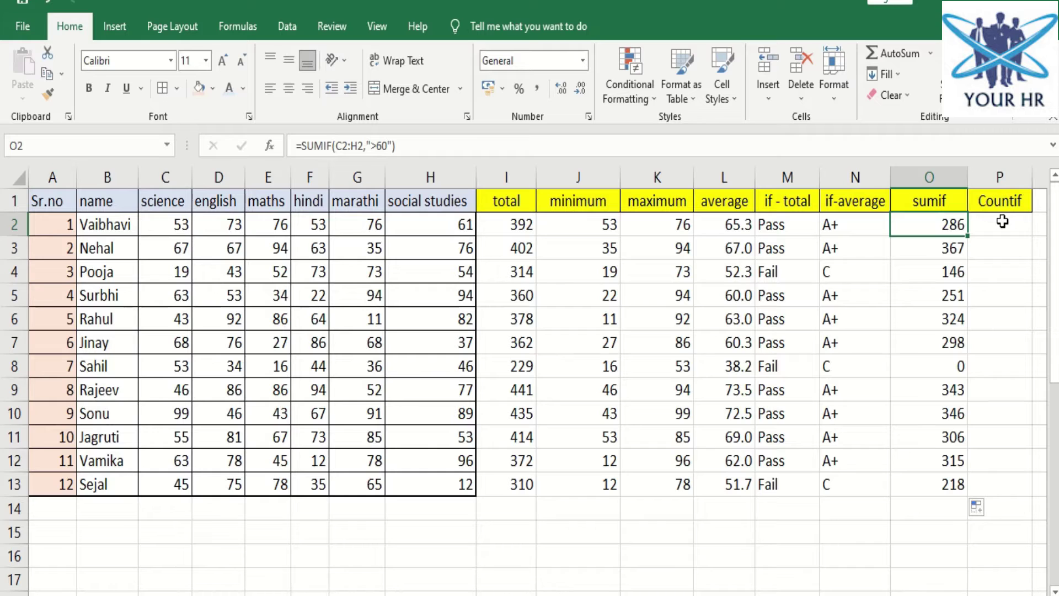
Count the marks above 60 in P2 with =COUNTIF(C2:H2,">60") and fill the formula down to P13.
{"action": "left_click", "coordinate": [1001, 221]}
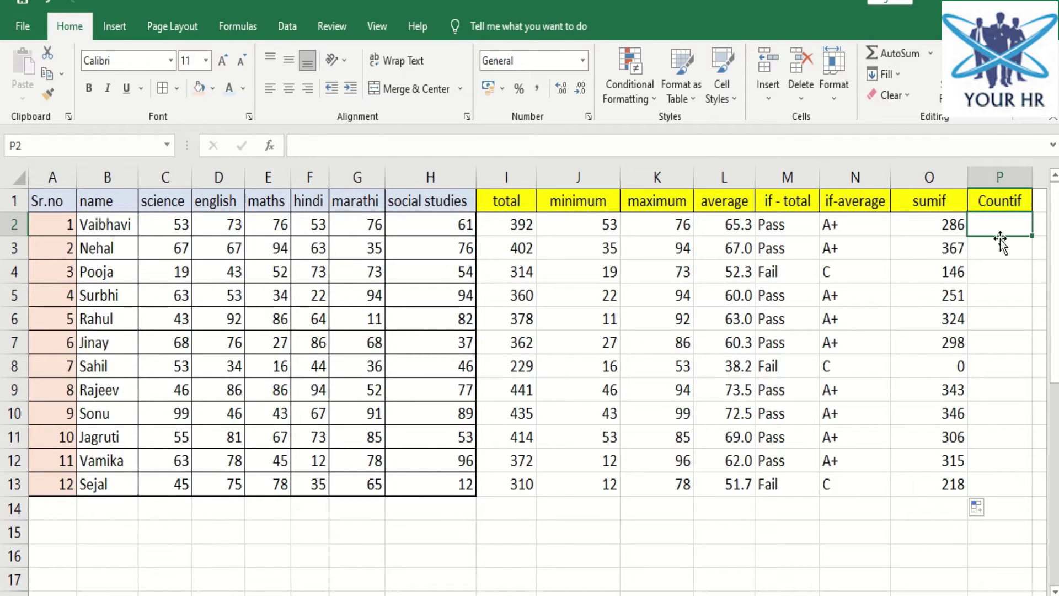
{"action": "type", "text": "=count"}
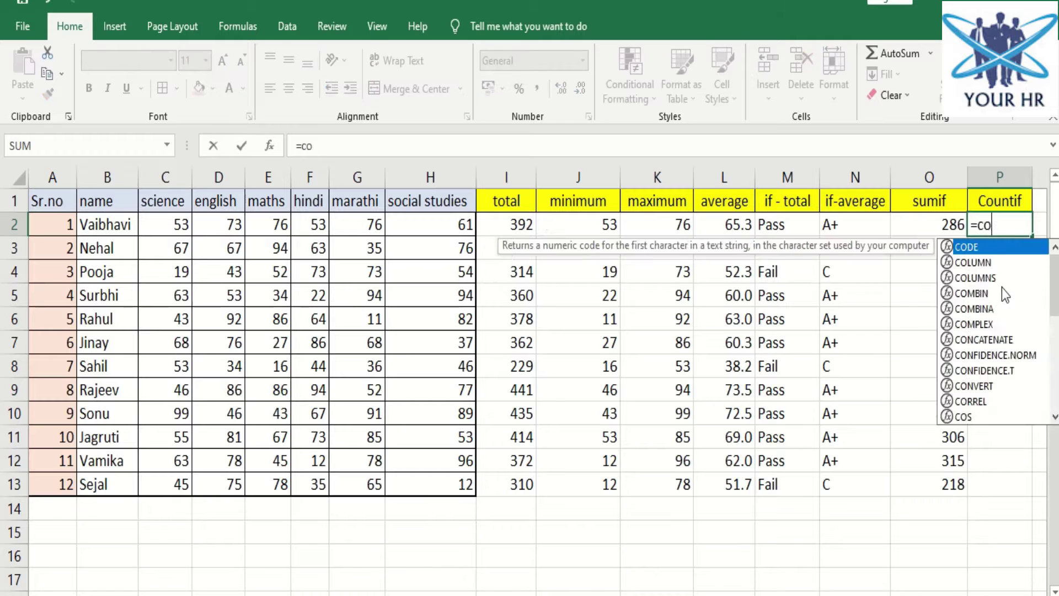
{"action": "key", "text": "Down"}
{"action": "key", "text": "Down"}
{"action": "key", "text": "Down"}
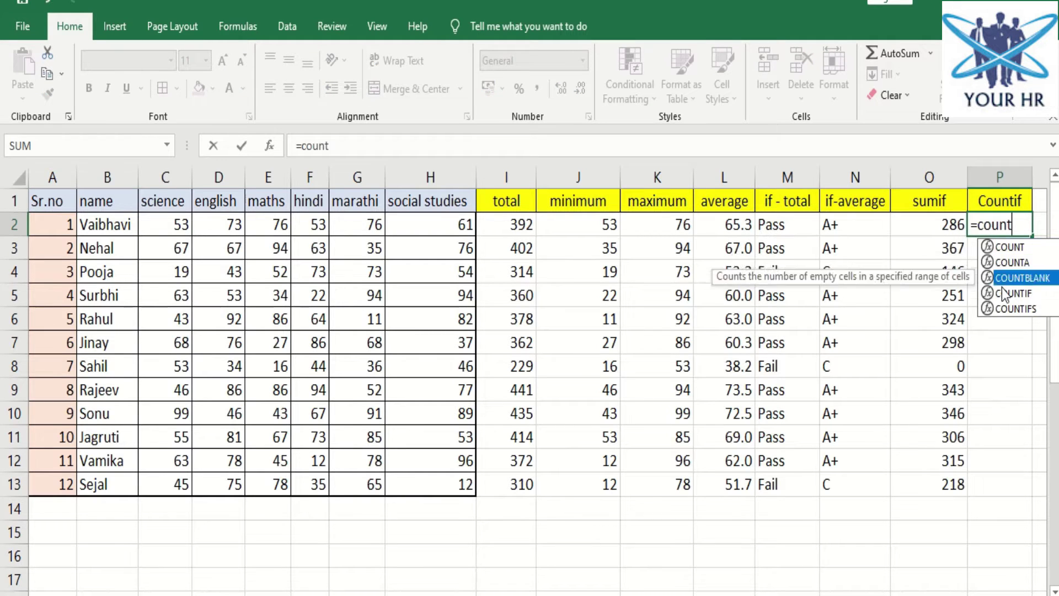
{"action": "key", "text": "Tab"}
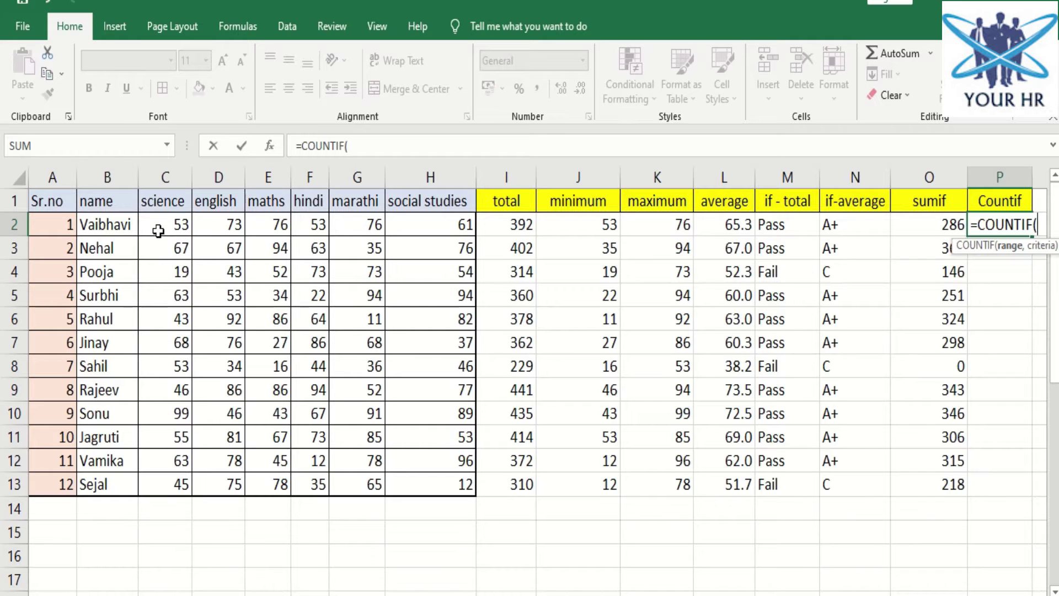
{"action": "left_click_drag", "start_coordinate": [159, 229], "coordinate": [436, 230]}
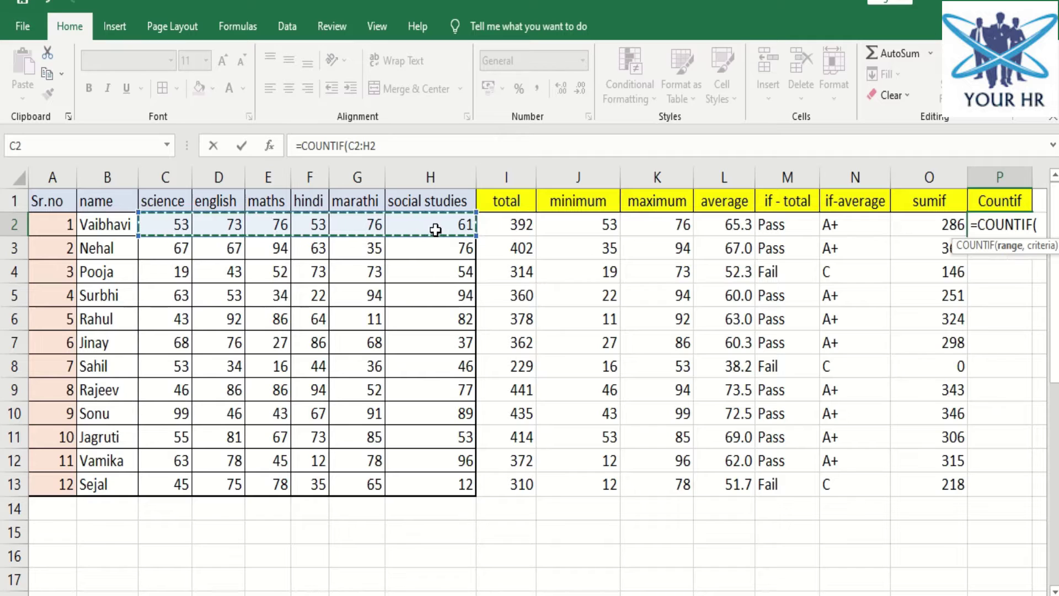
{"action": "type", "text": ","}
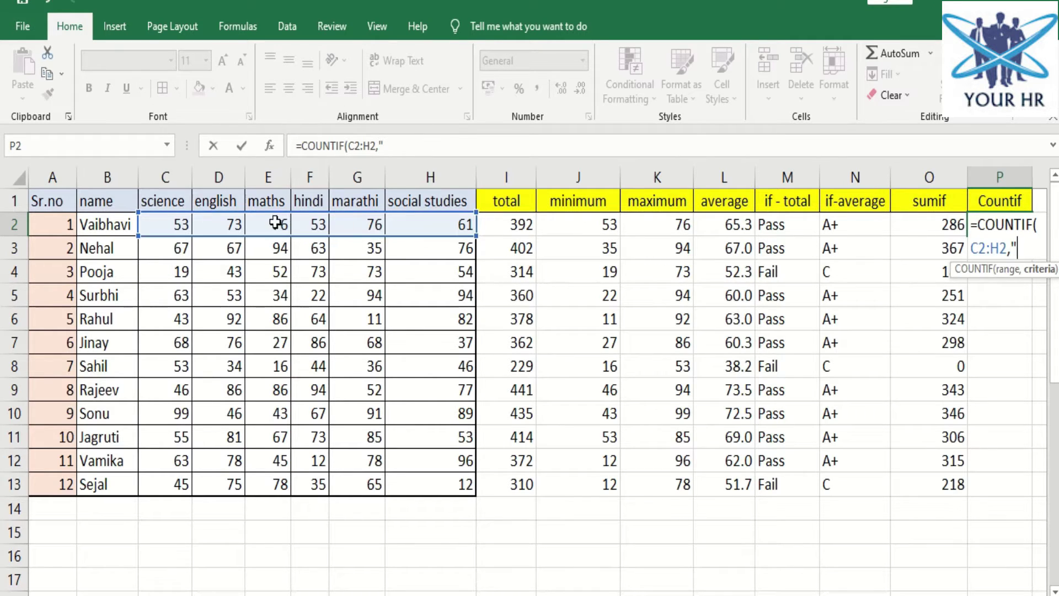
{"action": "type", "text": ">60"}
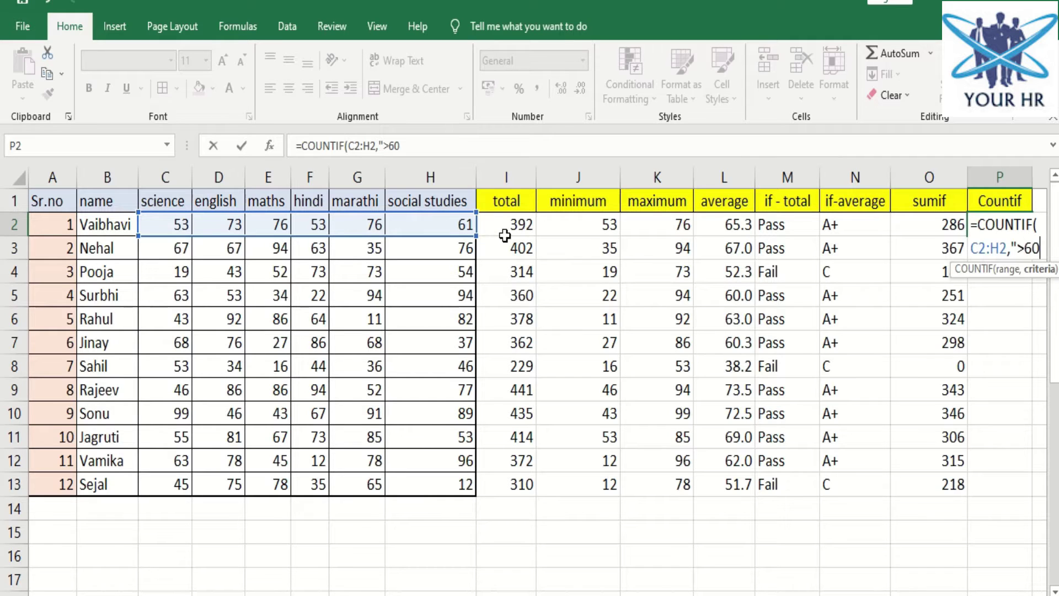
{"action": "type", "text": "\")"}
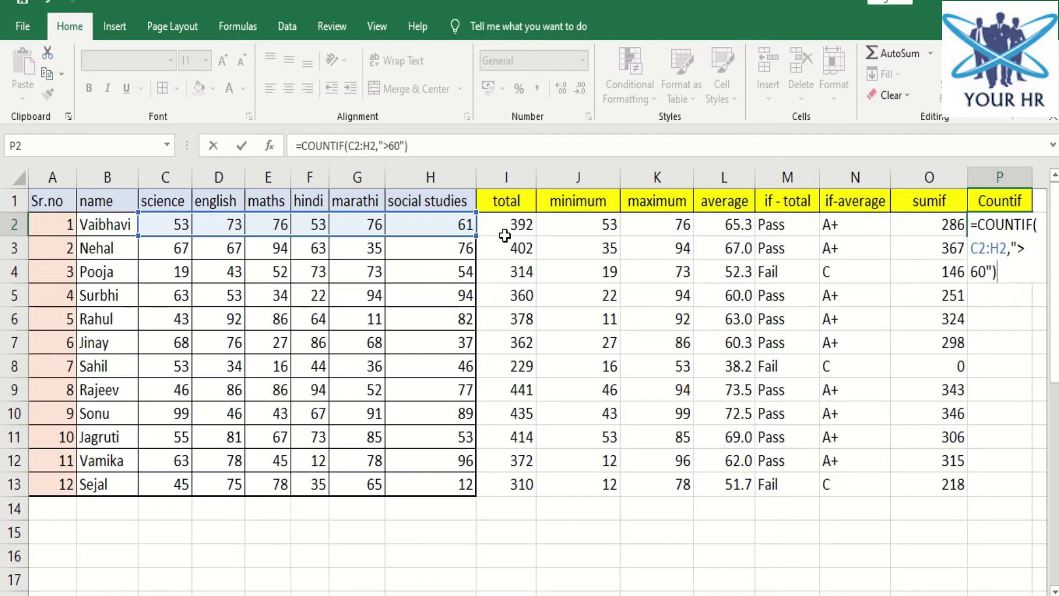
{"action": "key", "text": "Return"}
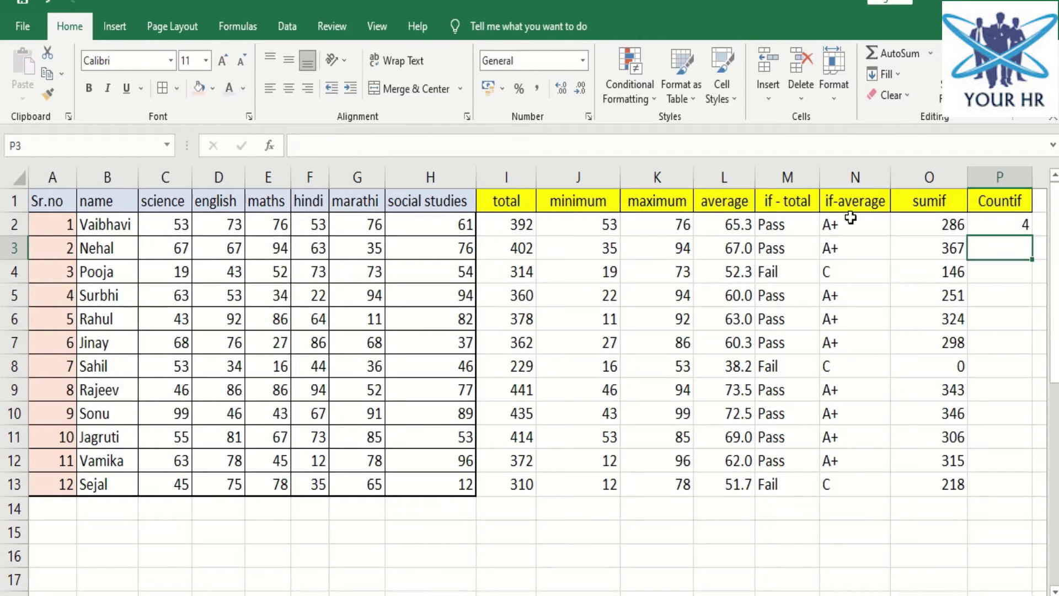
{"action": "left_click", "coordinate": [986, 218]}
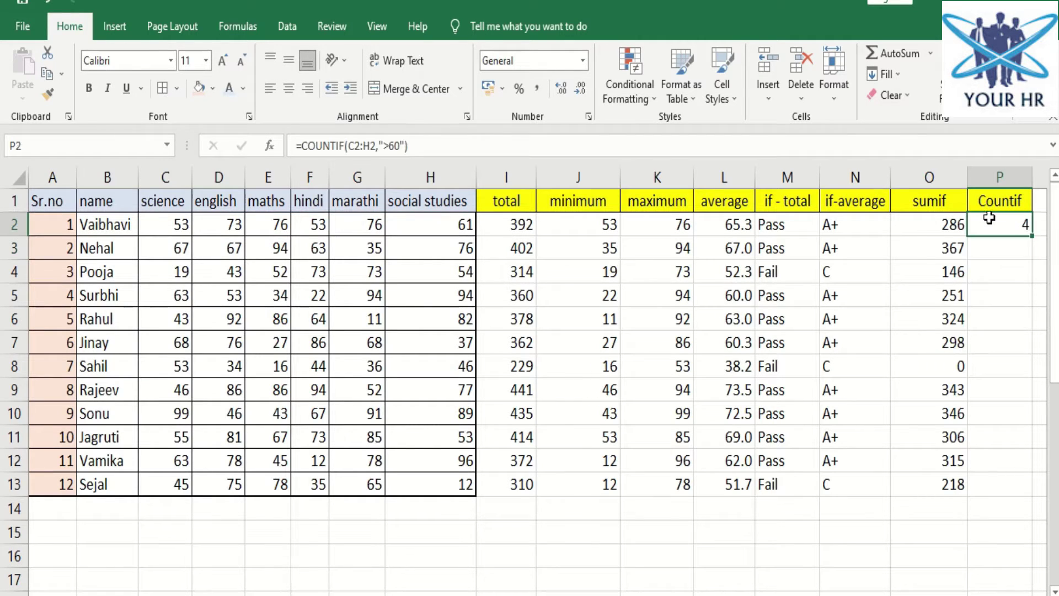
{"action": "double_click", "coordinate": [1031, 240]}
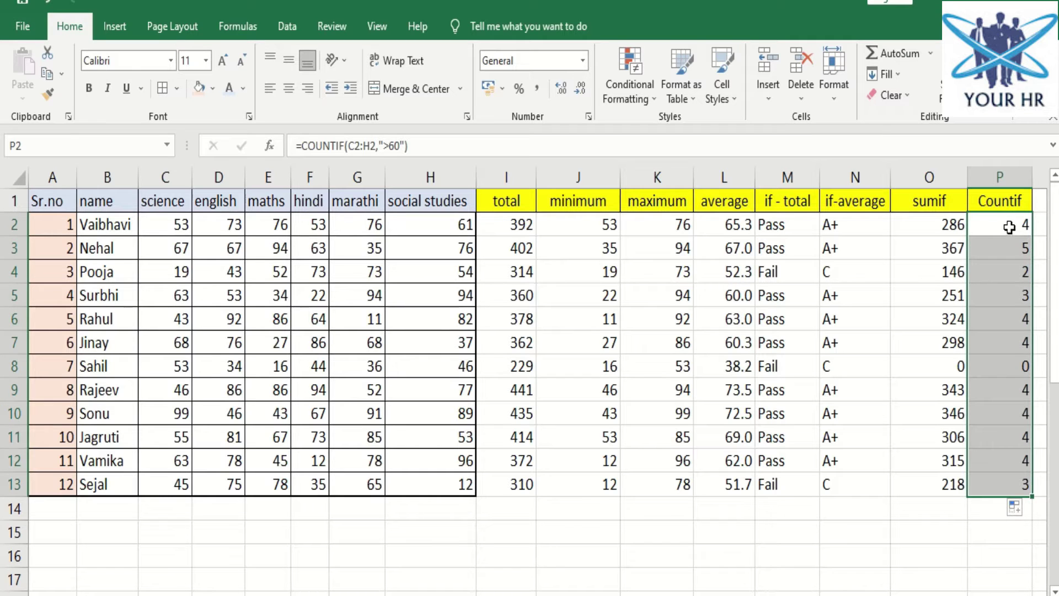
Check the COUNTIF result in P2 against the individual subject marks in C2:H2.
{"action": "left_click", "coordinate": [1010, 227]}
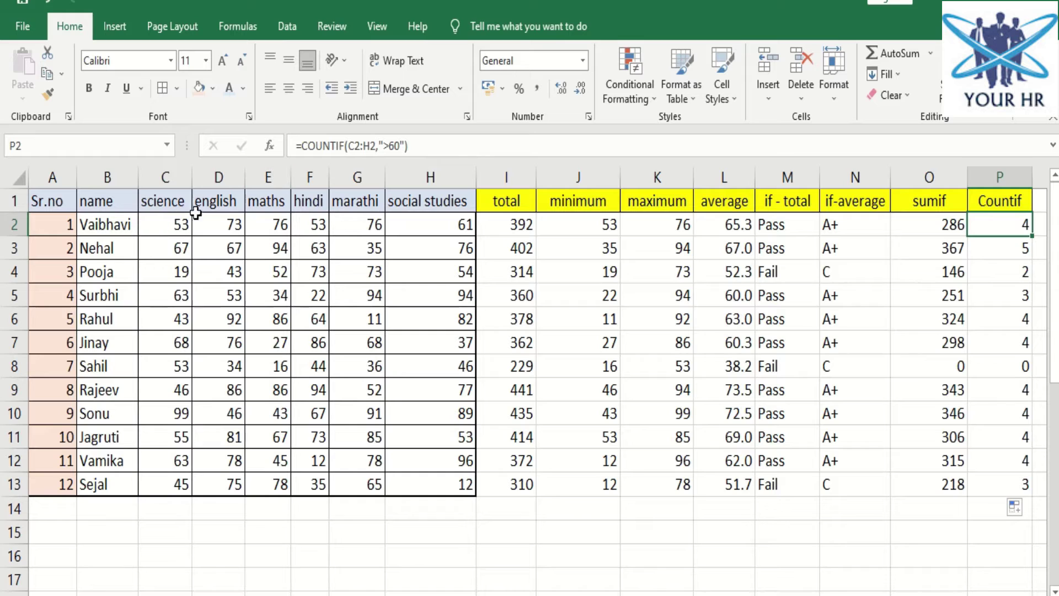
{"action": "left_click", "coordinate": [213, 221]}
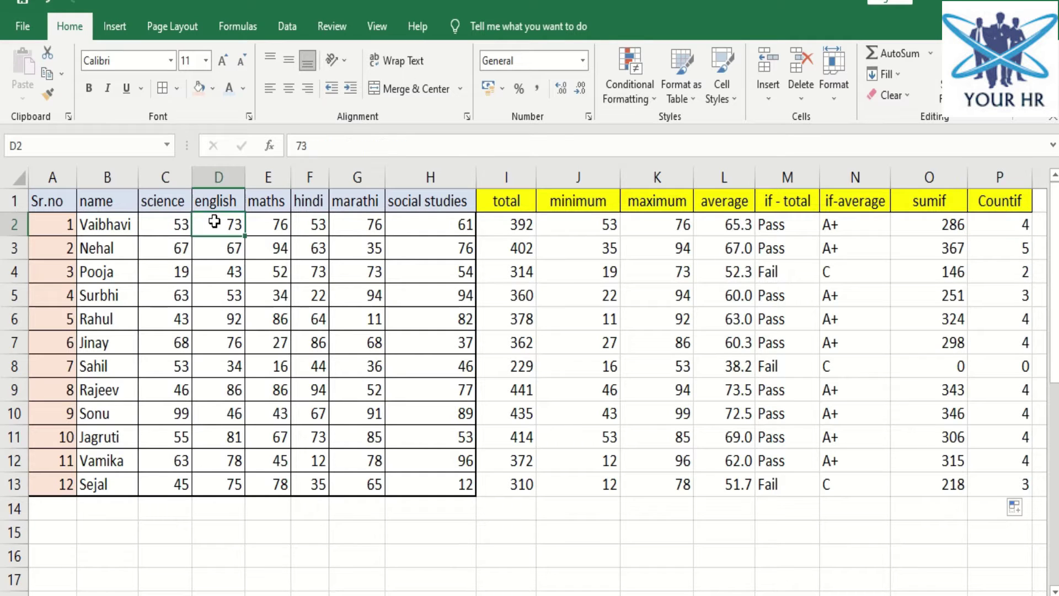
{"action": "left_click", "coordinate": [261, 224]}
{"action": "left_click", "coordinate": [352, 225]}
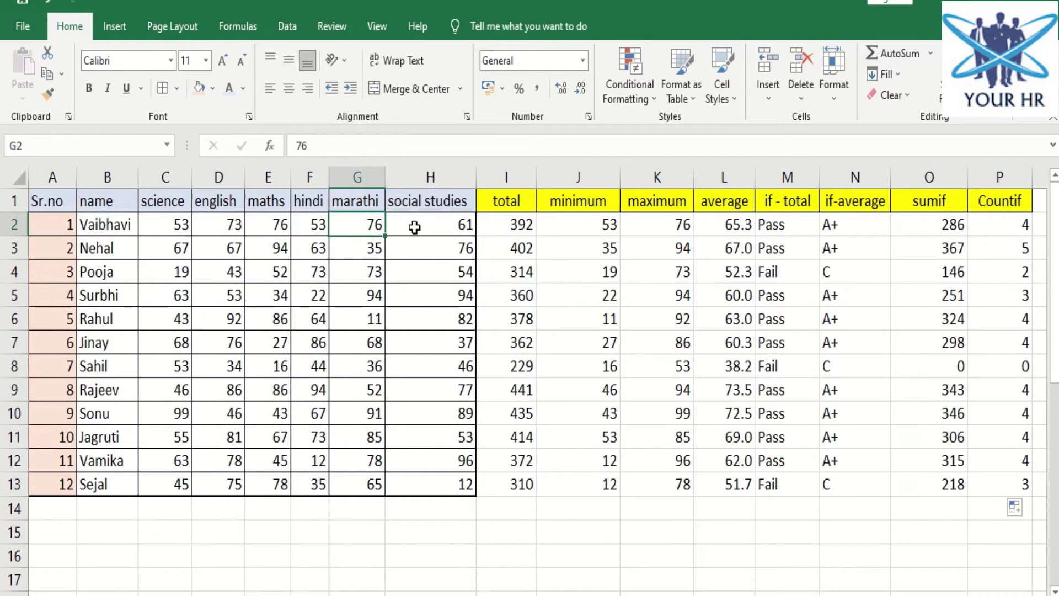
{"action": "left_click", "coordinate": [415, 227]}
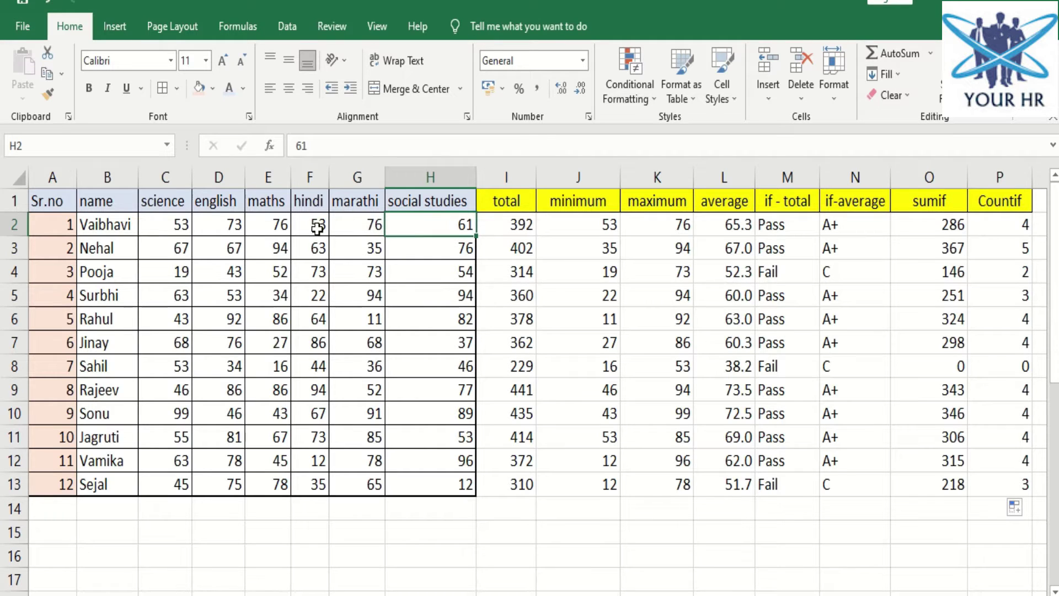
{"action": "left_click", "coordinate": [188, 226]}
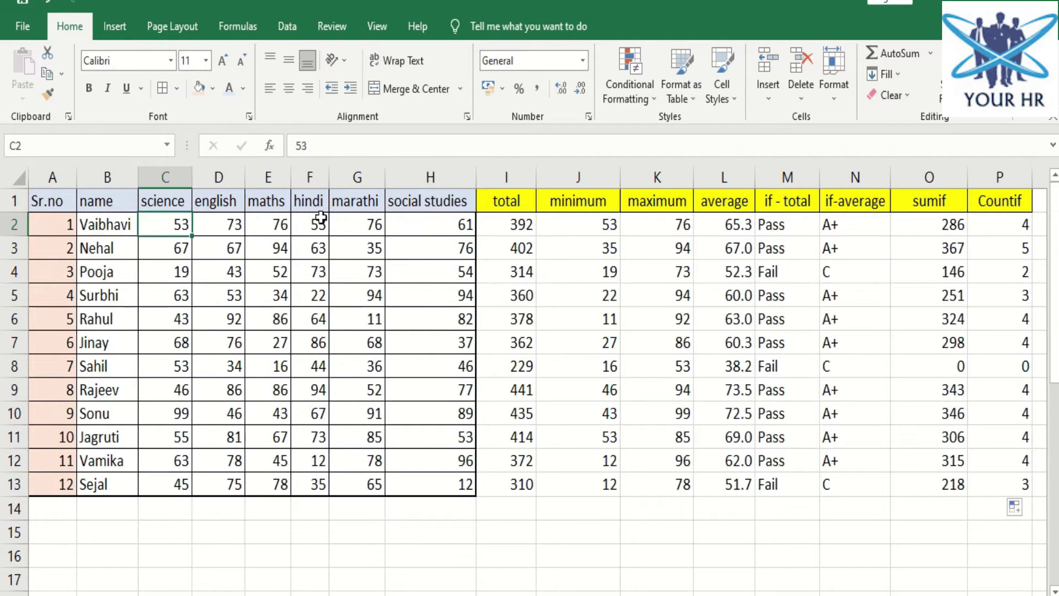
{"action": "left_click", "coordinate": [321, 218]}
Change the first student's science mark in C2 to 79.
{"action": "left_click", "coordinate": [159, 224]}
{"action": "type", "text": "79"}
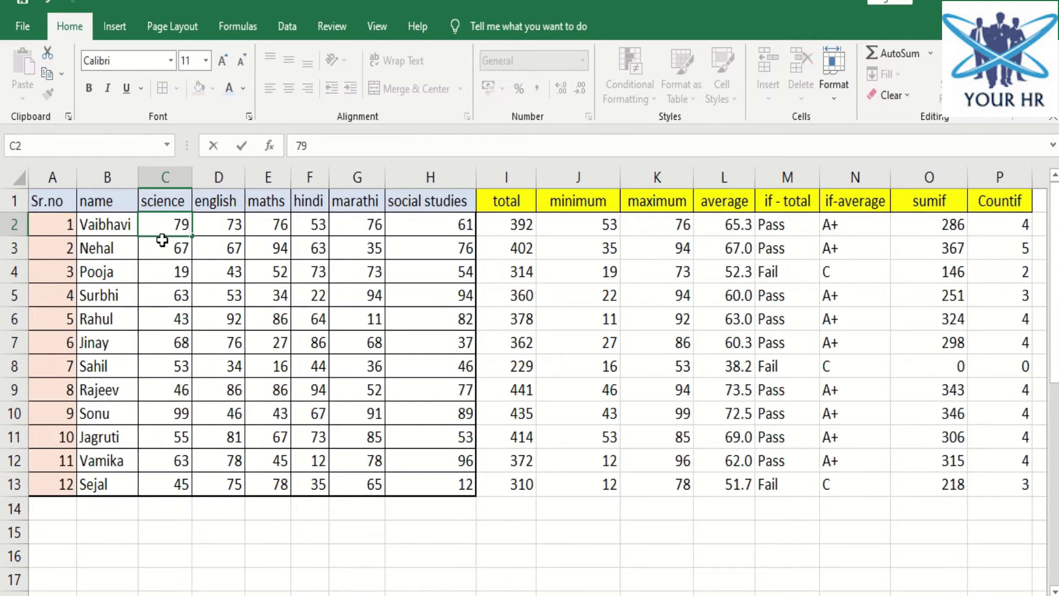
{"action": "key", "text": "Return"}
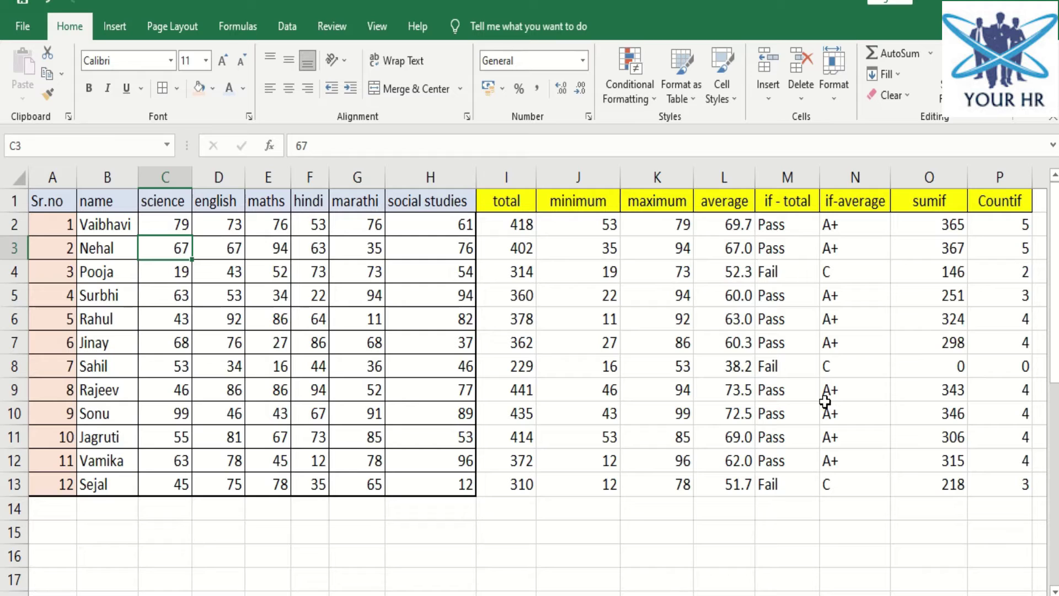
{"action": "left_click", "coordinate": [315, 341]}
{"action": "mouse_move", "coordinate": [316, 333]}
{"action": "left_mouse_down"}
{"action": "mouse_move", "coordinate": [253, 297]}
{"action": "mouse_move", "coordinate": [299, 326]}
{"action": "left_mouse_up"}
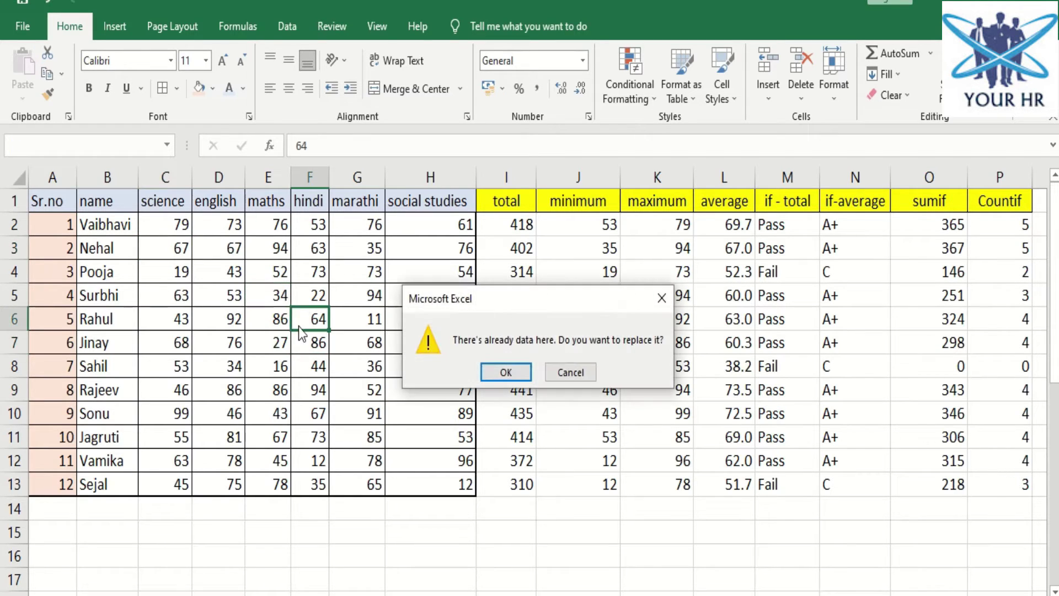
{"action": "left_click", "coordinate": [662, 298]}
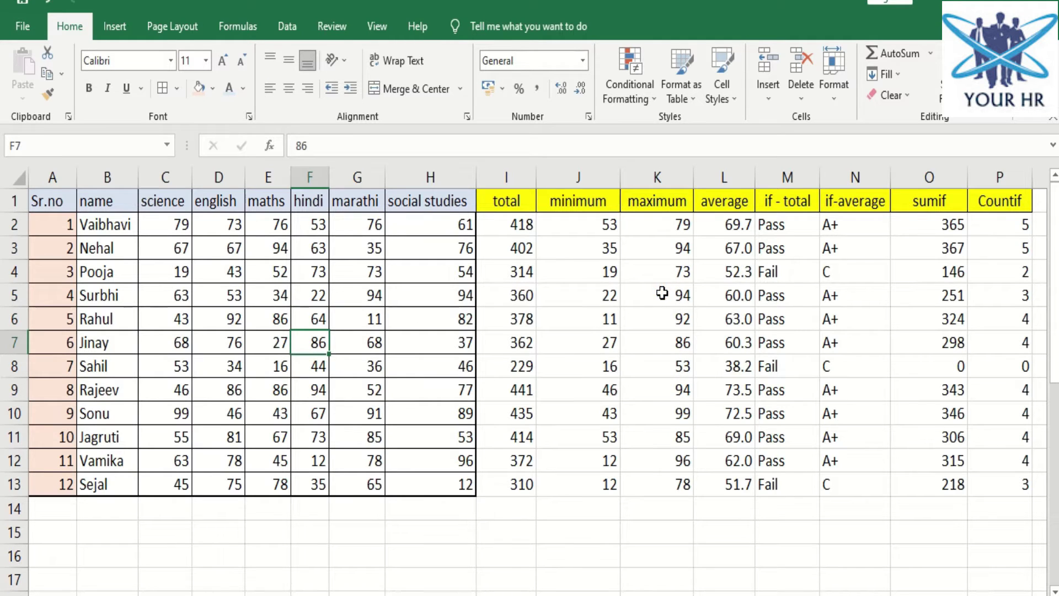
Examine sample formulas in the average, if-total and minimum columns, and the count, counta and countblank headings of the second marks table.
{"action": "left_click", "coordinate": [738, 430]}
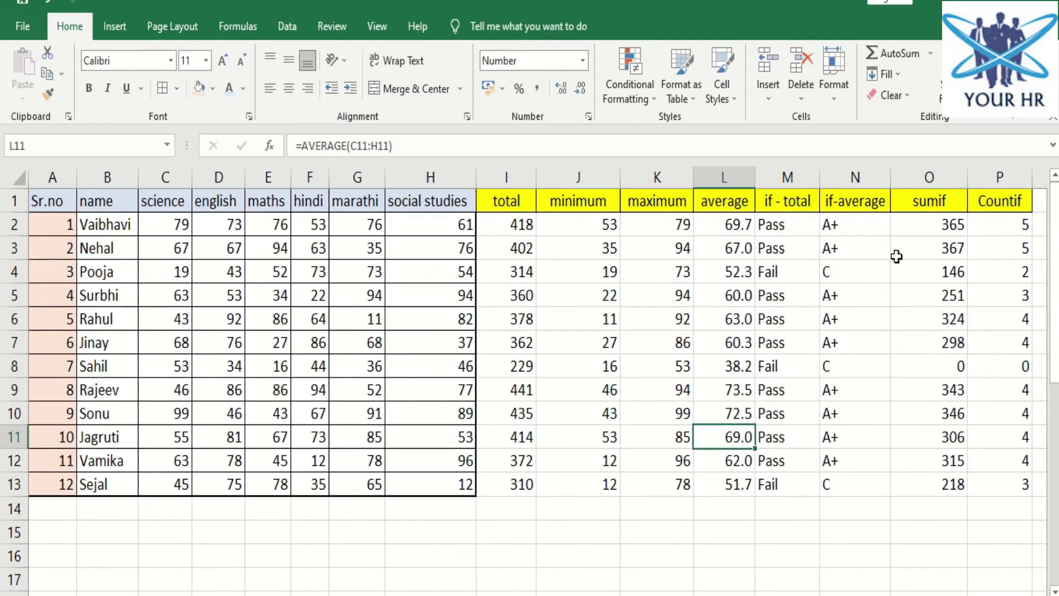
{"action": "left_click", "coordinate": [767, 375]}
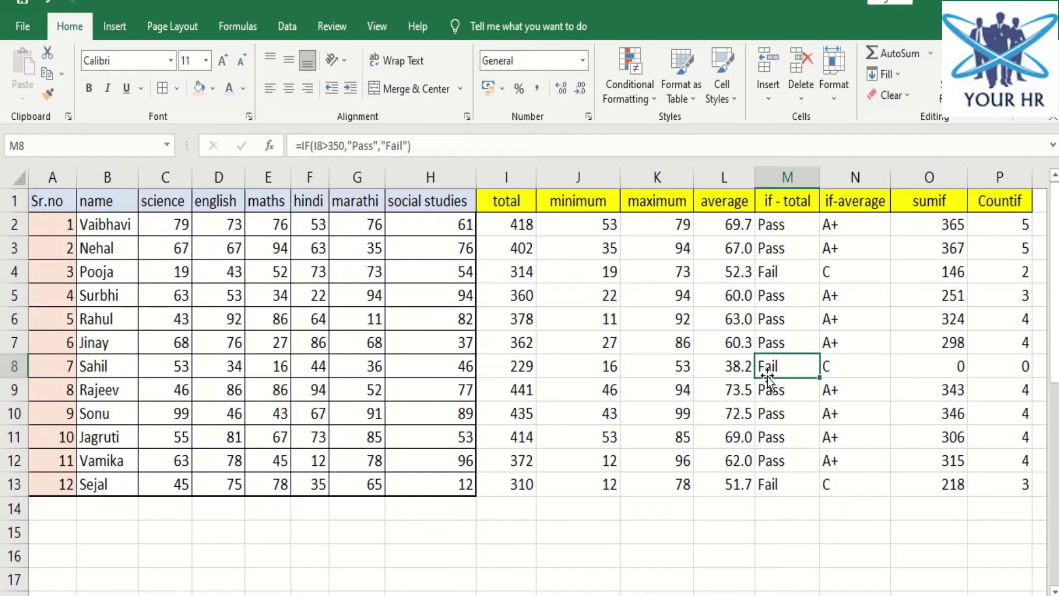
{"action": "left_click", "coordinate": [589, 450]}
{"action": "scroll", "coordinate": [589, 450], "scroll_direction": "down", "scroll_amount": 6}
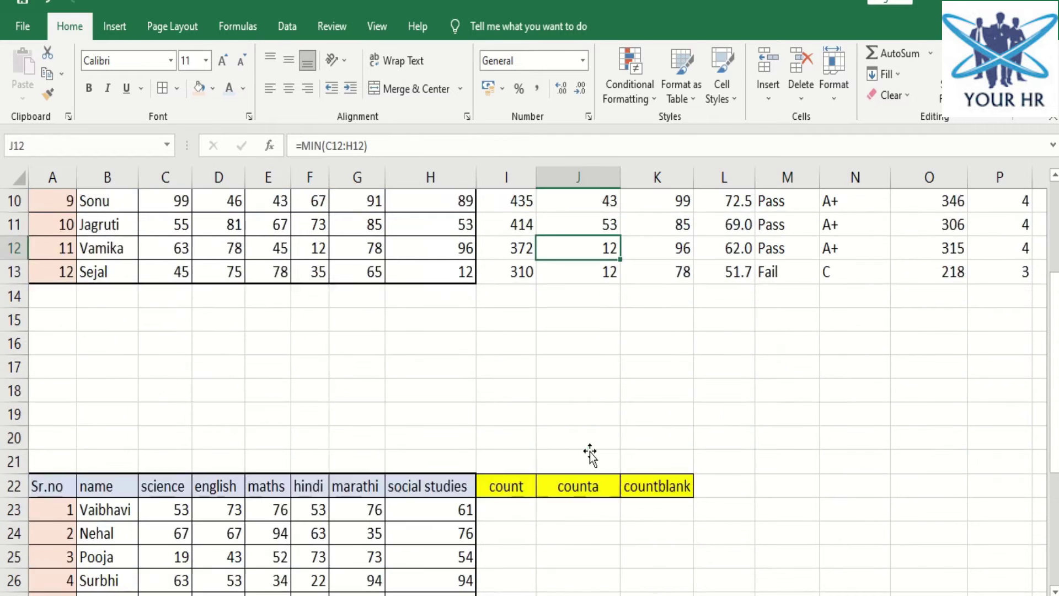
{"action": "scroll", "coordinate": [589, 451], "scroll_direction": "down", "scroll_amount": 1}
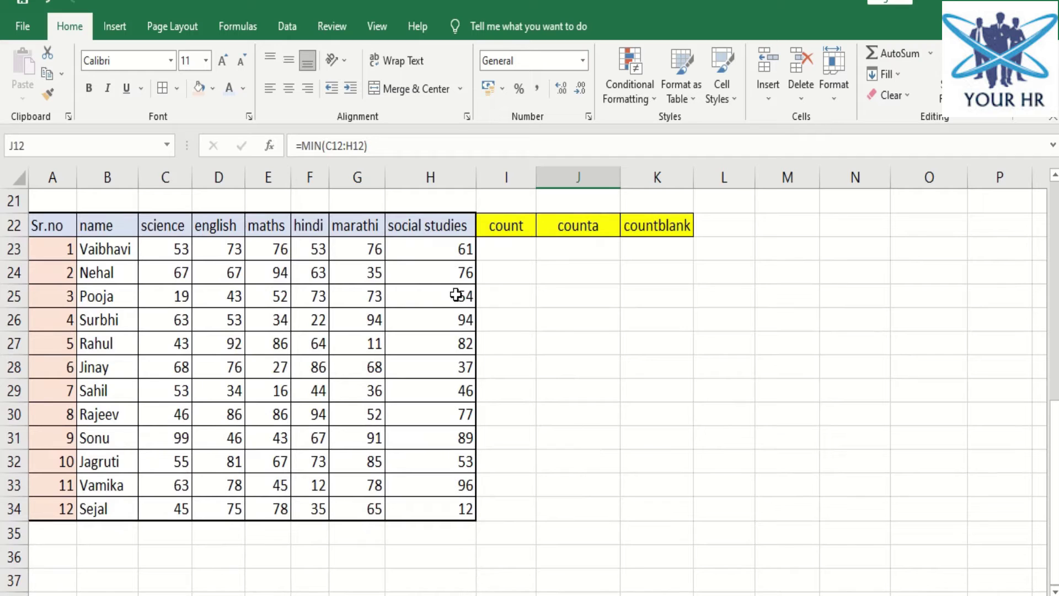
{"action": "left_click", "coordinate": [522, 225]}
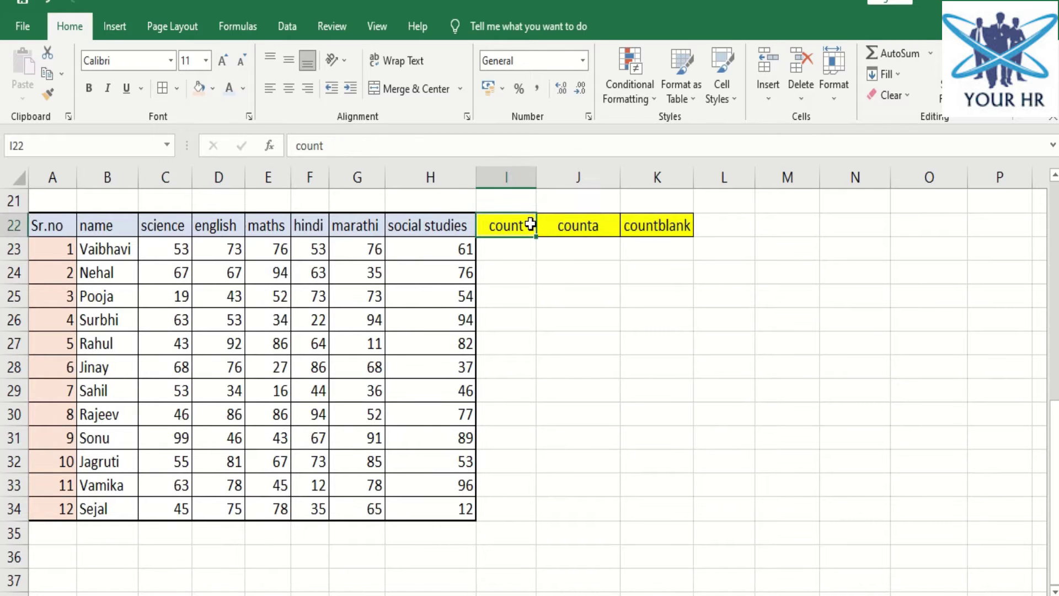
{"action": "left_click", "coordinate": [594, 230]}
{"action": "left_click", "coordinate": [633, 227]}
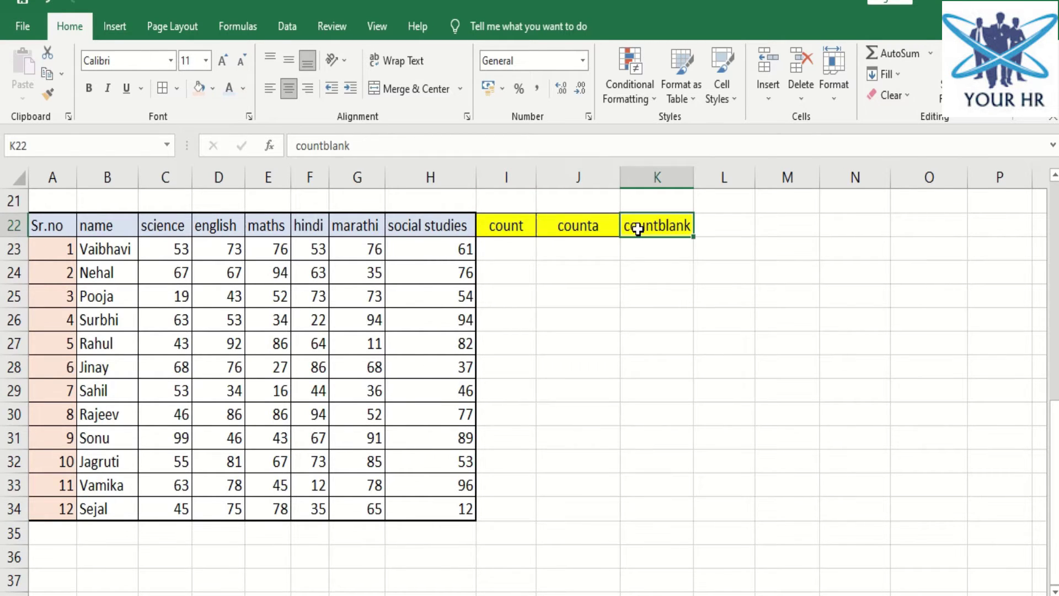
{"action": "scroll", "coordinate": [638, 230], "scroll_direction": "up", "scroll_amount": 5}
{"action": "scroll", "coordinate": [638, 229], "scroll_direction": "up", "scroll_amount": 3}
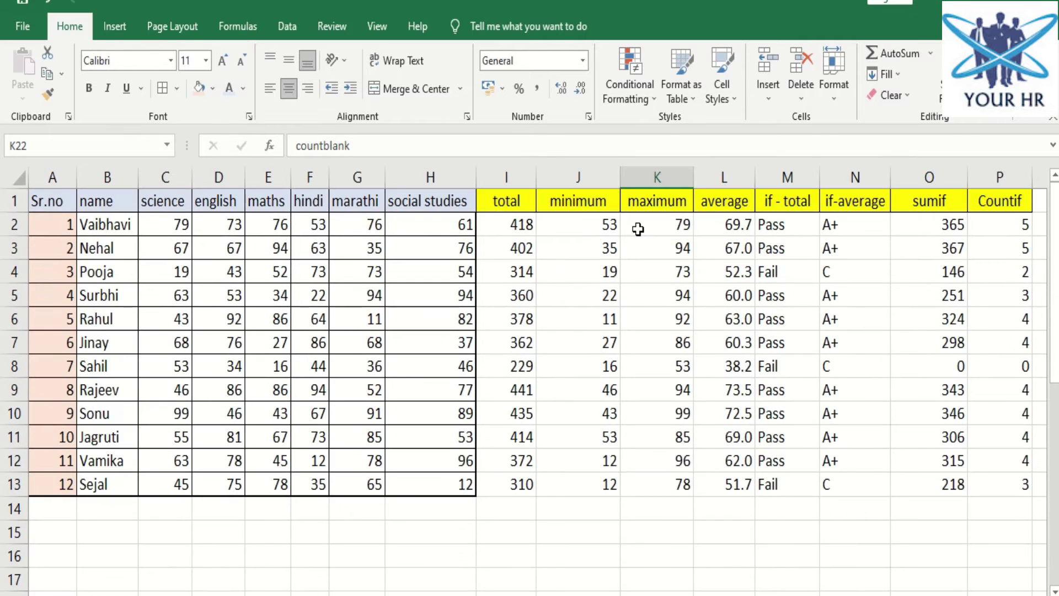
Review the calculated results in I2:P13 and inspect the MIN formula in J6.
{"action": "left_click_drag", "start_coordinate": [517, 233], "coordinate": [971, 483]}
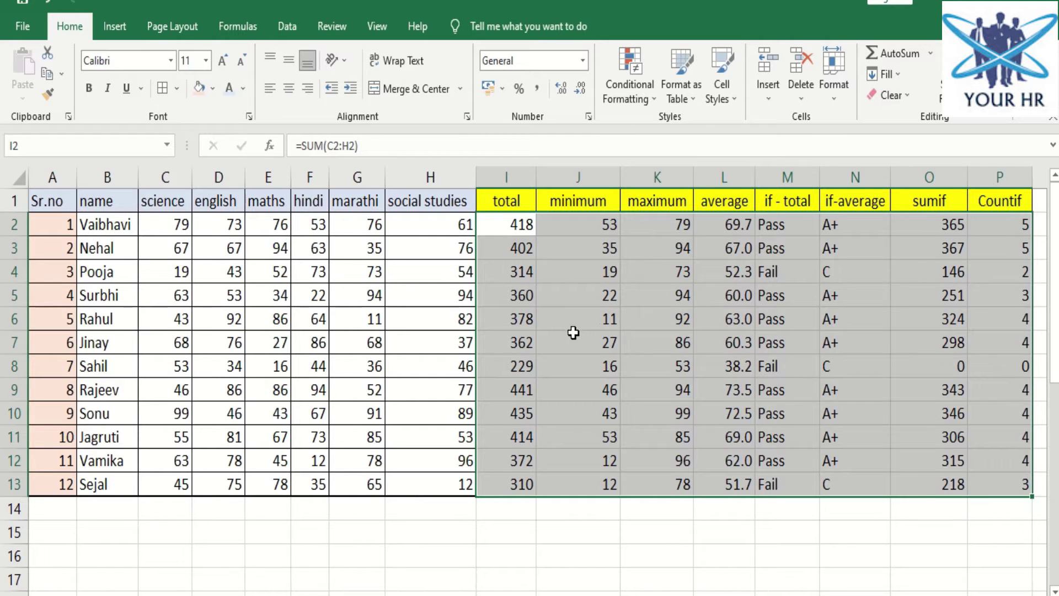
{"action": "left_click", "coordinate": [570, 303]}
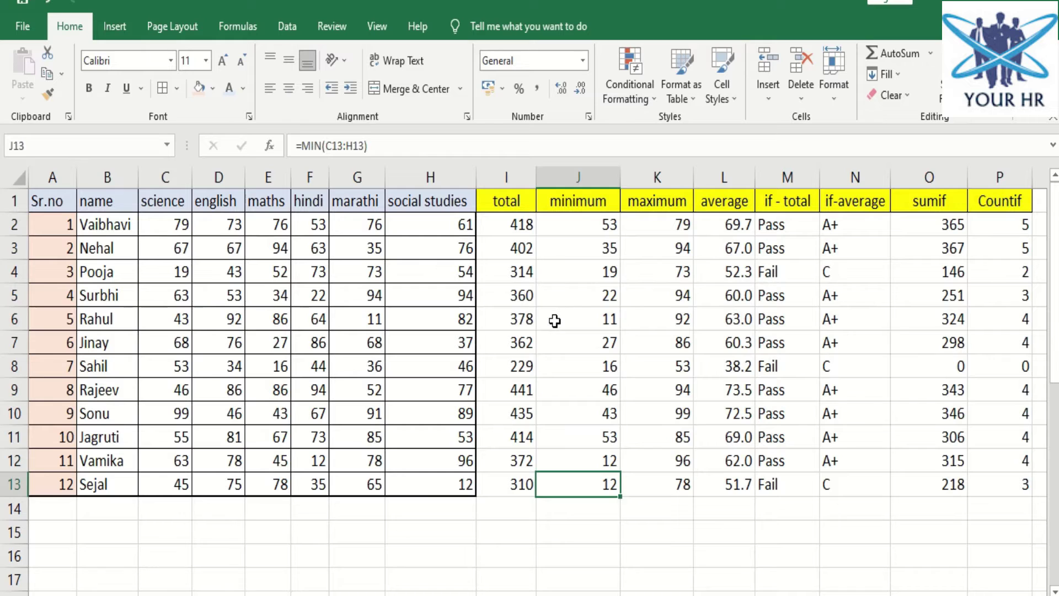
{"action": "double_click", "coordinate": [574, 319]}
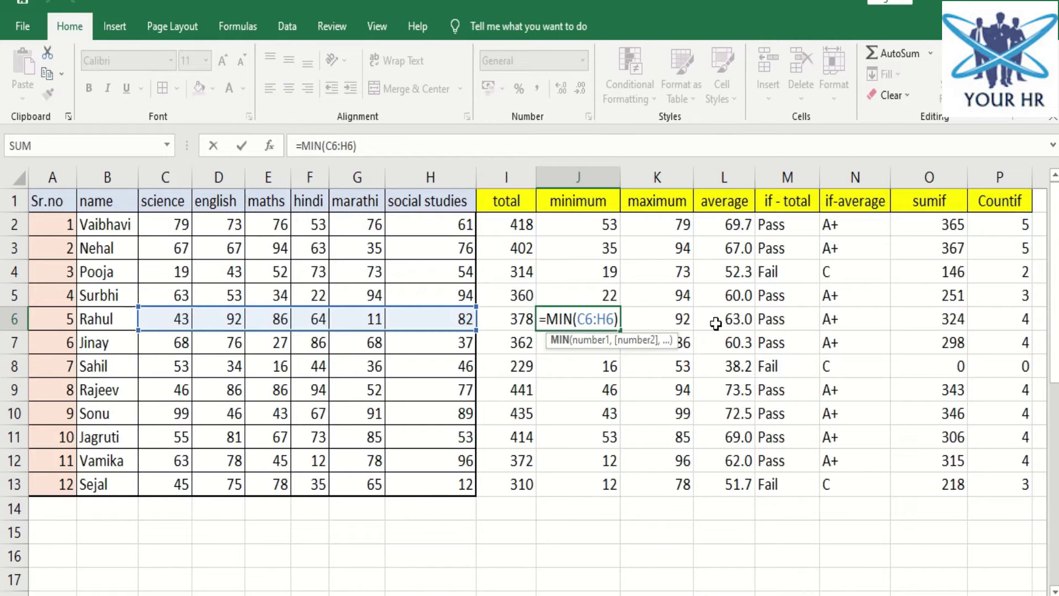
{"action": "key", "text": "Escape"}
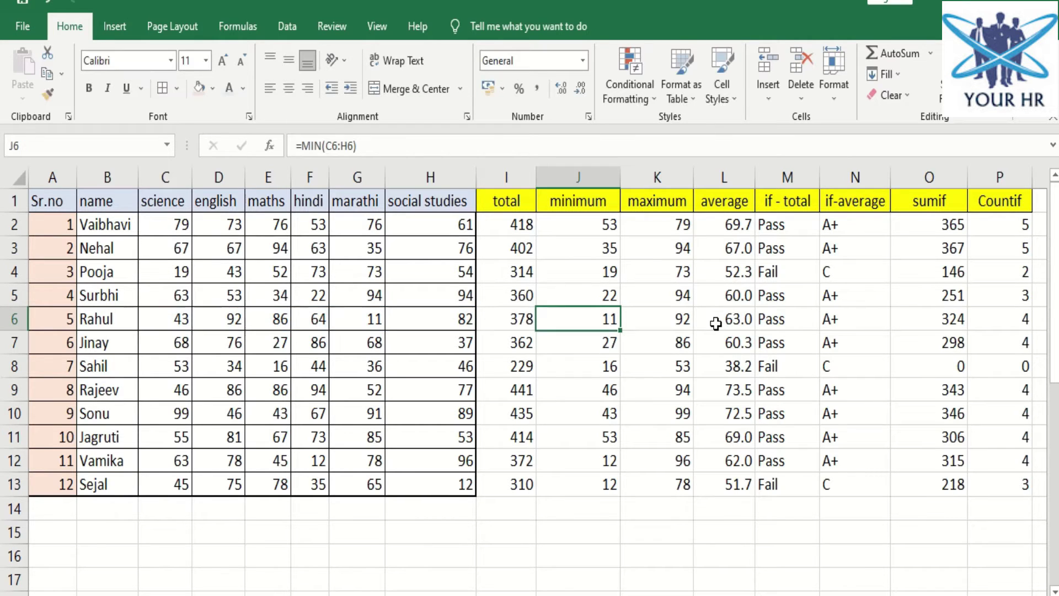
Inspect the AVERAGE formula in L6 and the IF grade formula in N6.
{"action": "double_click", "coordinate": [745, 318]}
{"action": "key", "text": "Escape"}
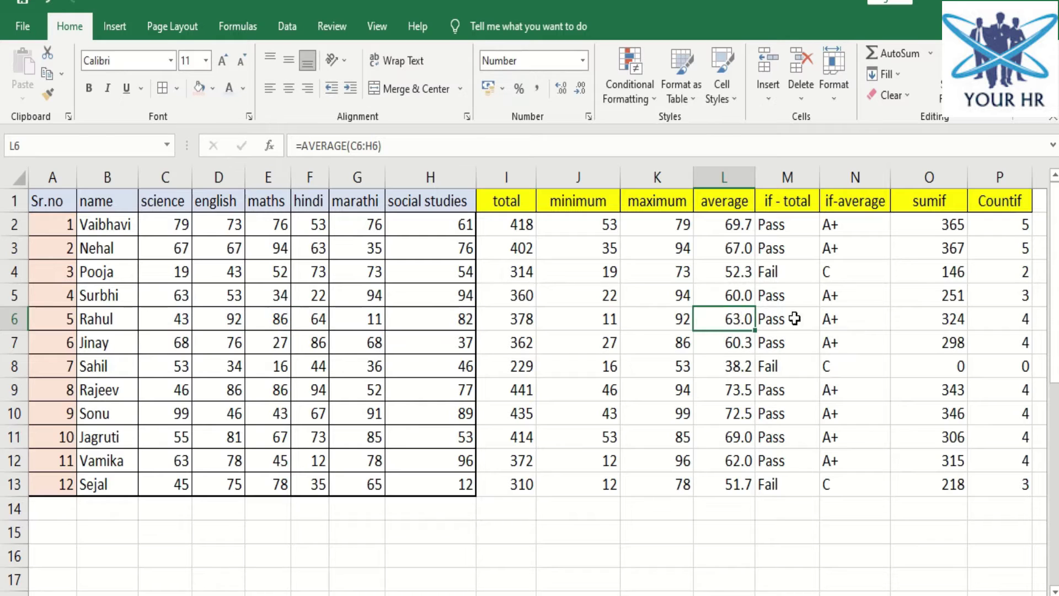
{"action": "double_click", "coordinate": [820, 319]}
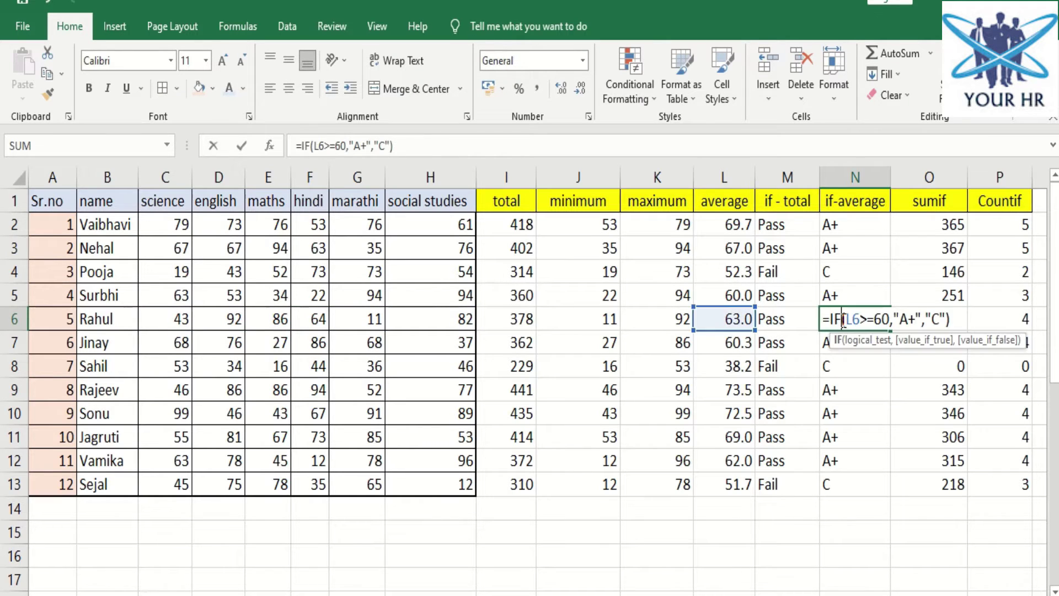
{"action": "key", "text": "Escape"}
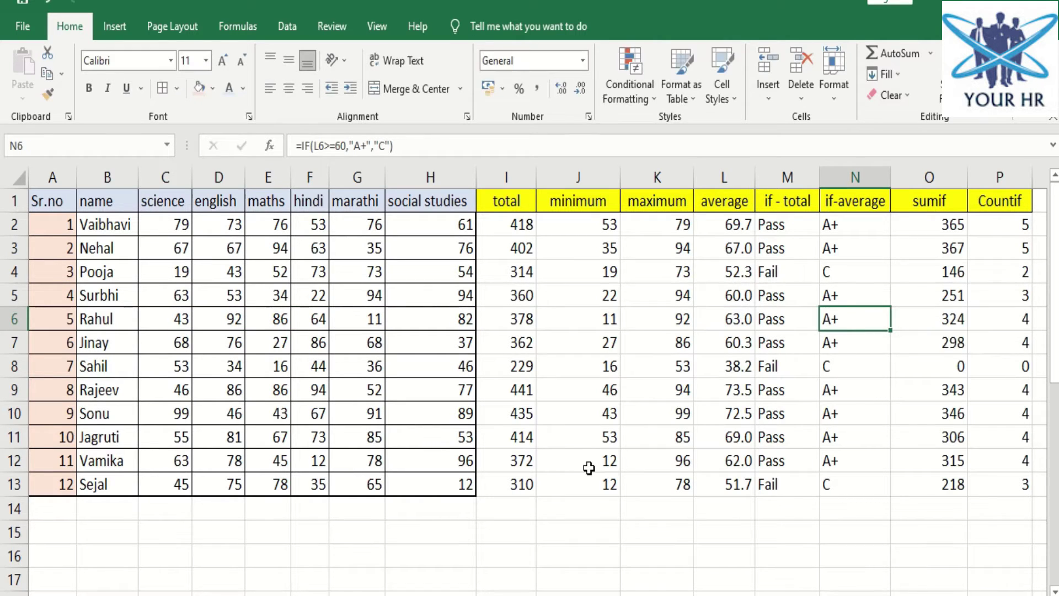
In the second marks table, enter =COUNT(A22:H34) in I23 under the count heading.
{"action": "scroll", "coordinate": [589, 467], "scroll_direction": "down", "scroll_amount": 7}
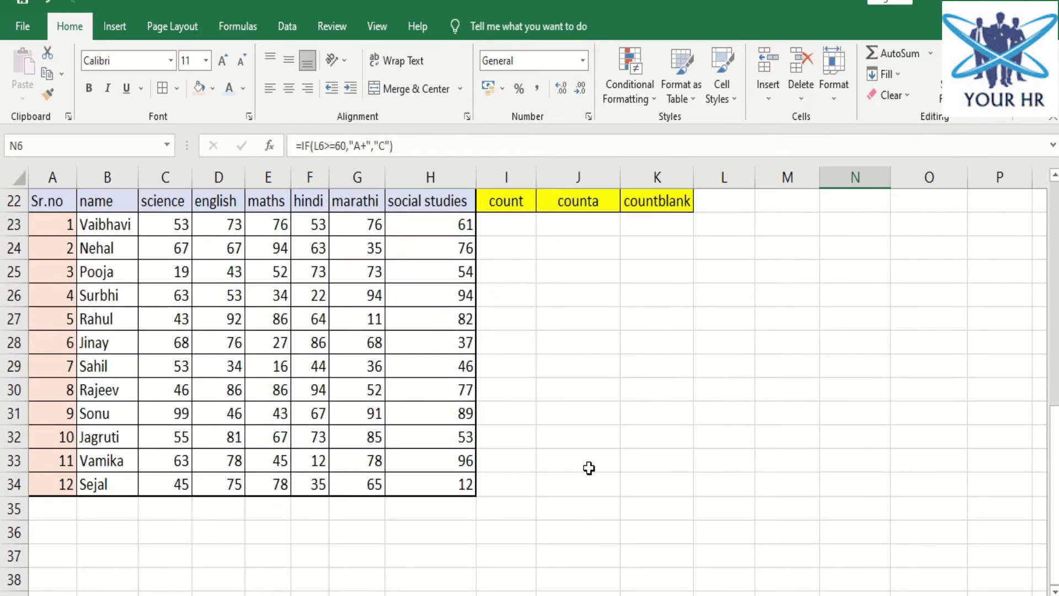
{"action": "scroll", "coordinate": [589, 468], "scroll_direction": "up", "scroll_amount": 1}
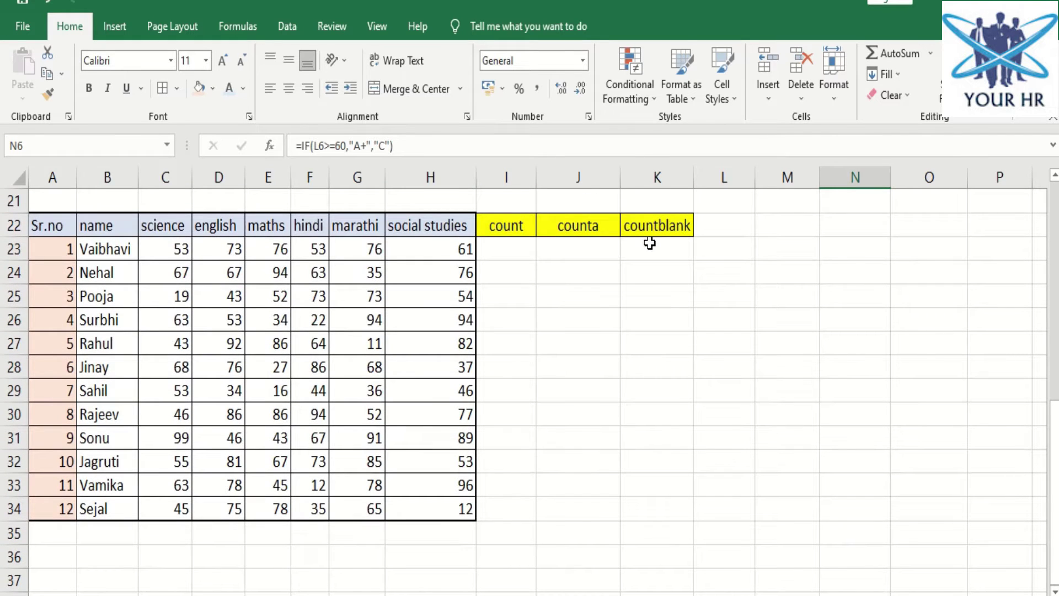
{"action": "left_click", "coordinate": [495, 248]}
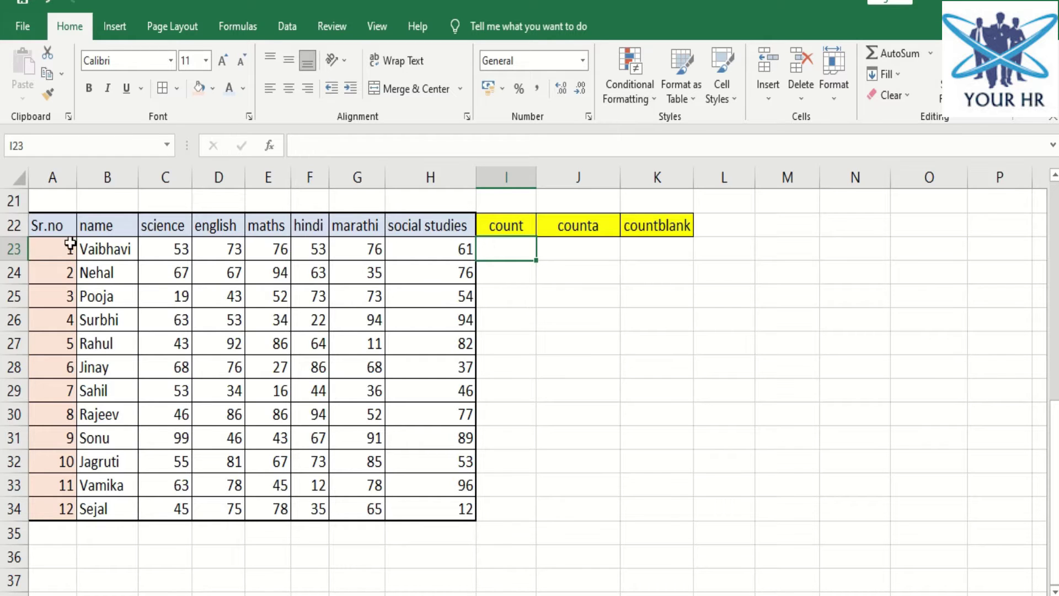
{"action": "left_click_drag", "start_coordinate": [67, 224], "coordinate": [475, 517]}
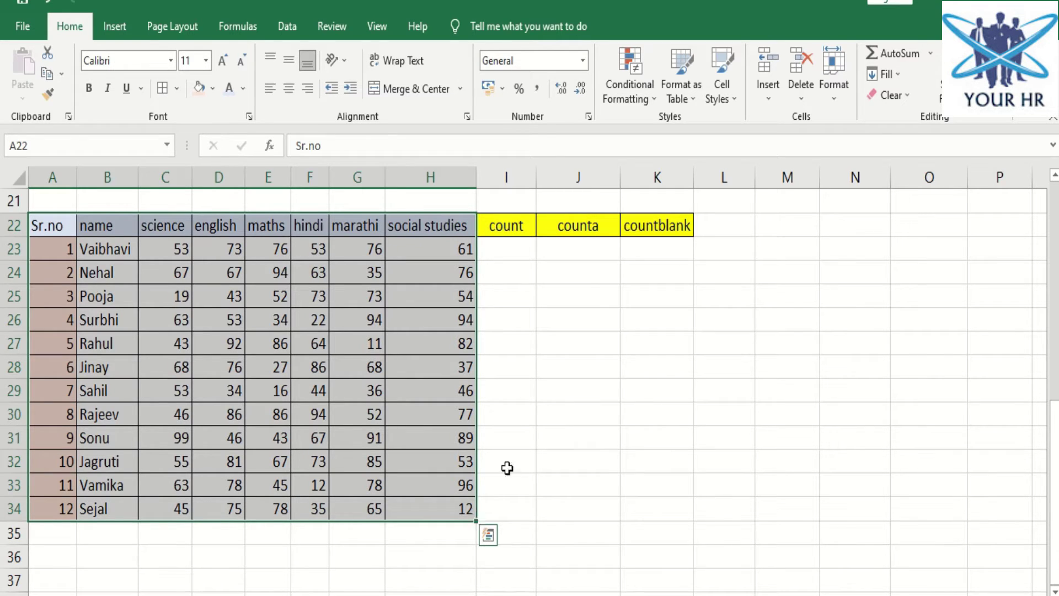
{"action": "left_click", "coordinate": [510, 257]}
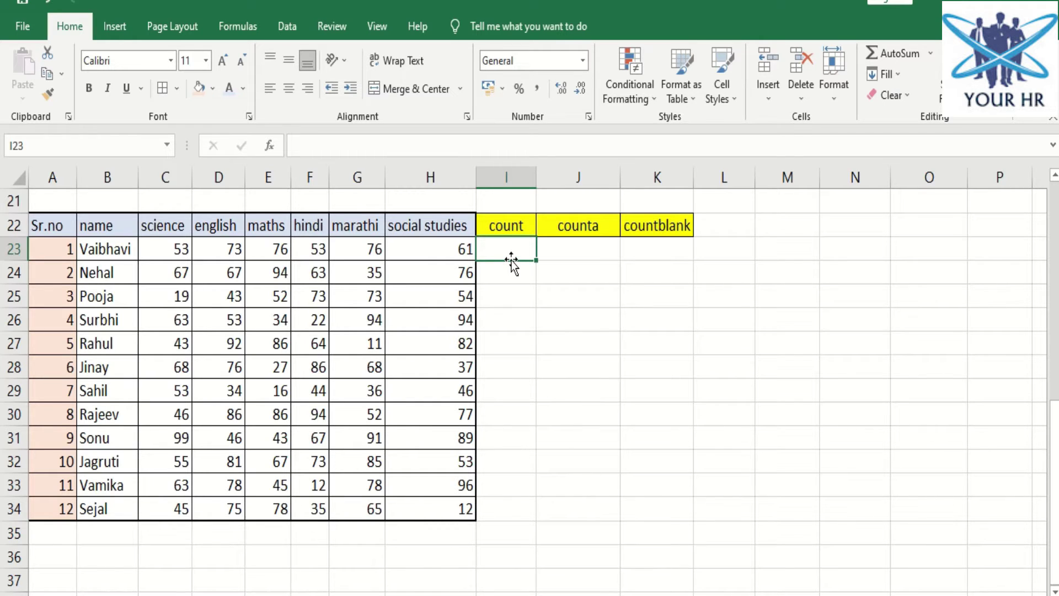
{"action": "type", "text": "=cou"}
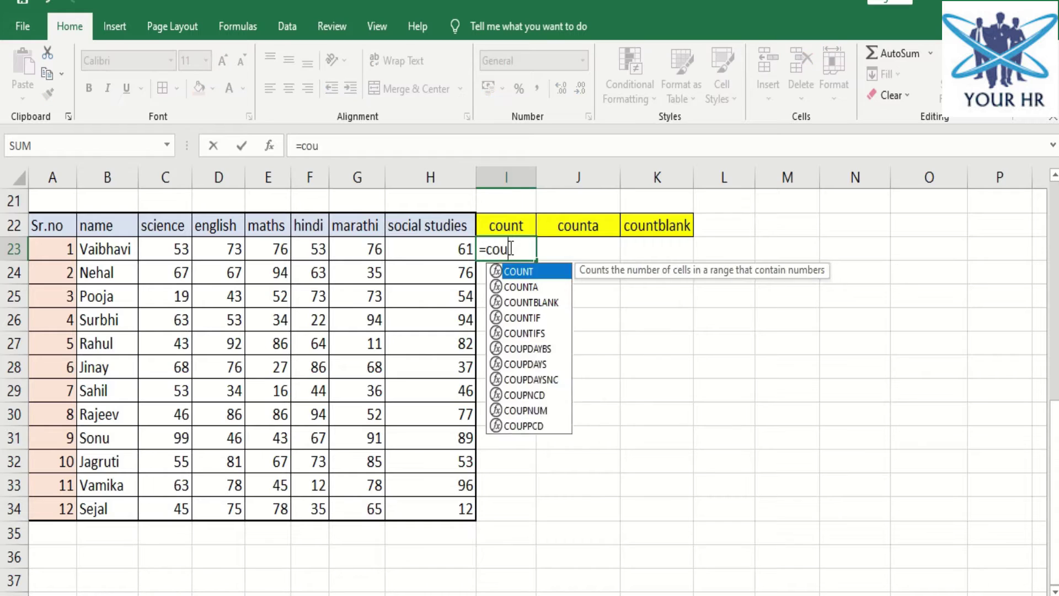
{"action": "key", "text": "Tab"}
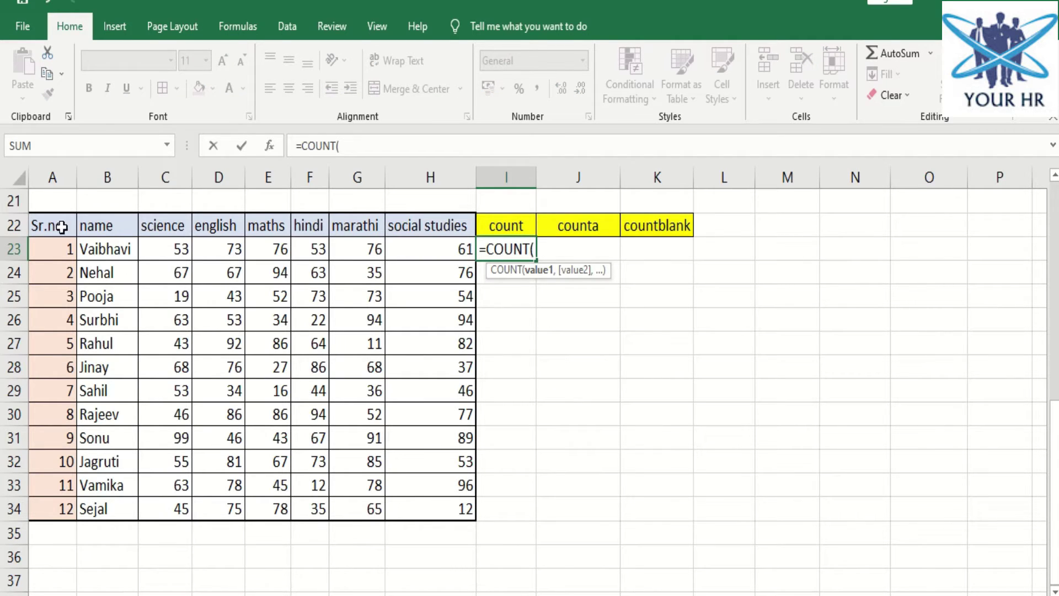
{"action": "left_click_drag", "start_coordinate": [52, 224], "coordinate": [439, 513]}
{"action": "type", "text": ")"}
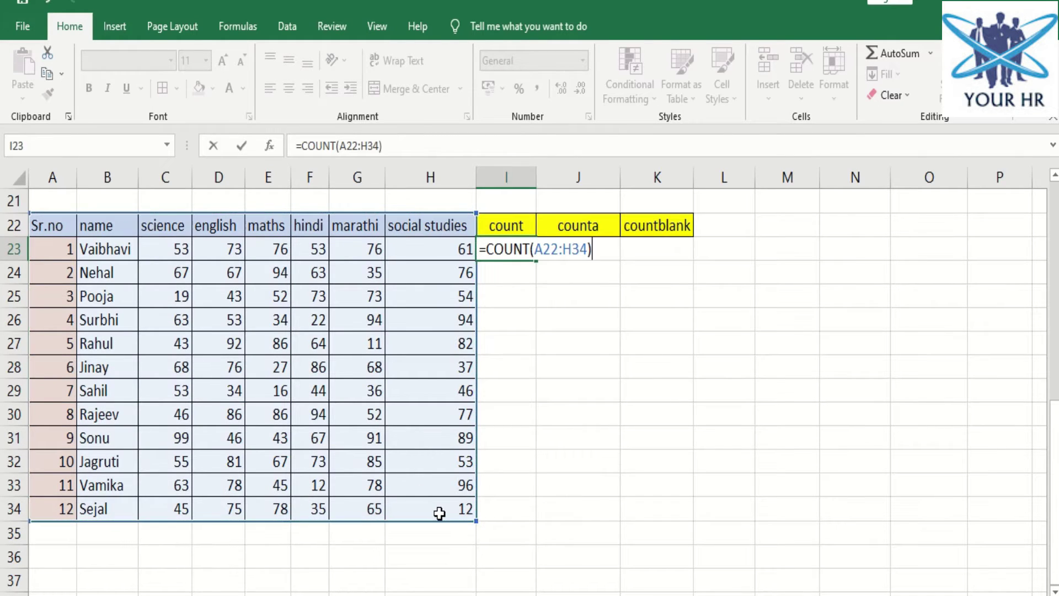
{"action": "key", "text": "Return"}
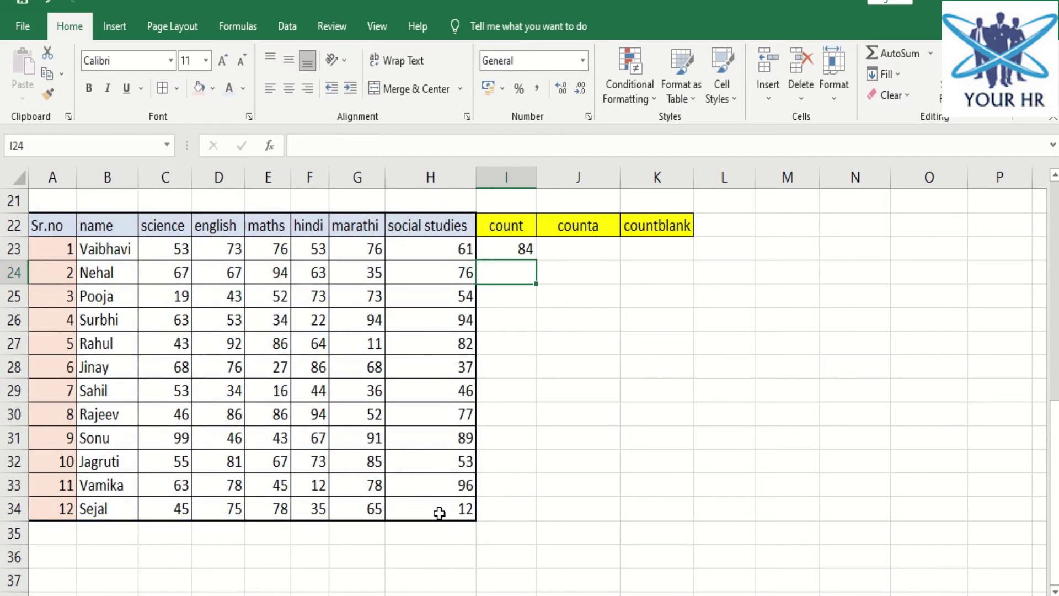
Enter =COUNTA(A22:H34) in J23 under the counta heading.
{"action": "left_click", "coordinate": [554, 251]}
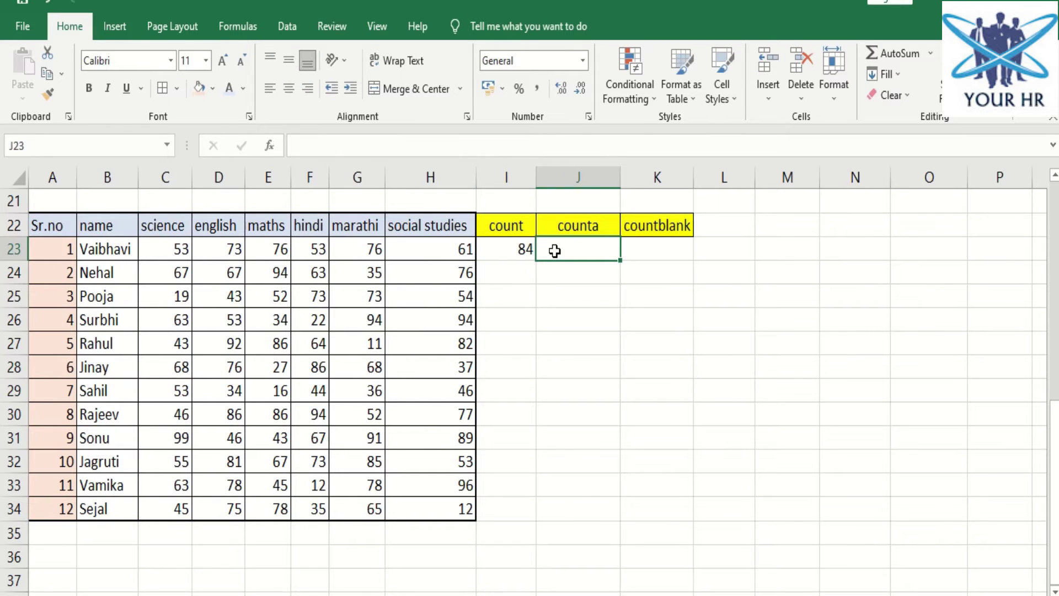
{"action": "type", "text": "=counta"}
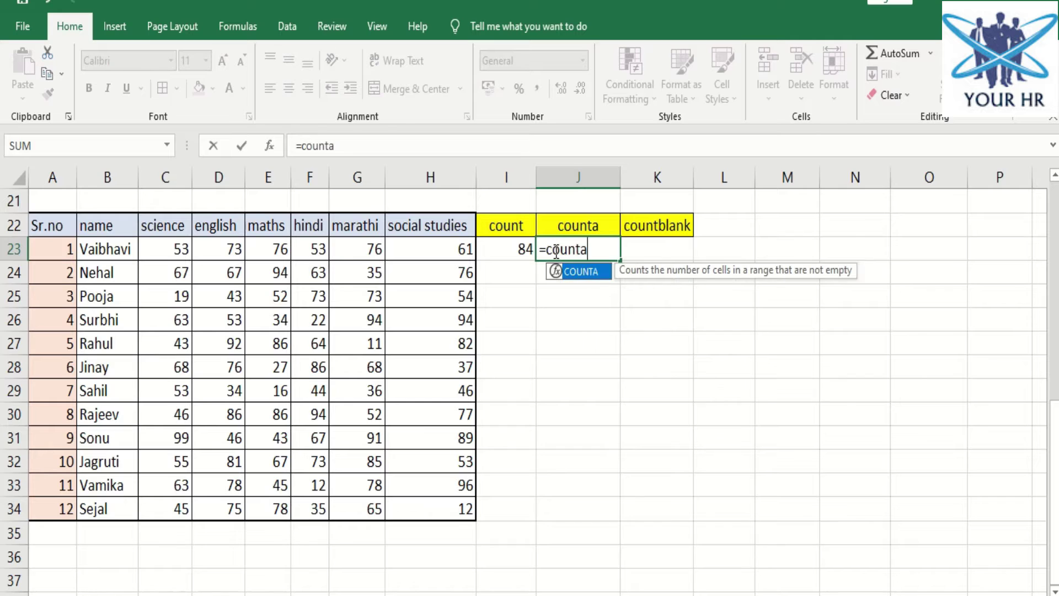
{"action": "key", "text": "Tab"}
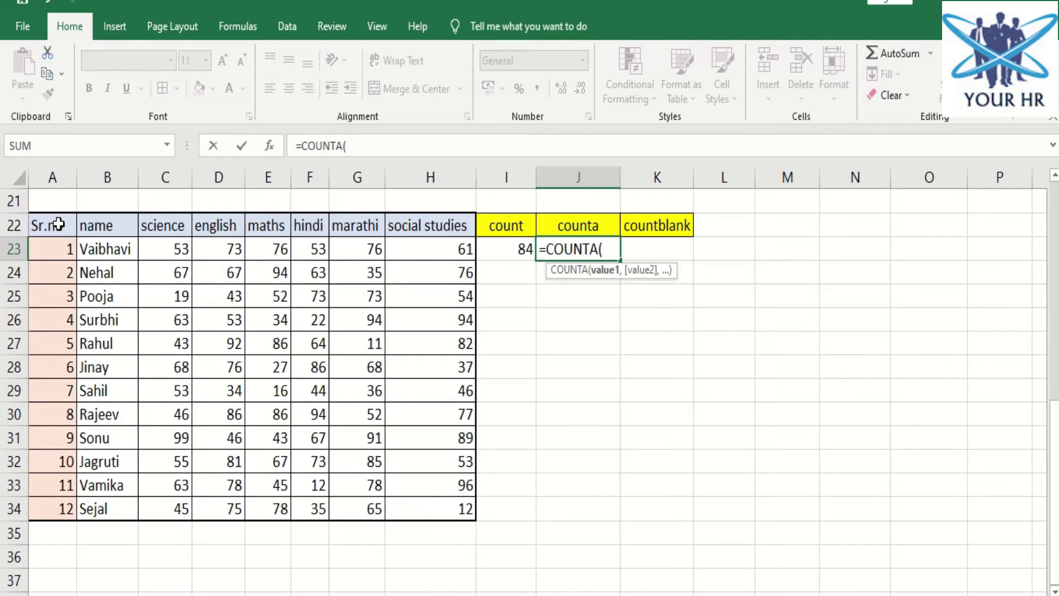
{"action": "left_click_drag", "start_coordinate": [55, 226], "coordinate": [432, 504]}
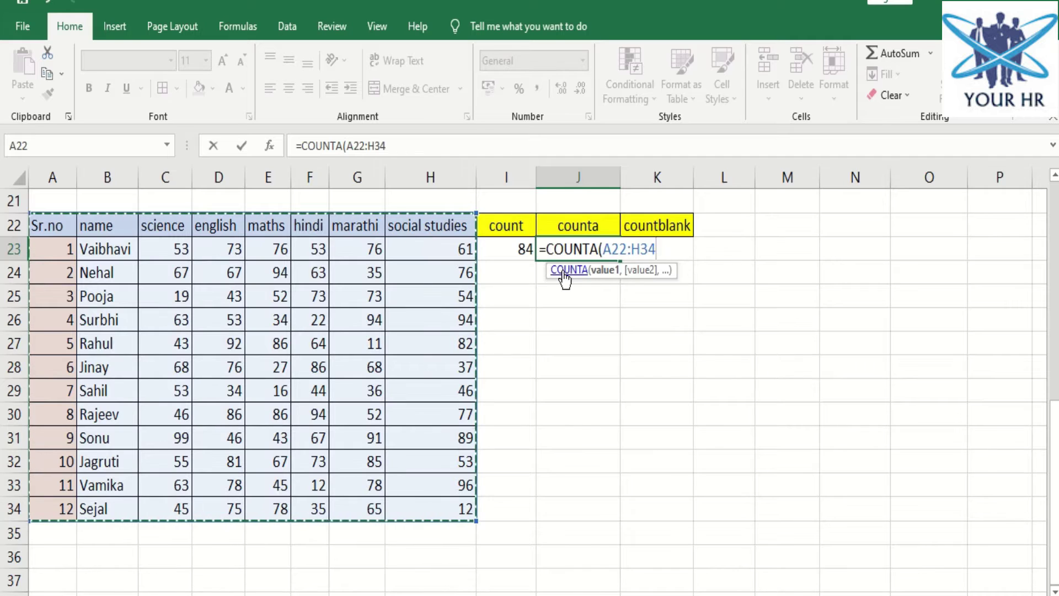
{"action": "type", "text": ")"}
{"action": "key", "text": "Return"}
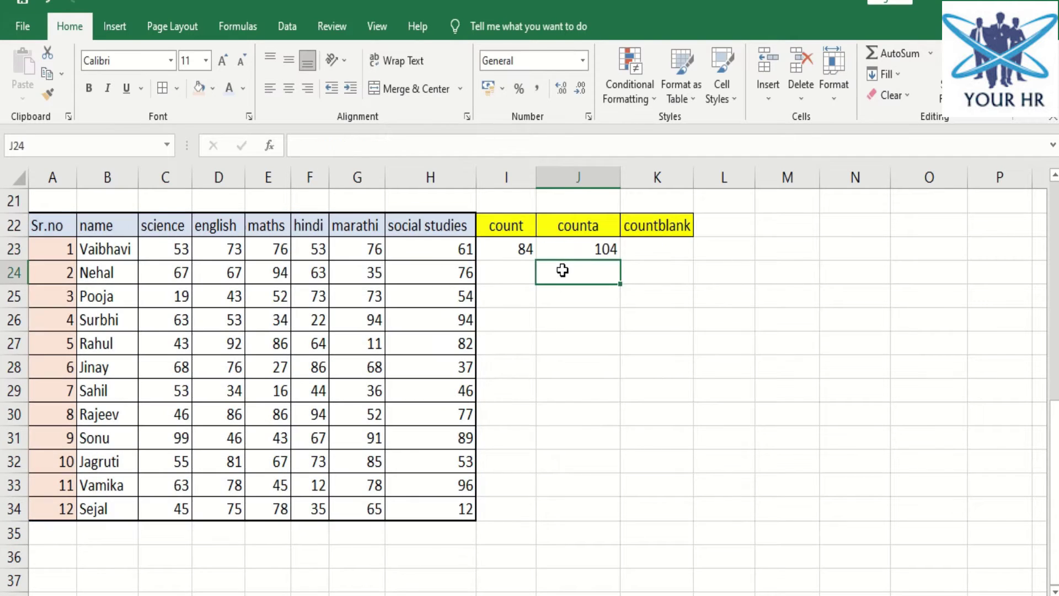
Enter =COUNTBLANK(A22:H34) in K23 under the countblank heading.
{"action": "left_click", "coordinate": [645, 253]}
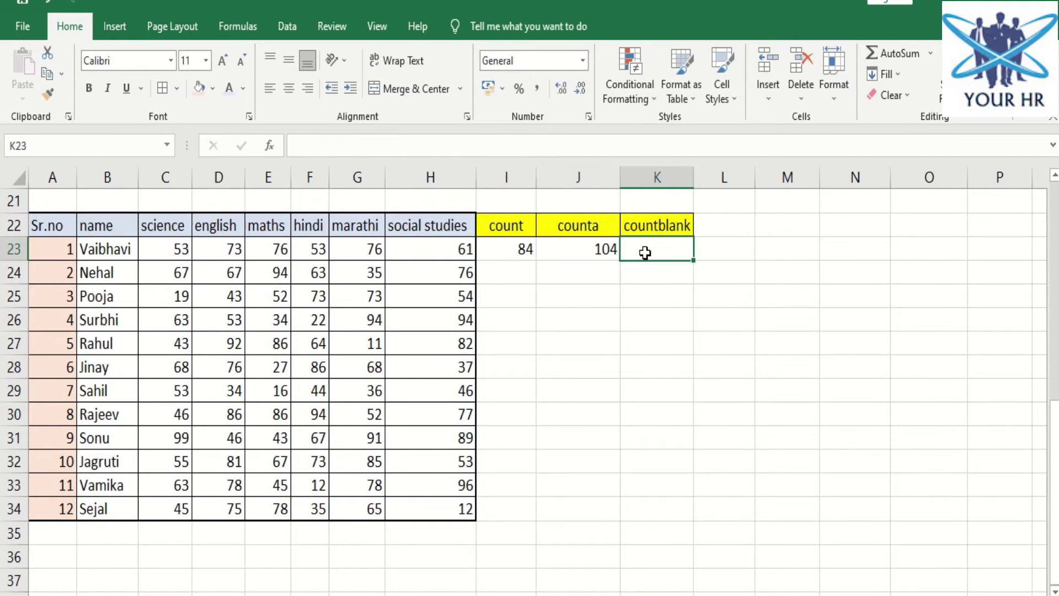
{"action": "type", "text": "=count"}
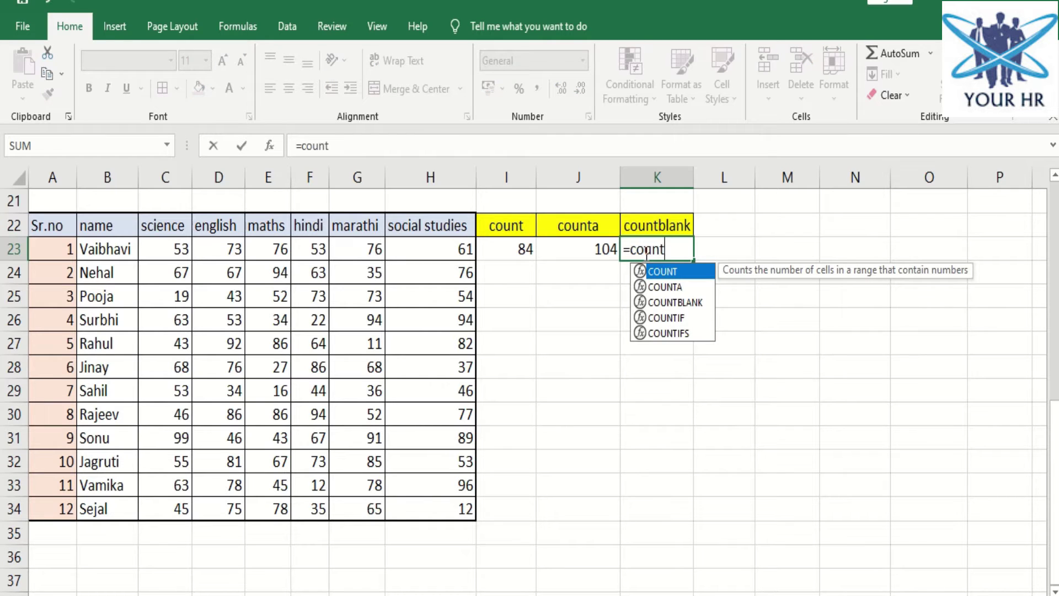
{"action": "key", "text": "Down"}
{"action": "key", "text": "Down"}
{"action": "key", "text": "Tab"}
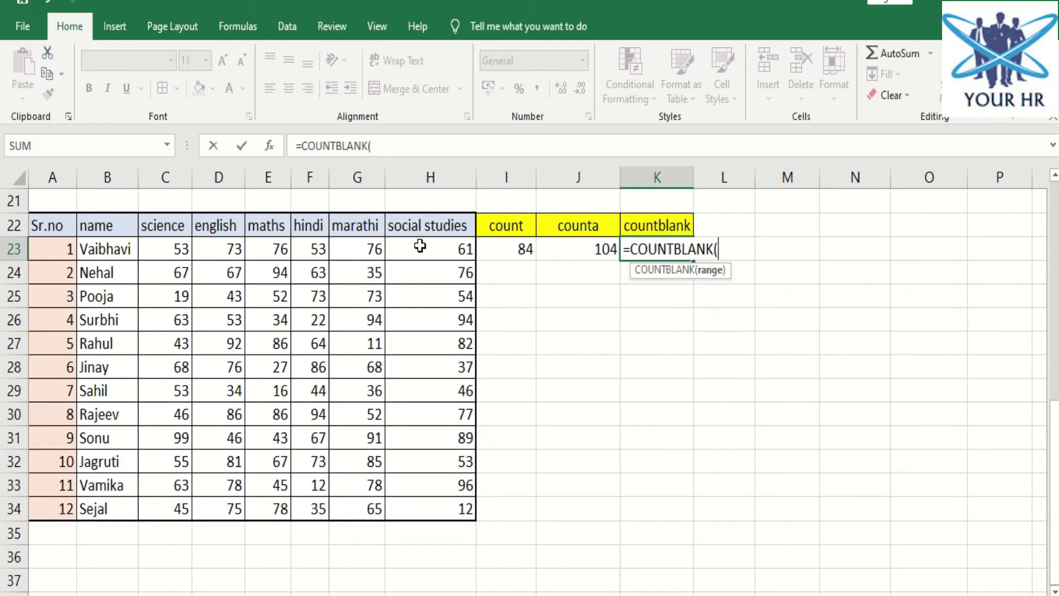
{"action": "left_click_drag", "start_coordinate": [39, 220], "coordinate": [442, 511]}
{"action": "type", "text": ")"}
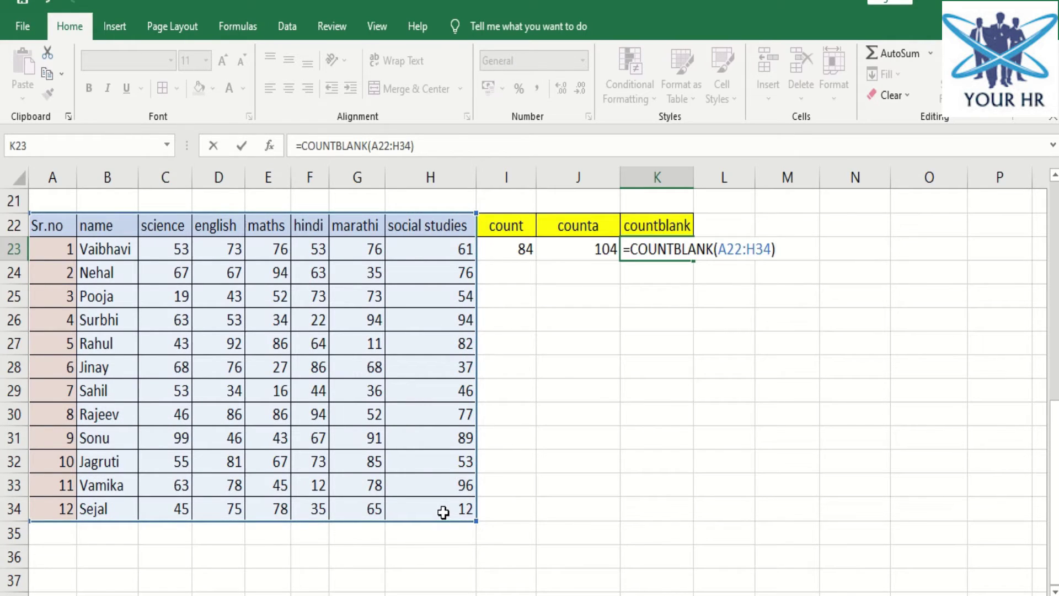
{"action": "key", "text": "Return"}
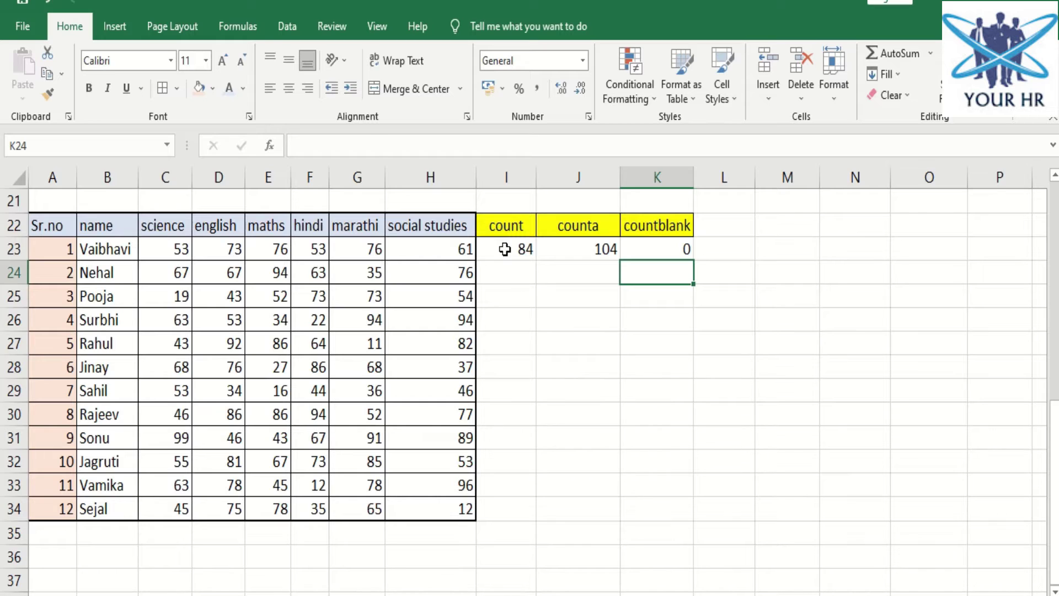
Review the COUNTBLANK, COUNT and COUNTA formulas and their results in I23:K23.
{"action": "left_click_drag", "start_coordinate": [501, 249], "coordinate": [622, 252]}
{"action": "left_click", "coordinate": [649, 253]}
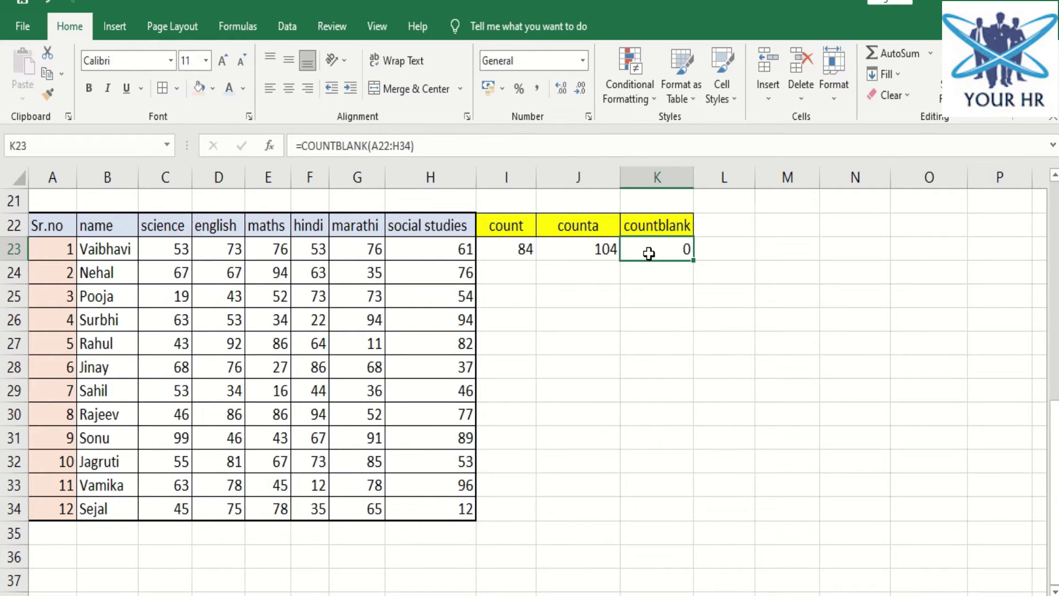
{"action": "left_click", "coordinate": [501, 245]}
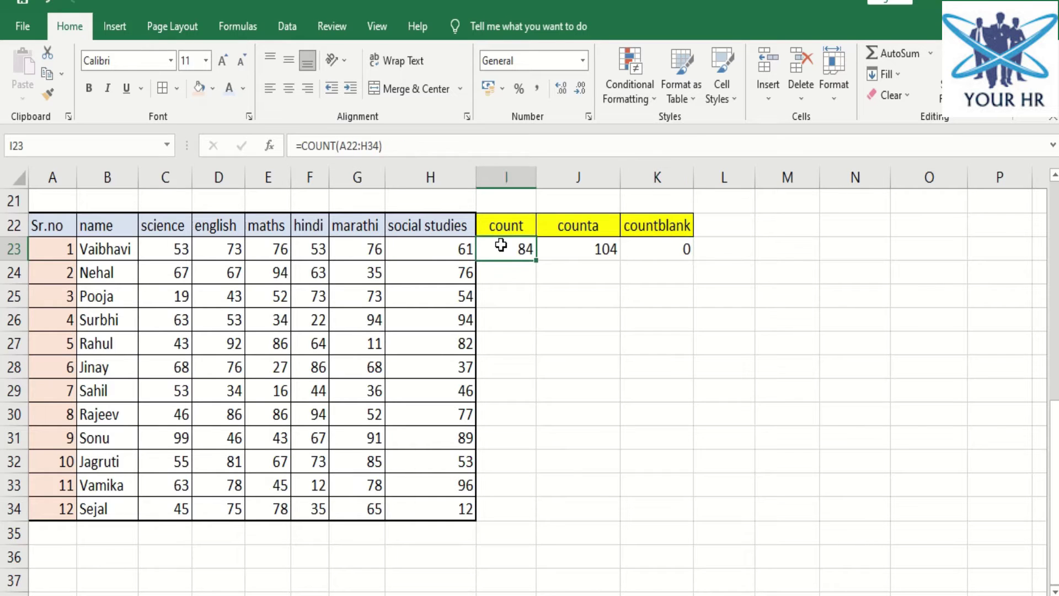
{"action": "left_click", "coordinate": [575, 248]}
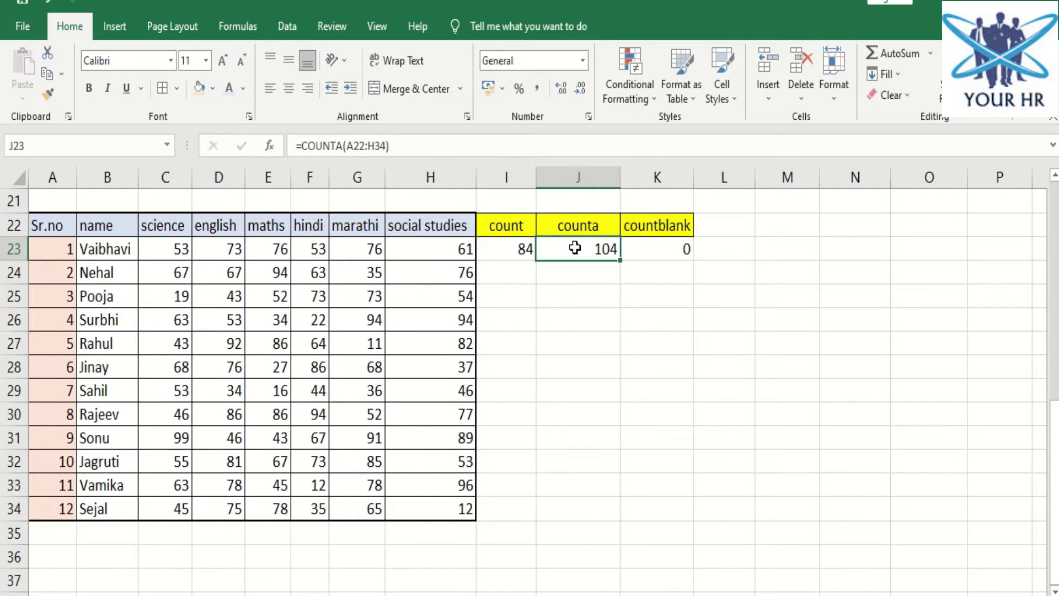
Check the COUNT formula in I23 against the numeric marks in C23:H34 and the serial numbers in column A.
{"action": "left_click", "coordinate": [522, 225]}
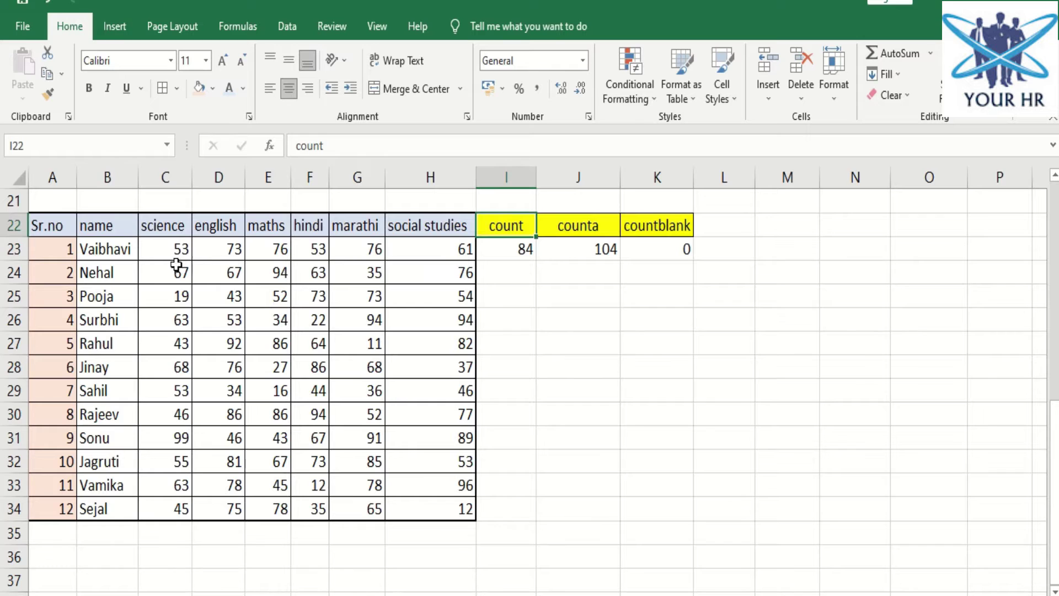
{"action": "left_click_drag", "start_coordinate": [171, 248], "coordinate": [449, 506]}
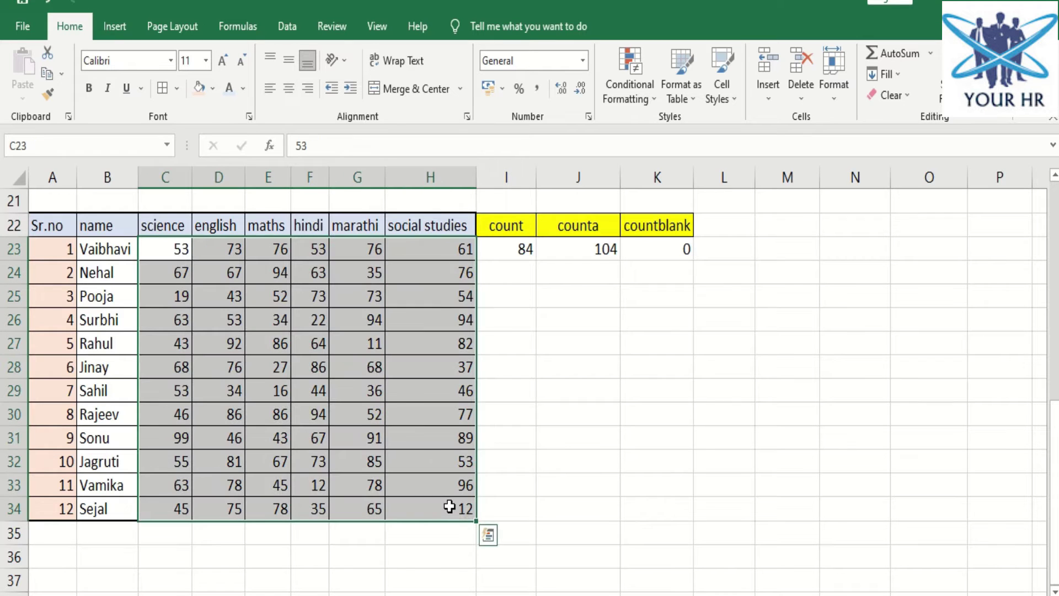
{"action": "left_click", "coordinate": [489, 244]}
{"action": "double_click", "coordinate": [495, 244]}
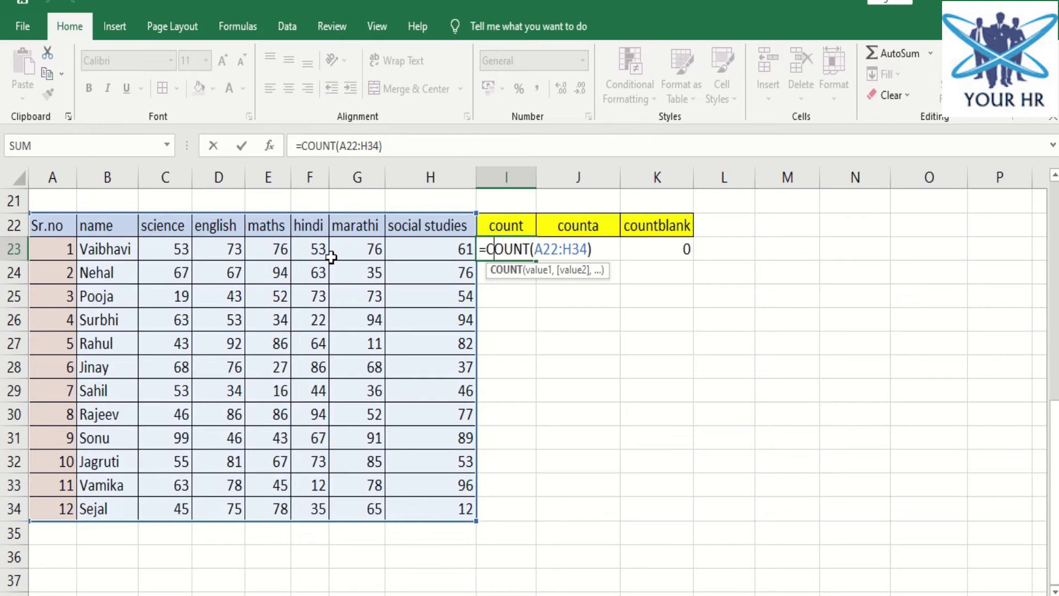
{"action": "key", "text": "Escape"}
{"action": "left_click", "coordinate": [159, 253]}
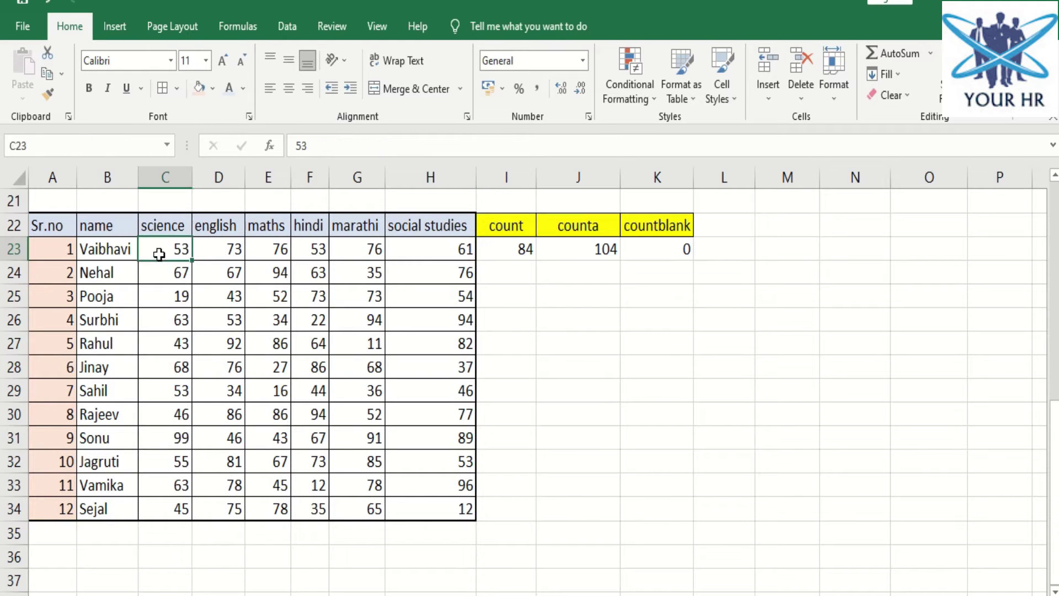
{"action": "left_click_drag", "start_coordinate": [159, 254], "coordinate": [418, 502]}
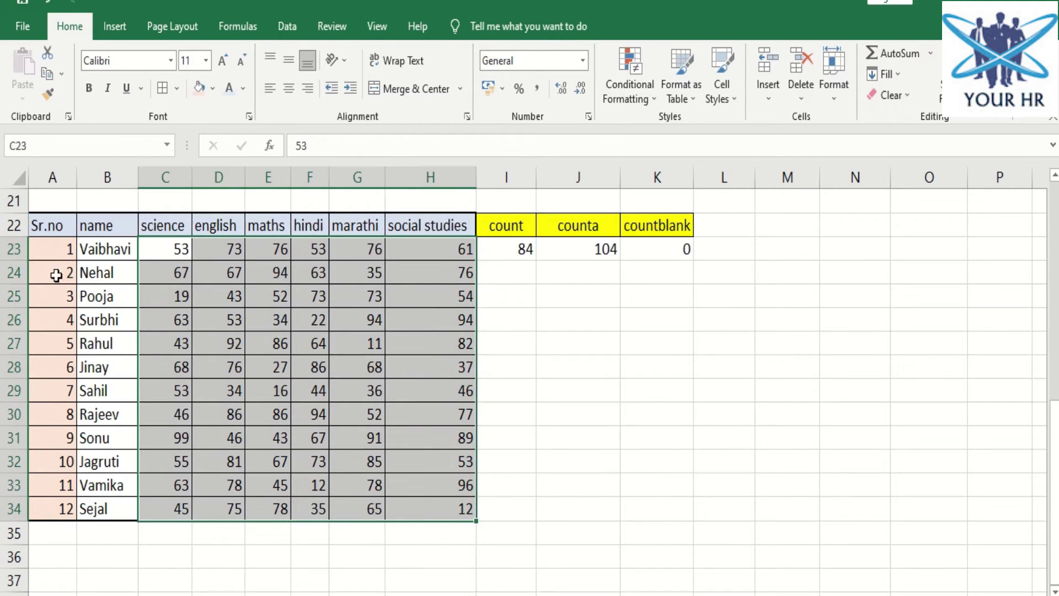
{"action": "left_click_drag", "start_coordinate": [62, 250], "coordinate": [64, 462]}
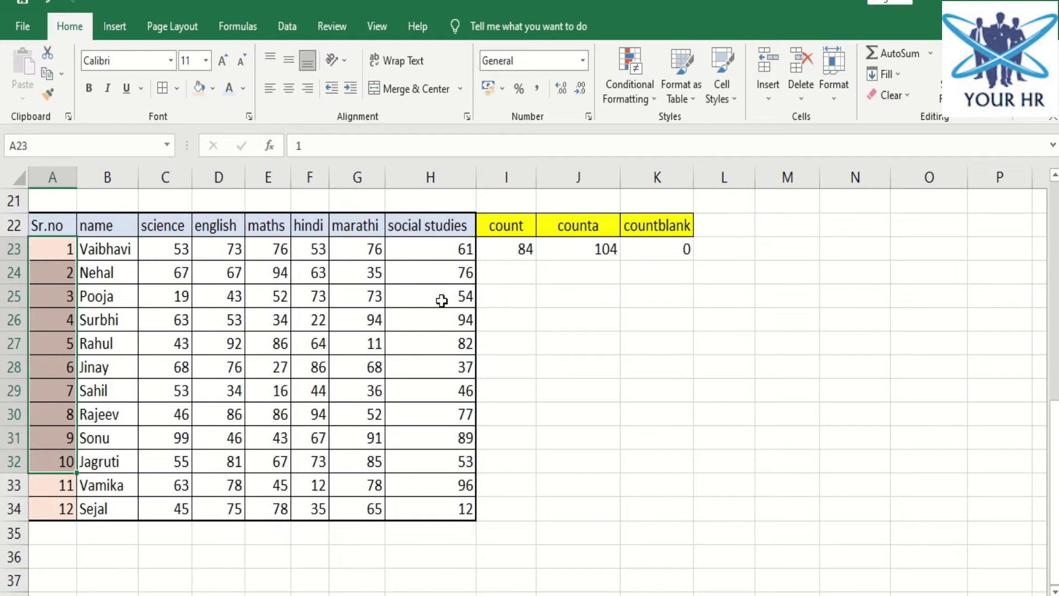
Check the COUNTA result in J23 against the marks in C23:H34 and the text entries in B22:B34.
{"action": "left_click", "coordinate": [596, 247]}
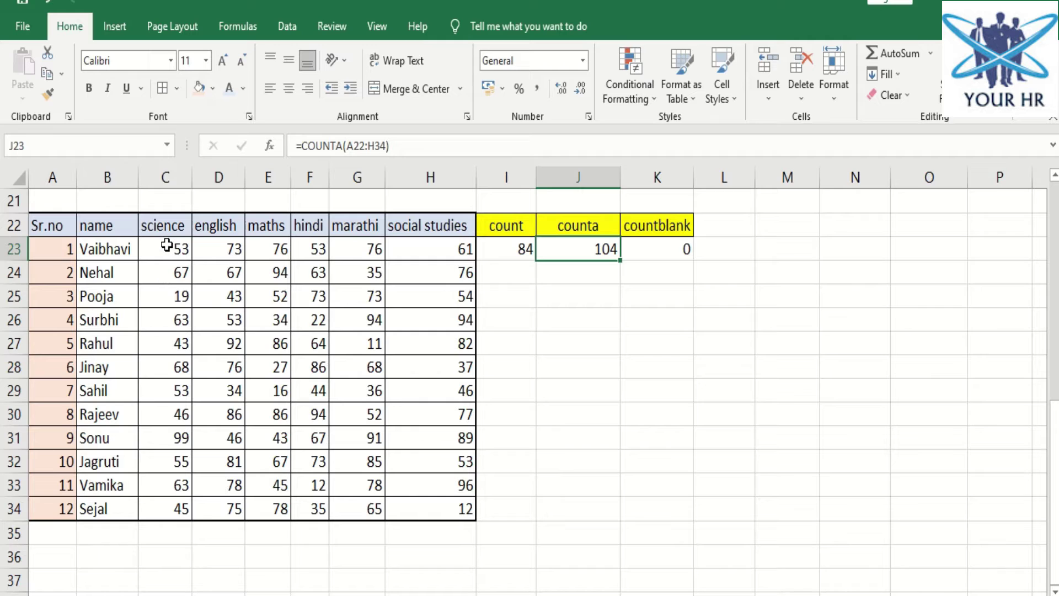
{"action": "left_click_drag", "start_coordinate": [166, 245], "coordinate": [470, 510]}
{"action": "left_click_drag", "start_coordinate": [97, 227], "coordinate": [108, 505]}
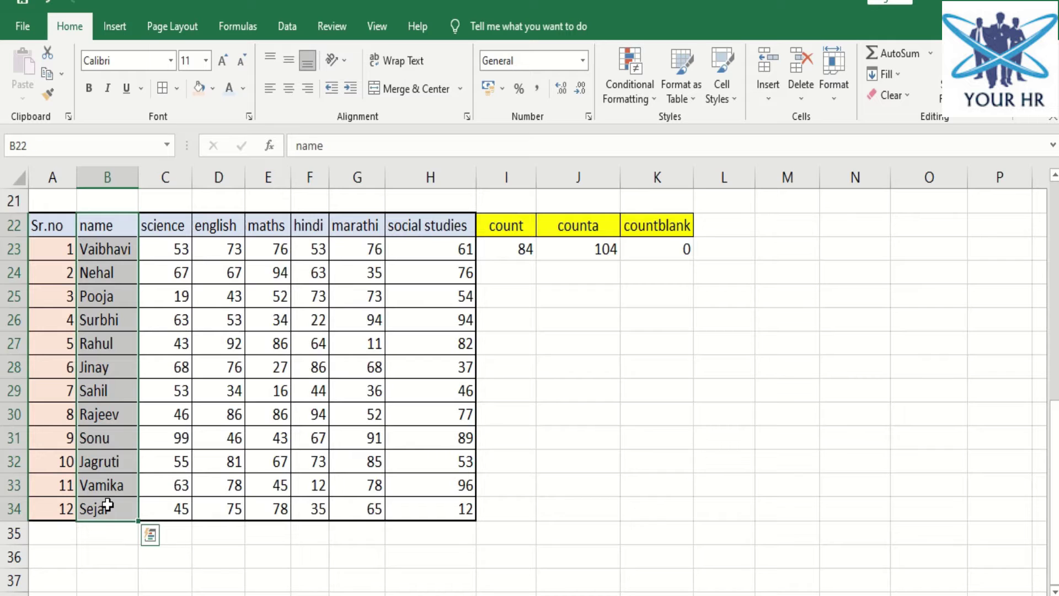
{"action": "left_click", "coordinate": [230, 369]}
{"action": "left_click", "coordinate": [231, 343]}
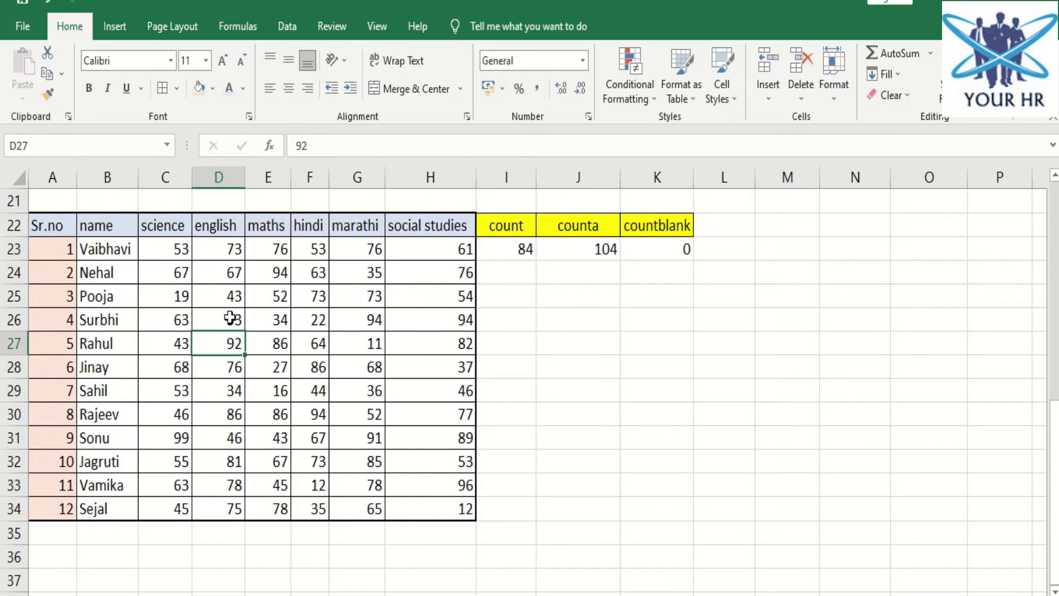
{"action": "left_click", "coordinate": [230, 318]}
{"action": "left_click", "coordinate": [235, 275]}
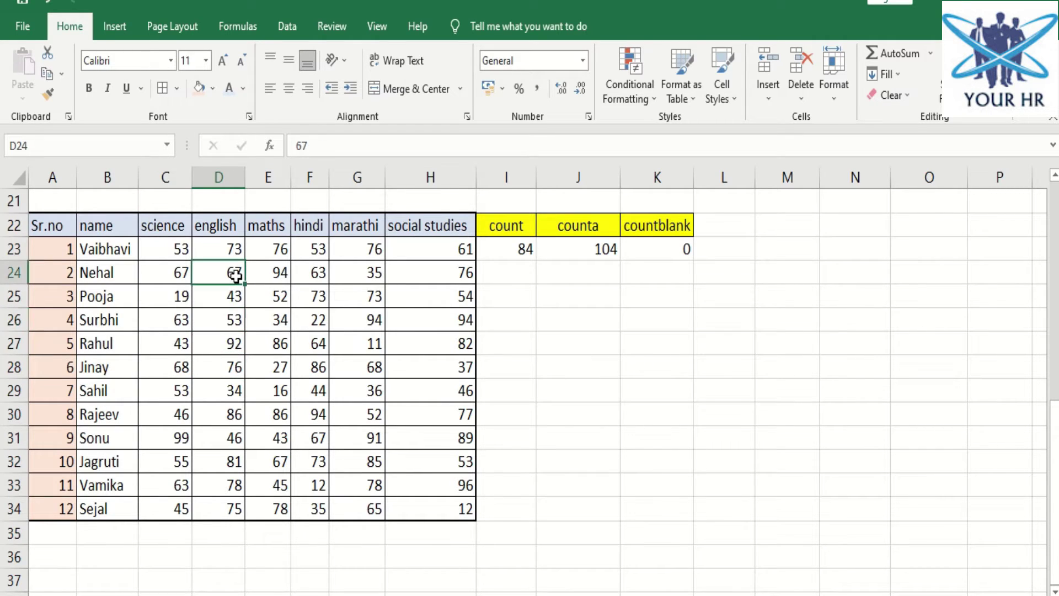
Clear the name in B28 to test the count formulas, and undo the deletion.
{"action": "left_click", "coordinate": [390, 257]}
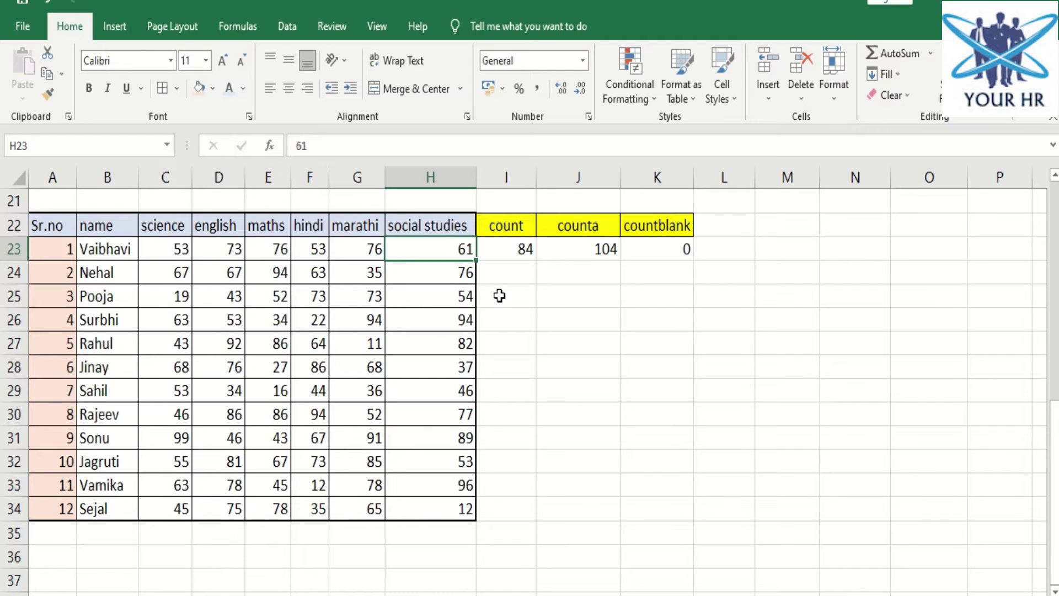
{"action": "left_click", "coordinate": [98, 367]}
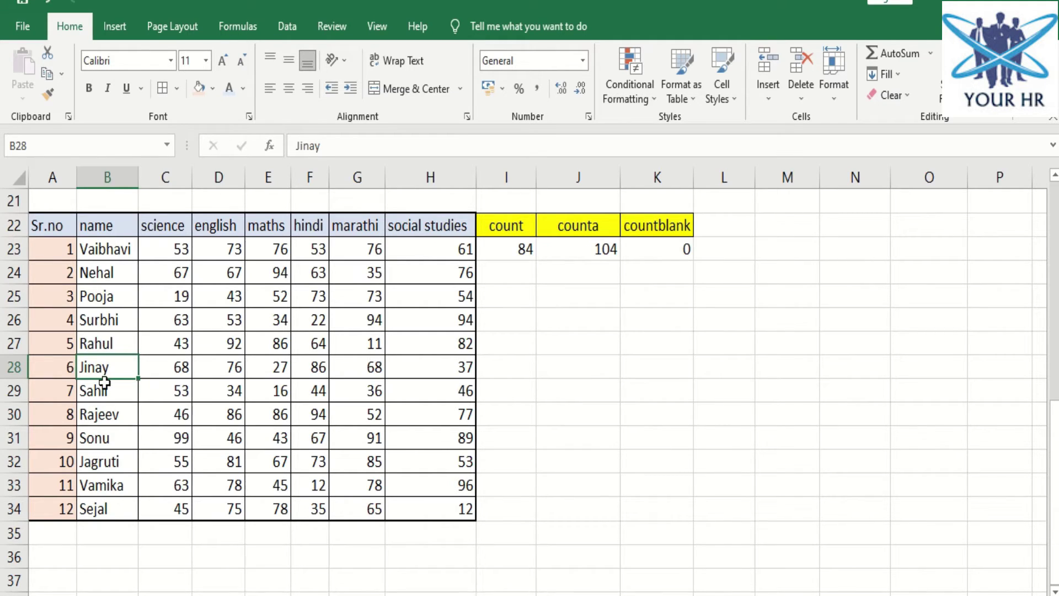
{"action": "key", "text": "Delete"}
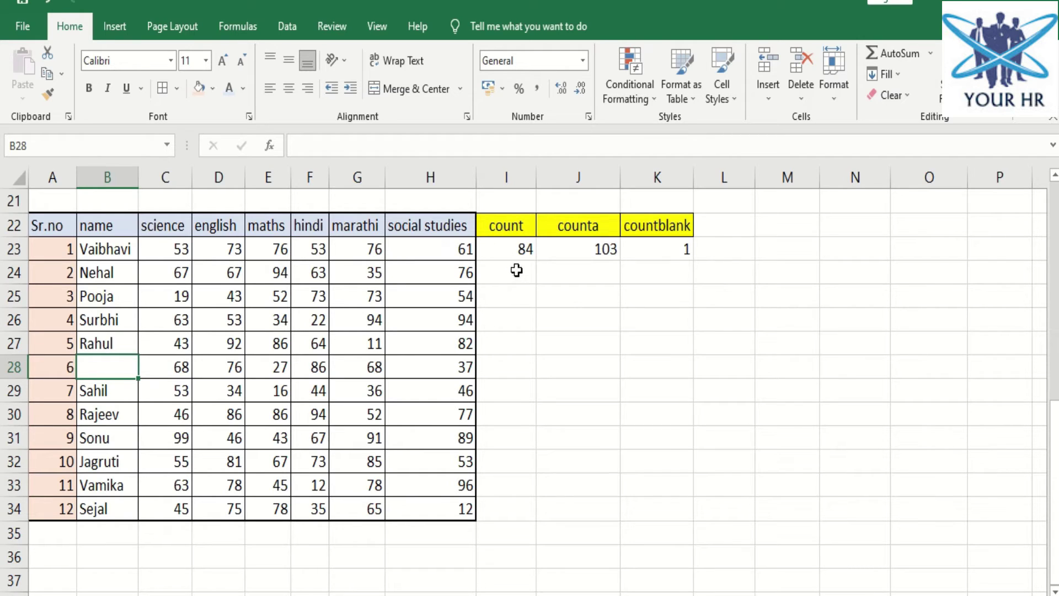
{"action": "key", "text": "ctrl+z"}
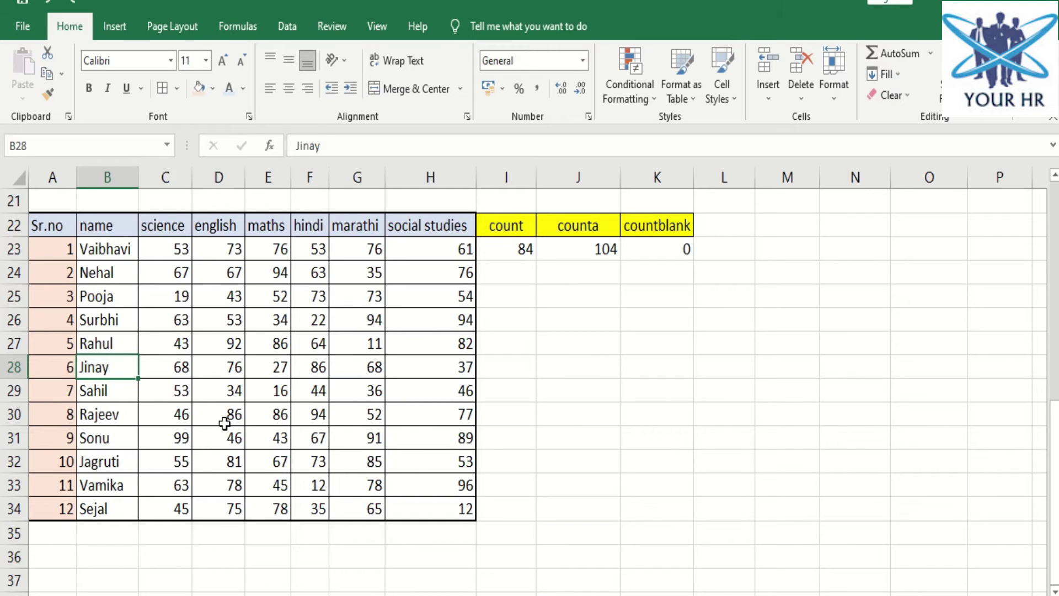
{"action": "key", "text": "Delete"}
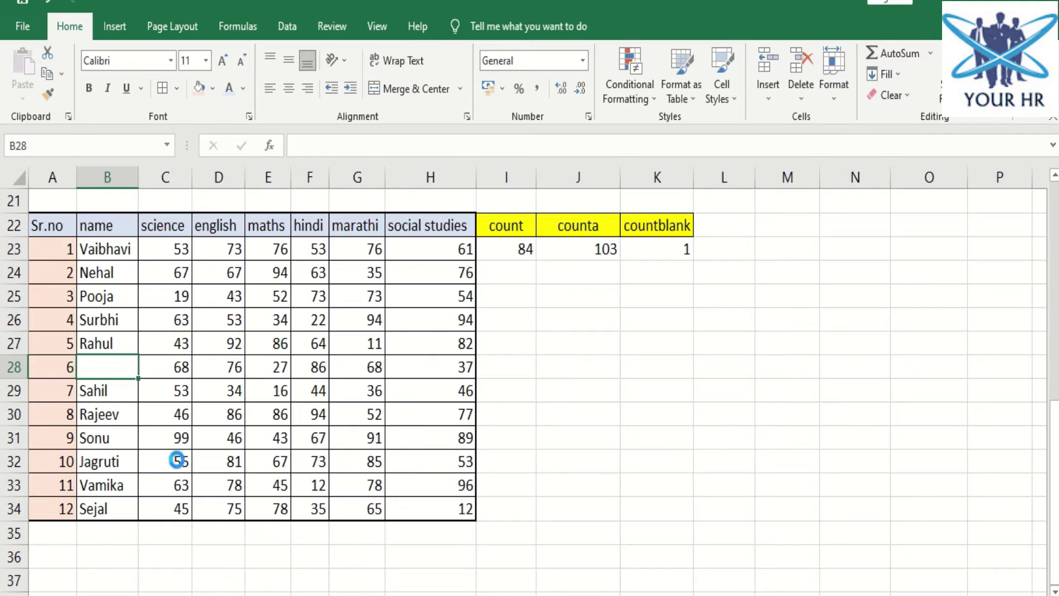
{"action": "key", "text": "ctrl+z"}
Clear the maths mark in E28 to test the count formulas, and undo the deletion.
{"action": "left_click", "coordinate": [280, 357]}
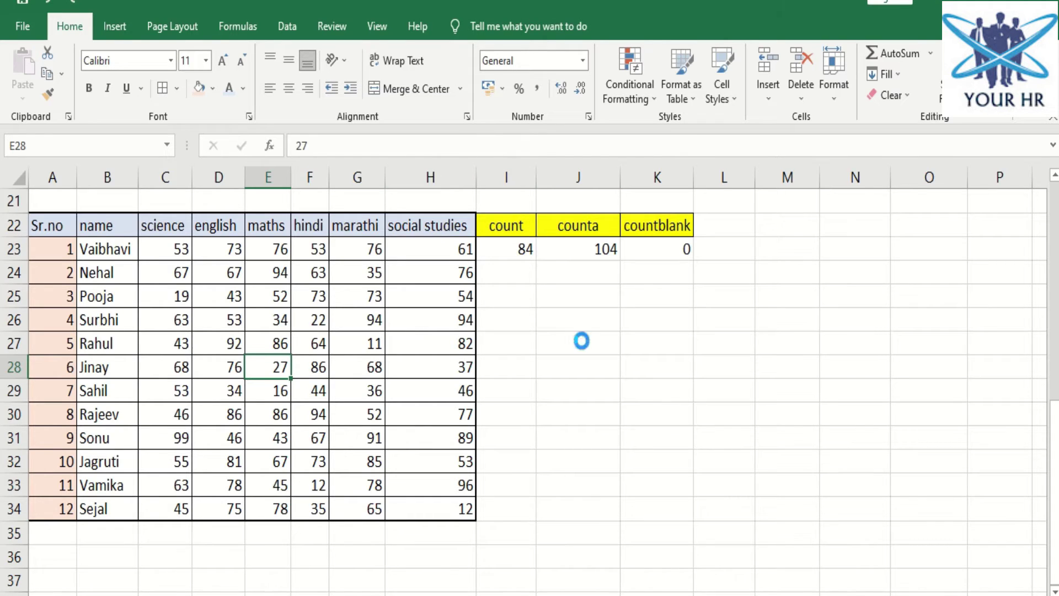
{"action": "key", "text": "Delete"}
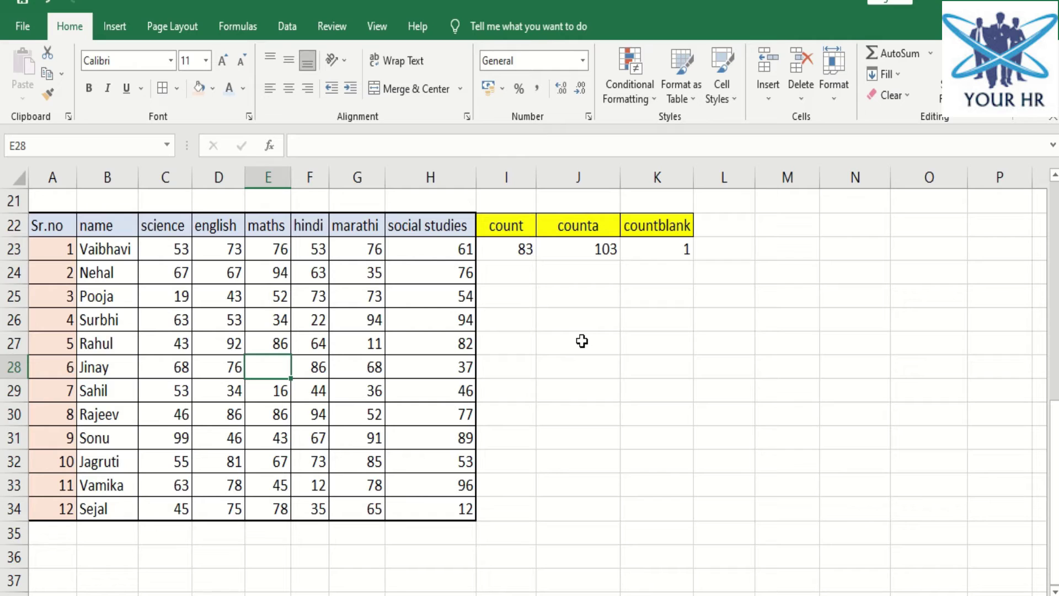
{"action": "key", "text": "ctrl+z"}
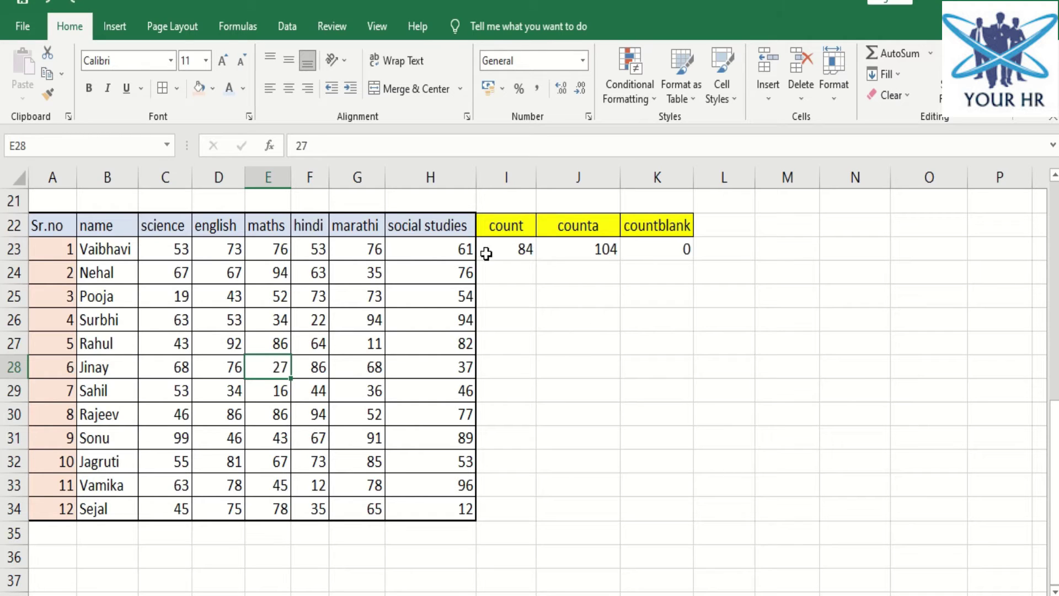
Review the COUNTA formula in J23 and the COUNTBLANK formula in K23.
{"action": "left_click", "coordinate": [313, 300]}
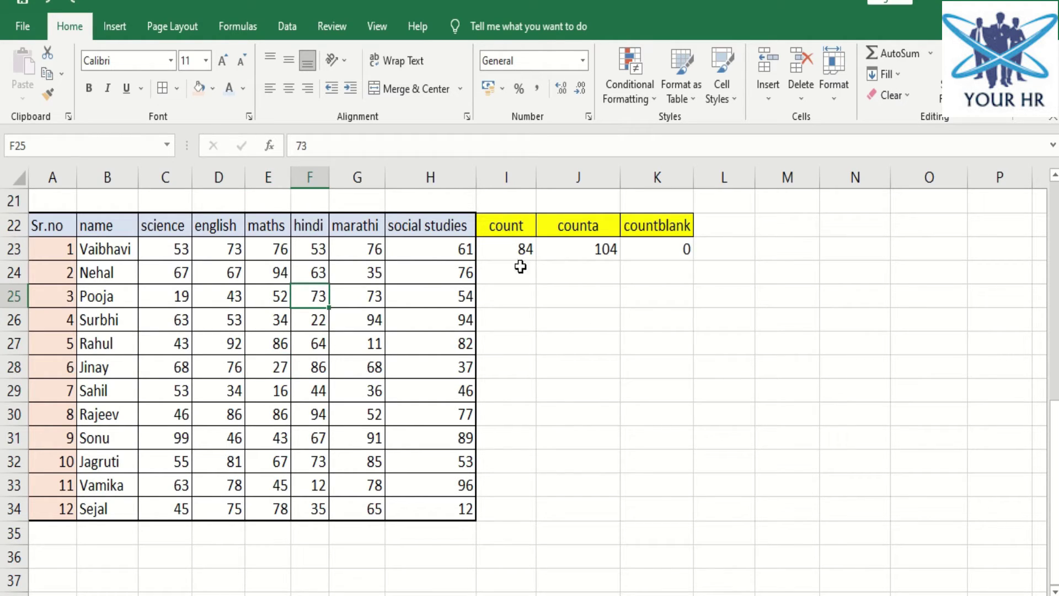
{"action": "left_click", "coordinate": [593, 247]}
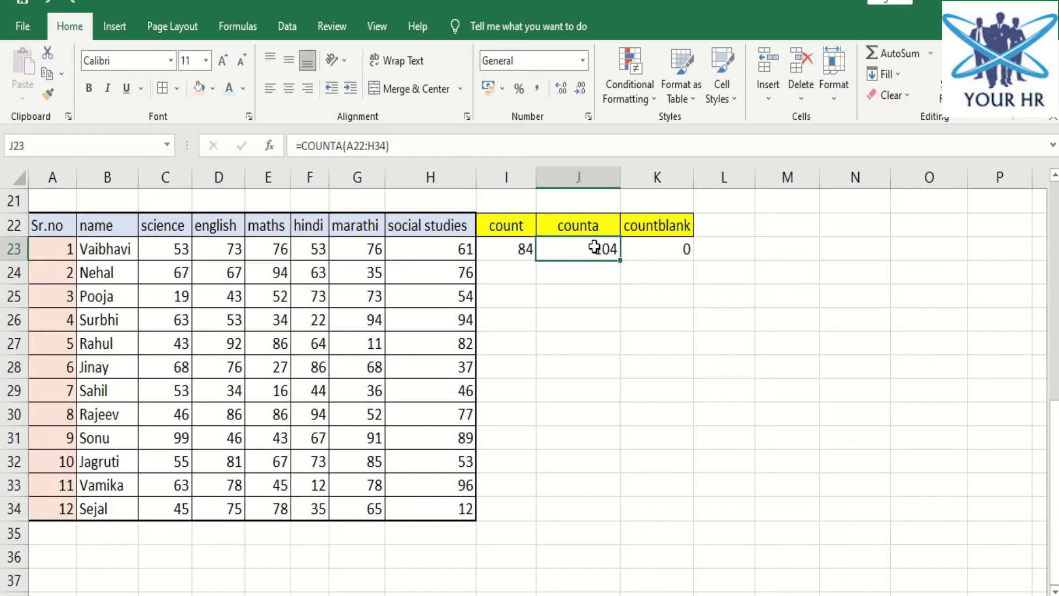
{"action": "left_click", "coordinate": [635, 250]}
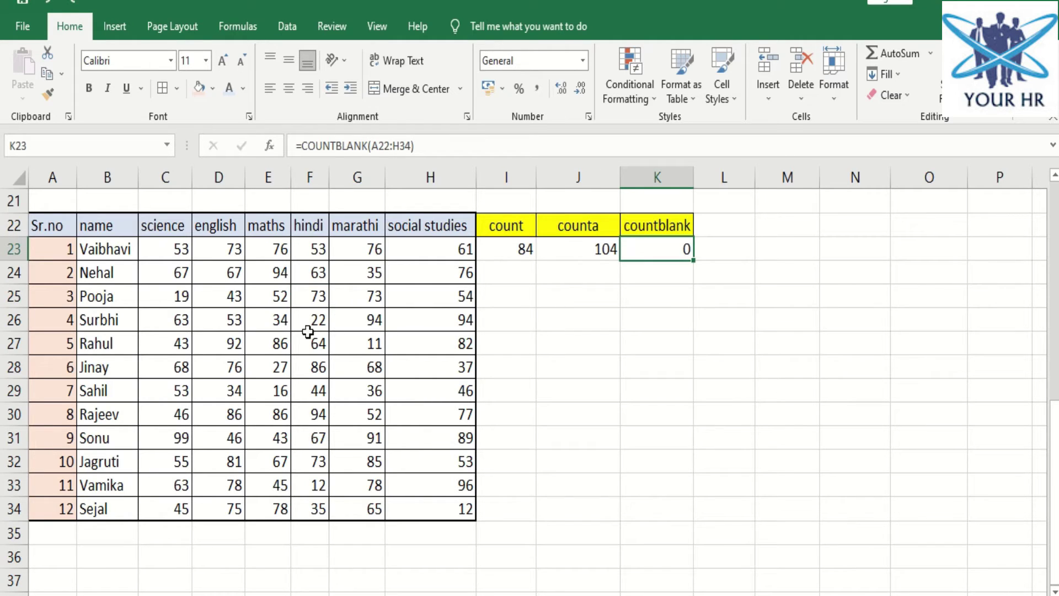
Clear the marathi mark in G30 to test the count formulas, and undo the deletion.
{"action": "left_click", "coordinate": [214, 383]}
{"action": "left_click", "coordinate": [353, 416]}
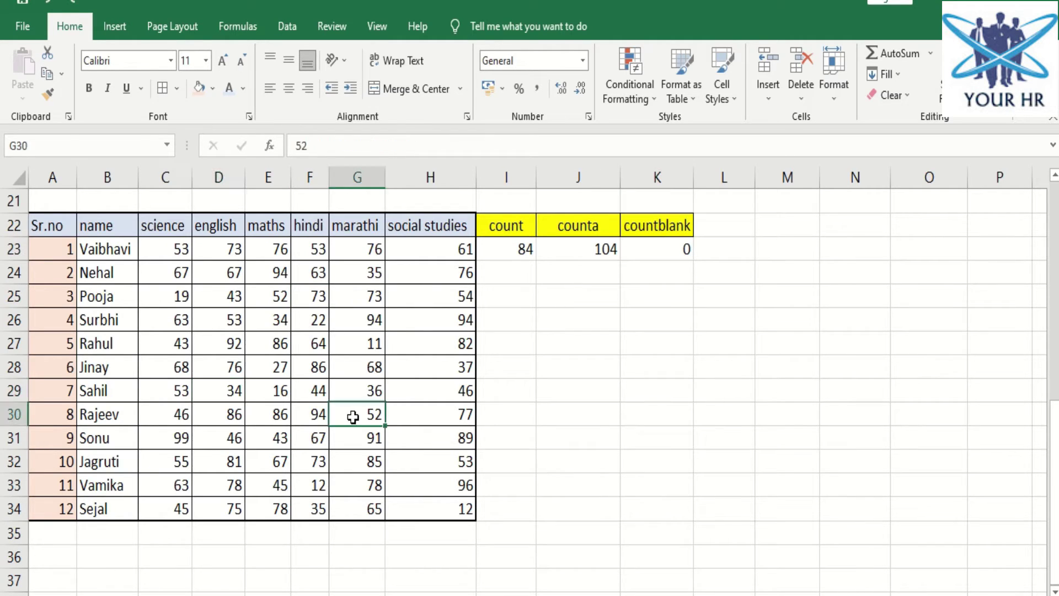
{"action": "key", "text": "Delete"}
{"action": "key", "text": "ctrl+z"}
{"action": "left_click", "coordinate": [599, 412]}
{"action": "scroll", "coordinate": [601, 408], "scroll_direction": "up", "scroll_amount": 7}
Examine the marks table and the notes on SUMIF and d-sum on the sumif sheet.
{"action": "mouse_move", "coordinate": [561, 8]}
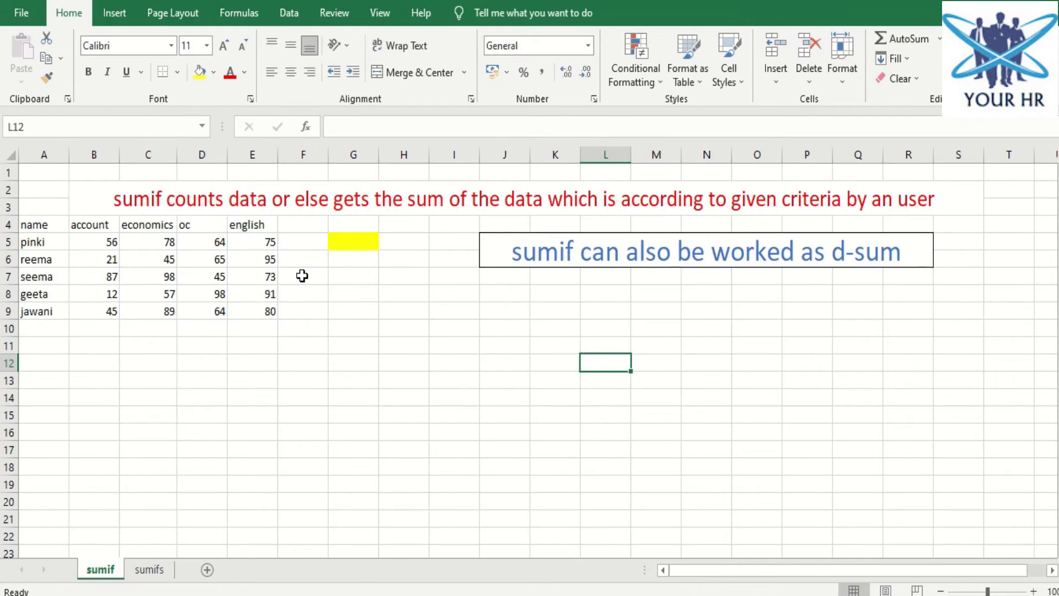
{"action": "left_click", "coordinate": [417, 341]}
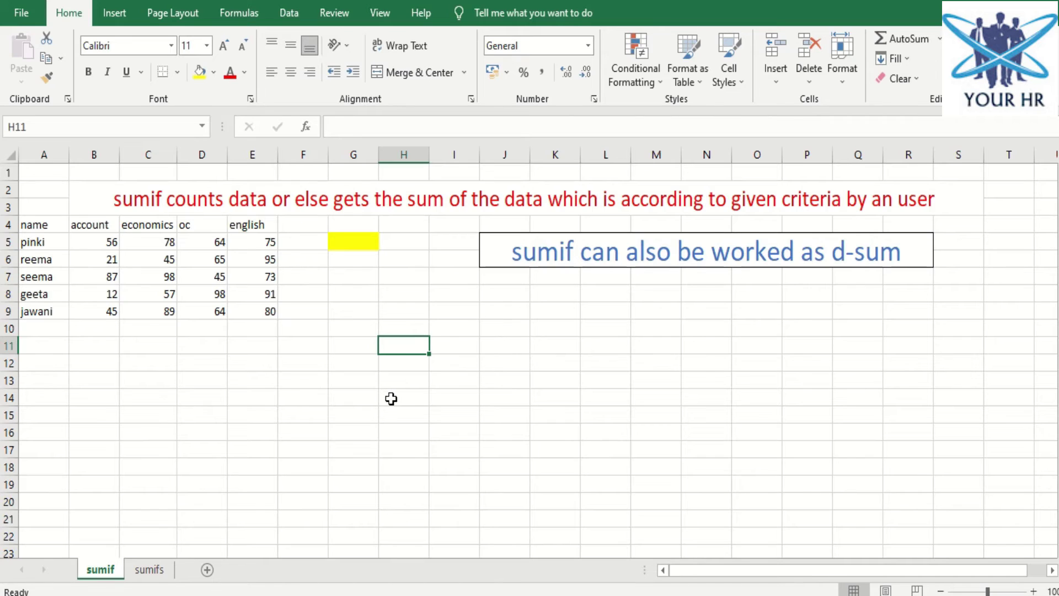
{"action": "left_click", "coordinate": [569, 415]}
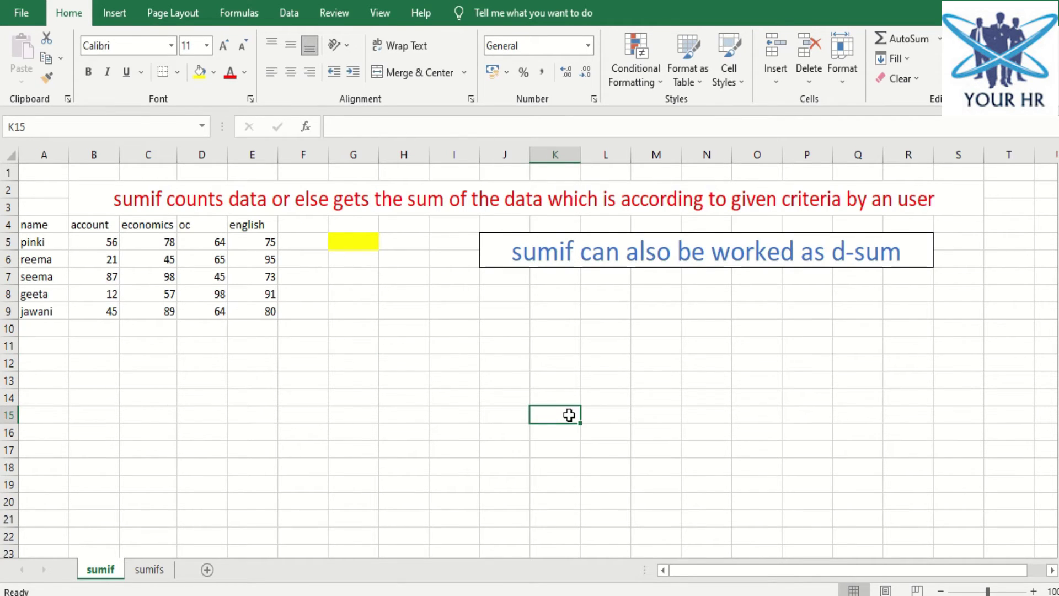
{"action": "left_click", "coordinate": [684, 359]}
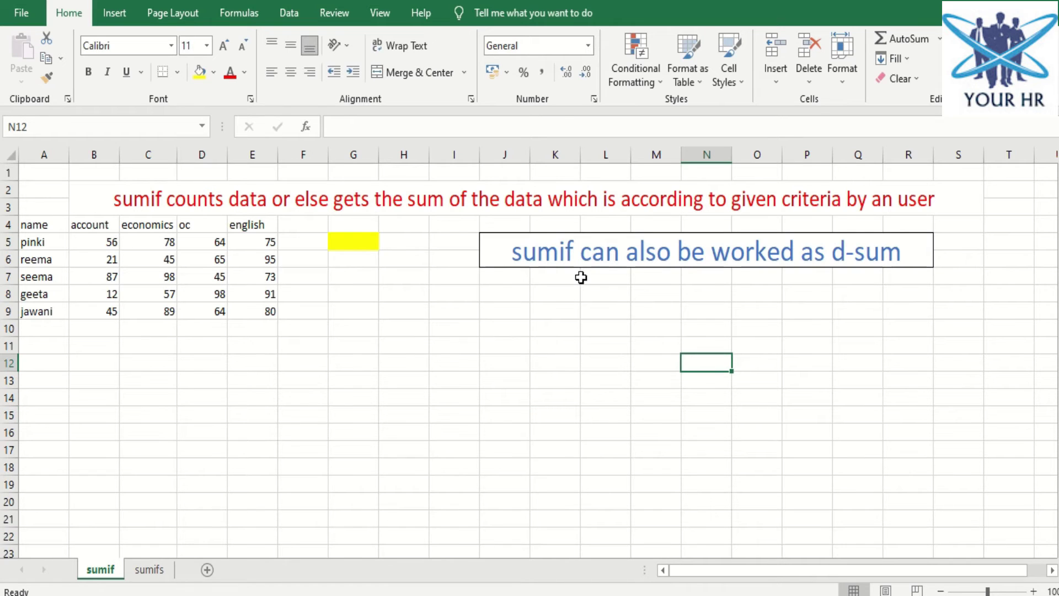
{"action": "left_click", "coordinate": [674, 252]}
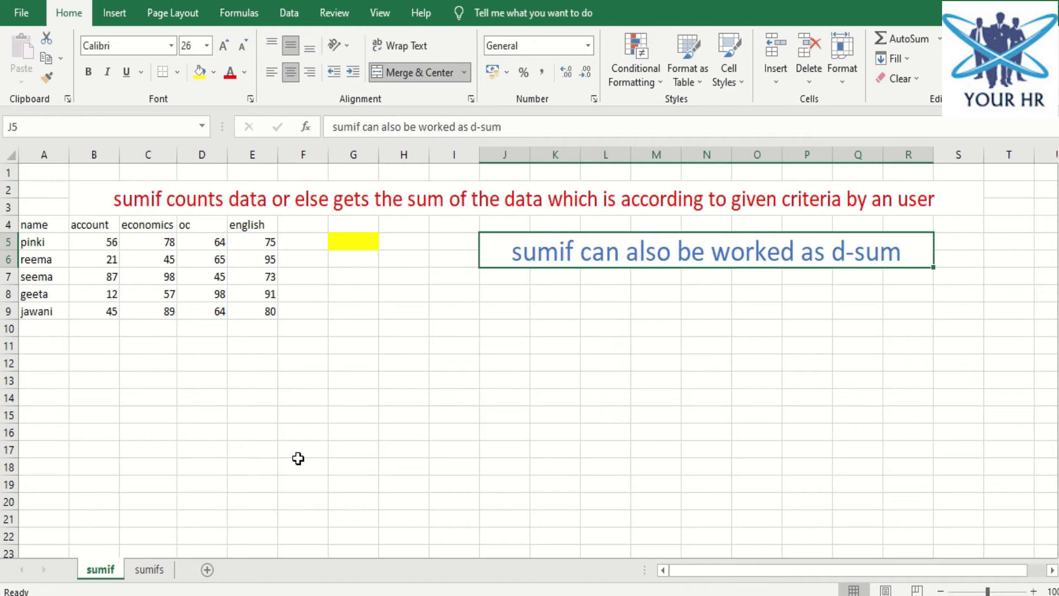
{"action": "left_click", "coordinate": [364, 245]}
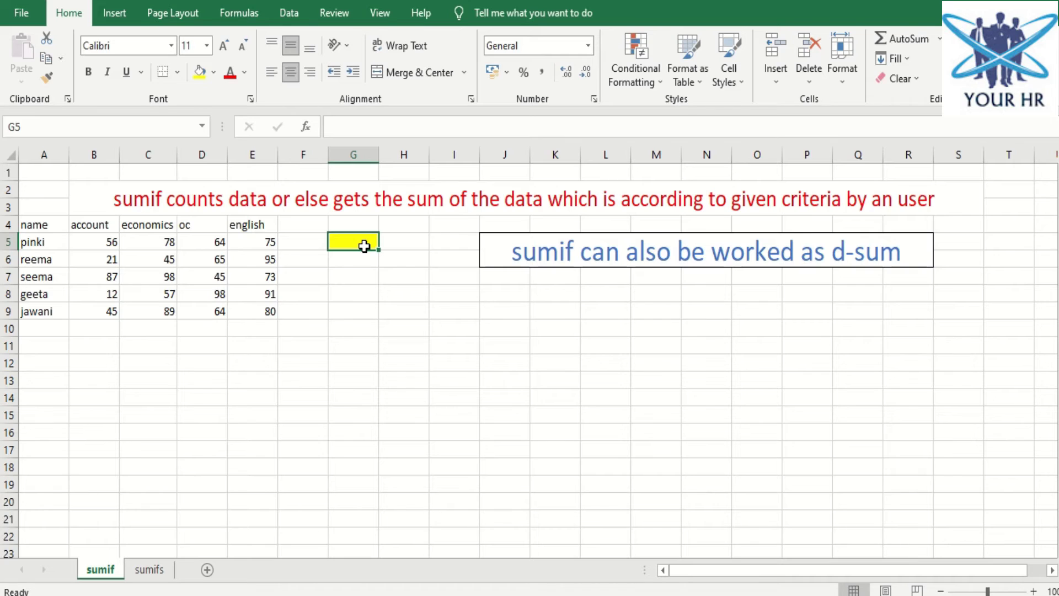
{"action": "left_click", "coordinate": [350, 225]}
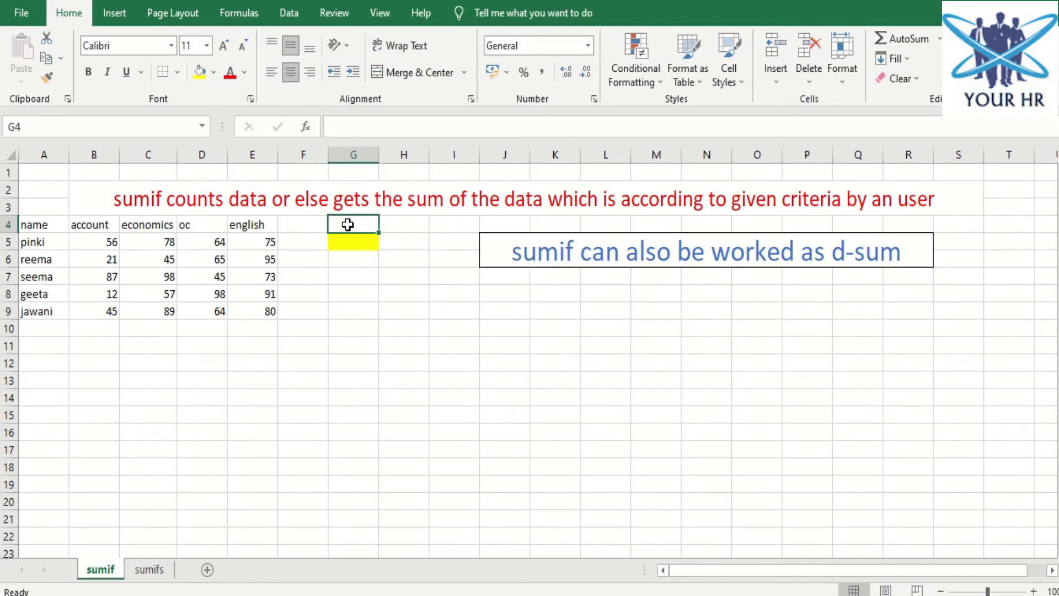
{"action": "type", "text": "RE"}
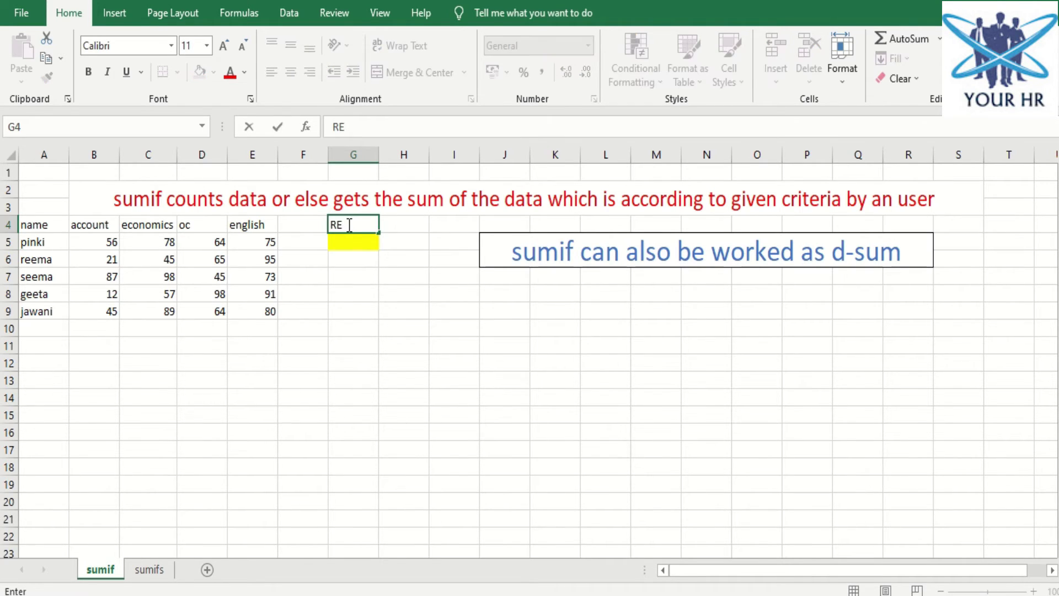
{"action": "key", "text": "BackSpace"}
{"action": "key", "text": "BackSpace"}
Enter =SUMIF(B5:E9,">65") in the yellow cell G5 to add all marks above 65.
{"action": "key", "text": "Return"}
{"action": "type", "text": "=sumif"}
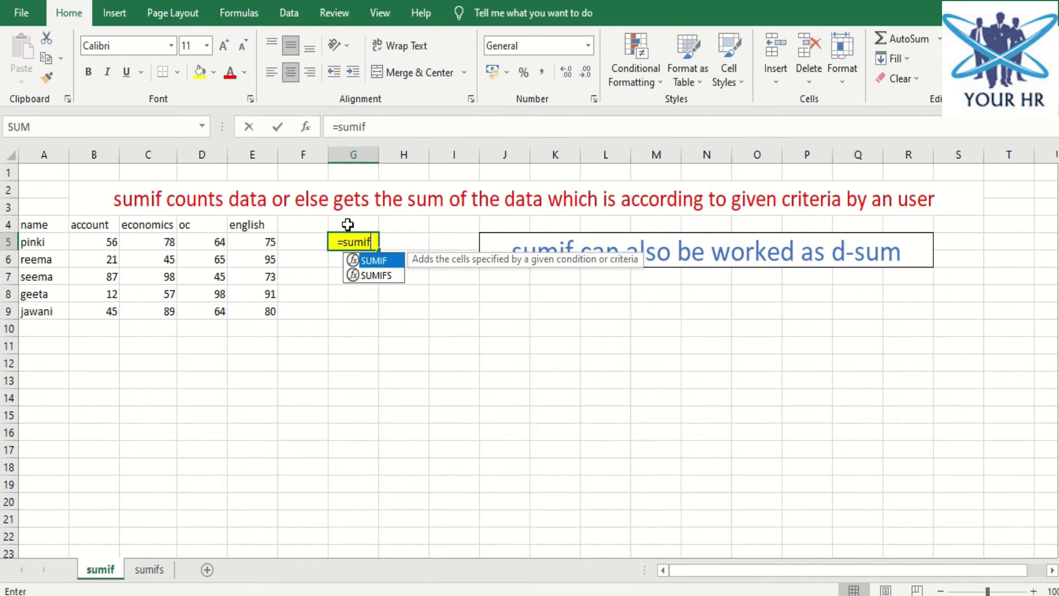
{"action": "key", "text": "Tab"}
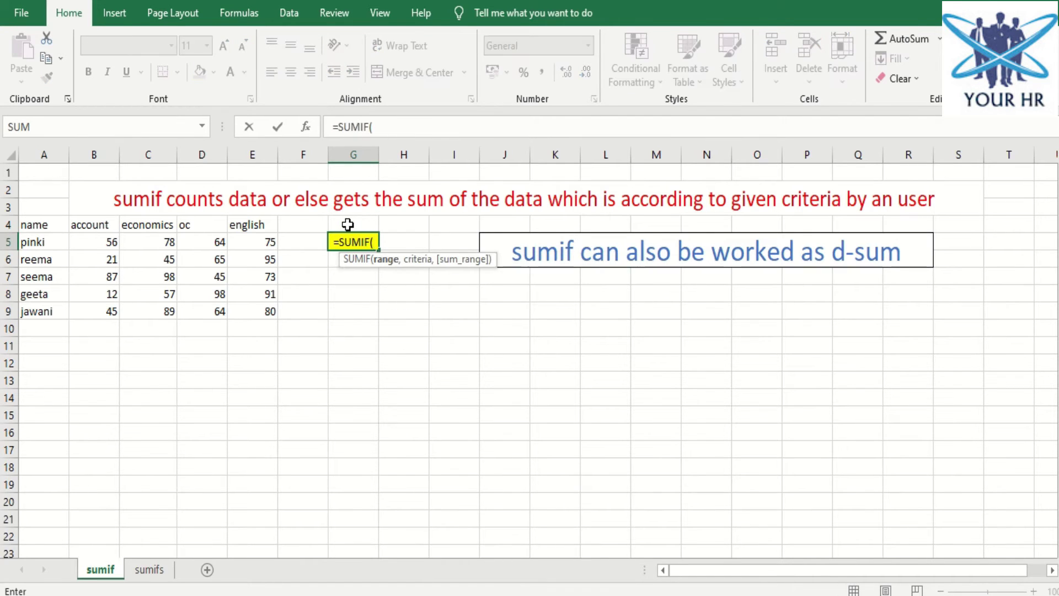
{"action": "left_click", "coordinate": [42, 224]}
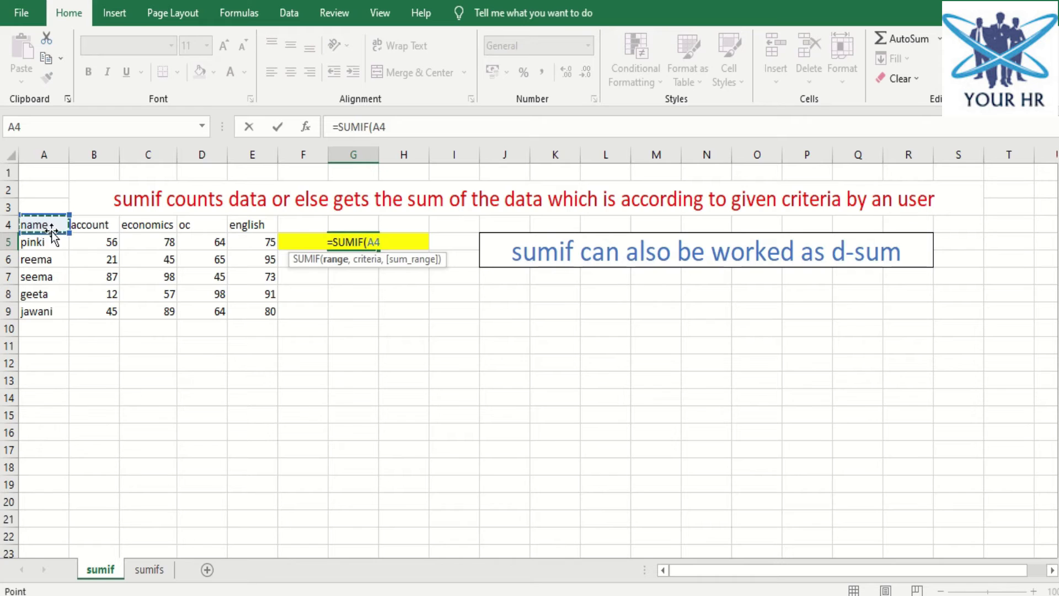
{"action": "left_click_drag", "start_coordinate": [88, 241], "coordinate": [248, 312]}
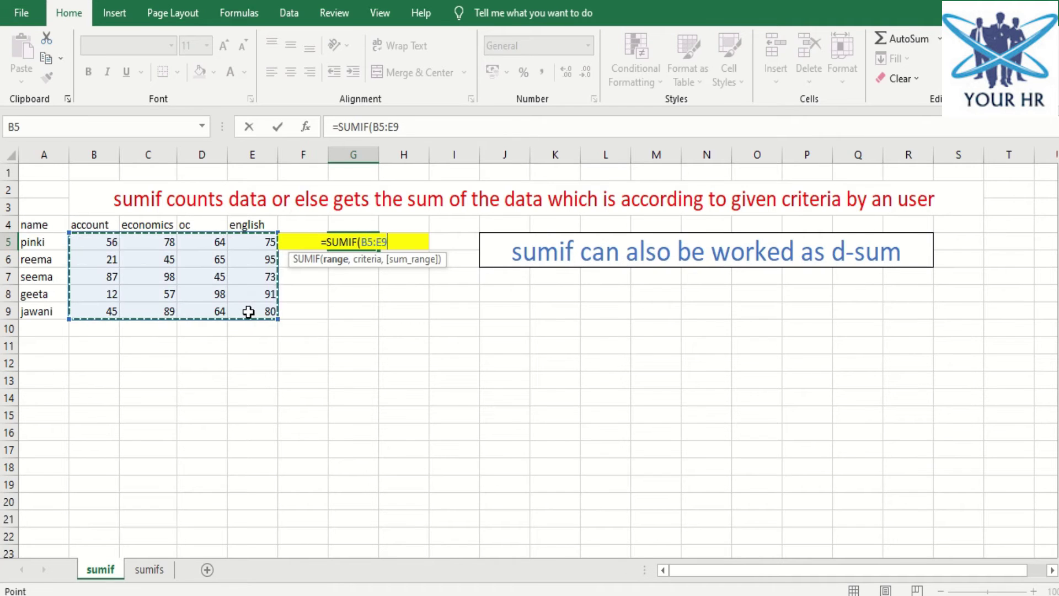
{"action": "type", "text": ","}
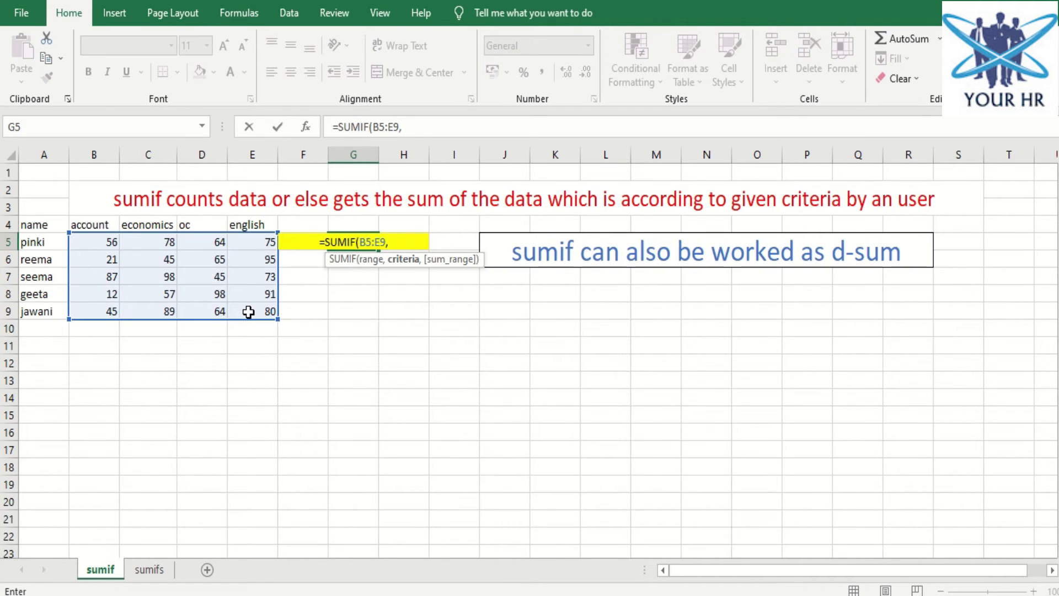
{"action": "type", "text": "\""}
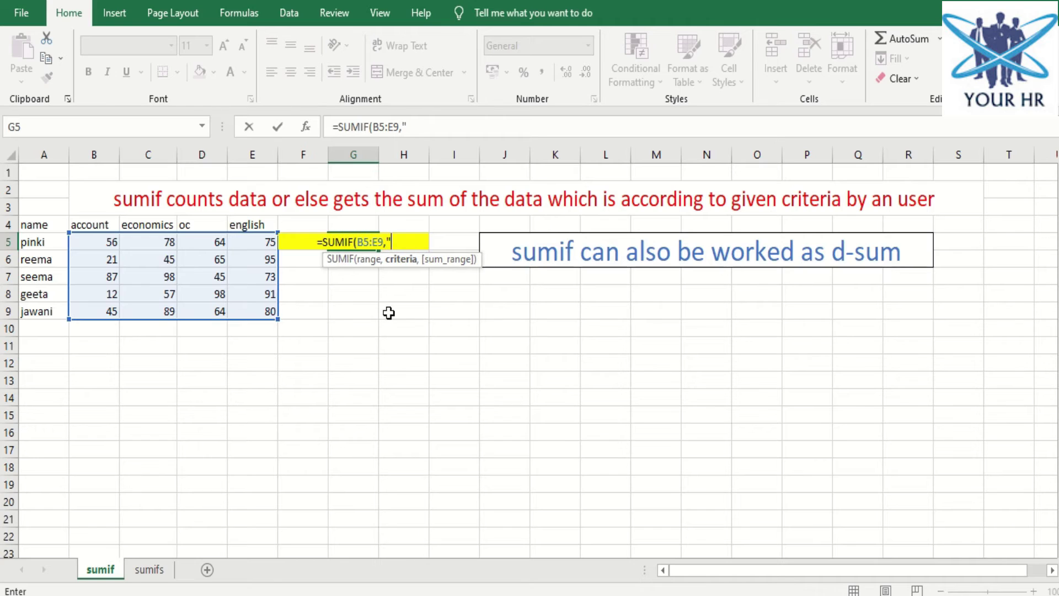
{"action": "type", "text": ">"}
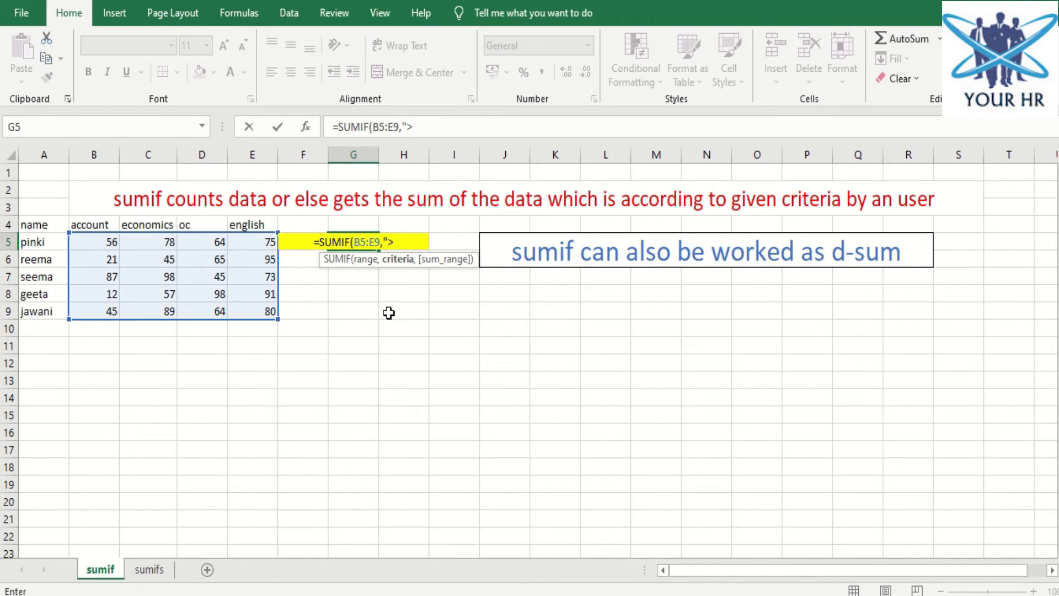
{"action": "type", "text": "65"}
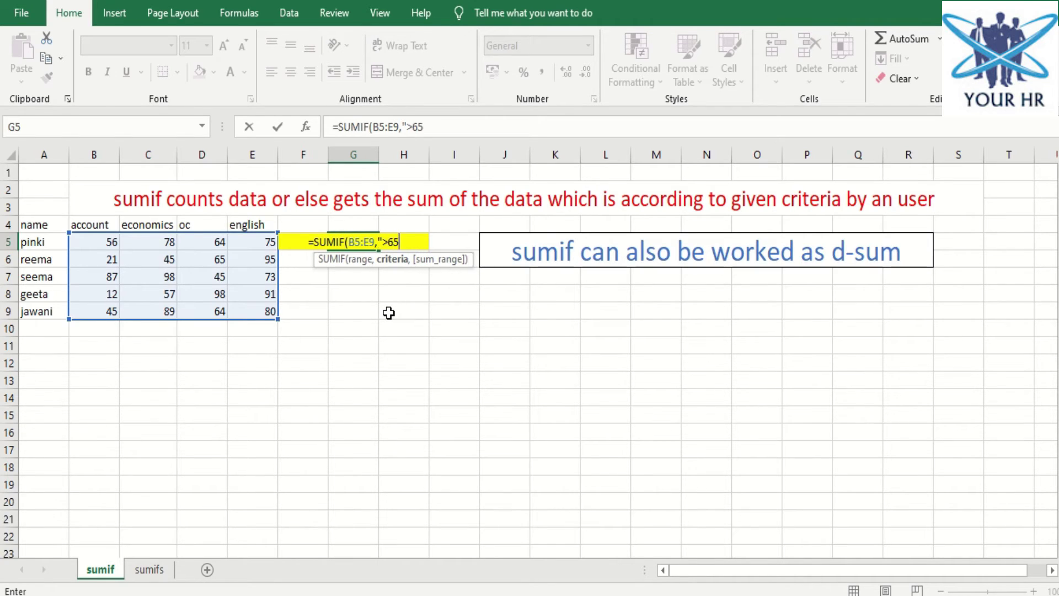
{"action": "type", "text": "\")"}
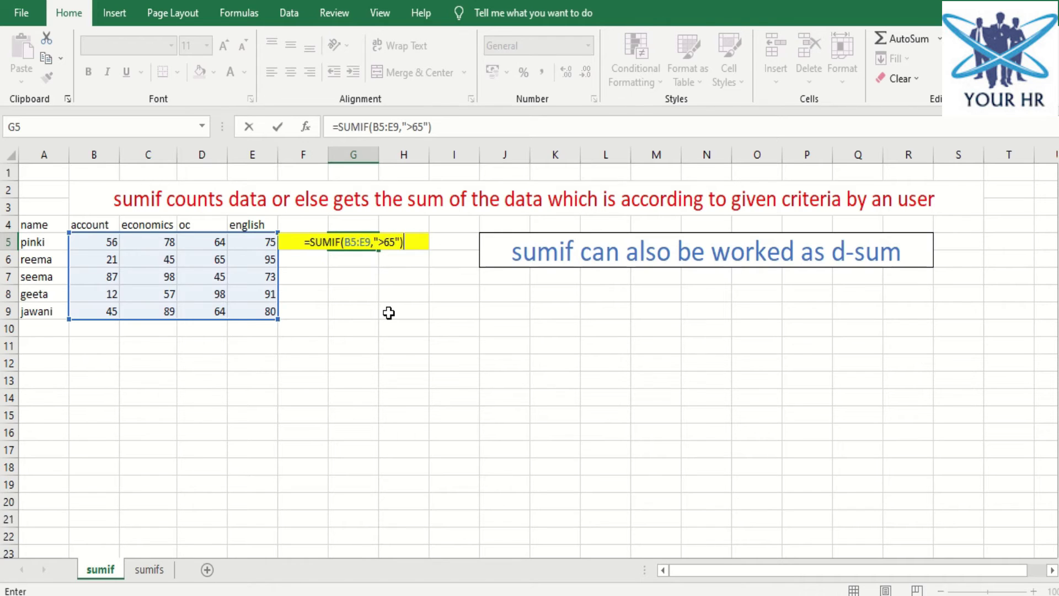
{"action": "key", "text": "Return"}
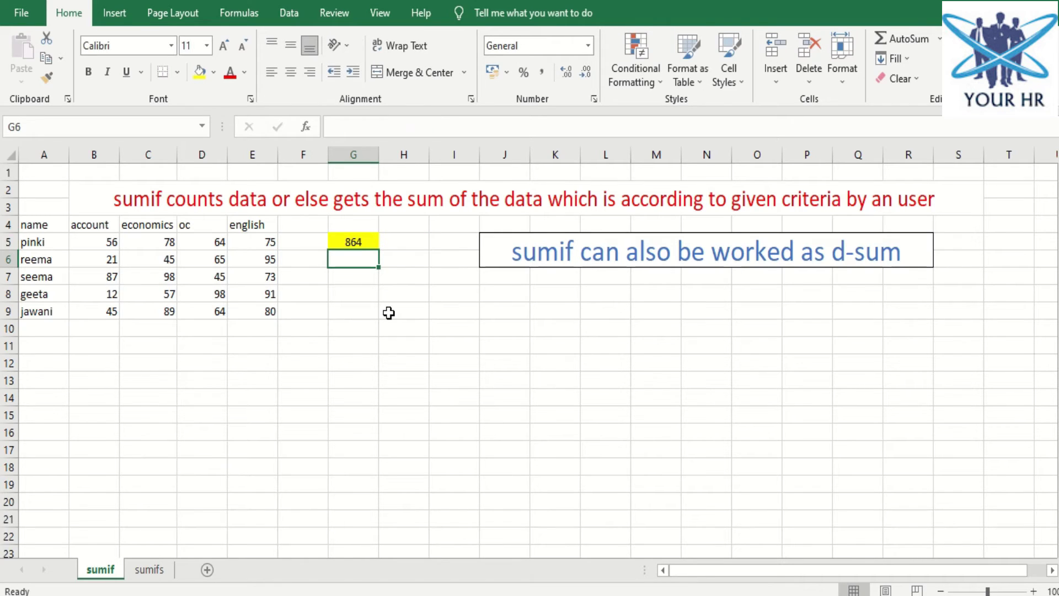
Try to sum the account marks above 30 by entering =DSUM(A4:E9,B4,">30") in G6.
{"action": "type", "text": "=dsum"}
{"action": "key", "text": "Tab"}
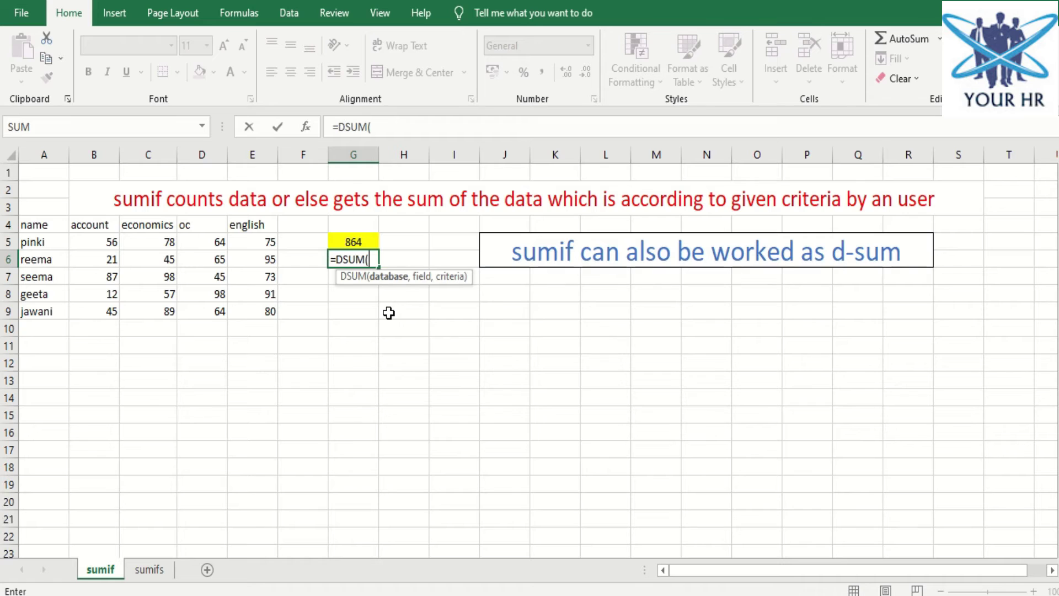
{"action": "left_click_drag", "start_coordinate": [51, 224], "coordinate": [253, 317]}
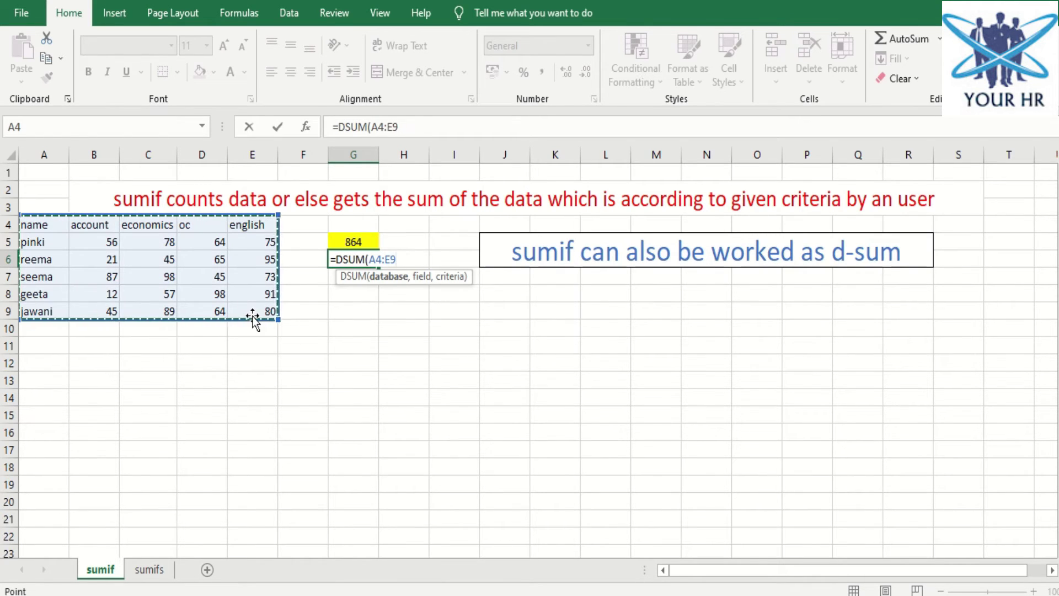
{"action": "type", "text": ","}
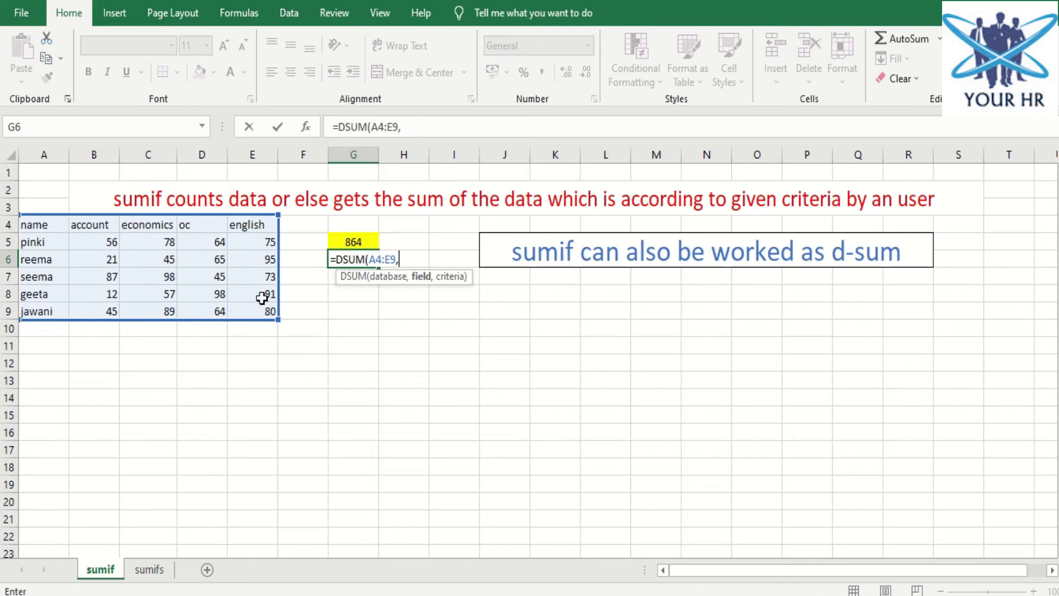
{"action": "mouse_move", "coordinate": [100, 222]}
{"action": "left_mouse_down"}
{"action": "mouse_move", "coordinate": [250, 213]}
{"action": "mouse_move", "coordinate": [249, 231]}
{"action": "mouse_move", "coordinate": [97, 224]}
{"action": "left_mouse_up"}
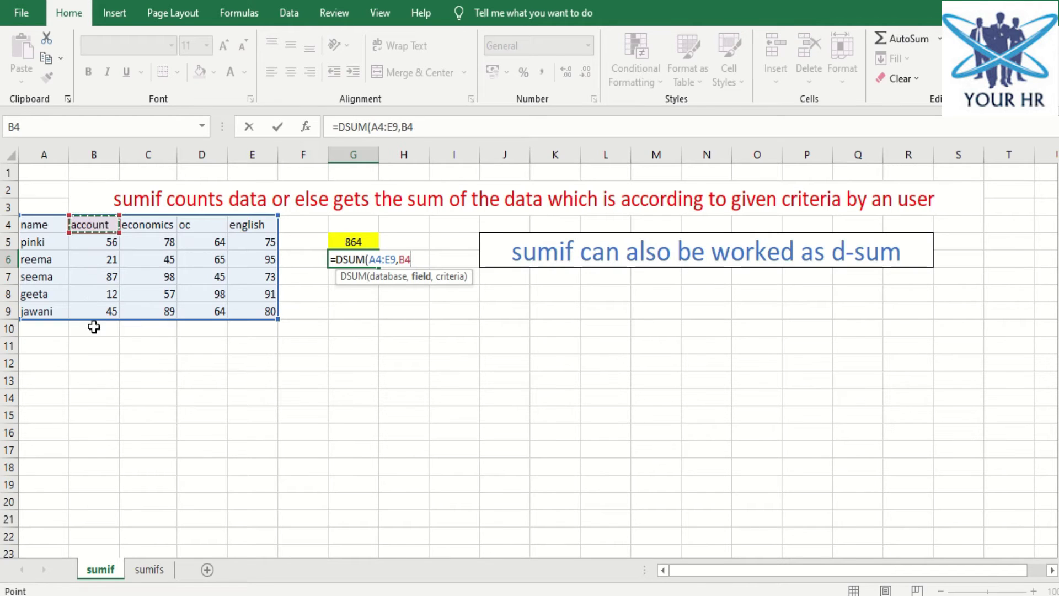
{"action": "type", "text": ",\">30"}
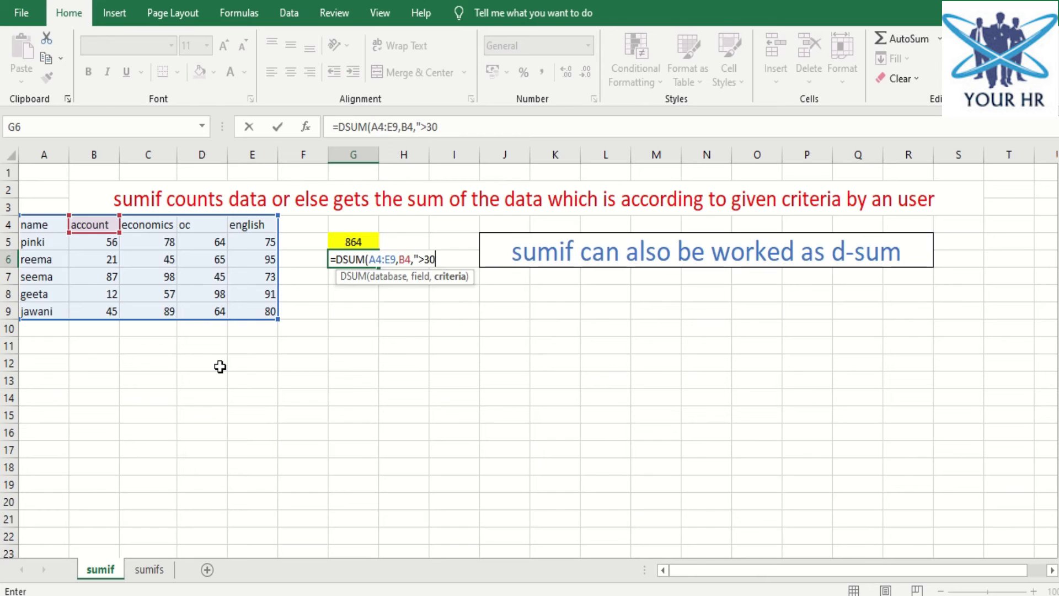
{"action": "type", "text": ")"}
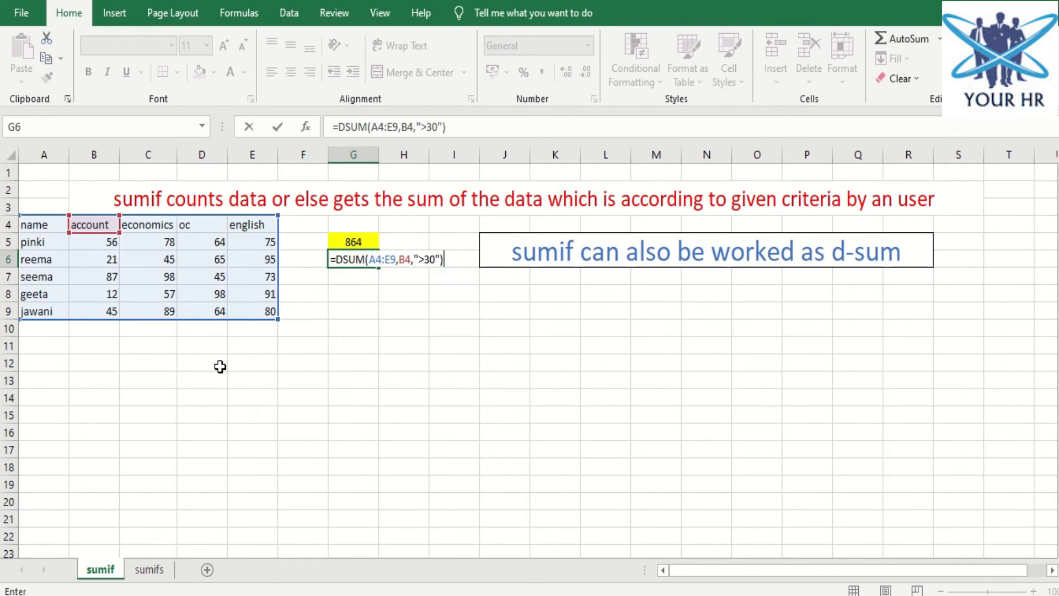
{"action": "key", "text": "Return"}
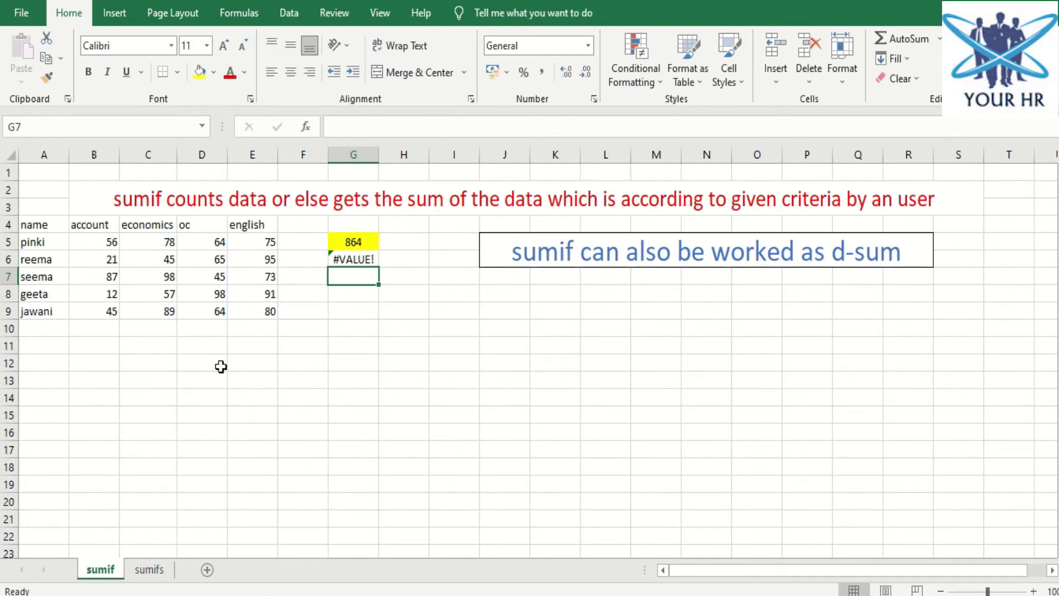
Inspect the DSUM formula in G6 and clear it from the cell.
{"action": "left_click", "coordinate": [356, 259]}
{"action": "double_click", "coordinate": [355, 259]}
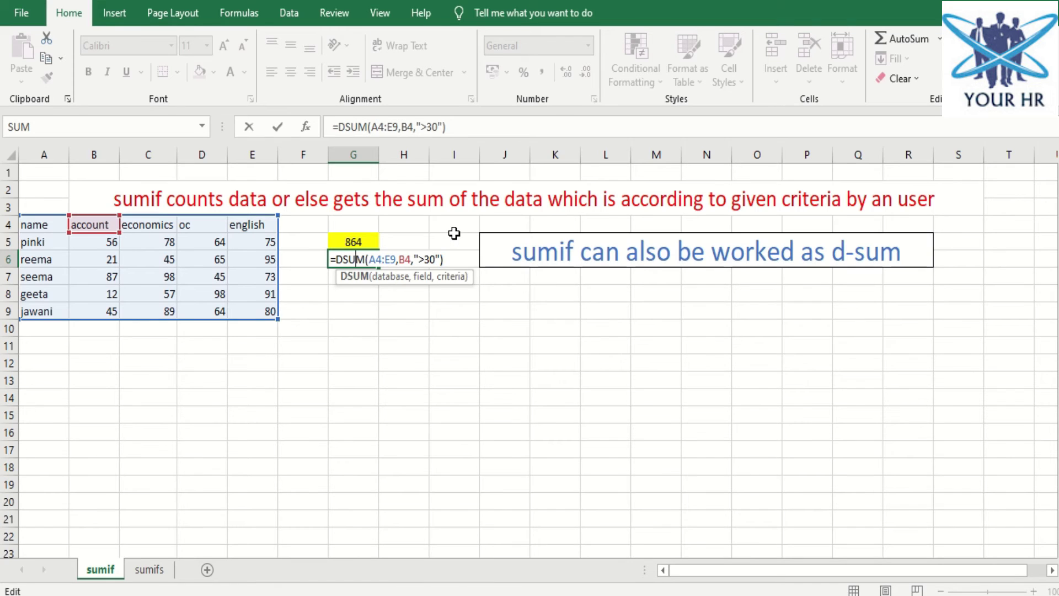
{"action": "left_click", "coordinate": [399, 380]}
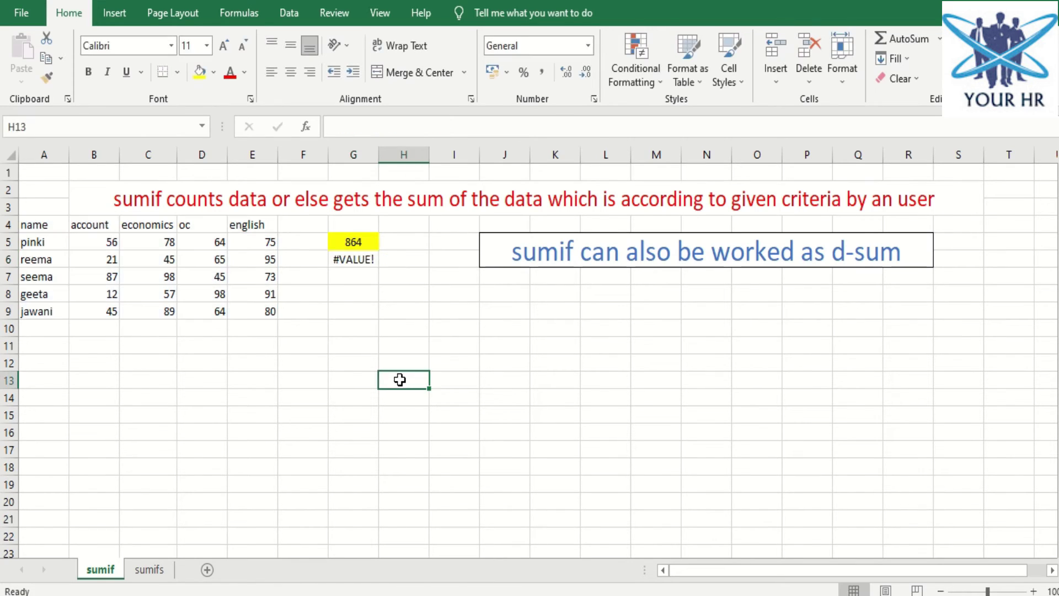
{"action": "left_click", "coordinate": [353, 258]}
{"action": "key", "text": "Delete"}
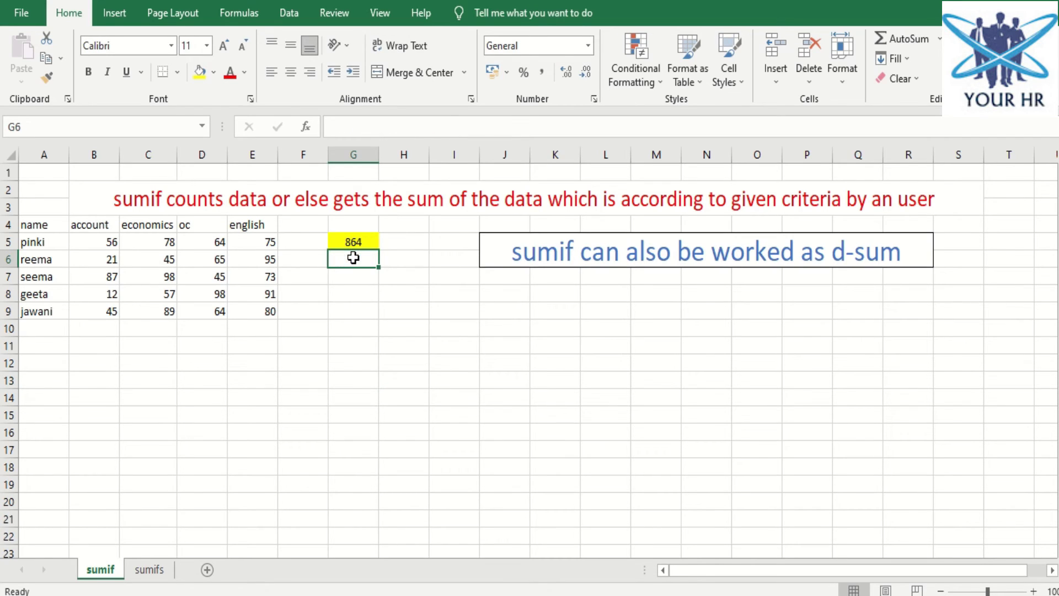
{"action": "left_click", "coordinate": [355, 463]}
{"action": "left_click", "coordinate": [494, 413]}
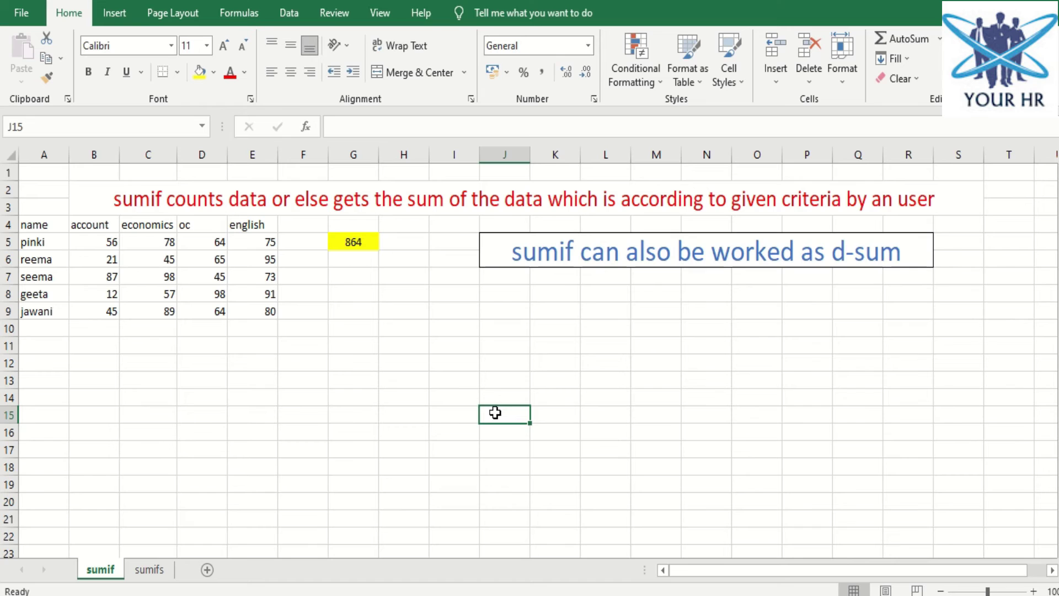
{"action": "left_click", "coordinate": [395, 503]}
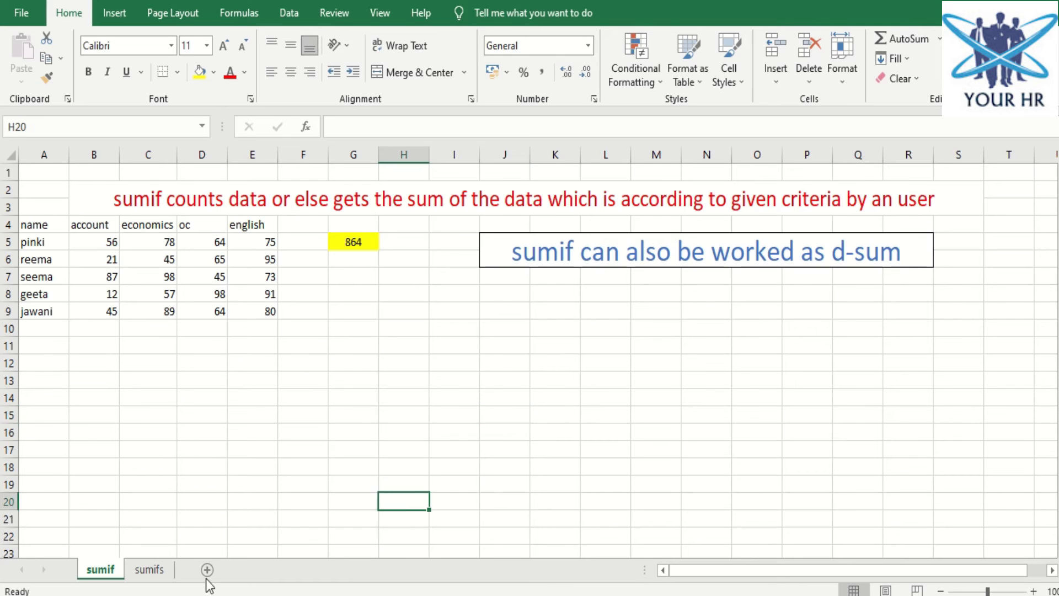
On the sumifs sheet, examine the sales table in B4:F12, including its colour, state, qty and total columns.
{"action": "left_click", "coordinate": [144, 570]}
{"action": "left_click", "coordinate": [463, 255]}
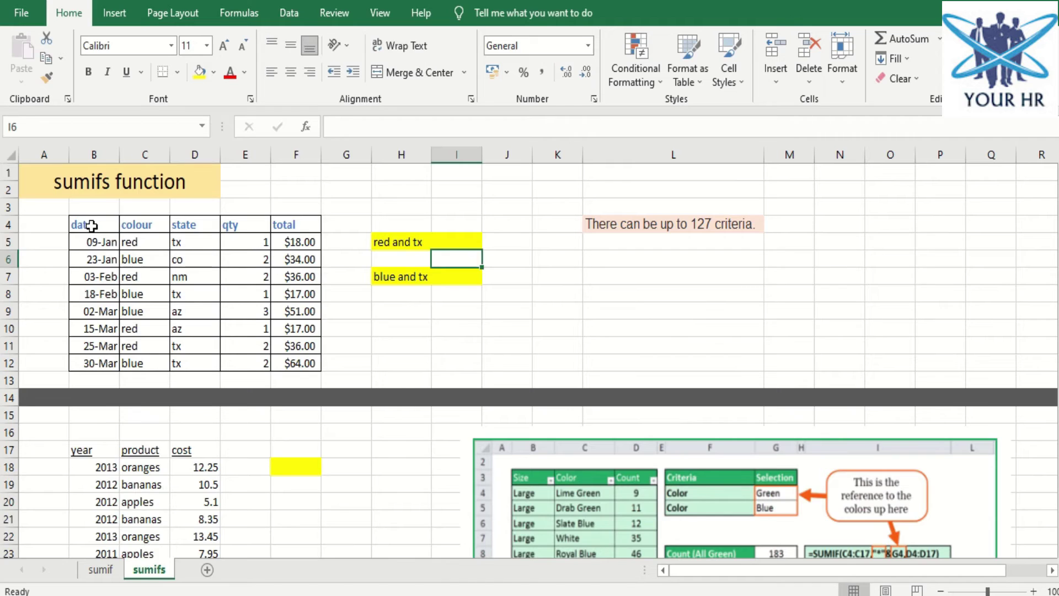
{"action": "left_click_drag", "start_coordinate": [87, 227], "coordinate": [293, 362]}
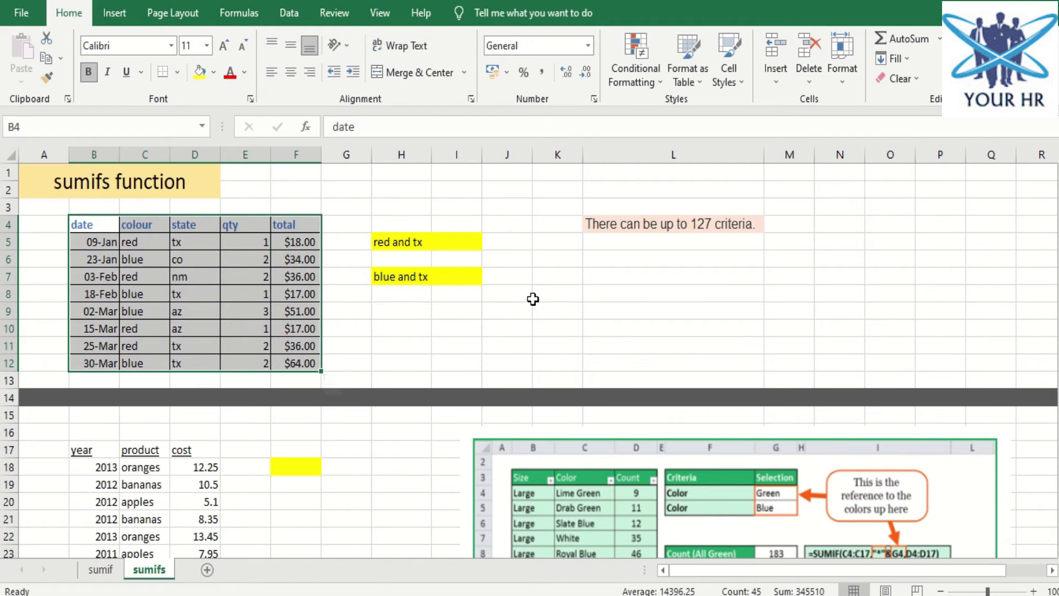
{"action": "left_click", "coordinate": [442, 237]}
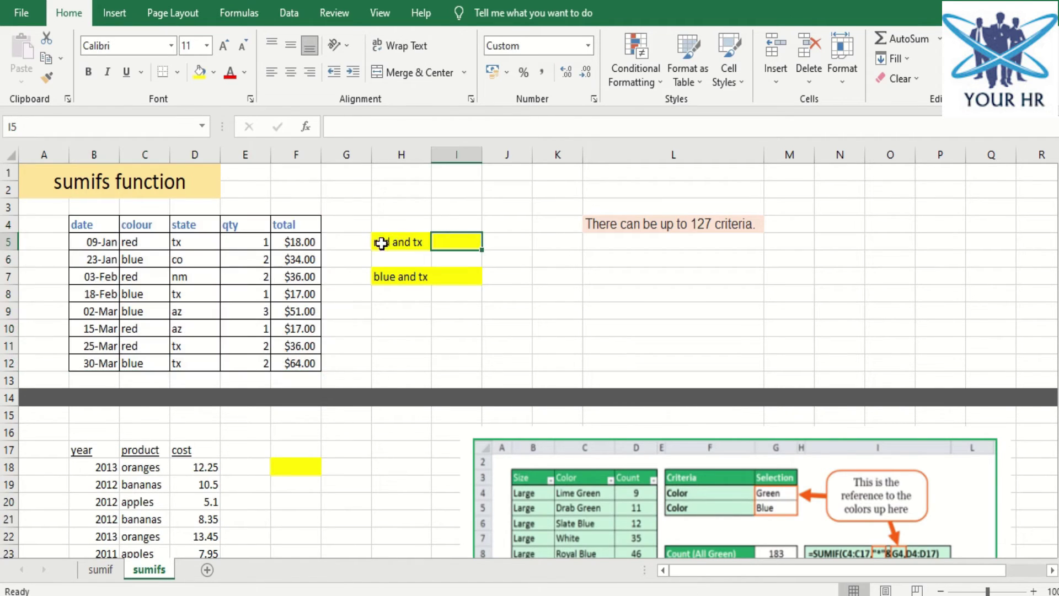
{"action": "left_click_drag", "start_coordinate": [134, 225], "coordinate": [132, 368]}
{"action": "left_click_drag", "start_coordinate": [190, 259], "coordinate": [183, 328]}
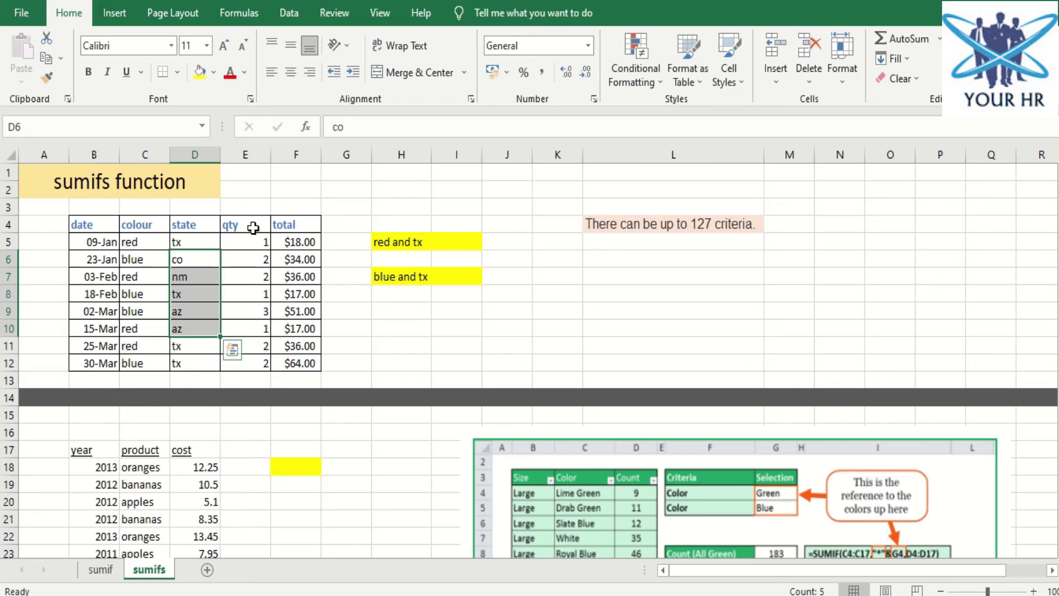
{"action": "left_click_drag", "start_coordinate": [254, 224], "coordinate": [250, 436]}
{"action": "left_click_drag", "start_coordinate": [296, 225], "coordinate": [298, 363]}
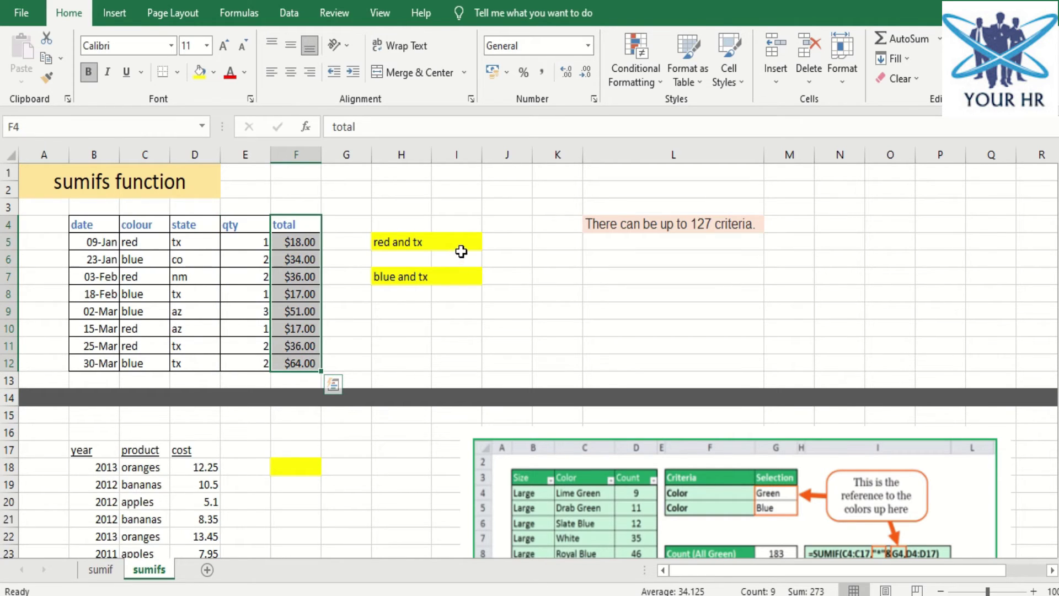
Enter =SUMIFS(F4:F12,C4:C12,"red",D4:D12,"tx") in I5 to add the totals for red and tx.
{"action": "left_click", "coordinate": [463, 236]}
{"action": "type", "text": "=sumifs"}
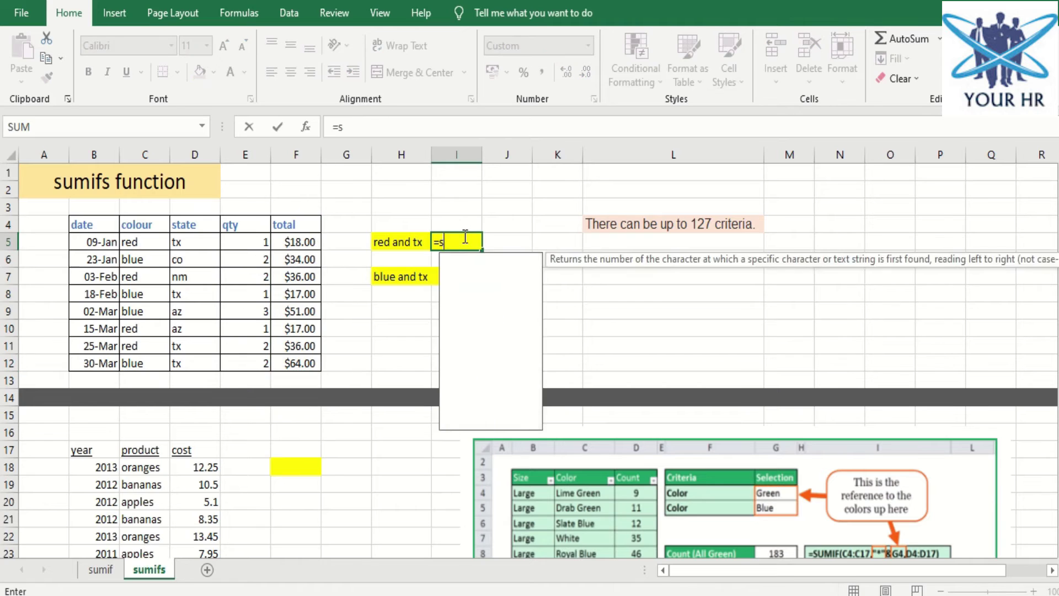
{"action": "key", "text": "Tab"}
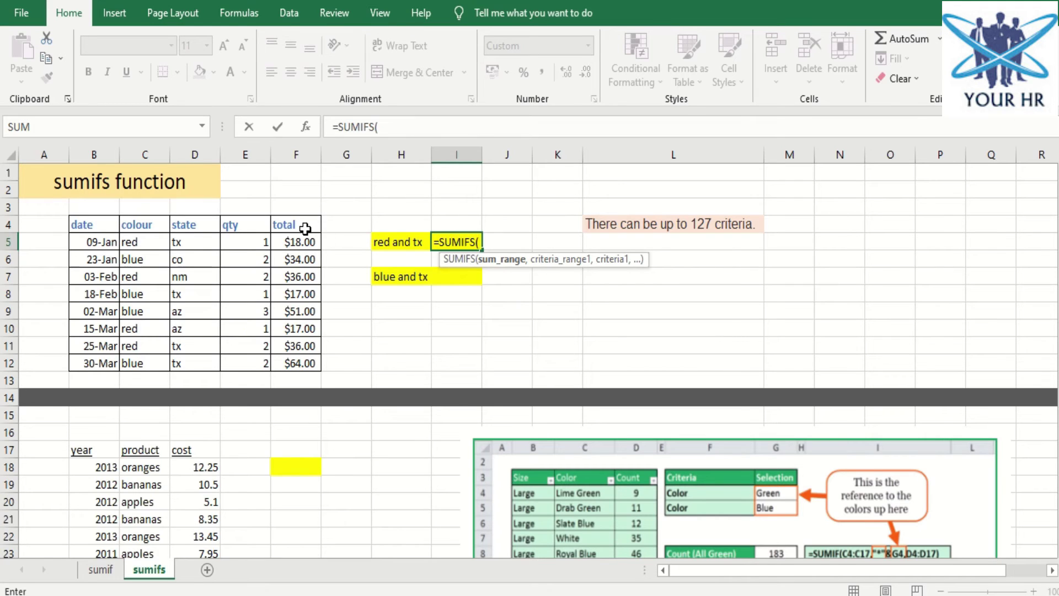
{"action": "left_click_drag", "start_coordinate": [303, 223], "coordinate": [306, 364]}
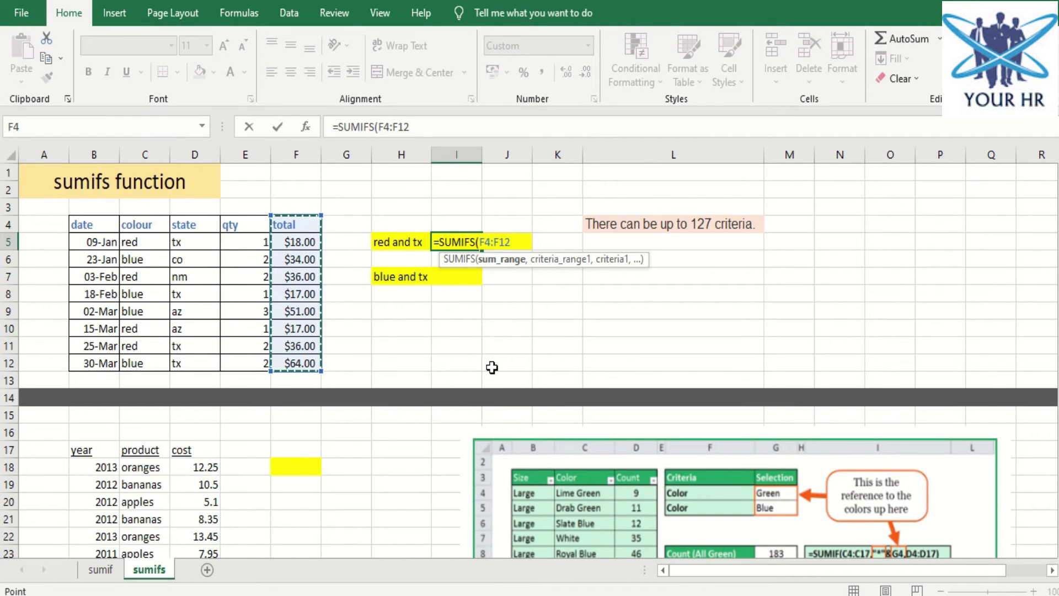
{"action": "type", "text": ","}
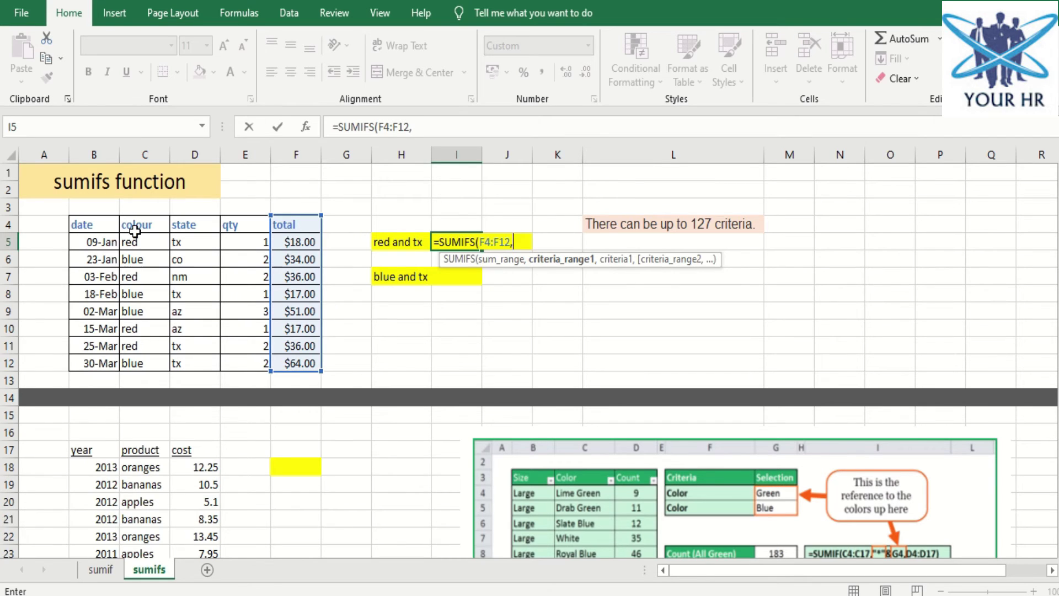
{"action": "left_click_drag", "start_coordinate": [135, 228], "coordinate": [152, 374]}
{"action": "type", "text": ",\"red"}
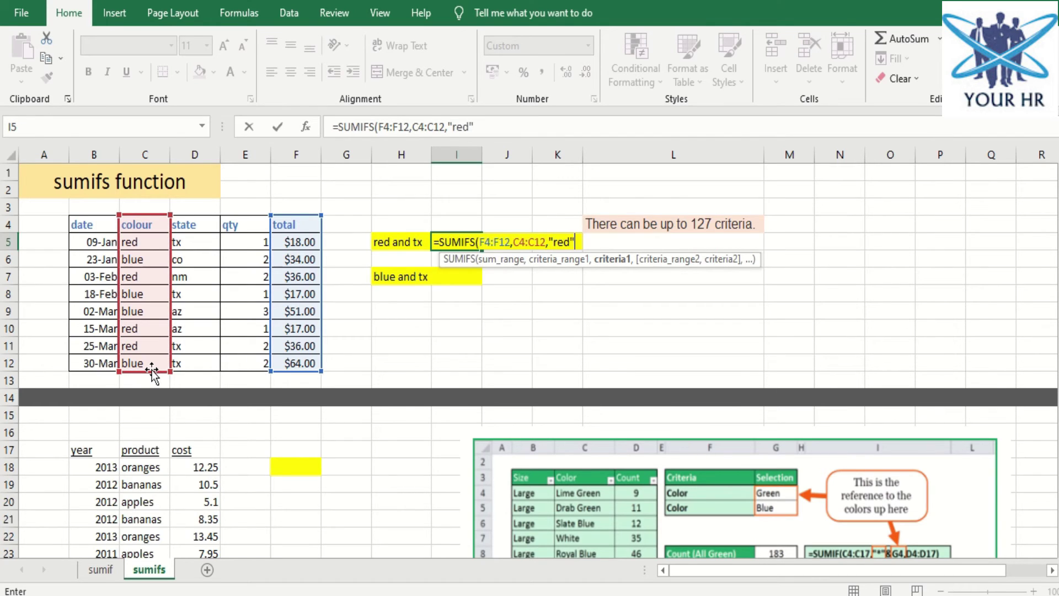
{"action": "type", "text": "\","}
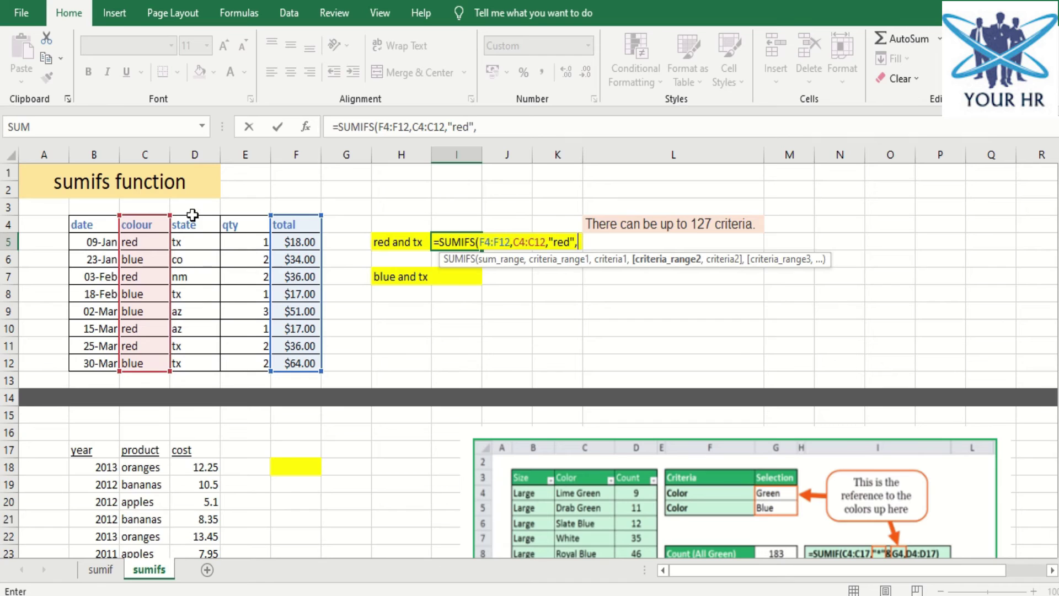
{"action": "left_click_drag", "start_coordinate": [194, 227], "coordinate": [201, 360]}
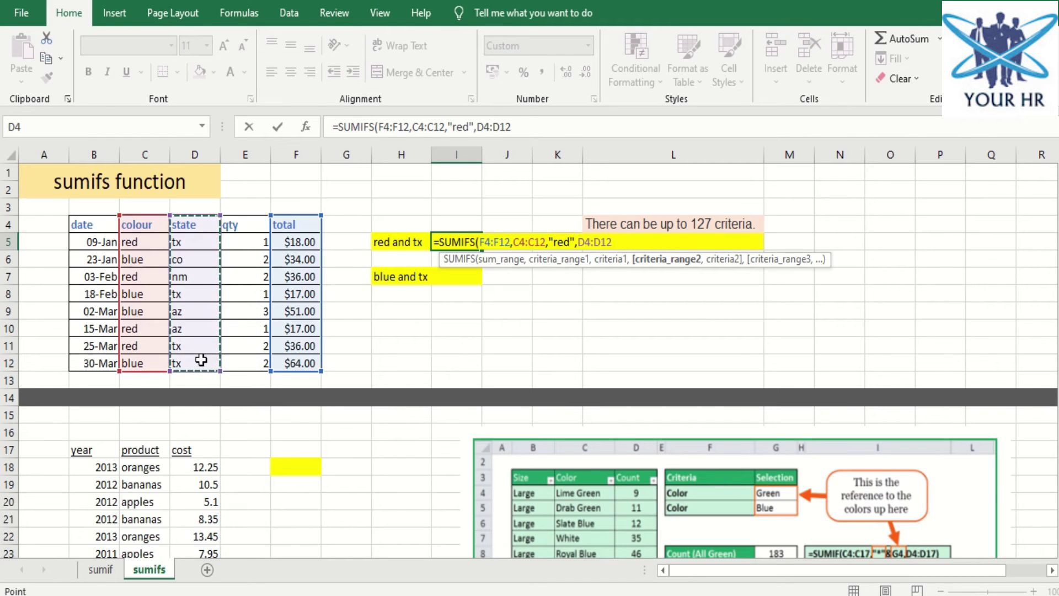
{"action": "type", "text": ",\"tx"}
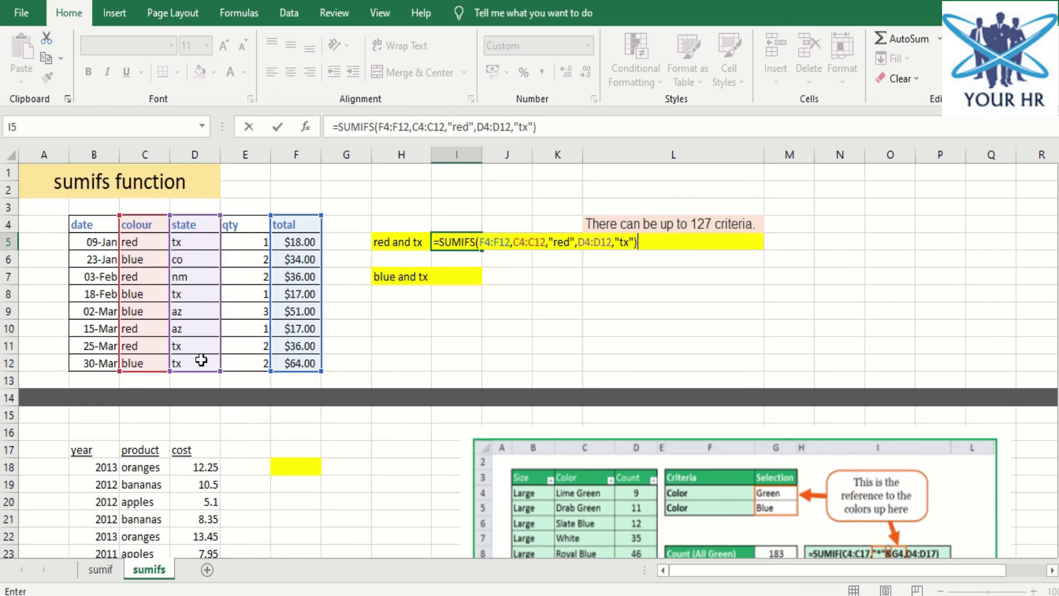
{"action": "key", "text": "Return"}
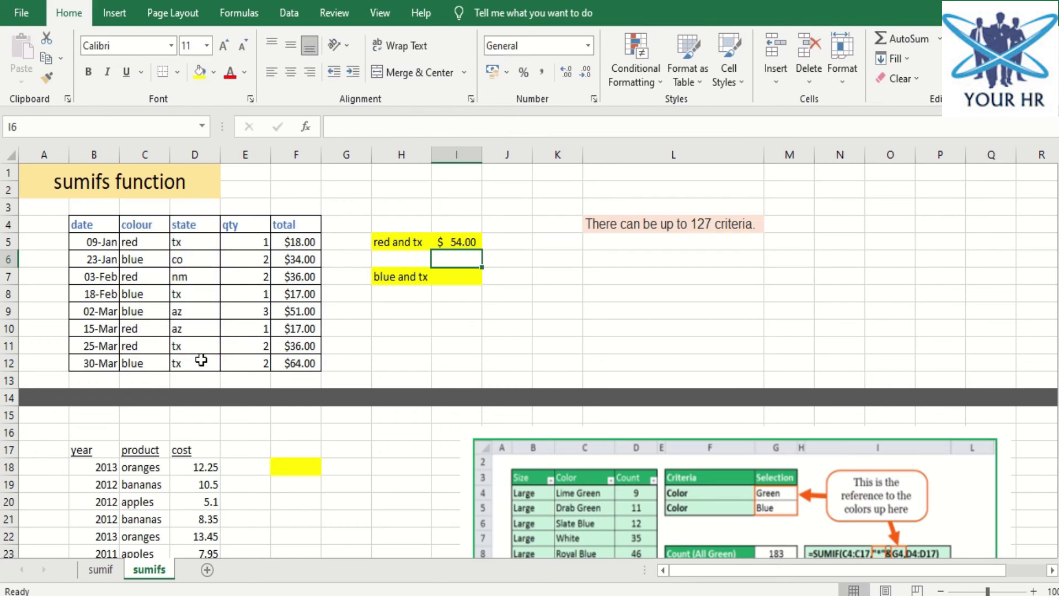
Enter =SUMIFS(E4:E12,C4:C12,"blue",D4:D12,"tx") in I7 to add the quantities for blue and tx.
{"action": "left_click", "coordinate": [446, 275]}
{"action": "type", "text": "=sumifs"}
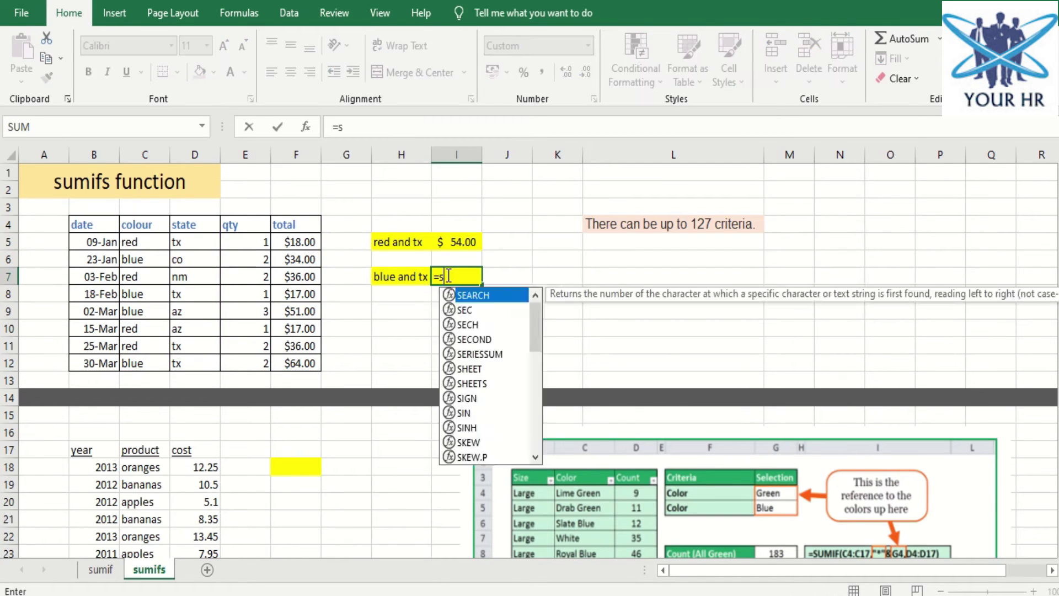
{"action": "key", "text": "Tab"}
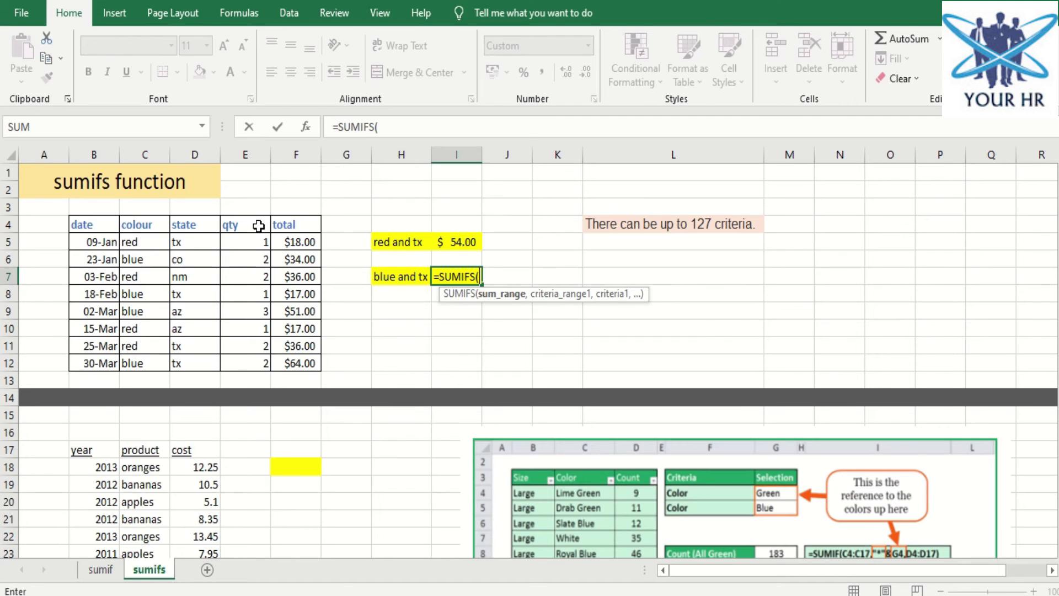
{"action": "left_click_drag", "start_coordinate": [259, 226], "coordinate": [259, 365]}
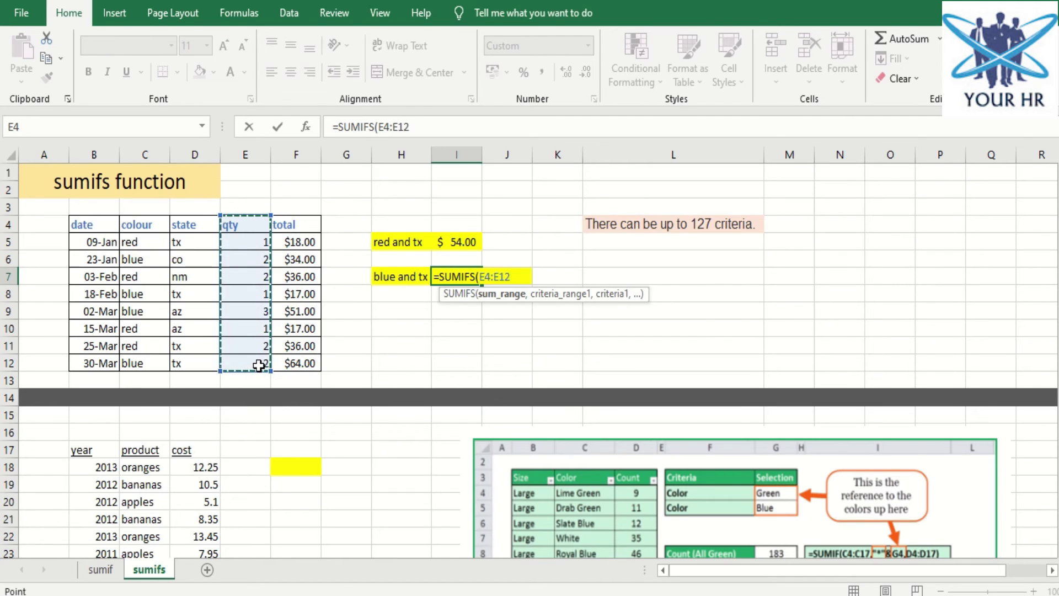
{"action": "type", "text": ","}
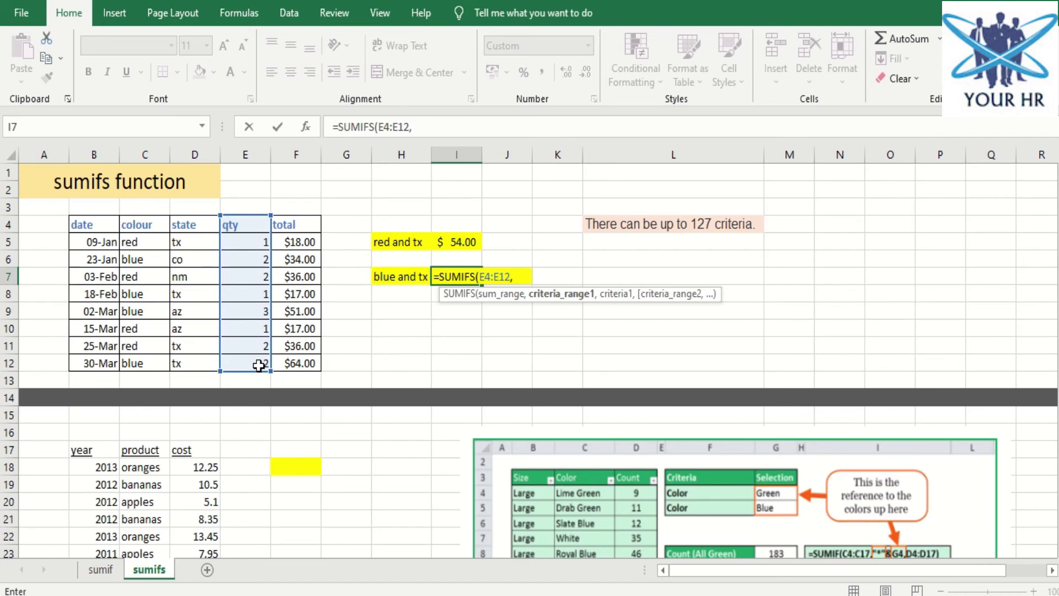
{"action": "left_click_drag", "start_coordinate": [138, 224], "coordinate": [151, 360]}
{"action": "type", "text": ","}
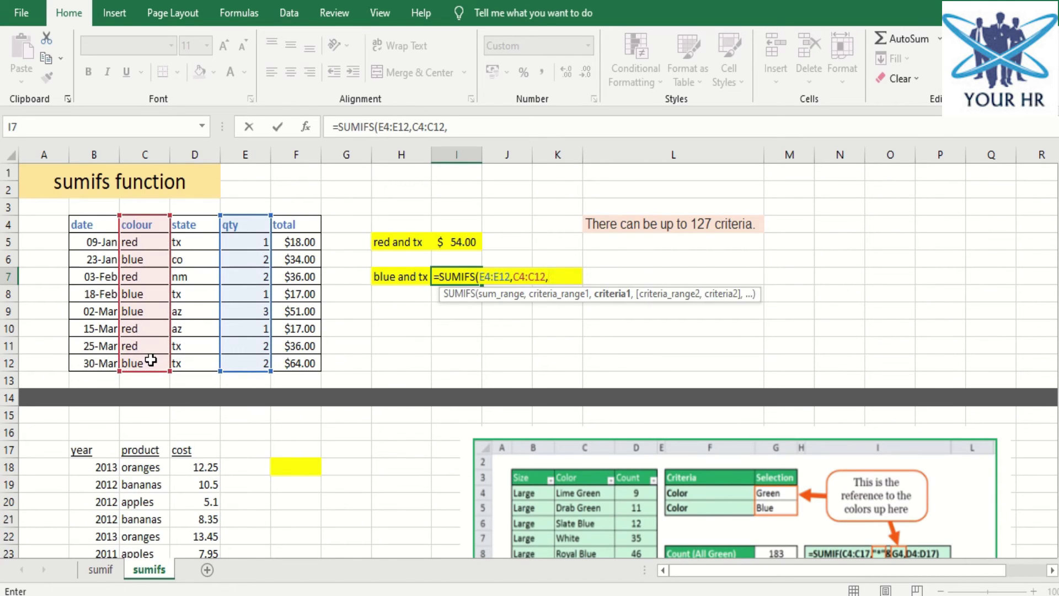
{"action": "type", "text": "\"blue\","}
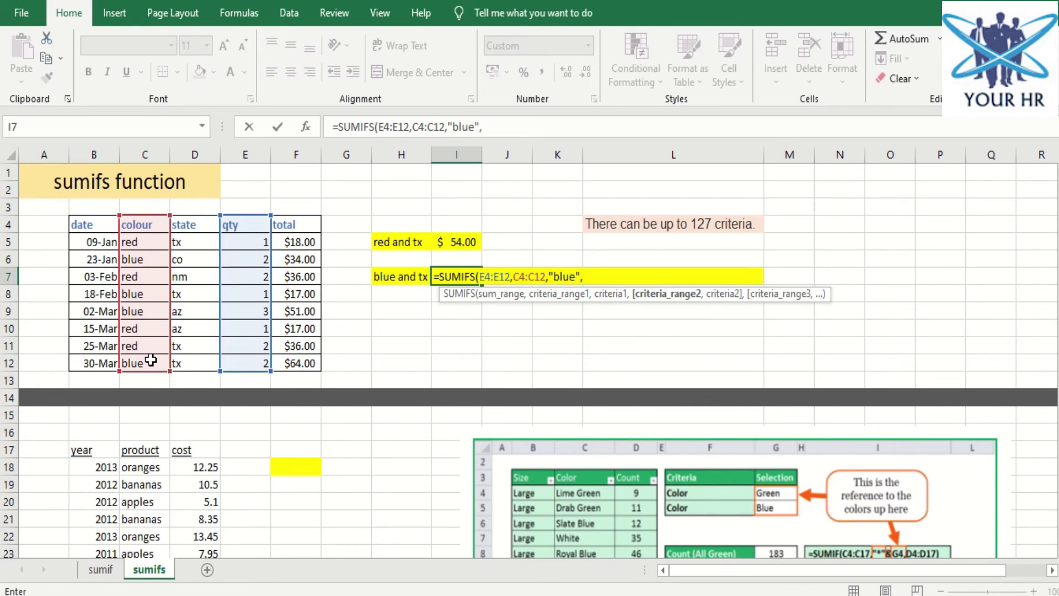
{"action": "left_click_drag", "start_coordinate": [196, 225], "coordinate": [198, 362]}
{"action": "type", "text": ",\"tx"}
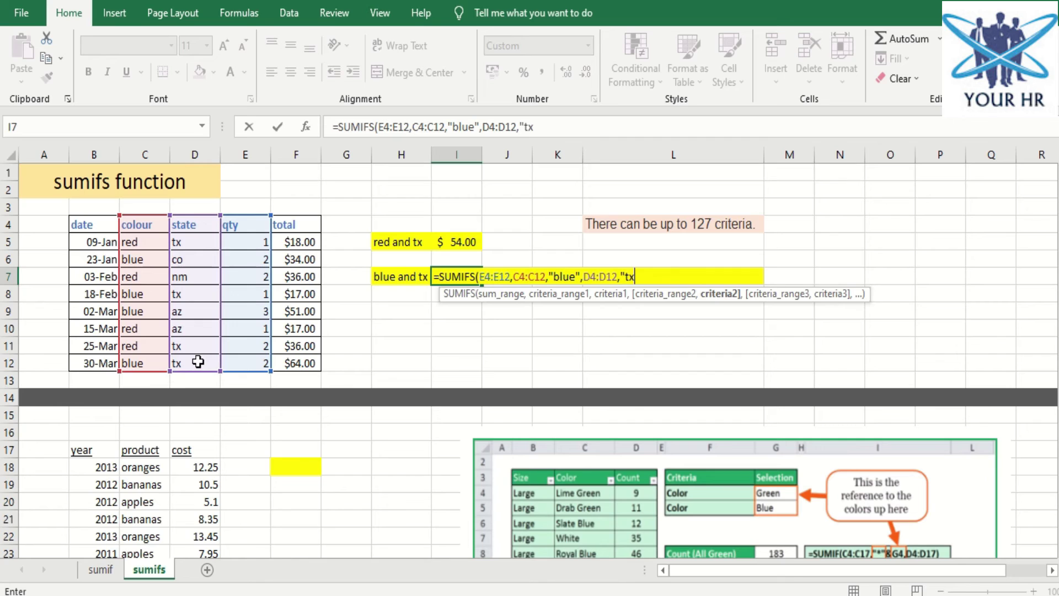
{"action": "type", "text": "\")"}
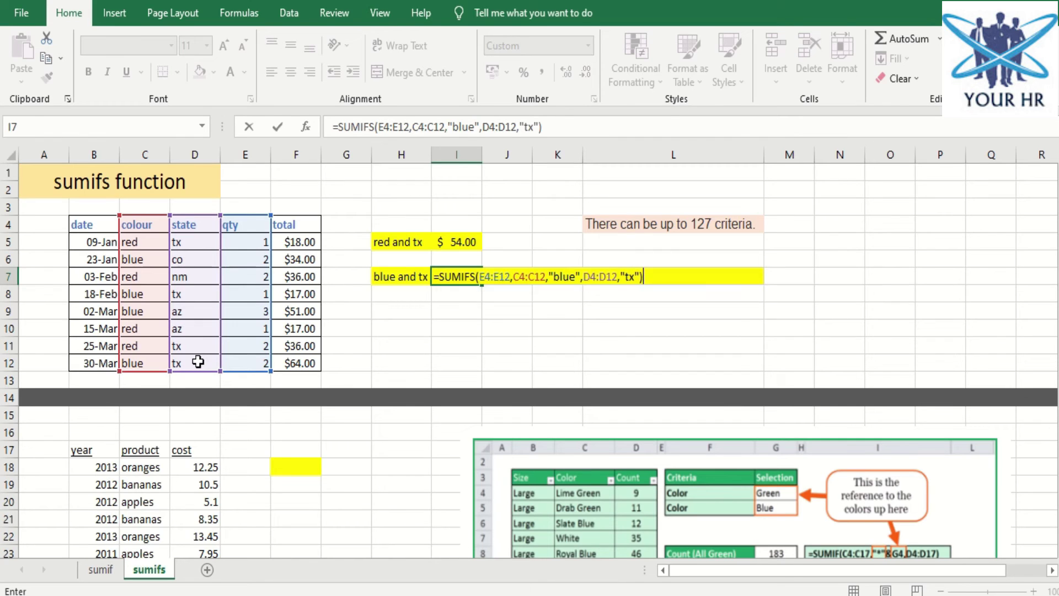
{"action": "key", "text": "Return"}
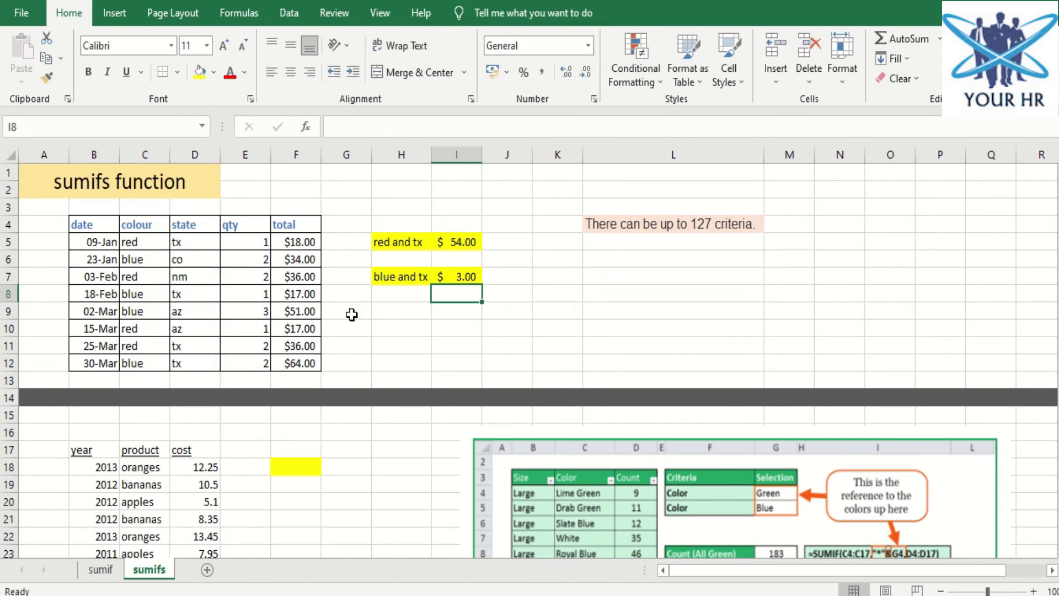
Check the SUMIFS formula in I7 against the sales table's blue and tx rows, including rows 8 and 12.
{"action": "left_click", "coordinate": [453, 270]}
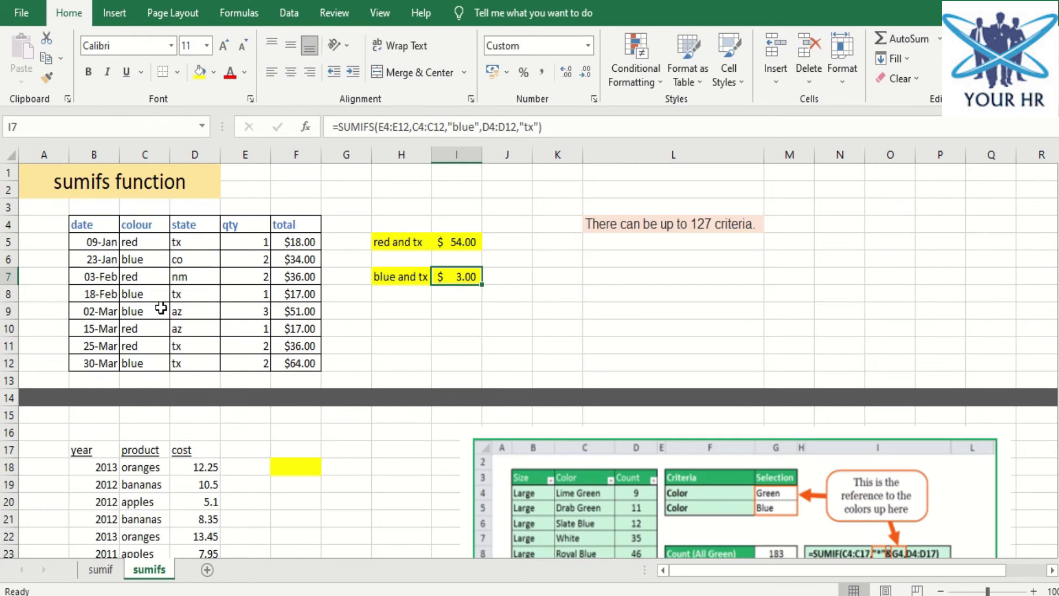
{"action": "left_click_drag", "start_coordinate": [146, 295], "coordinate": [315, 293]}
{"action": "left_click_drag", "start_coordinate": [143, 365], "coordinate": [287, 370]}
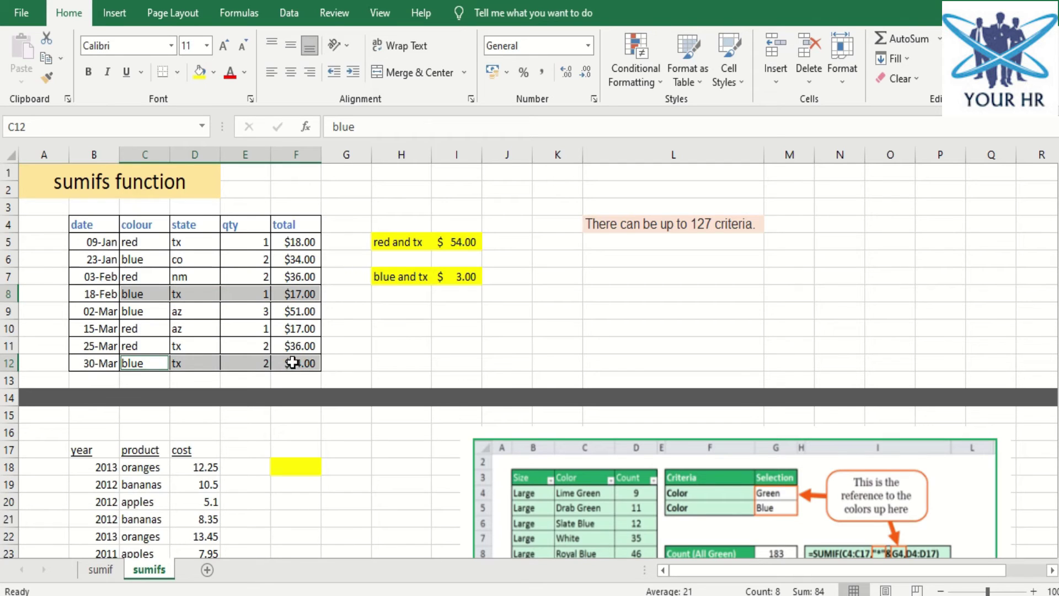
{"action": "left_click", "coordinate": [444, 280]}
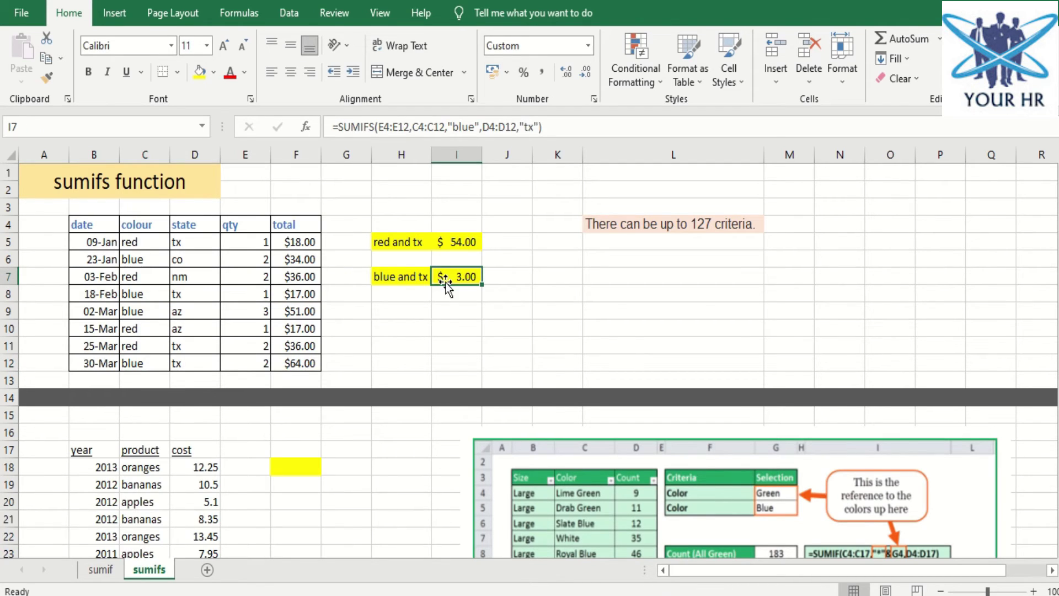
{"action": "left_click", "coordinate": [390, 277]}
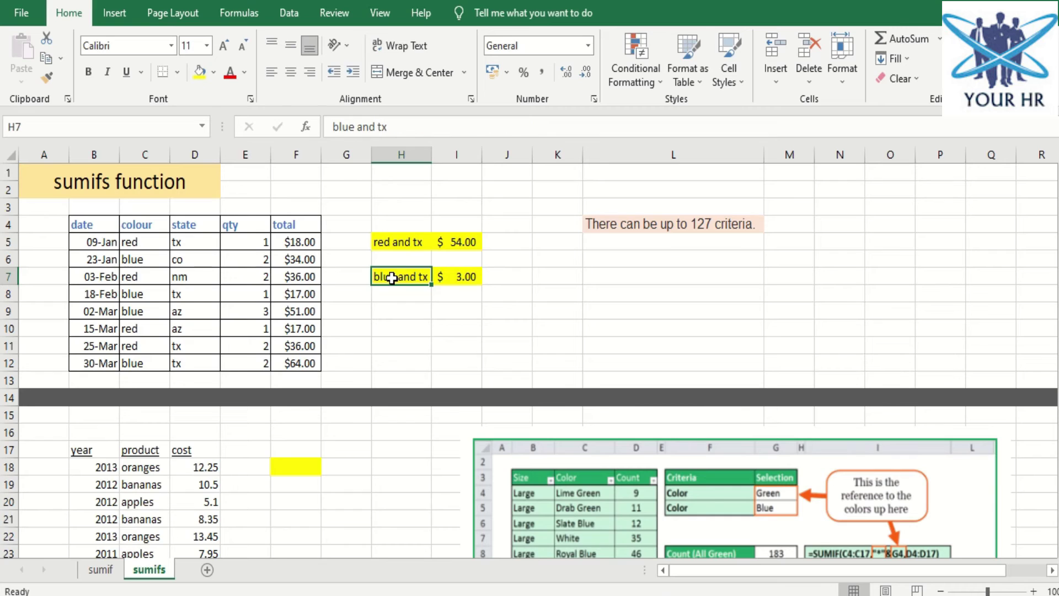
{"action": "double_click", "coordinate": [451, 275]}
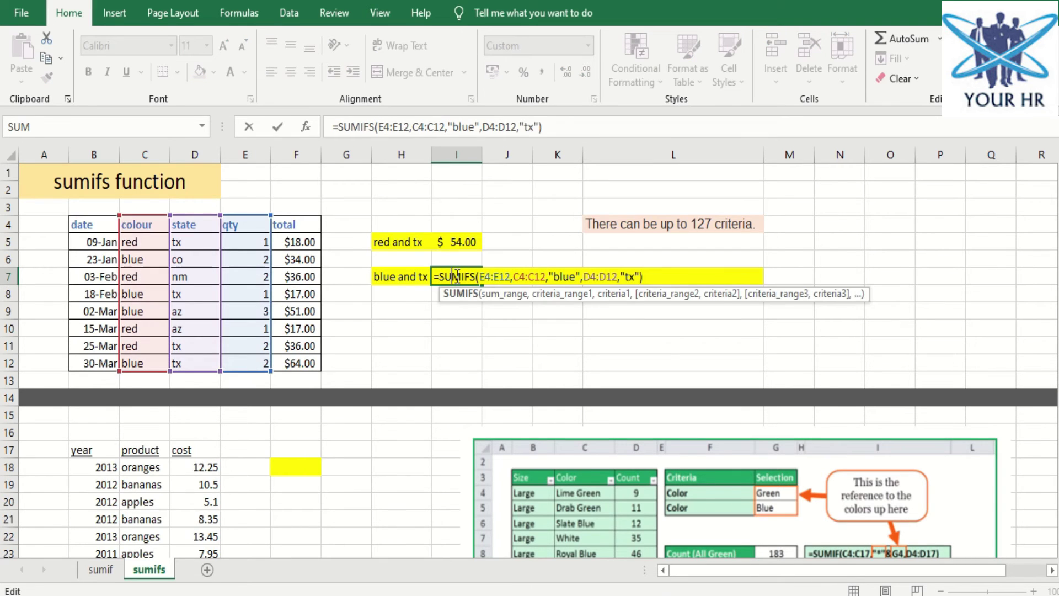
{"action": "left_click", "coordinate": [176, 360]}
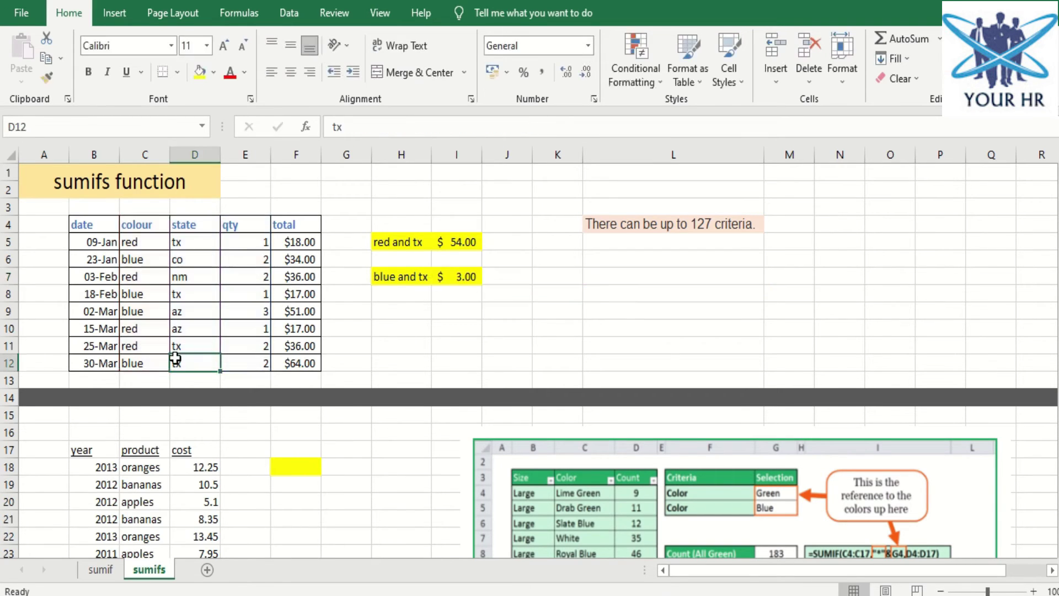
{"action": "double_click", "coordinate": [159, 359]}
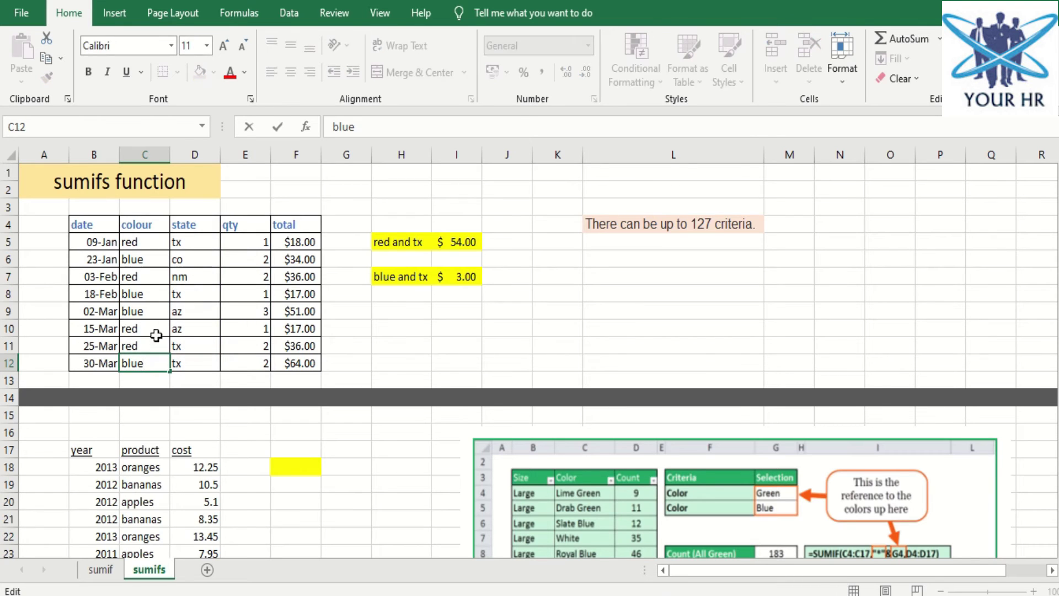
{"action": "double_click", "coordinate": [156, 309]}
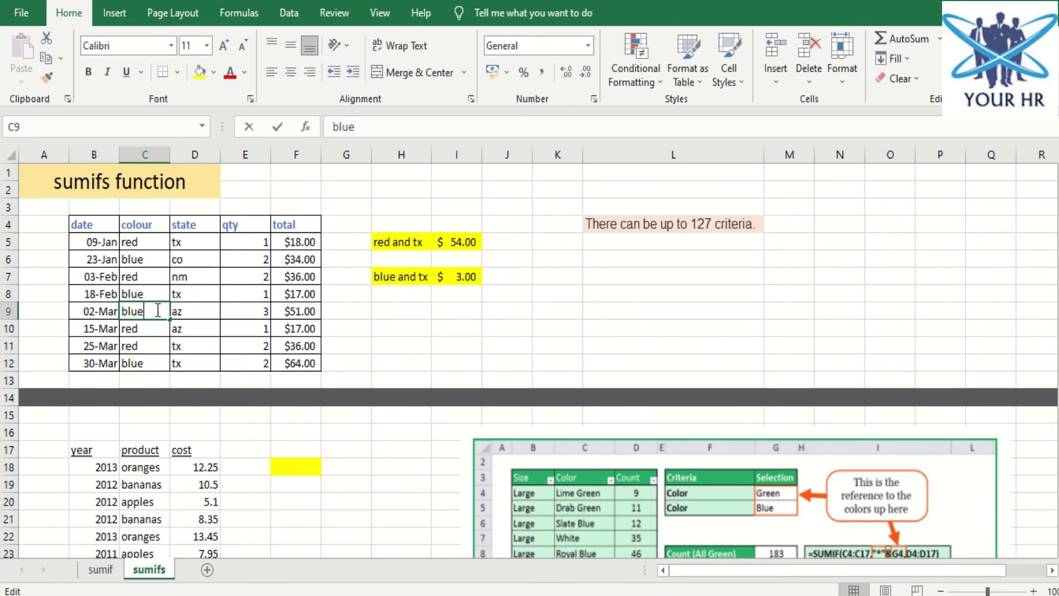
{"action": "double_click", "coordinate": [159, 293]}
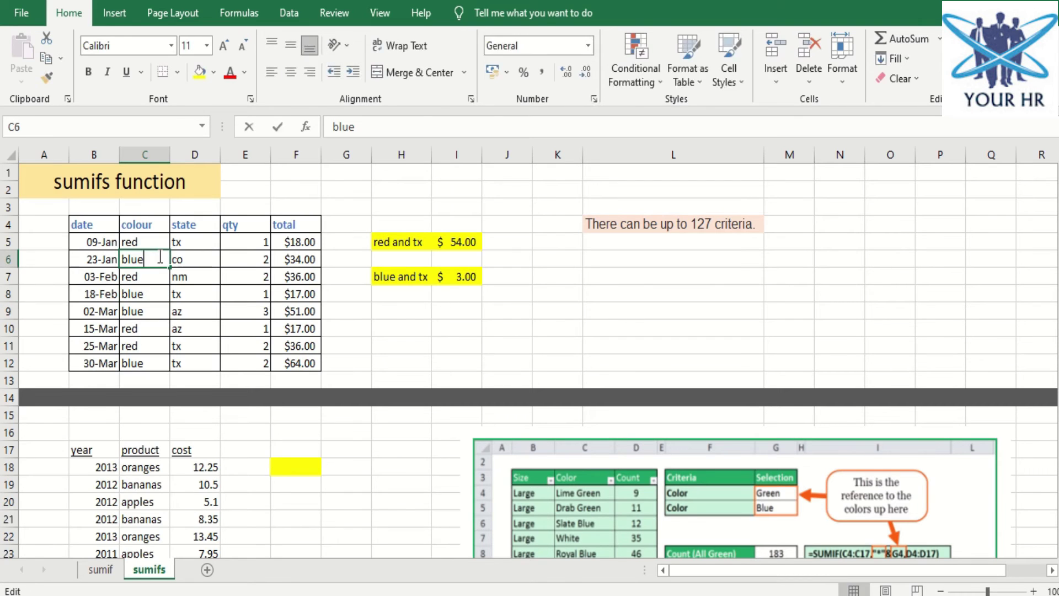
{"action": "left_click", "coordinate": [205, 295]}
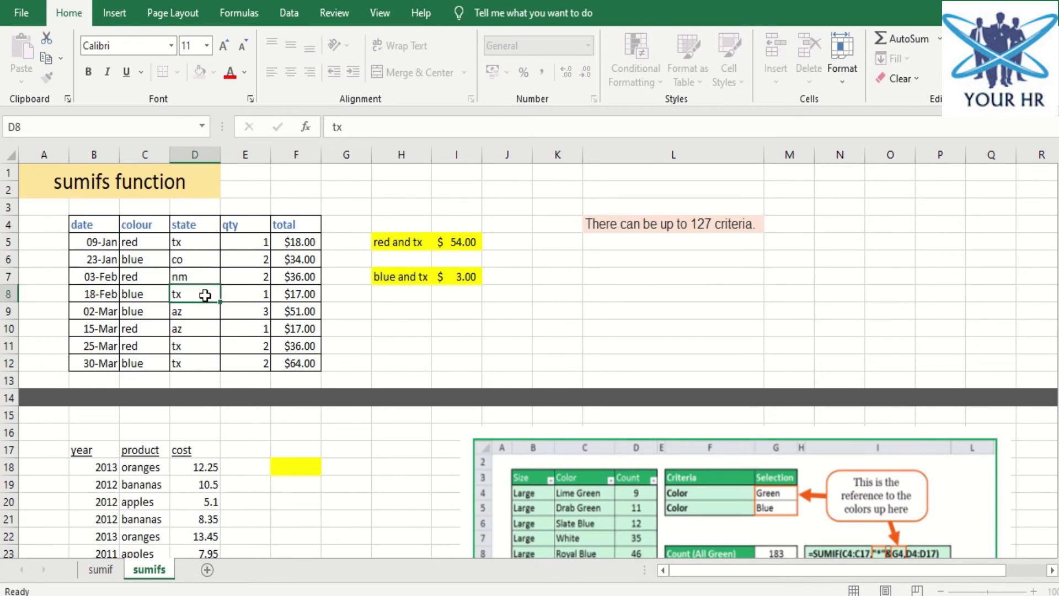
{"action": "double_click", "coordinate": [205, 345]}
{"action": "double_click", "coordinate": [205, 363]}
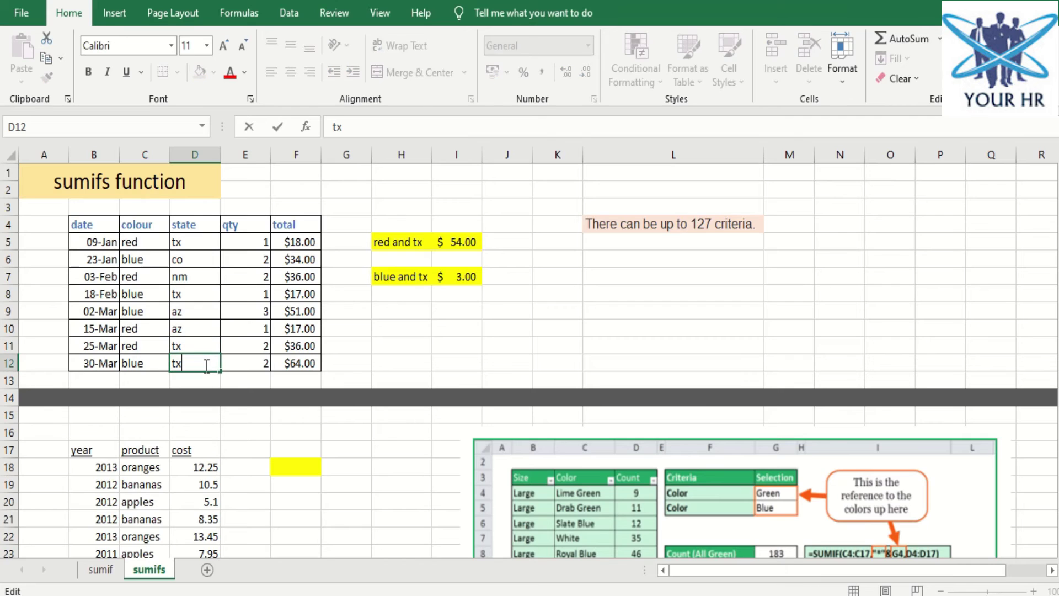
Widen column I and apply the Accounting number format to the blue and tx result in I7.
{"action": "left_click", "coordinate": [451, 275]}
{"action": "left_click_drag", "start_coordinate": [482, 154], "coordinate": [516, 154]}
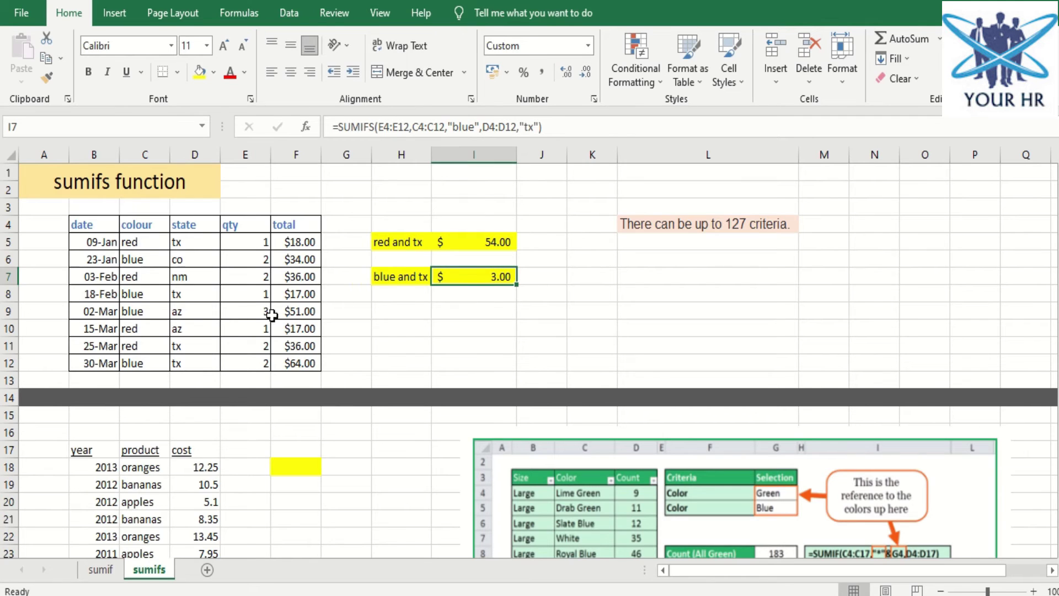
{"action": "left_click", "coordinate": [589, 46]}
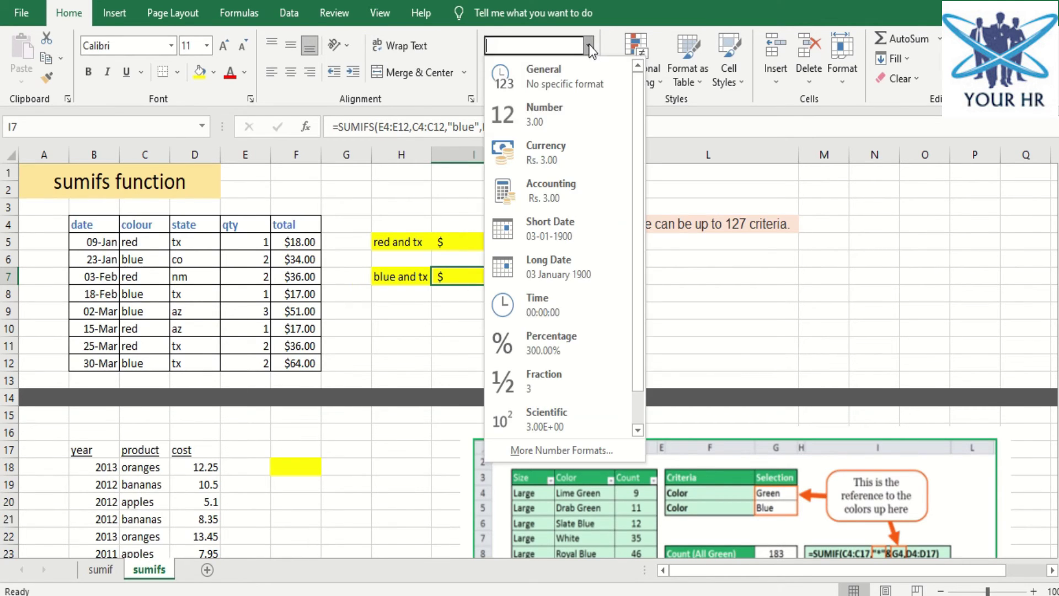
{"action": "left_click", "coordinate": [541, 199]}
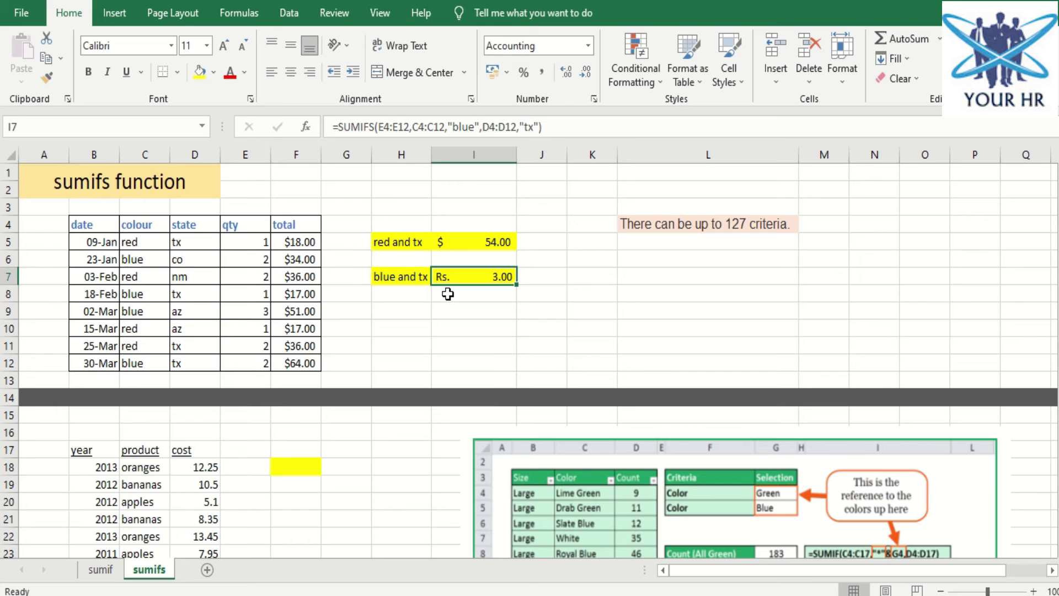
Compare the SUMIFS formulas in I5 and I7, checking their sum ranges and the matching blue and tx rows.
{"action": "left_click", "coordinate": [488, 245]}
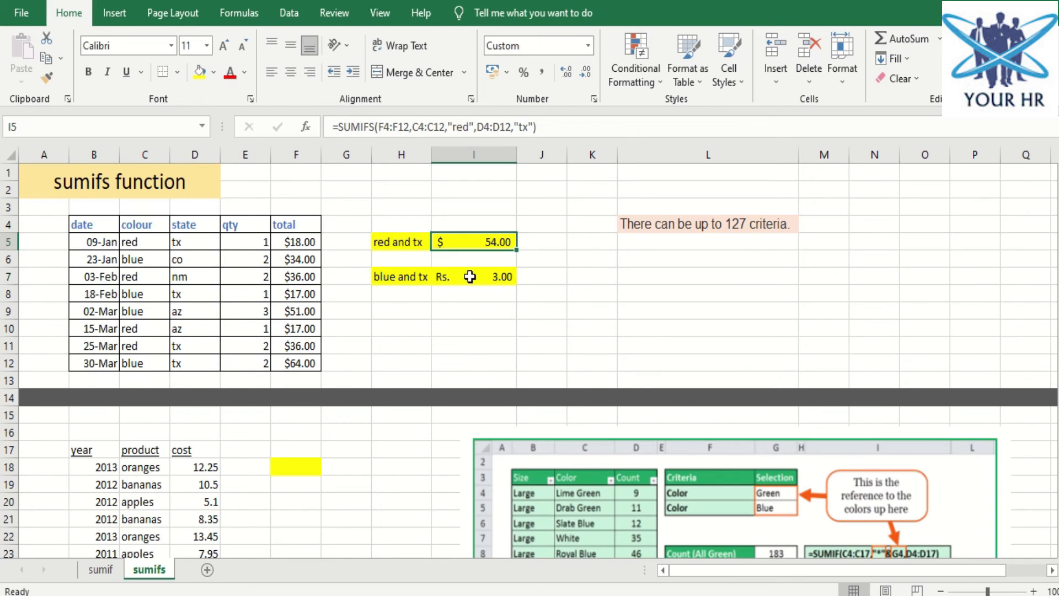
{"action": "left_click", "coordinate": [470, 278]}
{"action": "left_click_drag", "start_coordinate": [141, 358], "coordinate": [201, 362]}
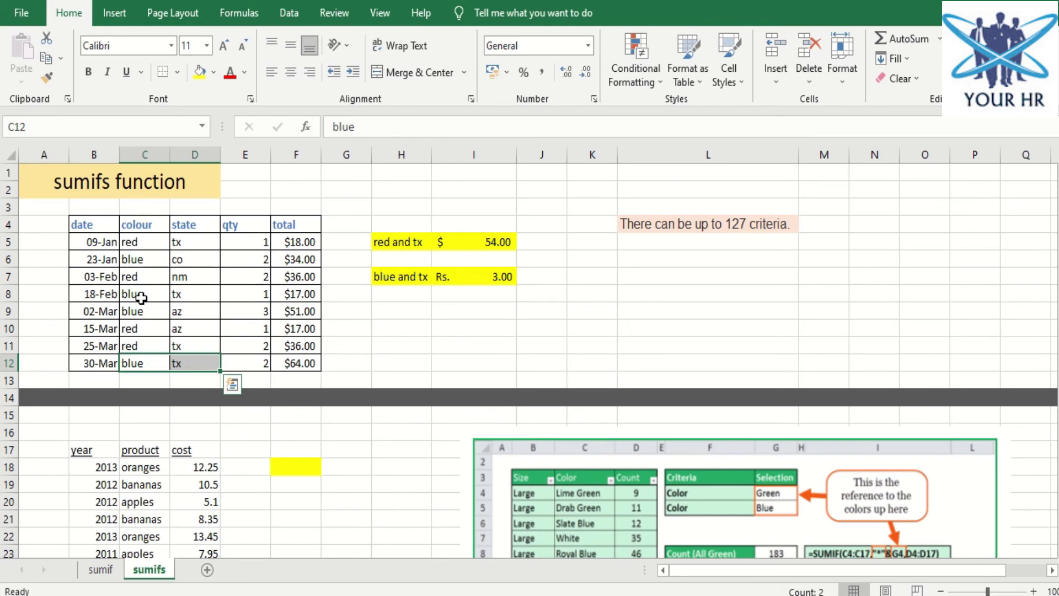
{"action": "left_click_drag", "start_coordinate": [141, 295], "coordinate": [243, 298]}
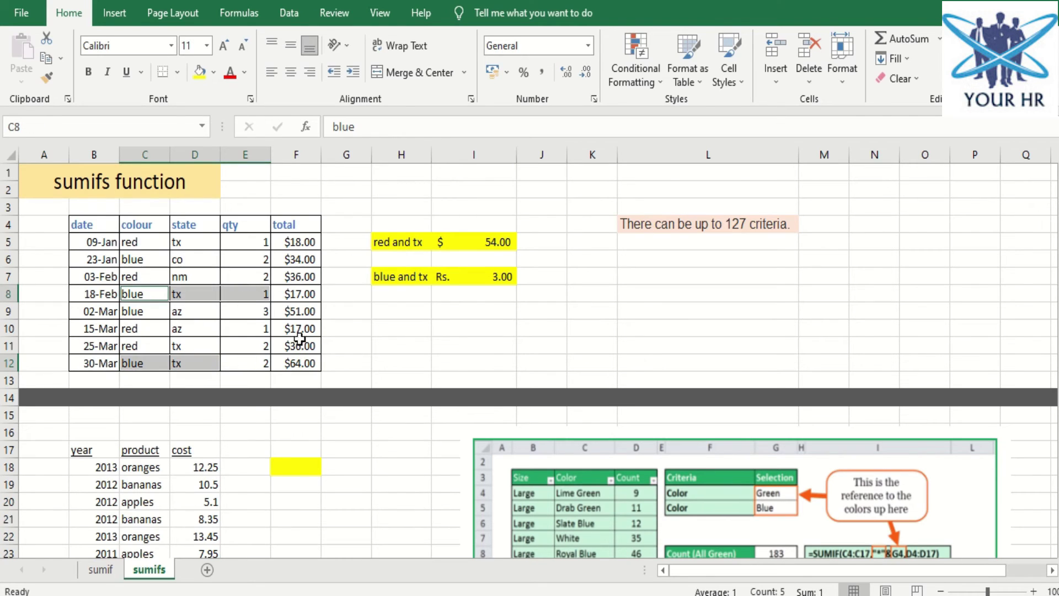
{"action": "left_click", "coordinate": [458, 277]}
{"action": "left_click", "coordinate": [483, 241]}
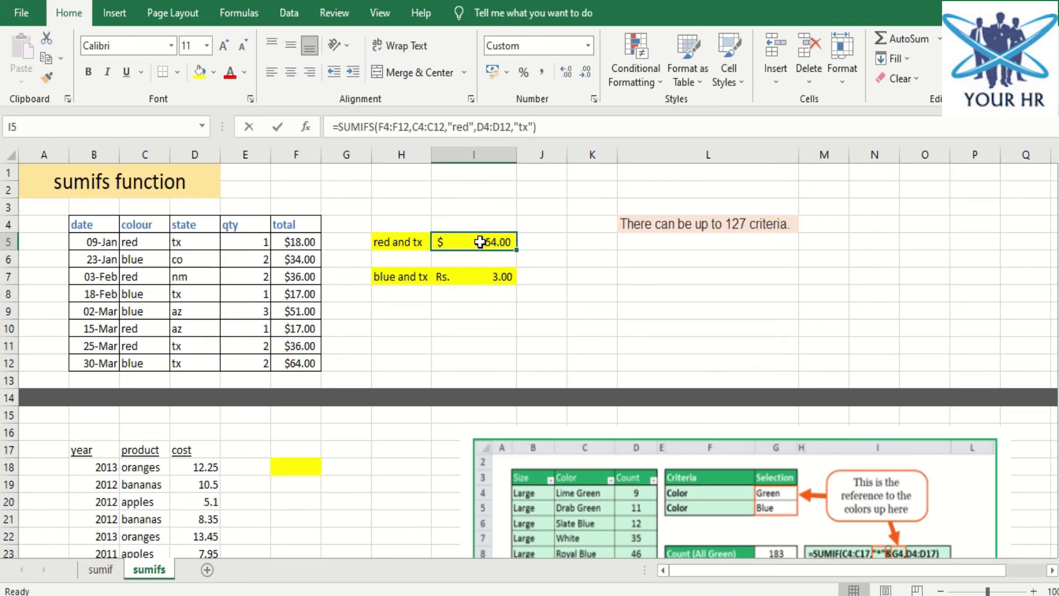
{"action": "double_click", "coordinate": [491, 243]}
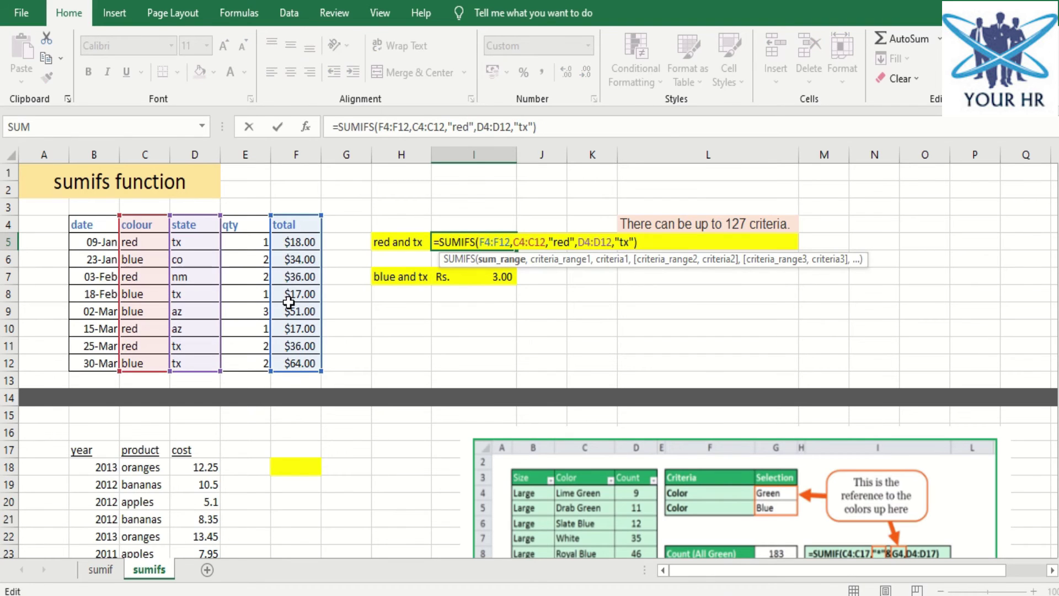
{"action": "key", "text": "Escape"}
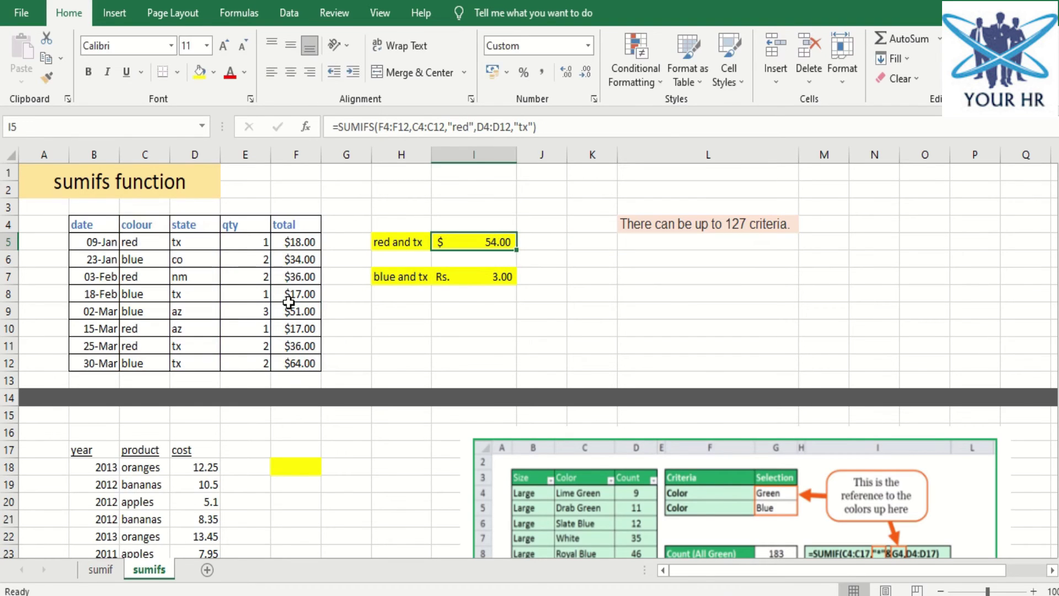
{"action": "double_click", "coordinate": [461, 277]}
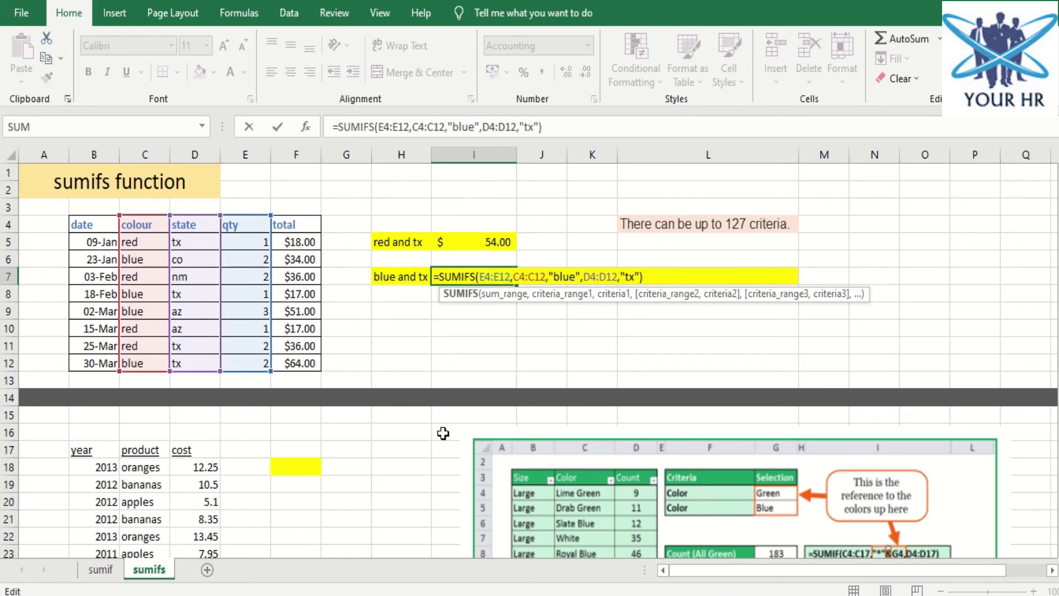
{"action": "key", "text": "Escape"}
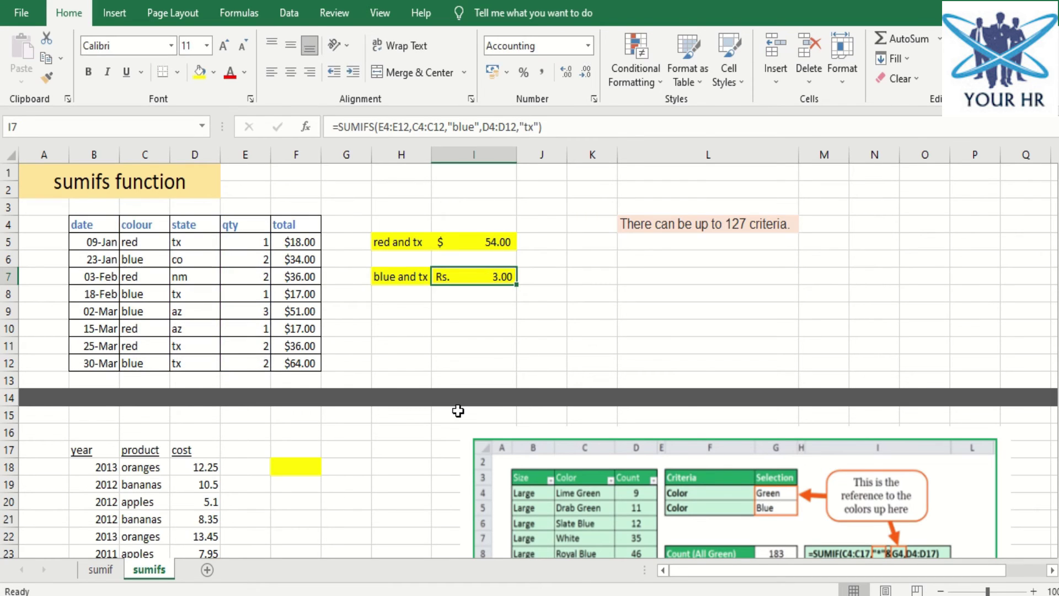
Move the SUMIF example picture closer to the year, product and cost table, so it starts in column H.
{"action": "scroll", "coordinate": [457, 410], "scroll_direction": "down", "scroll_amount": 2}
{"action": "scroll", "coordinate": [458, 410], "scroll_direction": "down", "scroll_amount": 2}
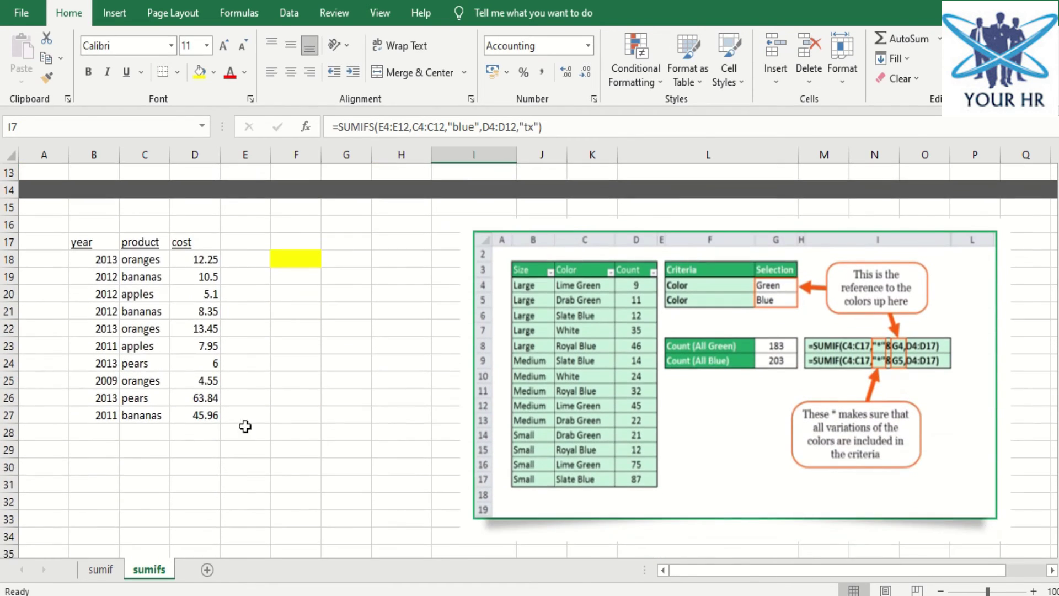
{"action": "left_click", "coordinate": [242, 426]}
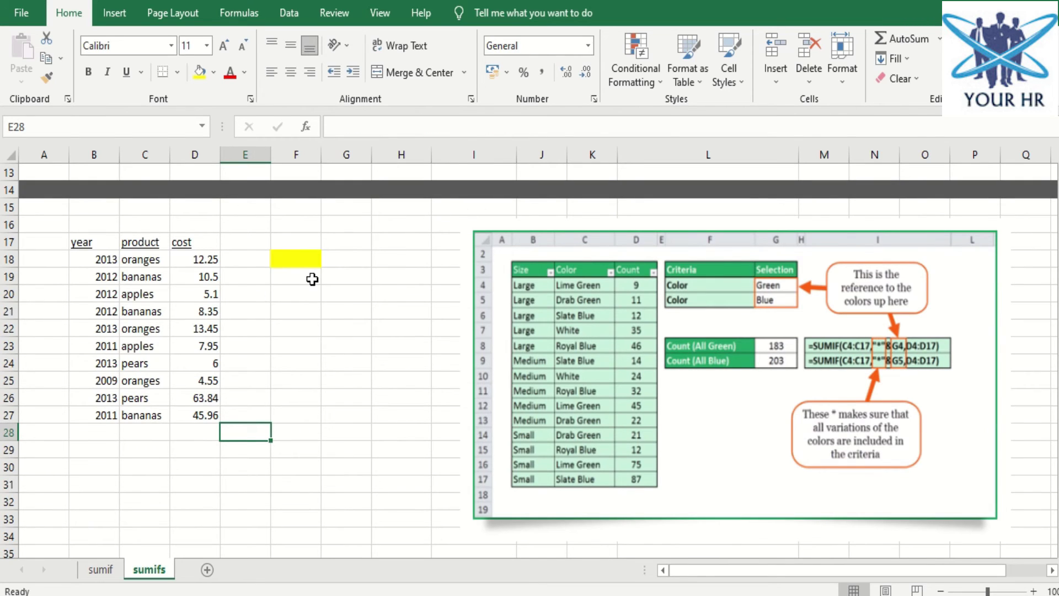
{"action": "double_click", "coordinate": [613, 296]}
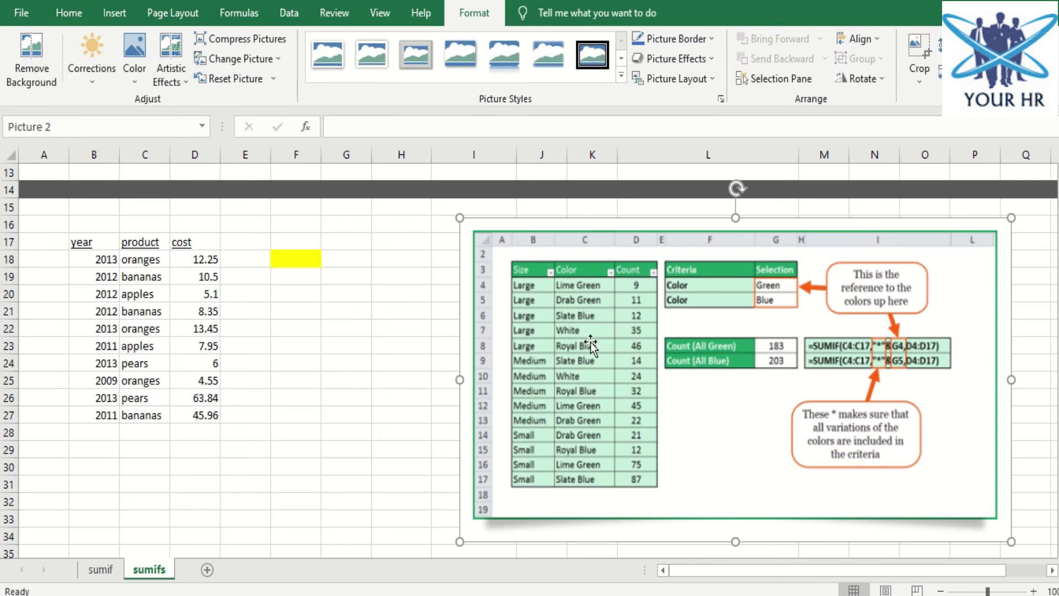
{"action": "left_click_drag", "start_coordinate": [734, 334], "coordinate": [664, 328]}
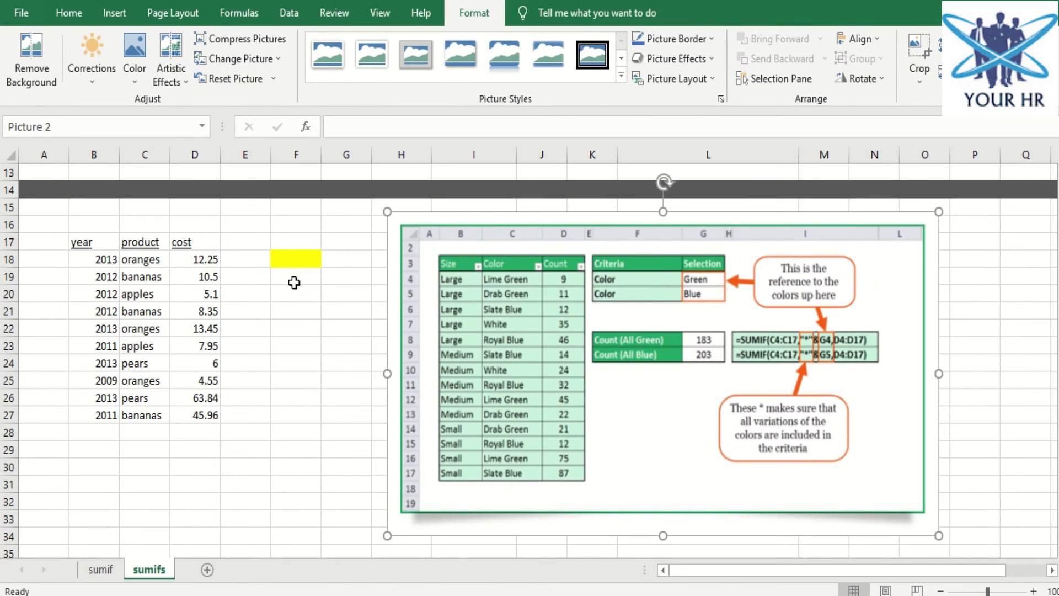
Start a SUMIFS formula in F18 with D17:D27 as the sum range and B17:B27 matched to B18 as the first criterion.
{"action": "left_click", "coordinate": [293, 264]}
{"action": "type", "text": "="}
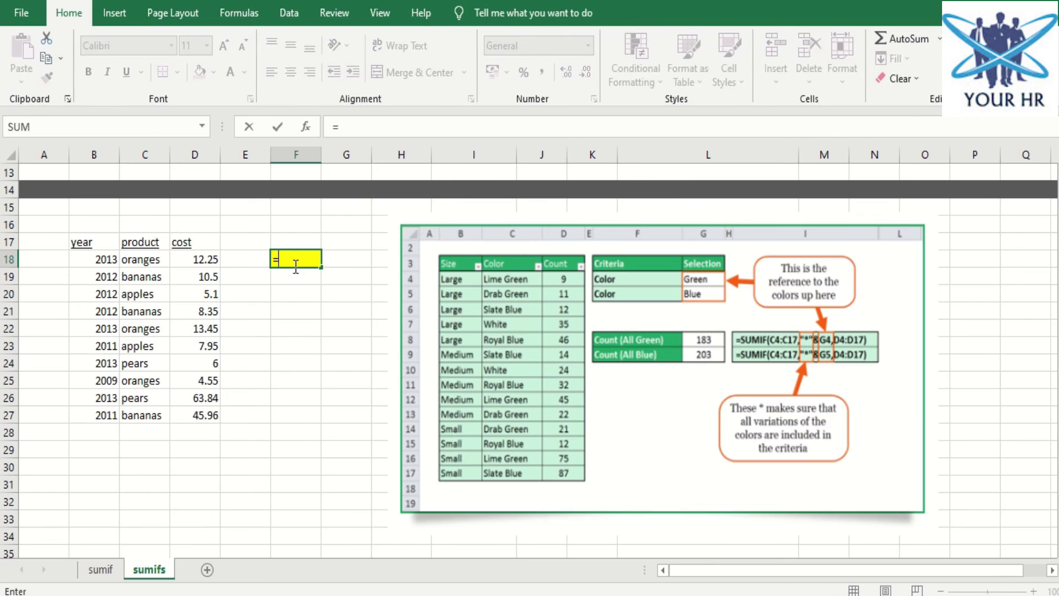
{"action": "type", "text": "sumifs"}
{"action": "key", "text": "Tab"}
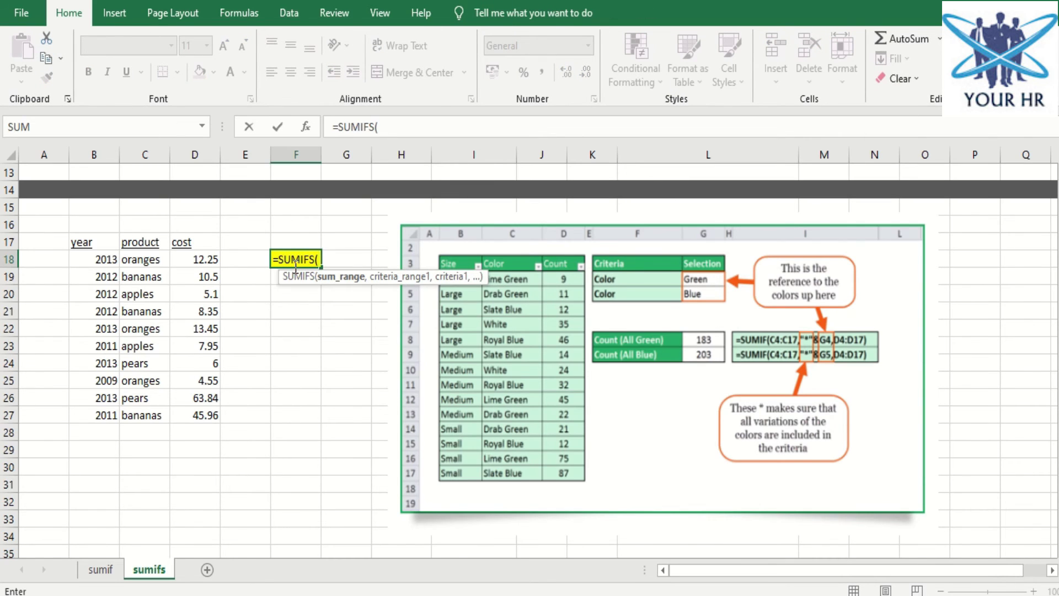
{"action": "left_click_drag", "start_coordinate": [187, 242], "coordinate": [188, 414]}
{"action": "type", "text": ","}
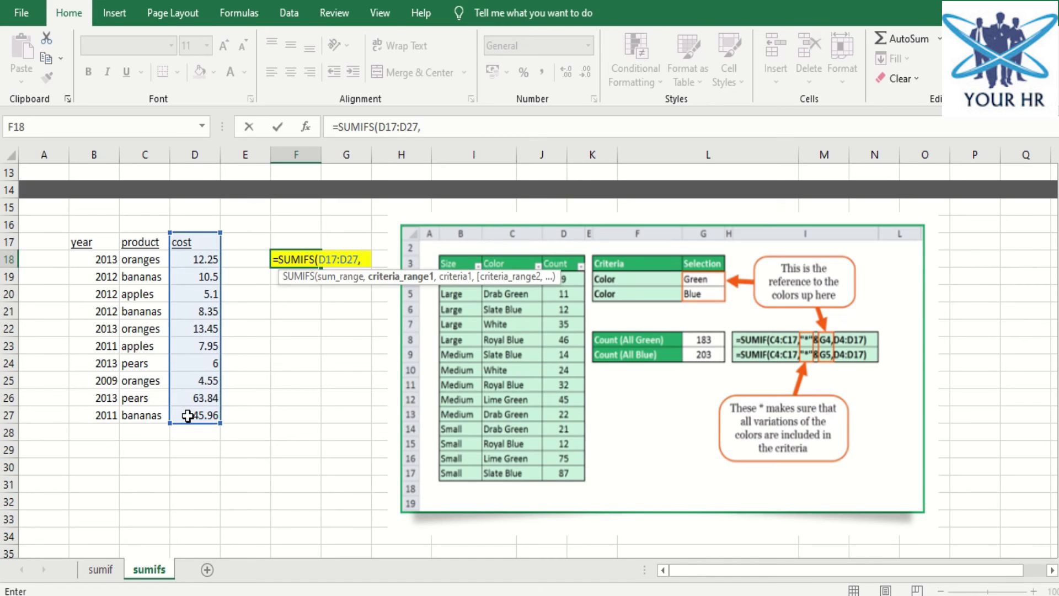
{"action": "left_click_drag", "start_coordinate": [102, 245], "coordinate": [103, 411]}
{"action": "type", "text": ","}
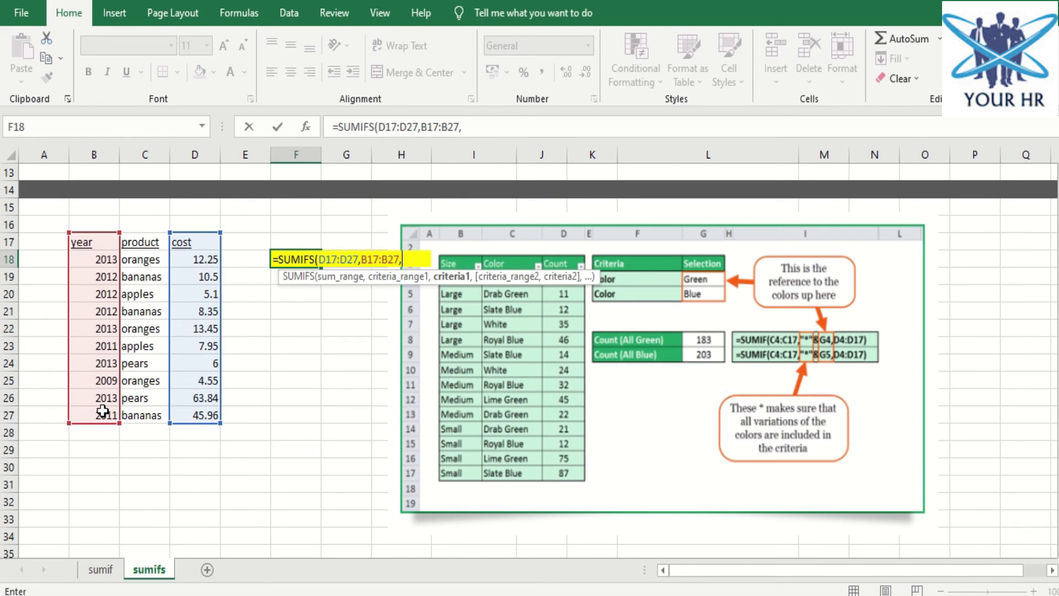
{"action": "left_click", "coordinate": [101, 261]}
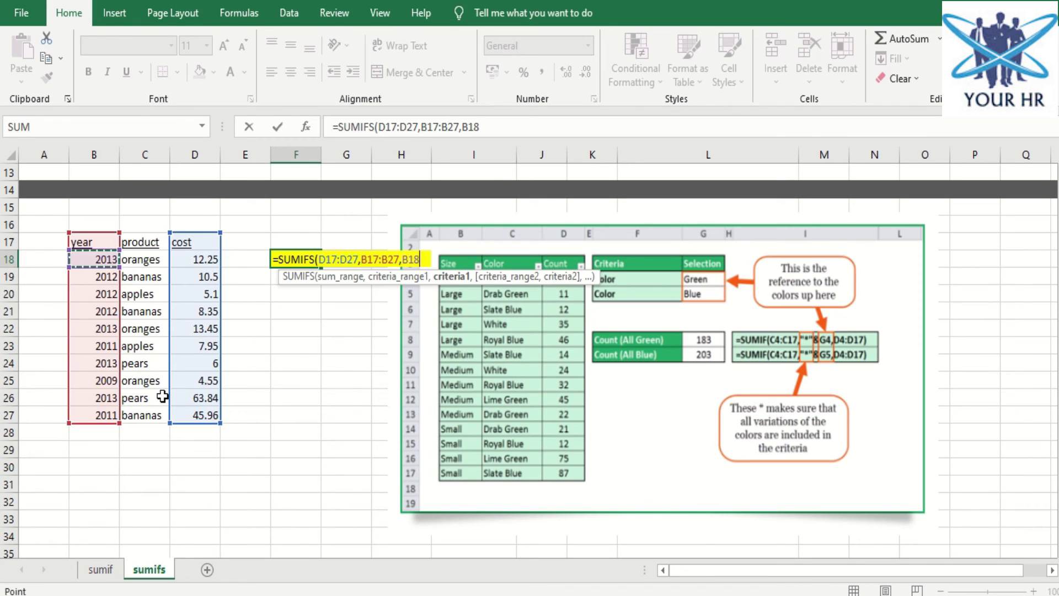
{"action": "type", "text": ","}
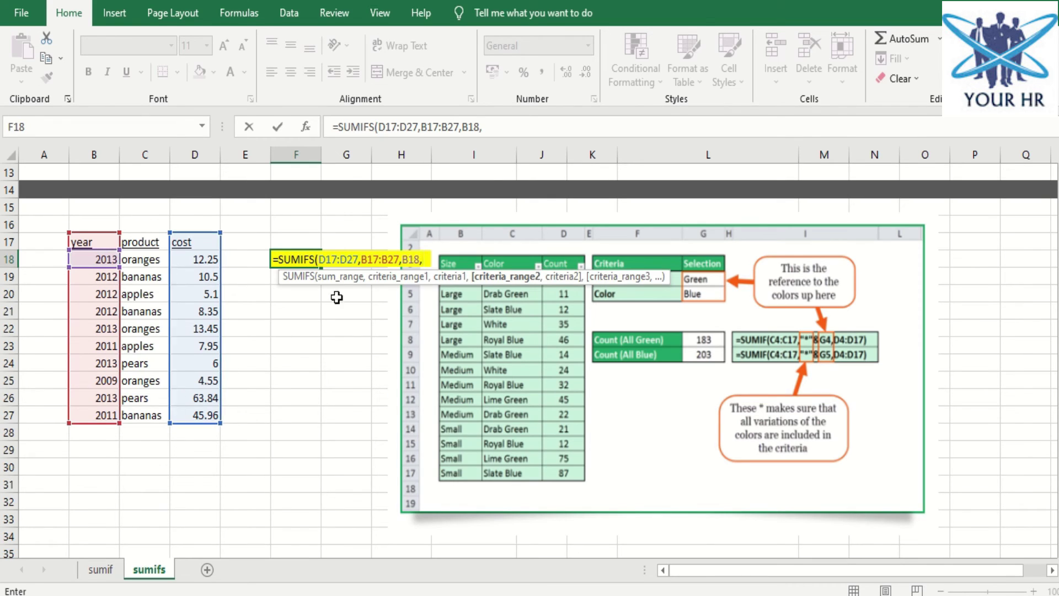
Complete the SUMIFS formula in F18 with C17:C27 as the second criteria range and C18 as its criterion.
{"action": "left_click_drag", "start_coordinate": [147, 241], "coordinate": [150, 411]}
{"action": "type", "text": "m"}
{"action": "key", "text": "BackSpace"}
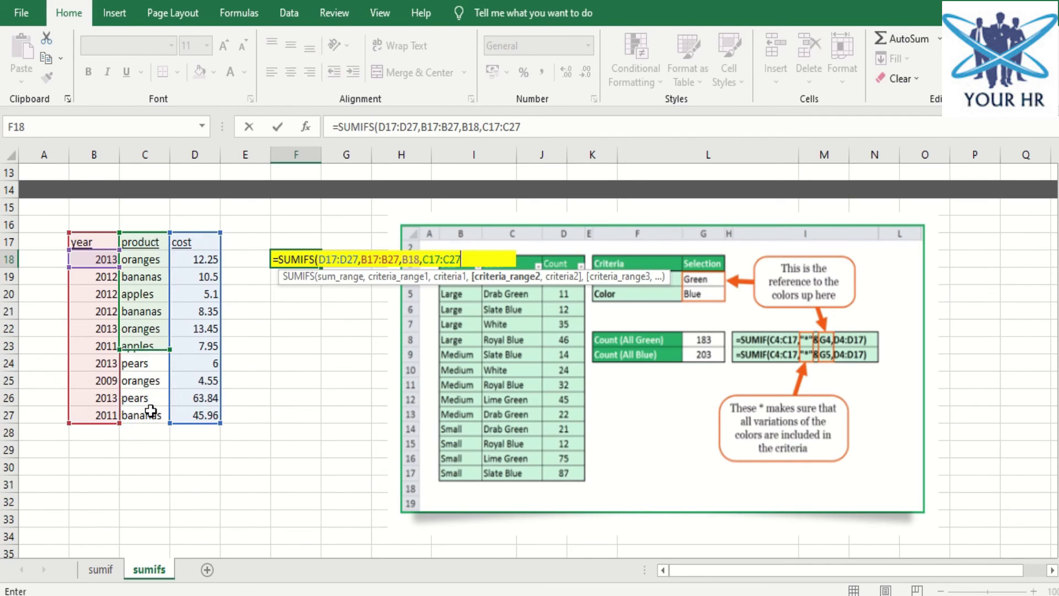
{"action": "type", "text": ","}
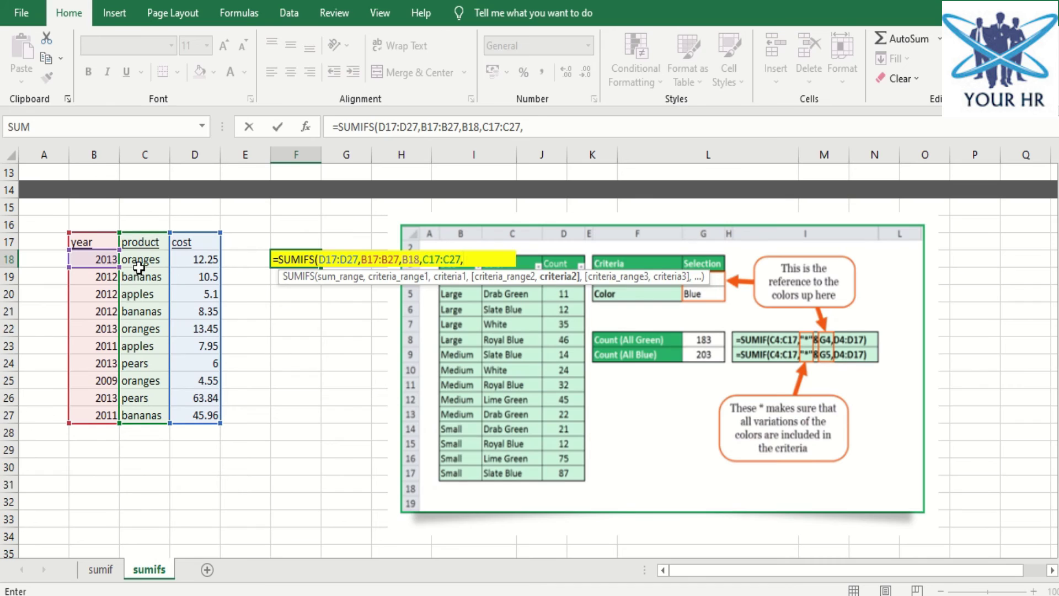
{"action": "left_click", "coordinate": [138, 271]}
{"action": "left_click", "coordinate": [148, 259]}
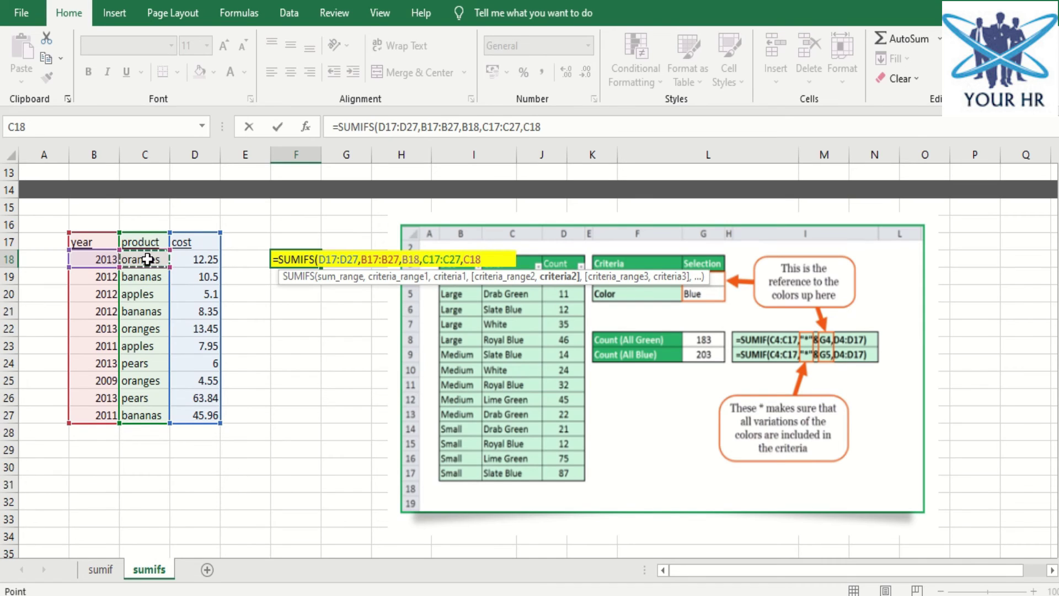
{"action": "type", "text": ")"}
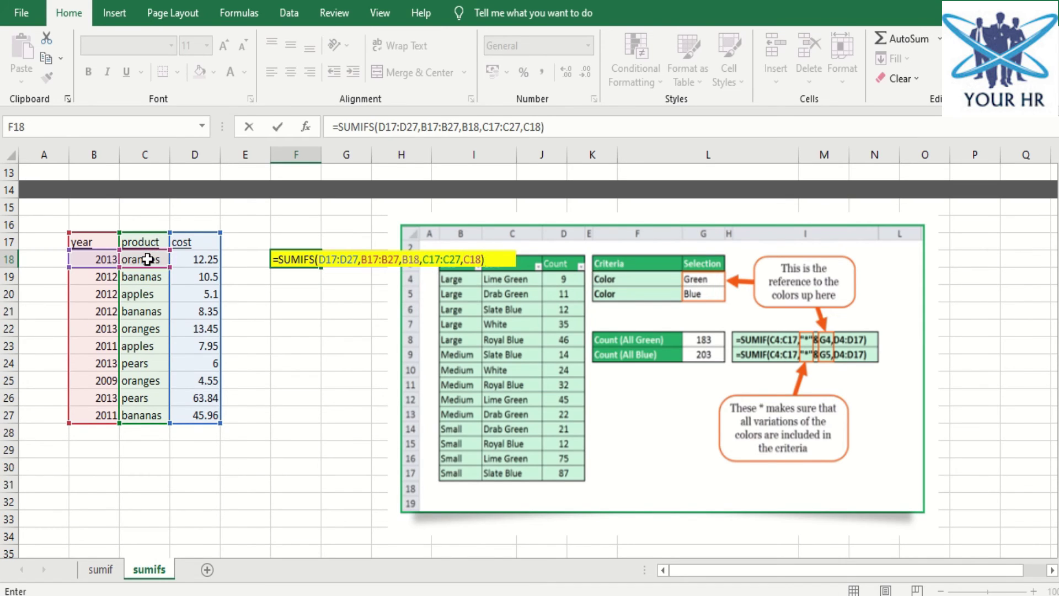
{"action": "key", "text": "Return"}
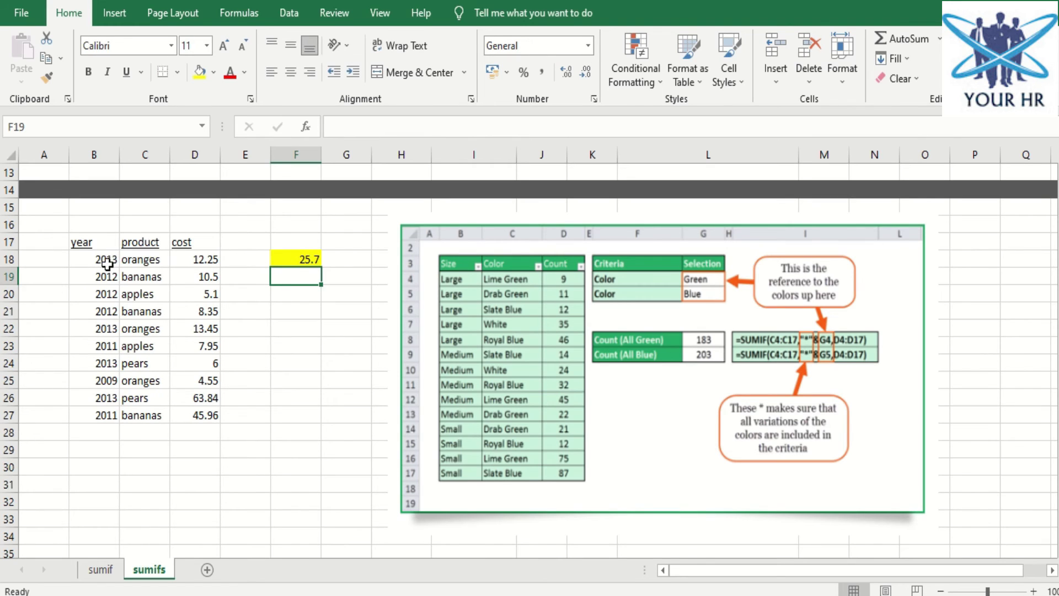
Check the F18 result against the two 2013 oranges rows in the year, product and cost table.
{"action": "left_click_drag", "start_coordinate": [106, 260], "coordinate": [209, 260]}
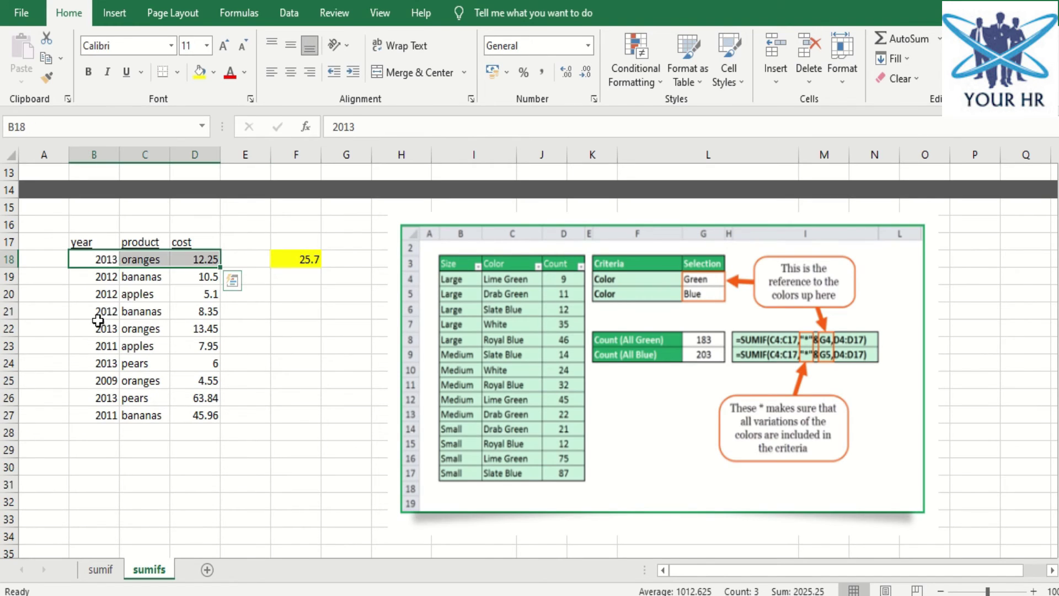
{"action": "left_click_drag", "start_coordinate": [102, 328], "coordinate": [194, 323], "text": "ctrl"}
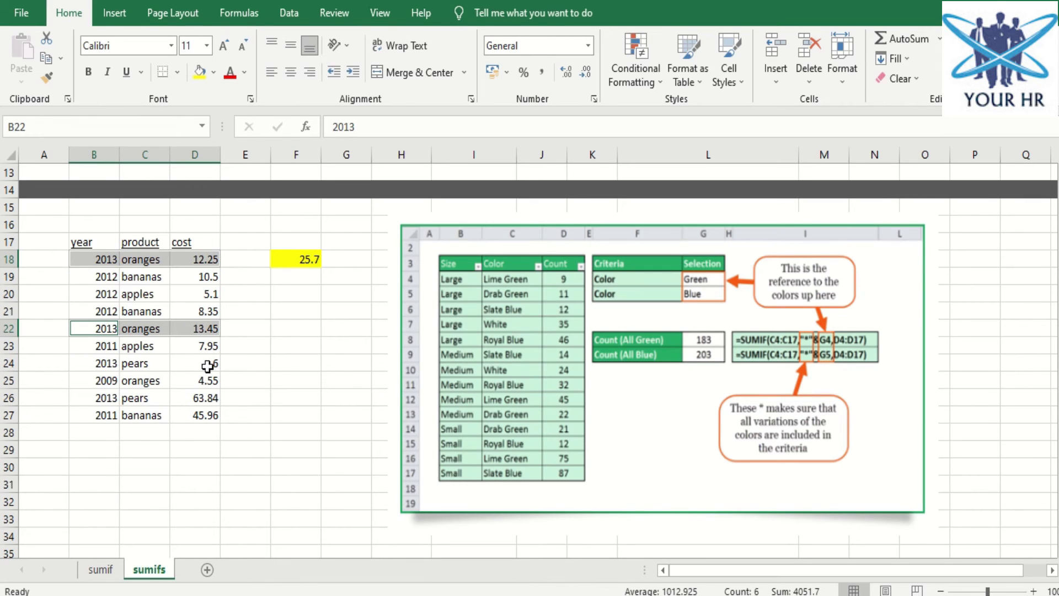
{"action": "left_click", "coordinate": [303, 322]}
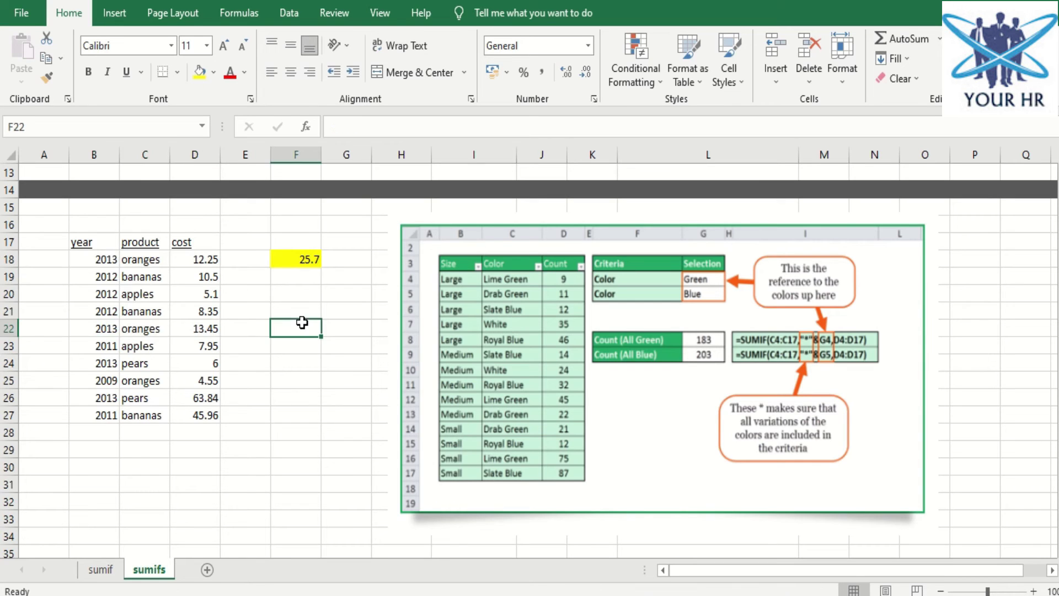
{"action": "scroll", "coordinate": [302, 322], "scroll_direction": "up", "scroll_amount": 4}
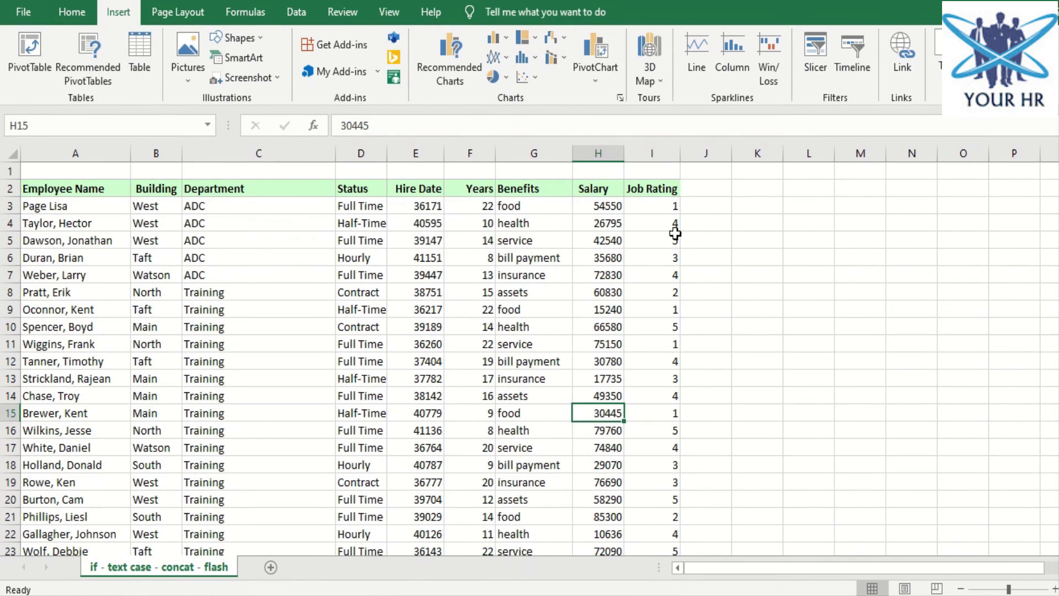
Start an IFERROR formula in J3 with the test I3>2 on the job rating, and try to enter it without an error value.
{"action": "left_click", "coordinate": [815, 291]}
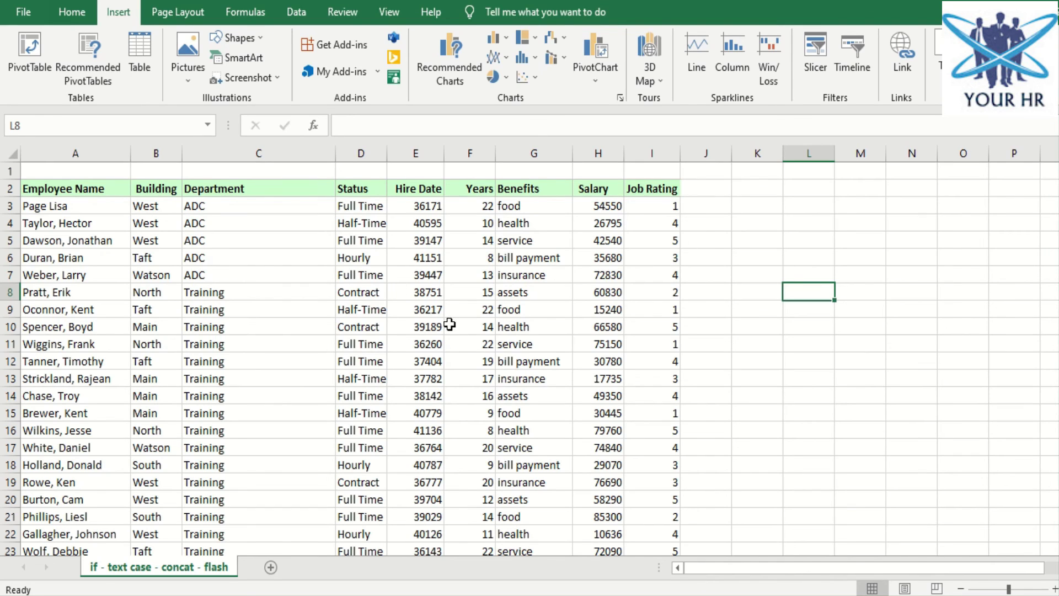
{"action": "left_click", "coordinate": [701, 203]}
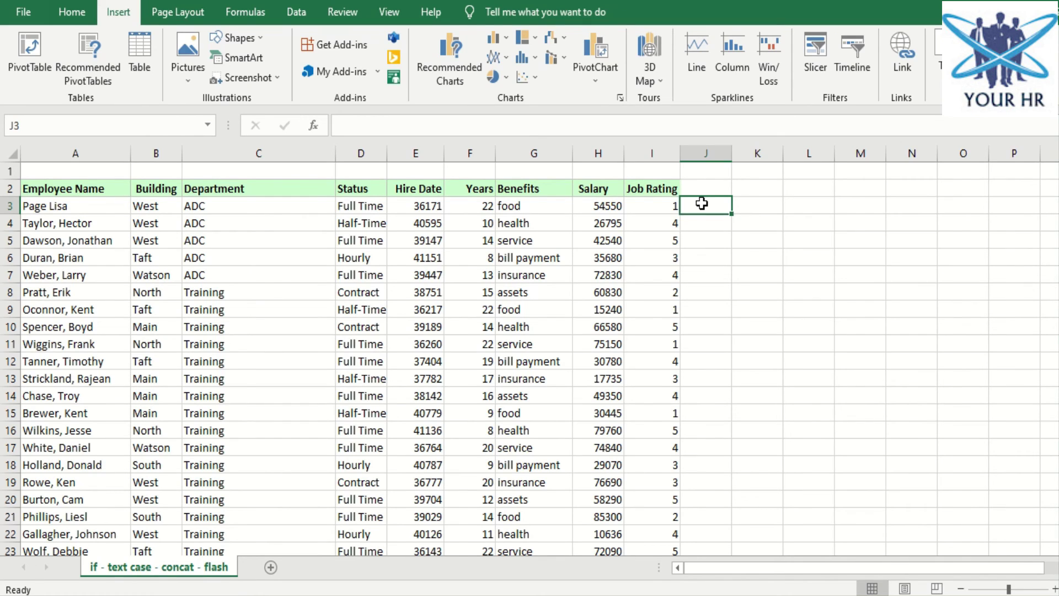
{"action": "type", "text": "=ifer"}
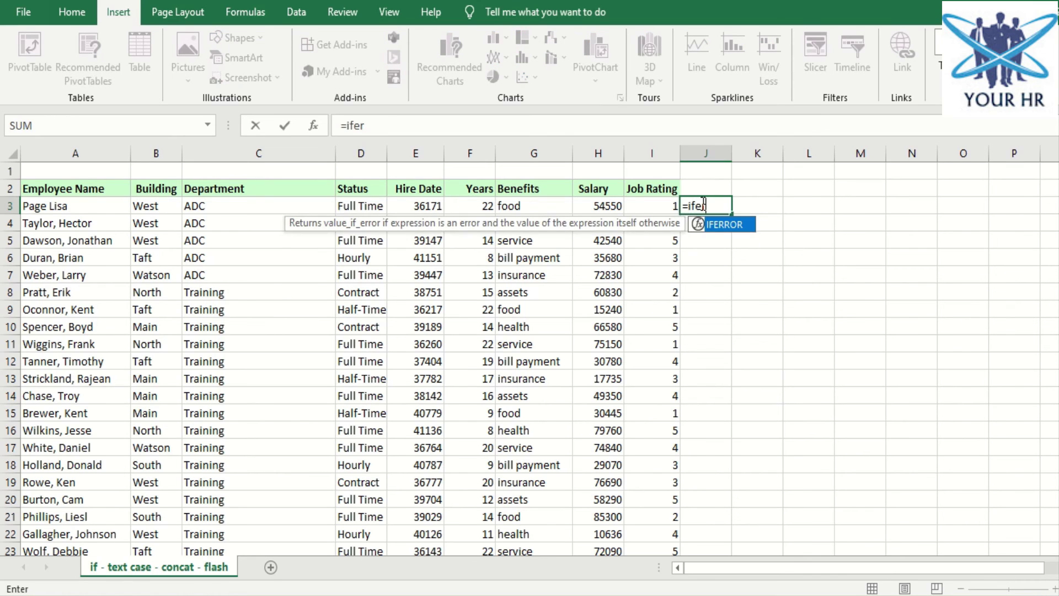
{"action": "key", "text": "Tab"}
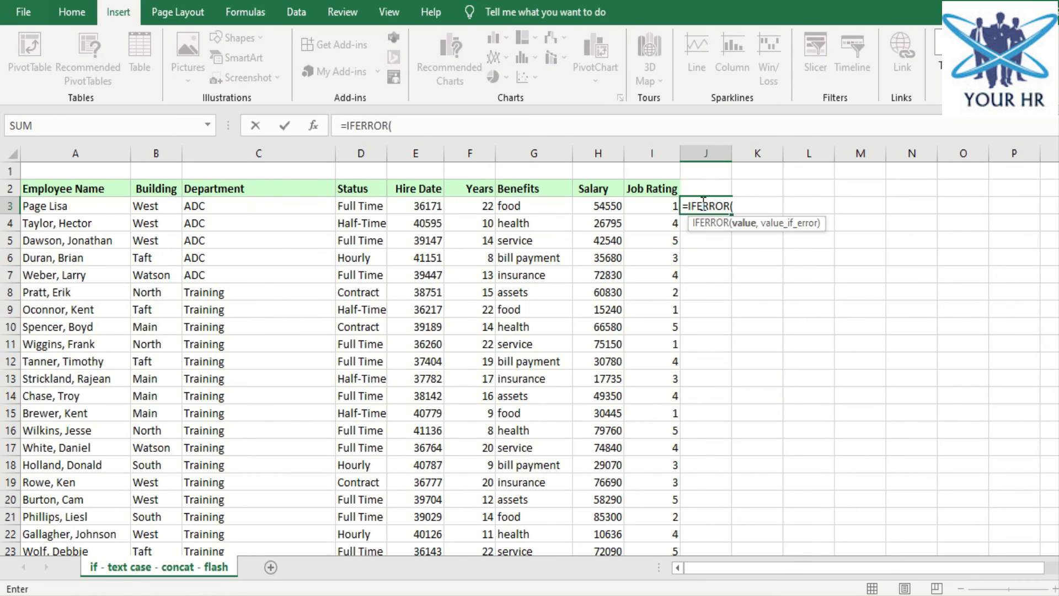
{"action": "left_click", "coordinate": [664, 206]}
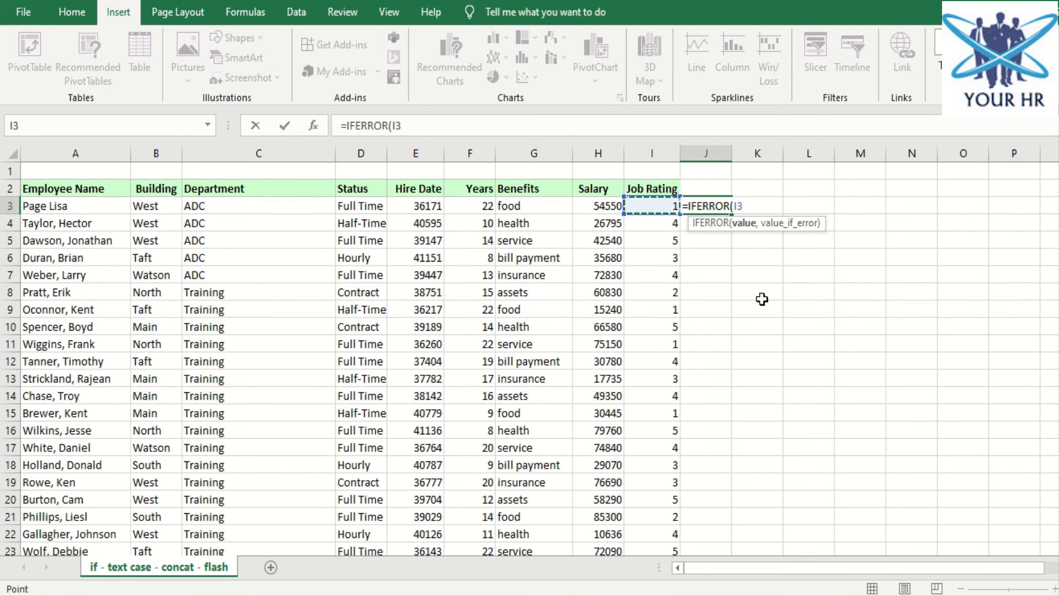
{"action": "type", "text": ">2,"}
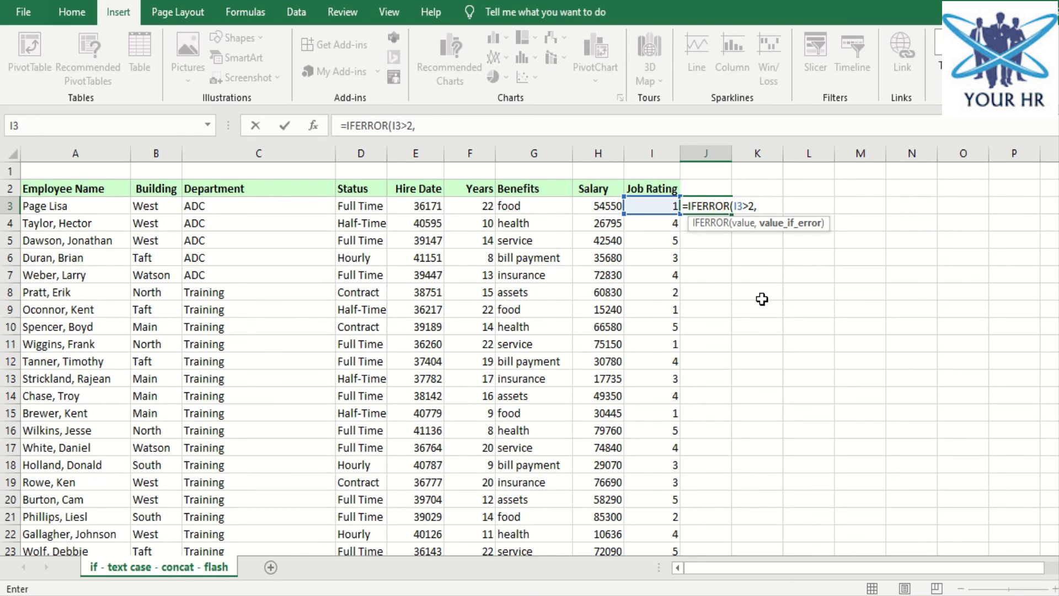
{"action": "key", "text": "BackSpace"}
{"action": "type", "text": ")"}
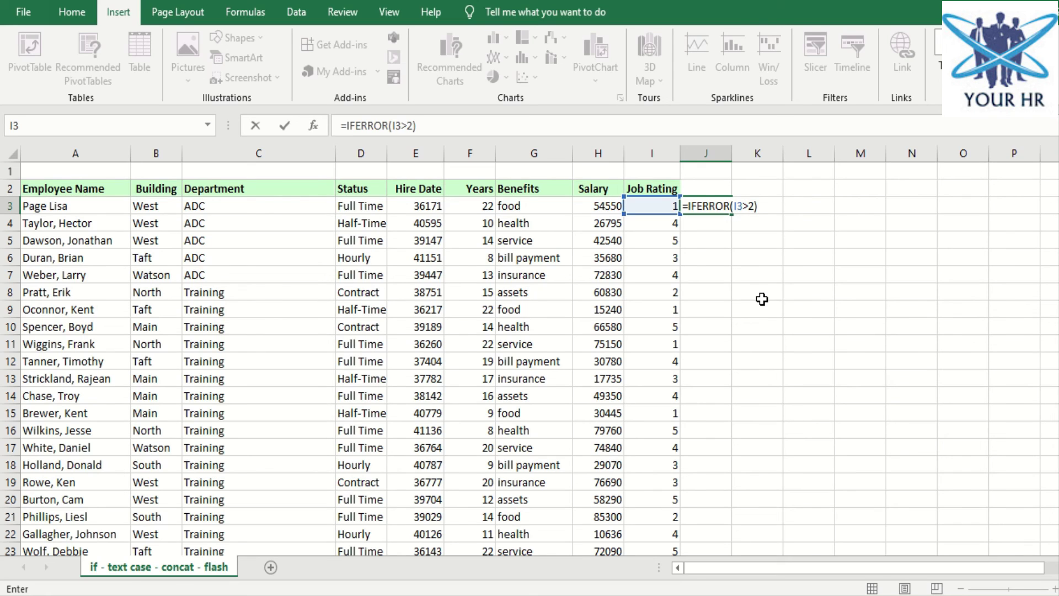
{"action": "key", "text": "Return"}
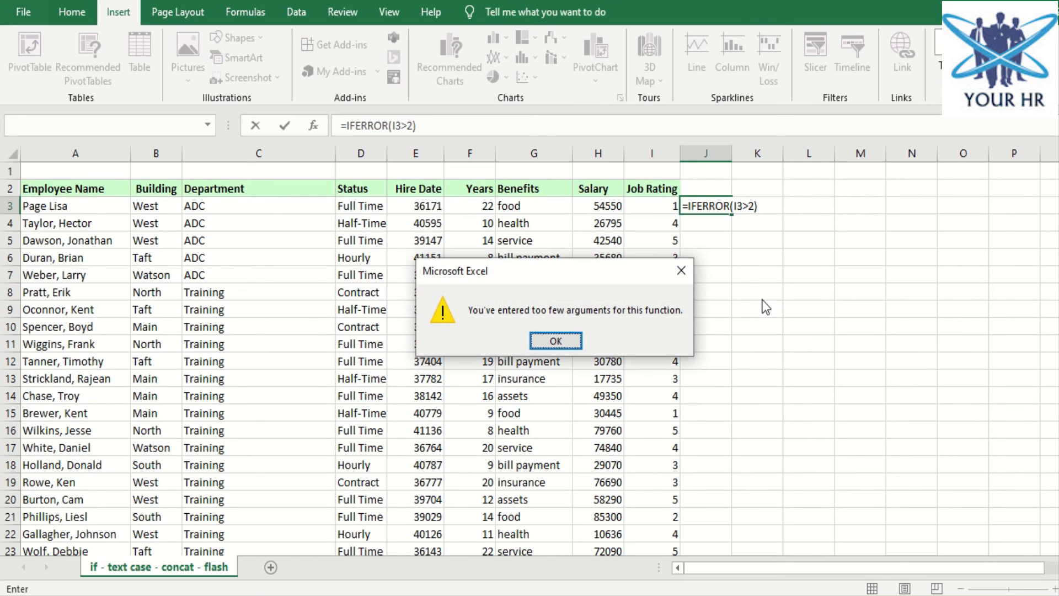
{"action": "left_click", "coordinate": [681, 276]}
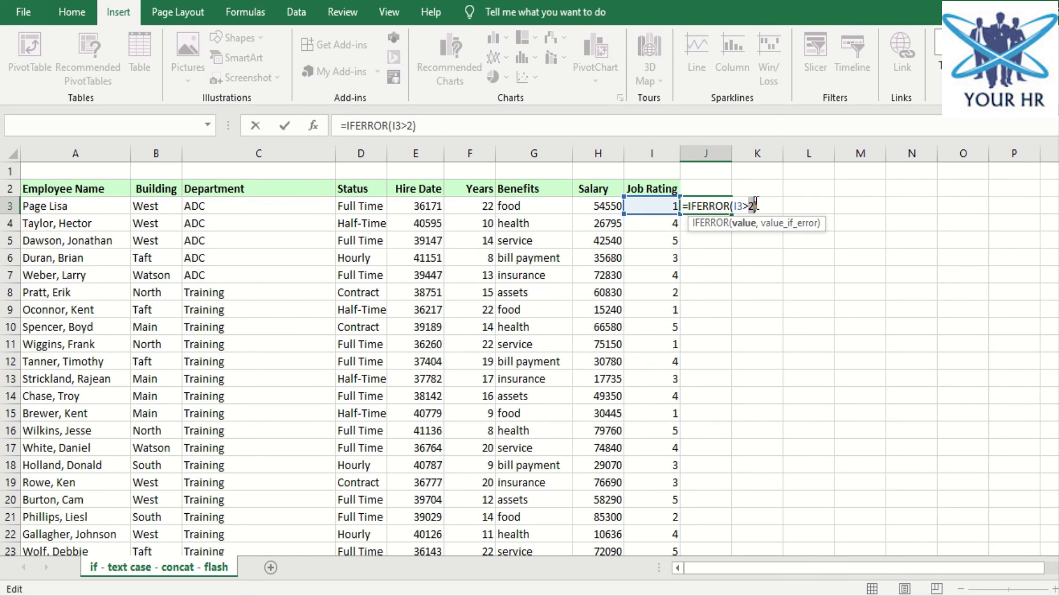
Add "this is incorrect" as the error value of the IFERROR formula in J3 and fill it down column J.
{"action": "type", "text": ",\"this"}
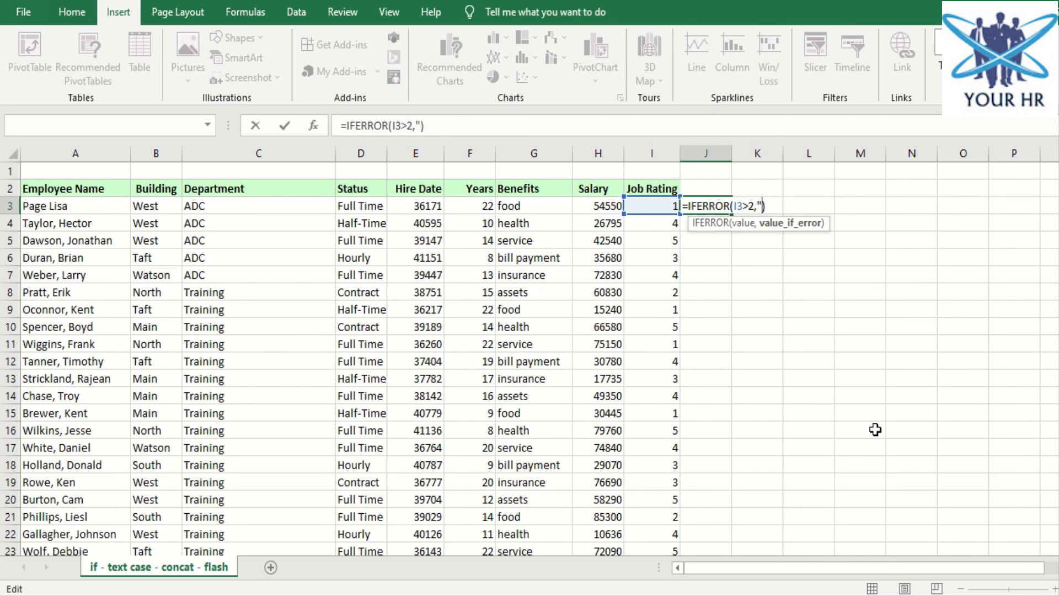
{"action": "type", "text": " is inco"}
{"action": "type", "text": "rrect"}
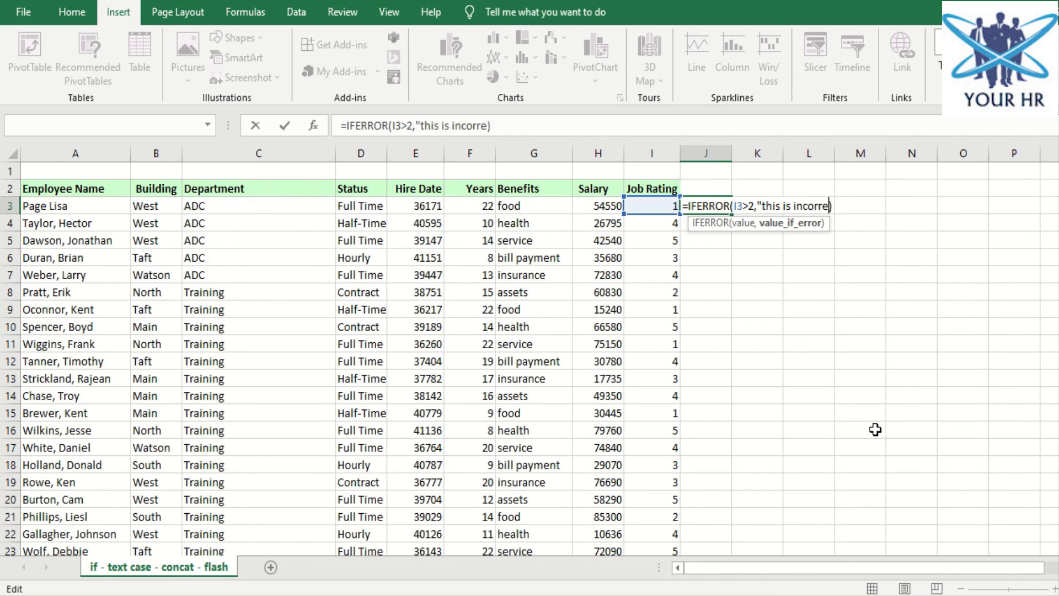
{"action": "key", "text": "Return"}
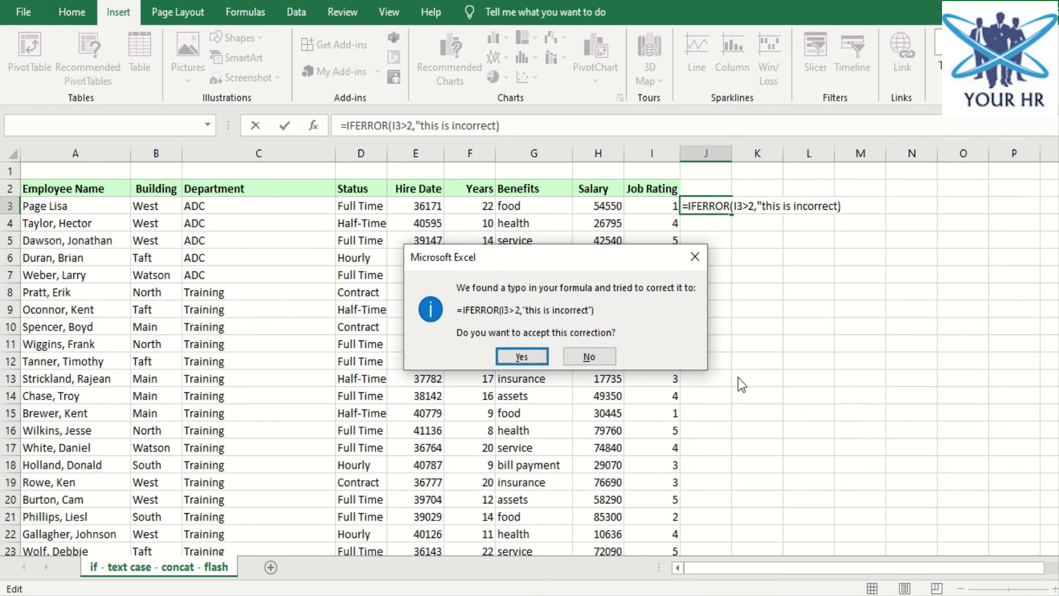
{"action": "left_click", "coordinate": [529, 356]}
{"action": "left_click", "coordinate": [719, 206]}
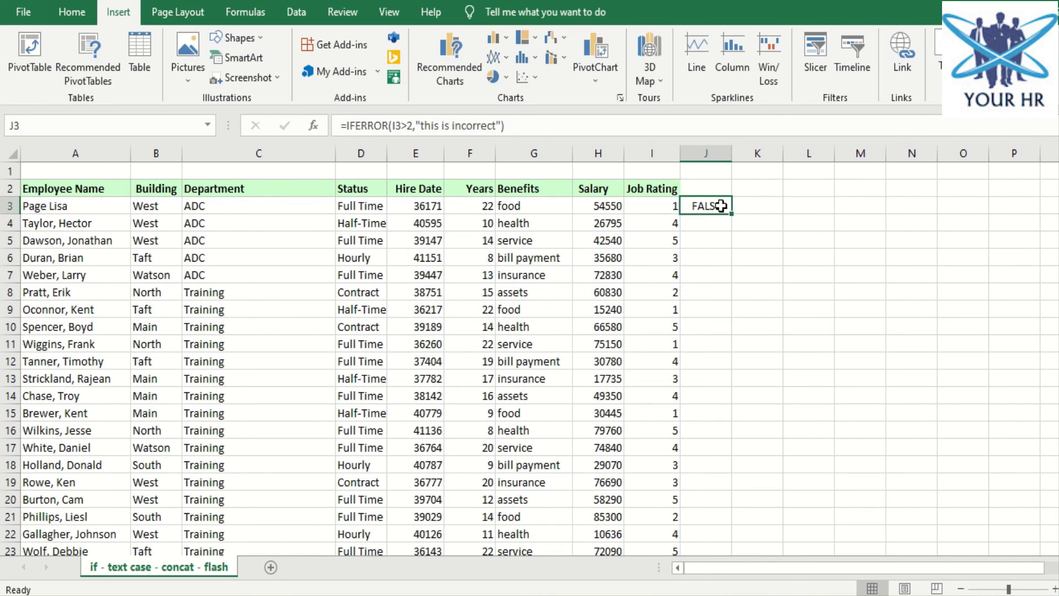
{"action": "double_click", "coordinate": [731, 217]}
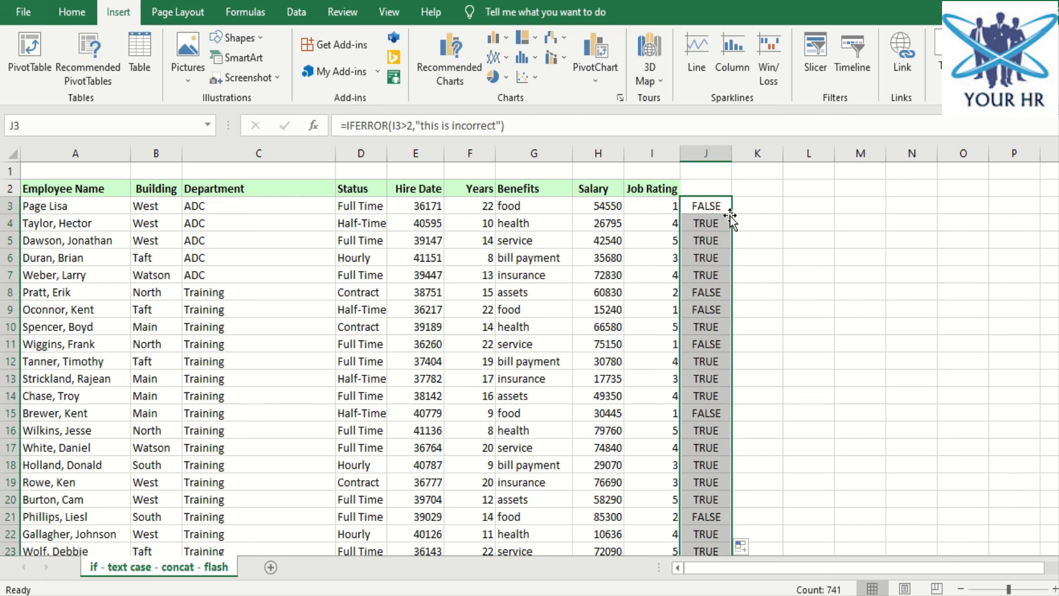
Start an IFERROR formula in K3 that tests whether the building in B3 equals "West".
{"action": "left_click", "coordinate": [759, 212]}
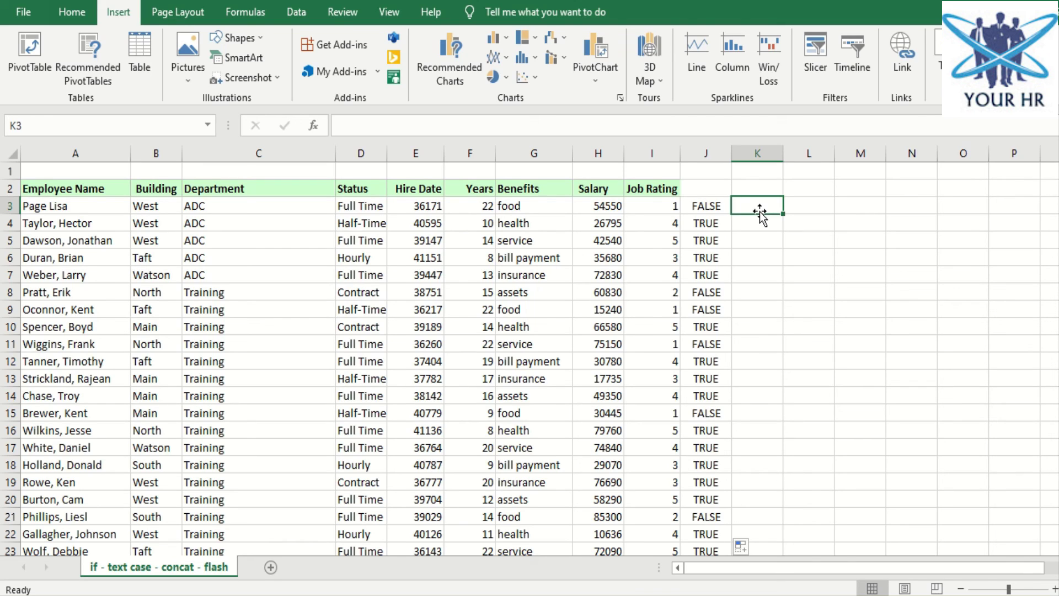
{"action": "type", "text": "="}
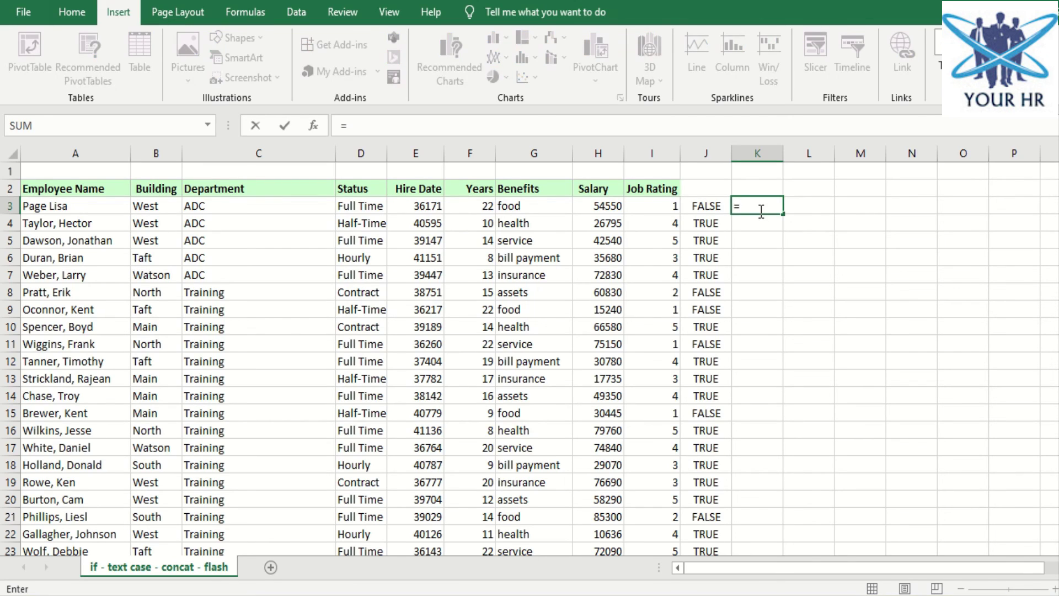
{"action": "type", "text": "i"}
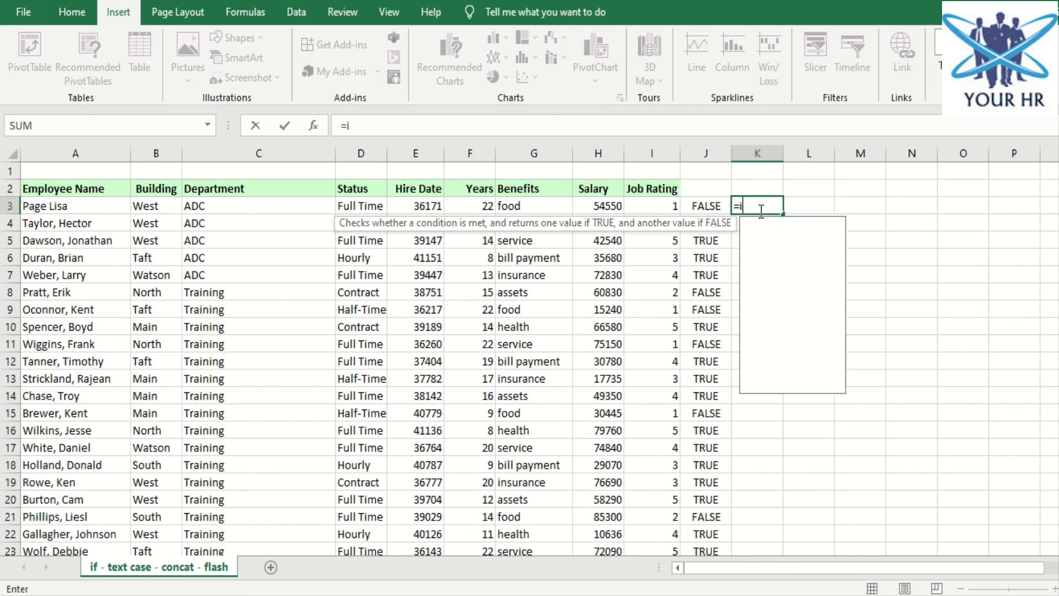
{"action": "type", "text": "fe"}
{"action": "key", "text": "Tab"}
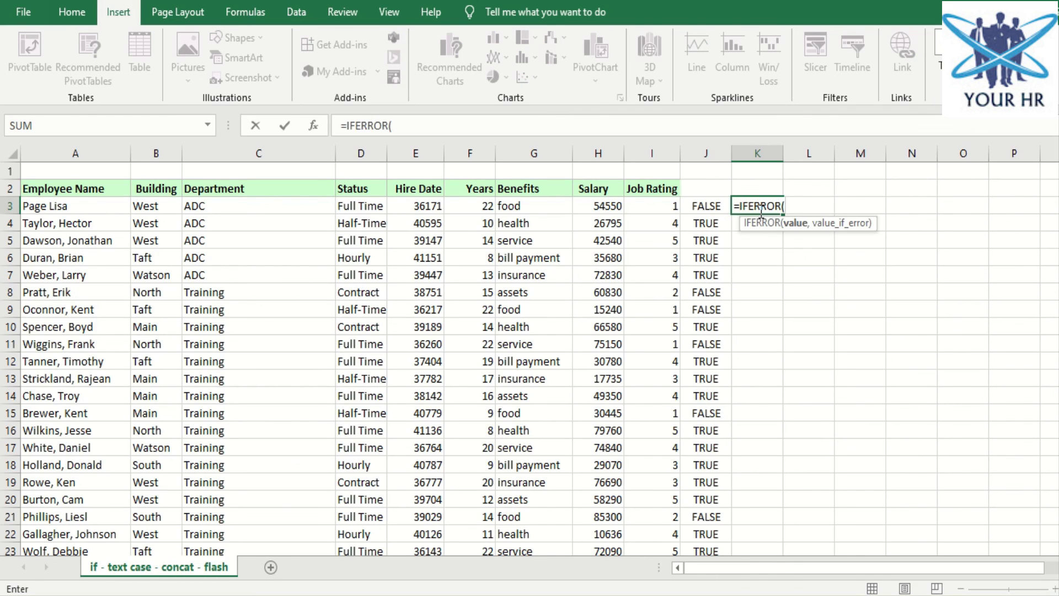
{"action": "left_click", "coordinate": [581, 204]}
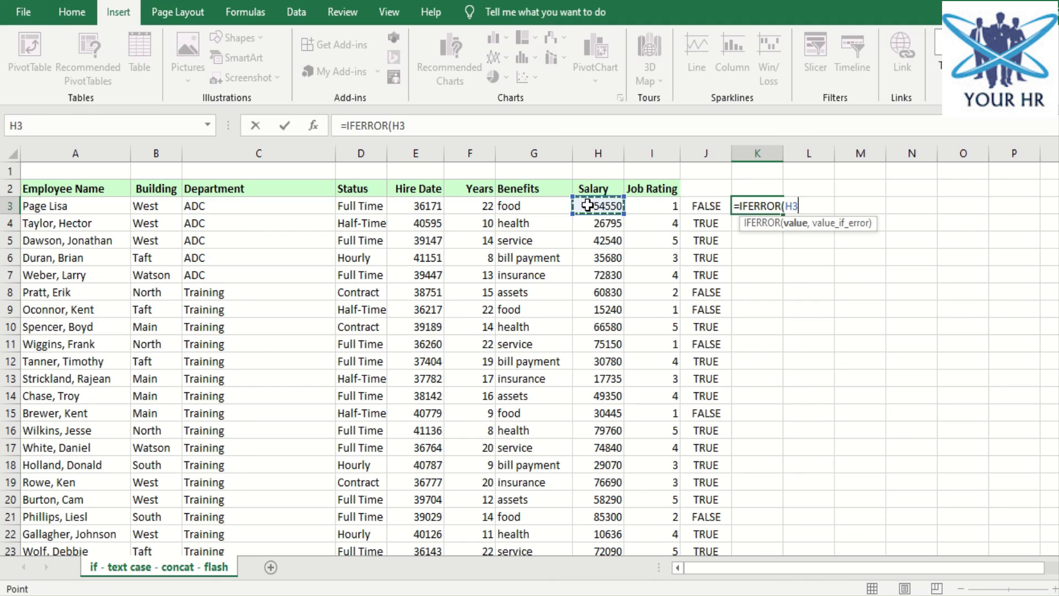
{"action": "left_click", "coordinate": [510, 203]}
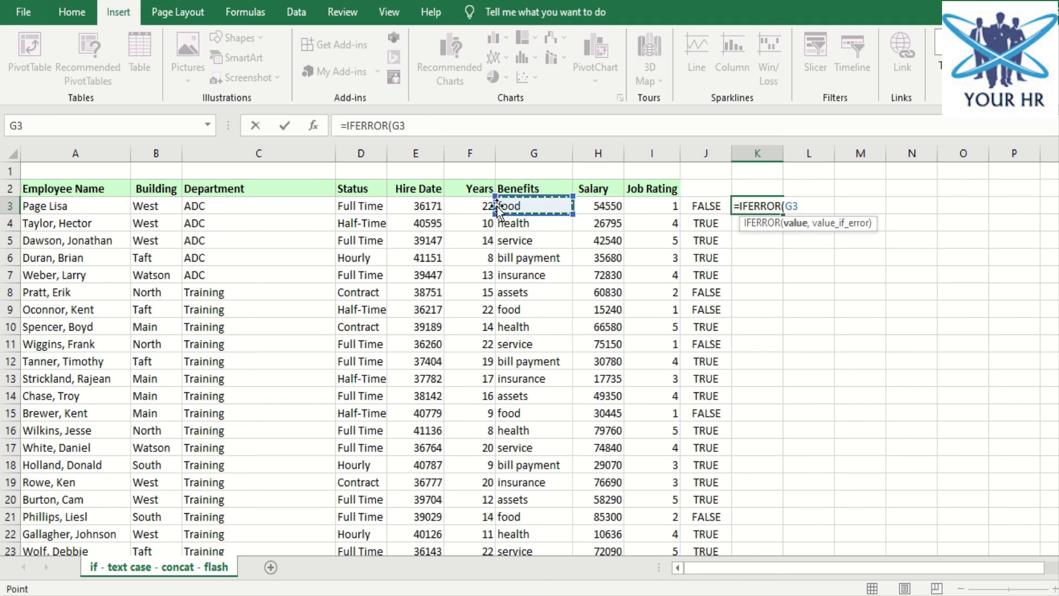
{"action": "left_click", "coordinate": [164, 204]}
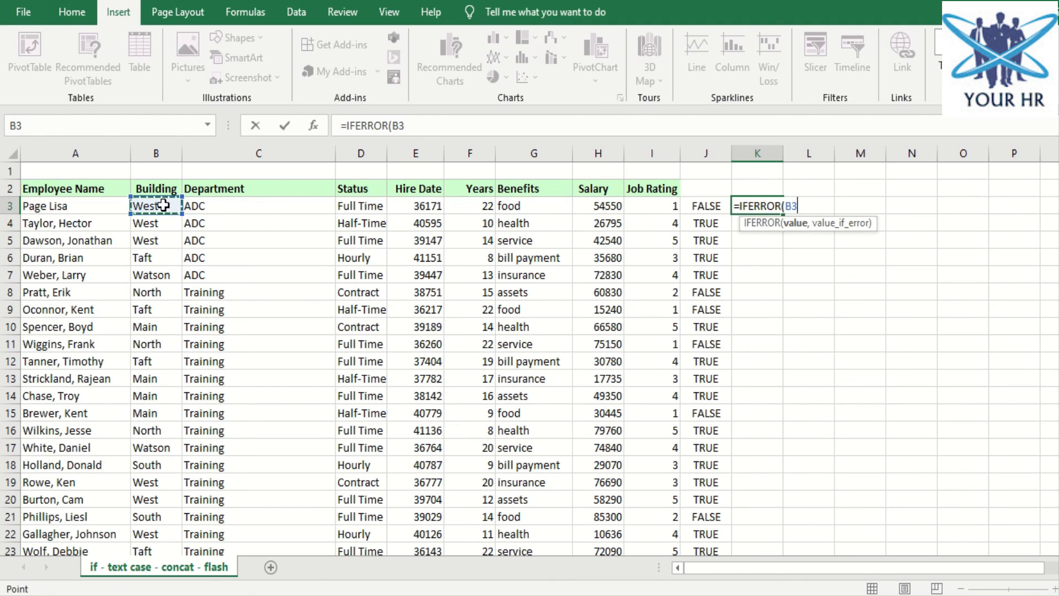
{"action": "type", "text": "="}
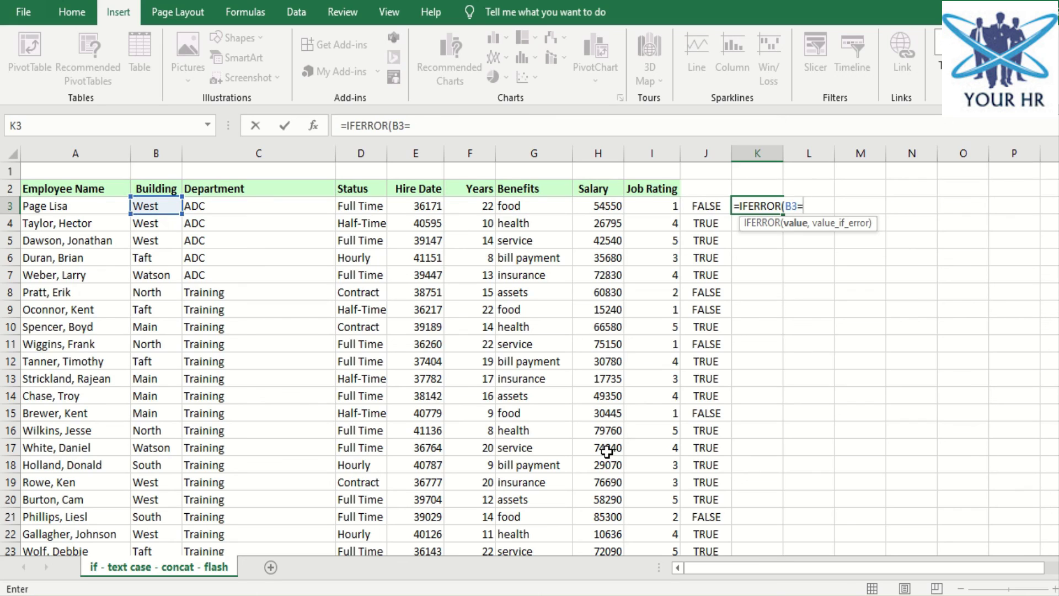
{"action": "type", "text": "\"West\",\""}
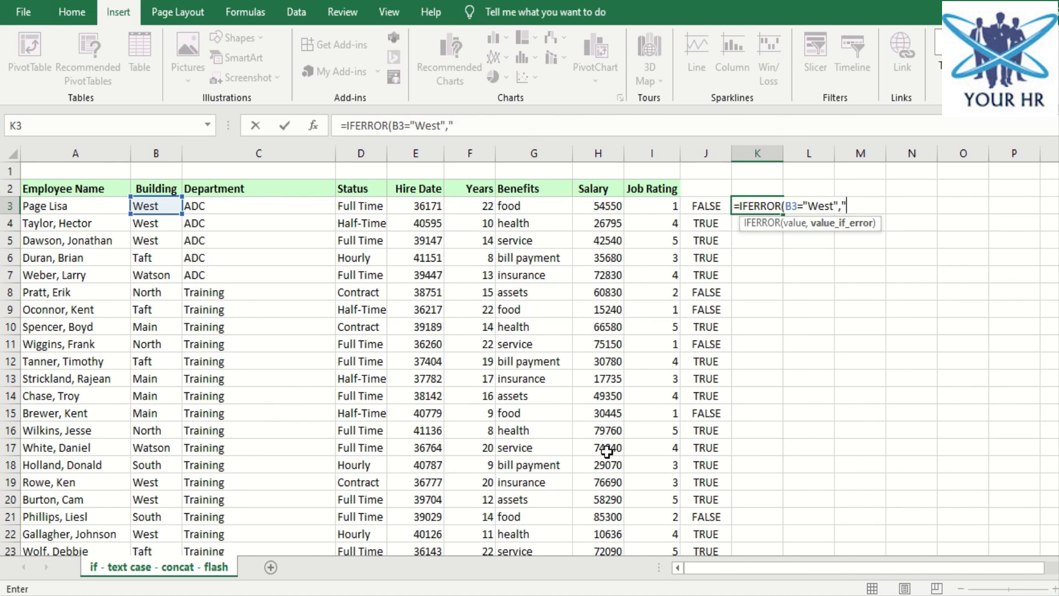
Finish the IFERROR formula in K3 with "not" as the error value and fill it down column K.
{"action": "type", "text": "not:"}
{"action": "key", "text": "BackSpace"}
{"action": "type", "text": "\")"}
{"action": "key", "text": "Return"}
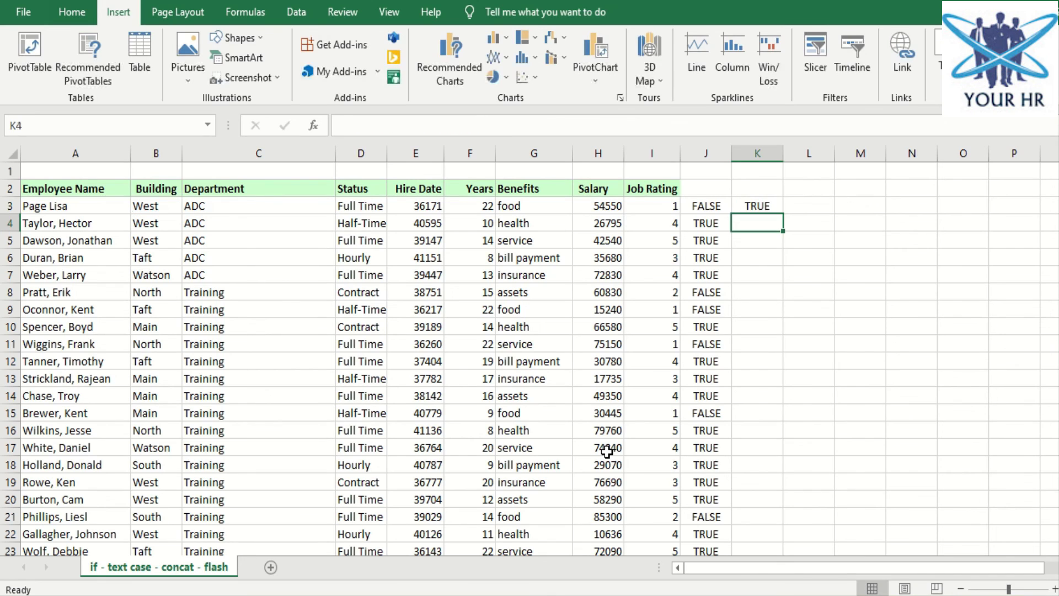
{"action": "left_click", "coordinate": [756, 206]}
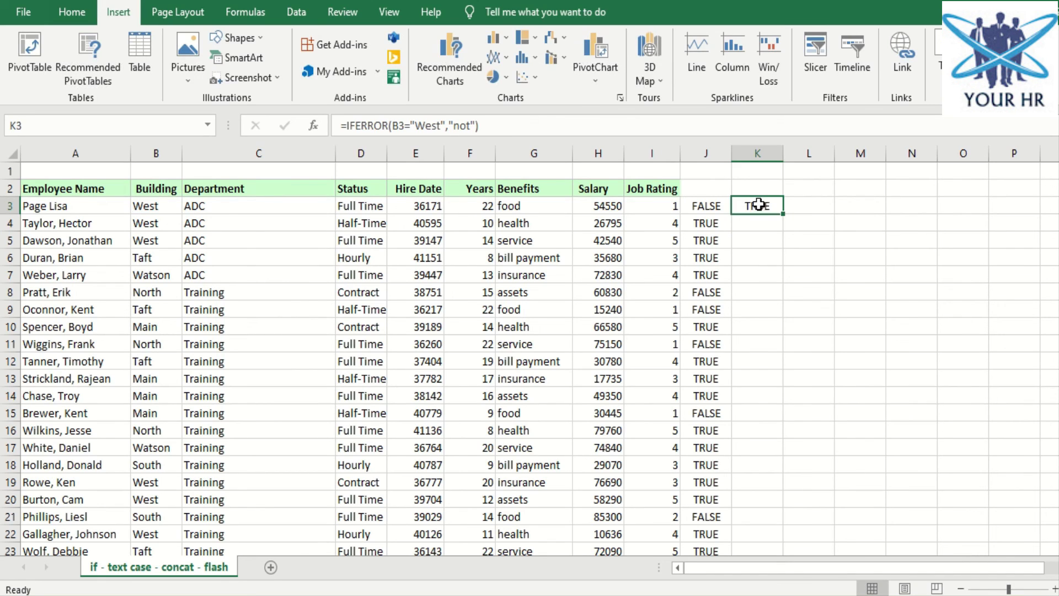
{"action": "double_click", "coordinate": [783, 214]}
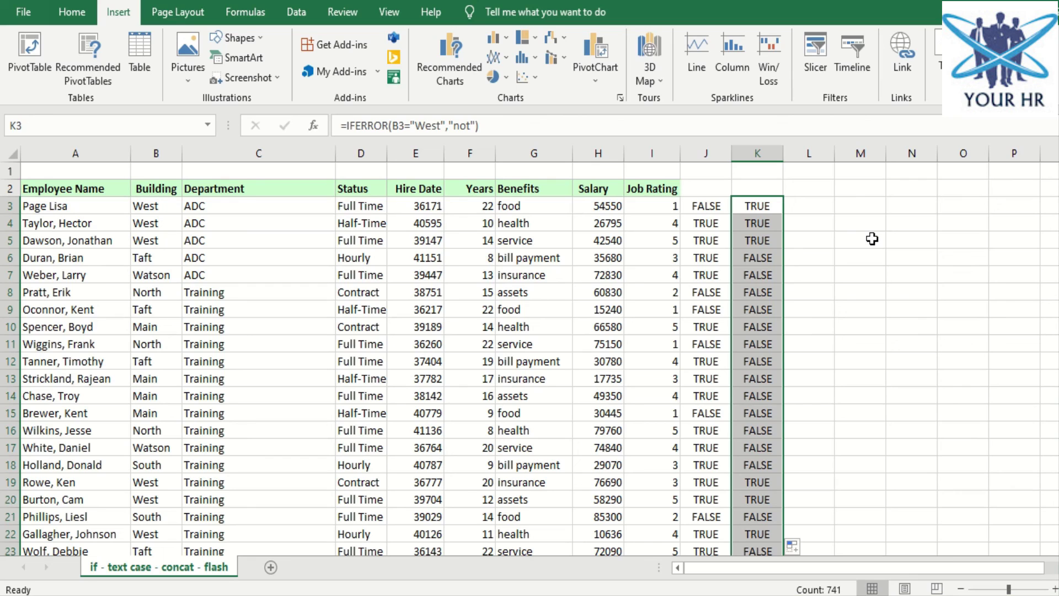
Enter an IF formula in L3 testing whether the years in F3 exceed 15, as =IF(F3>15,"A,"B"), and accept the suggested correction.
{"action": "left_click", "coordinate": [806, 209]}
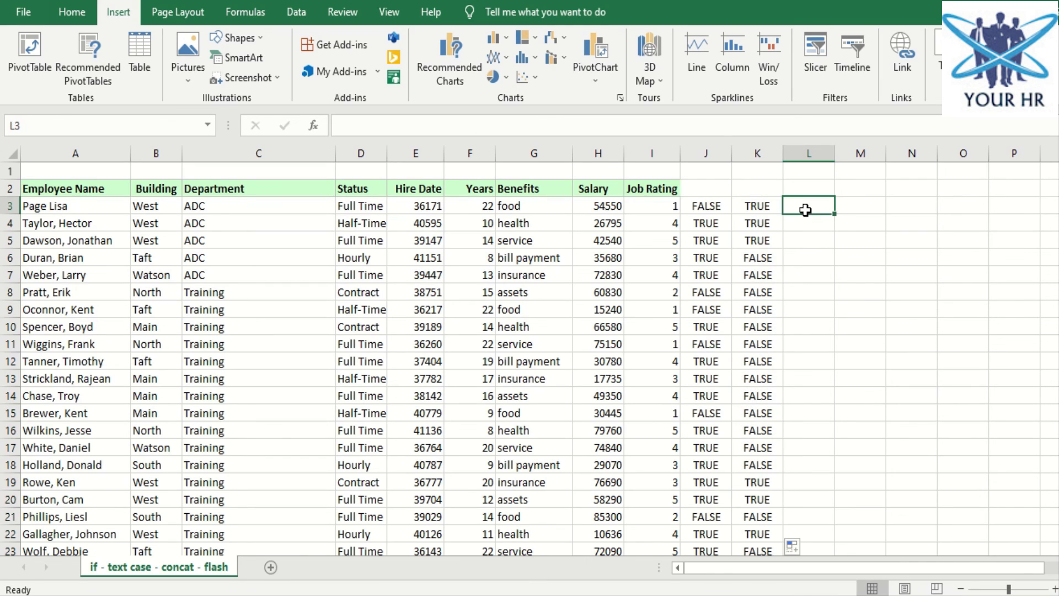
{"action": "type", "text": "=IF("}
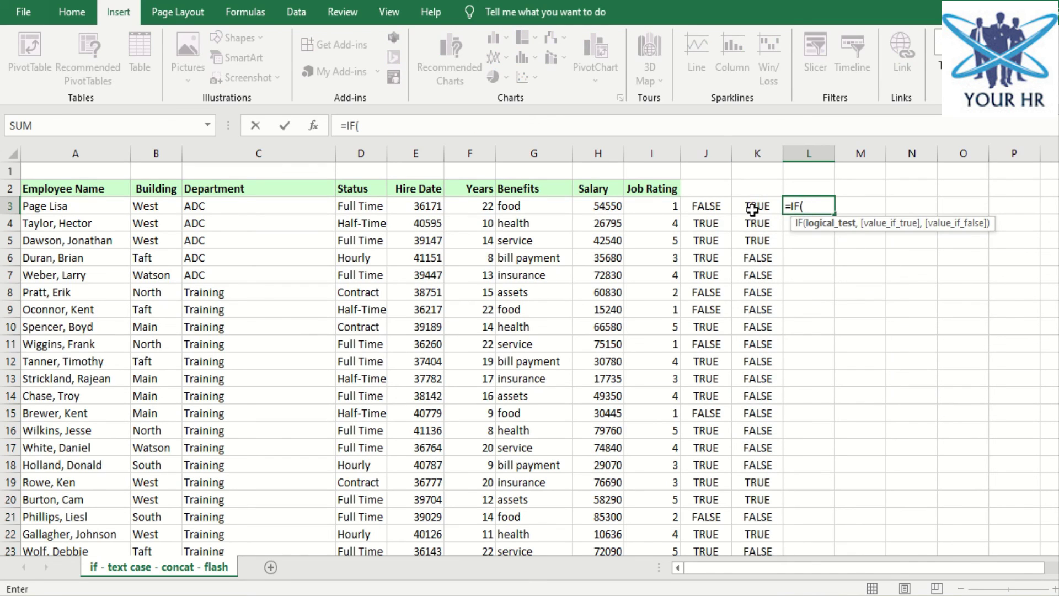
{"action": "left_click", "coordinate": [470, 208]}
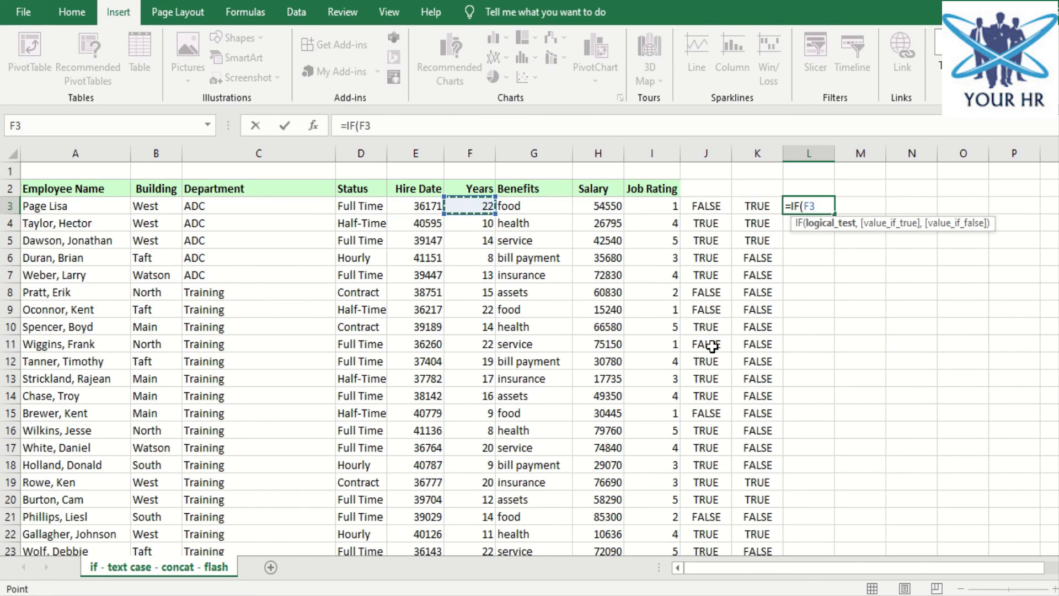
{"action": "type", "text": ">15,\""}
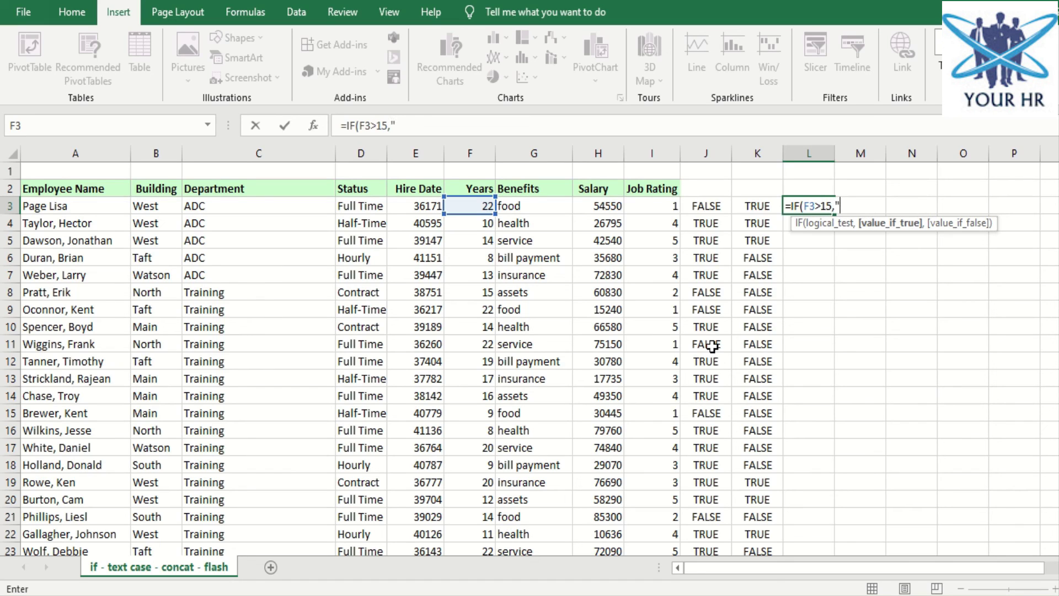
{"action": "type", "text": "A,\"B\")"}
{"action": "key", "text": "Return"}
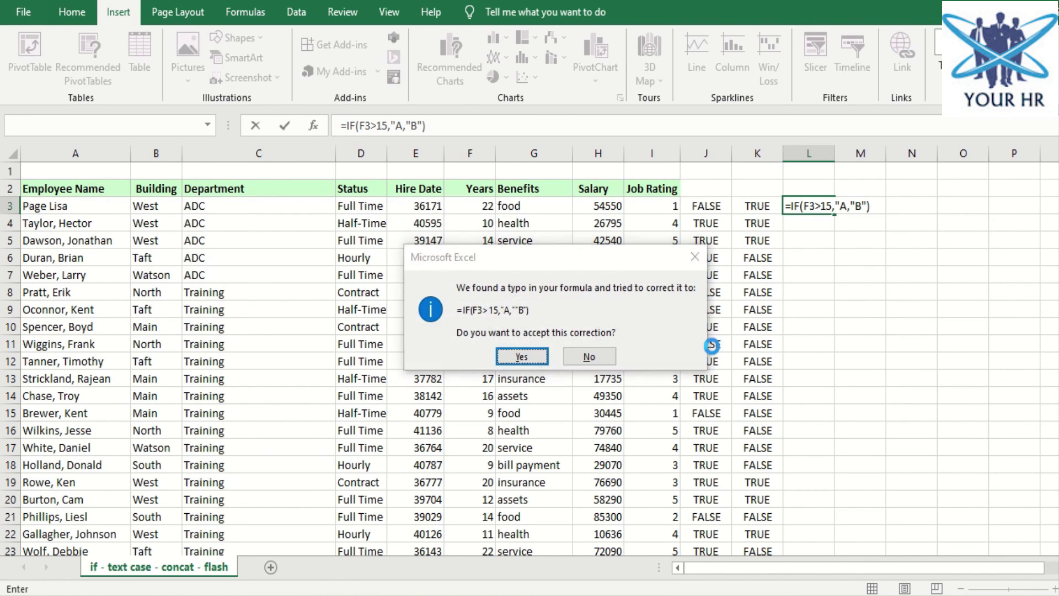
{"action": "key", "text": "Return"}
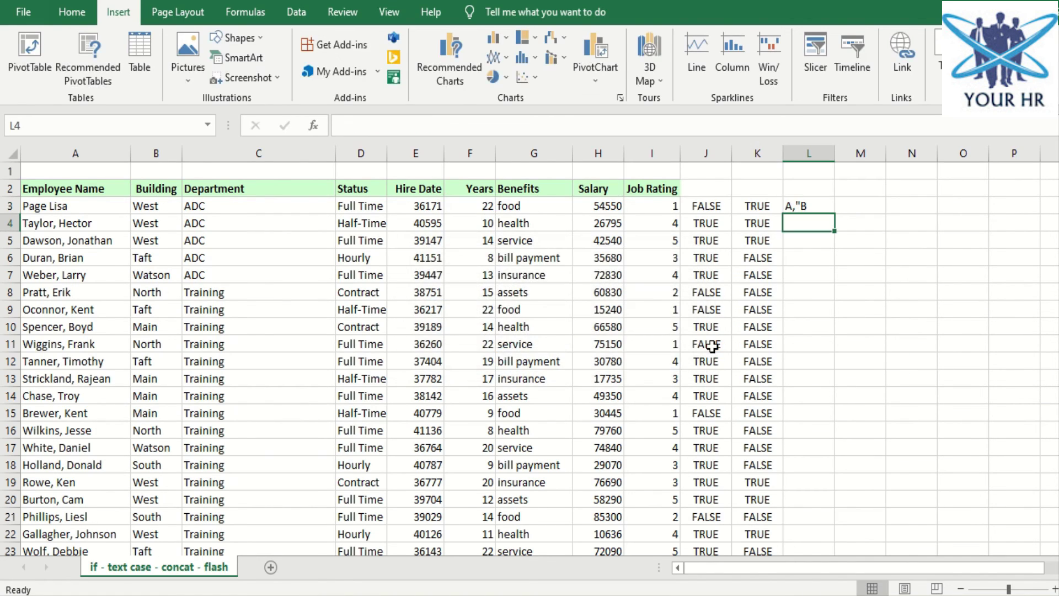
Correct the quotation marks in L3 so the formula reads =IF(F3>15,"A","B"), and fill it down column L.
{"action": "double_click", "coordinate": [814, 207]}
{"action": "left_click", "coordinate": [841, 207]}
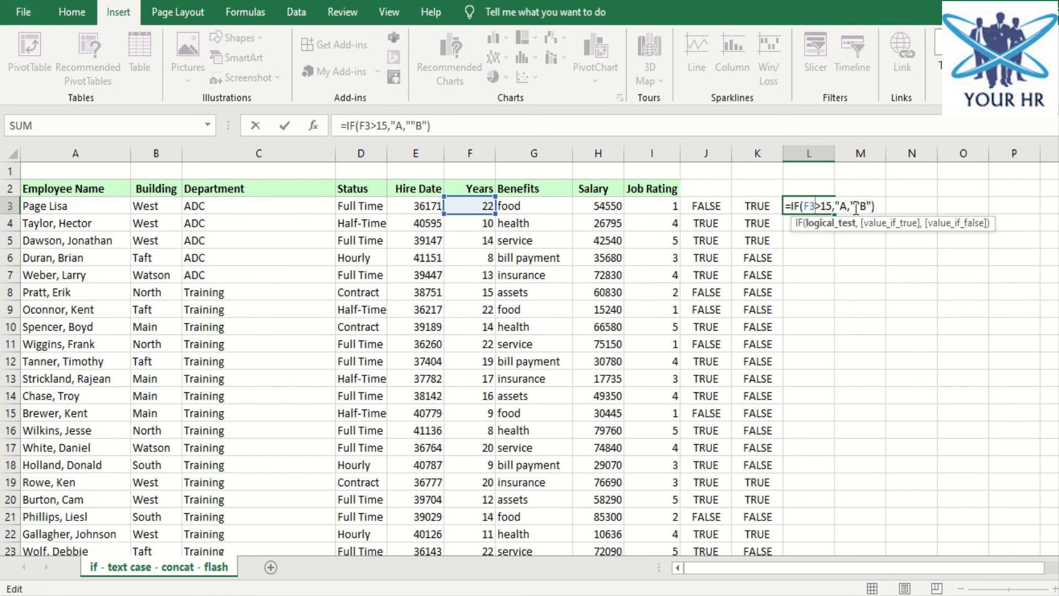
{"action": "key", "text": "Delete"}
{"action": "key", "text": "Delete"}
{"action": "type", "text": ","}
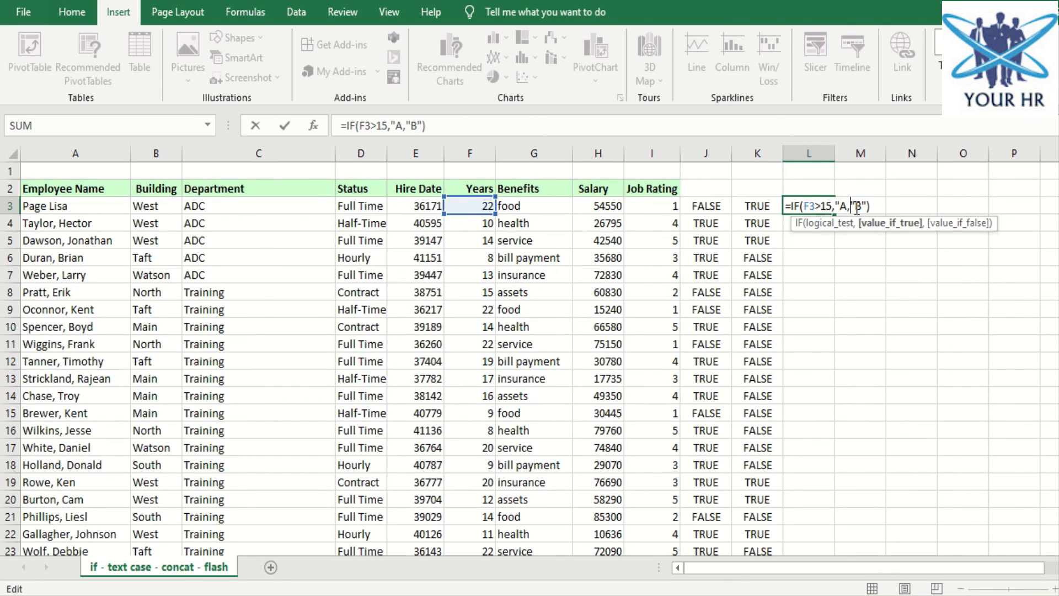
{"action": "type", "text": "\""}
{"action": "key", "text": "BackSpace"}
{"action": "type", "text": "\""}
{"action": "key", "text": "Return"}
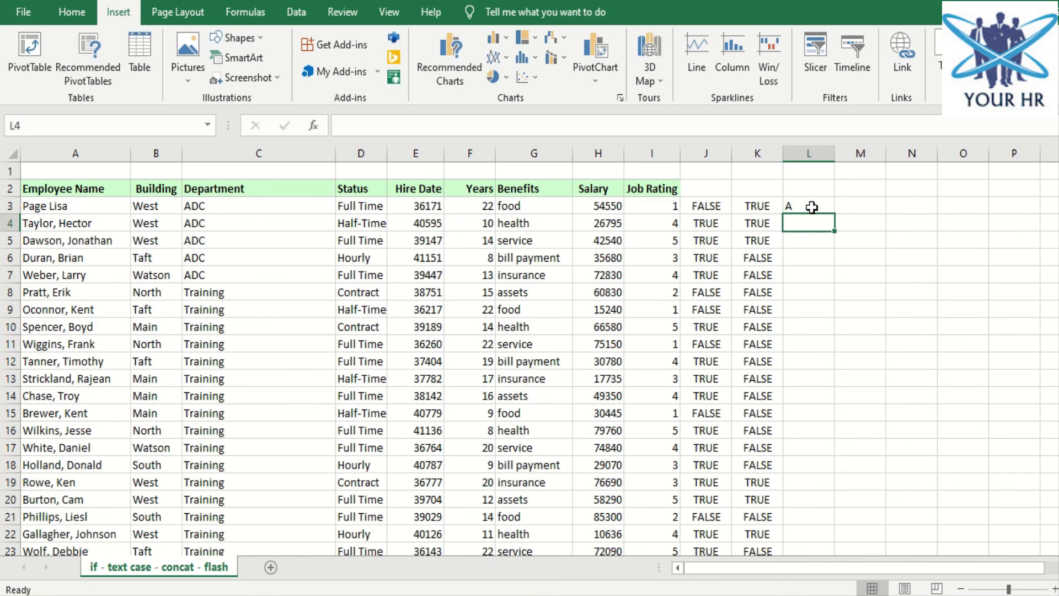
{"action": "left_click", "coordinate": [811, 206]}
{"action": "double_click", "coordinate": [834, 214]}
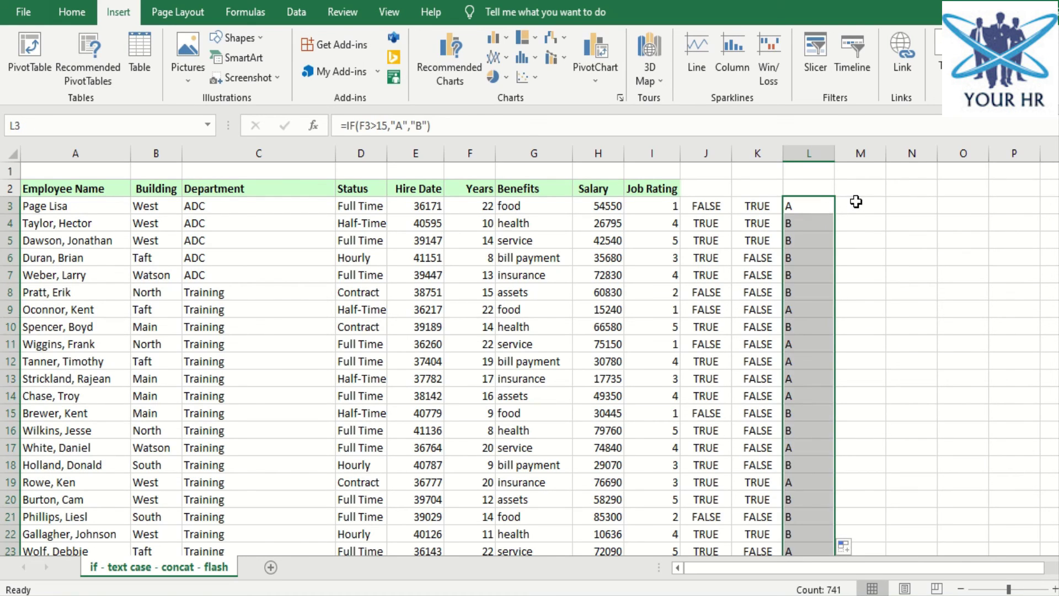
Enter =IFERROR(L3="B","not") in M3 and fill it down column M.
{"action": "left_click", "coordinate": [855, 202]}
{"action": "type", "text": "="}
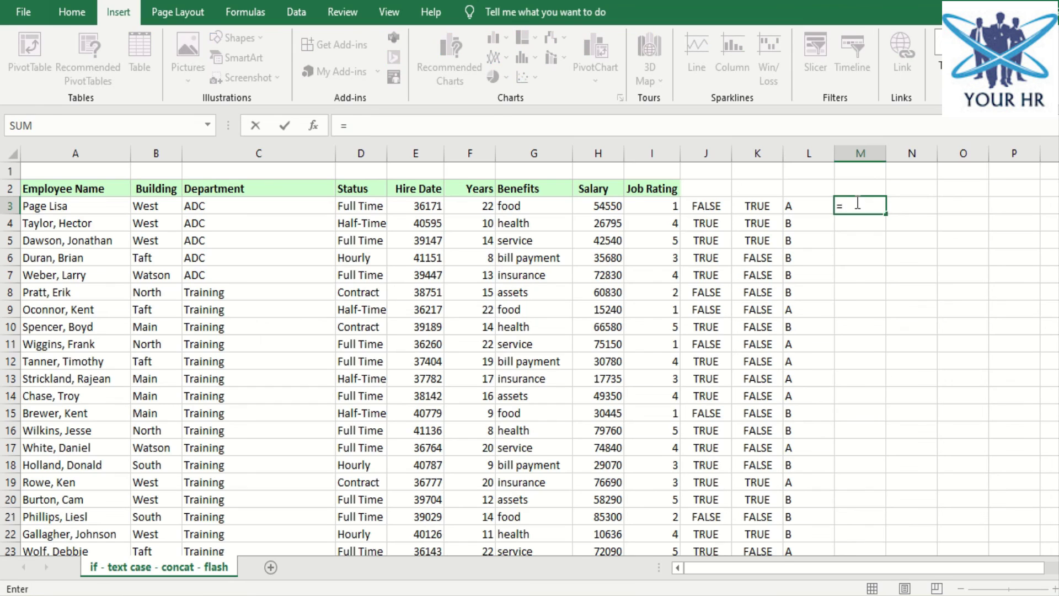
{"action": "type", "text": "ifer"}
{"action": "key", "text": "Tab"}
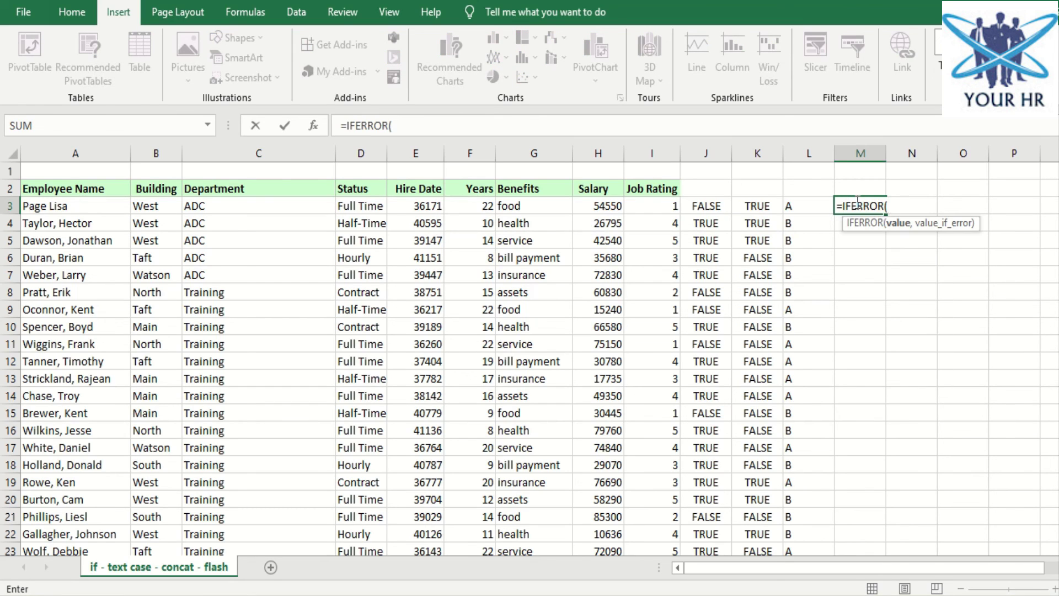
{"action": "left_click", "coordinate": [808, 204]}
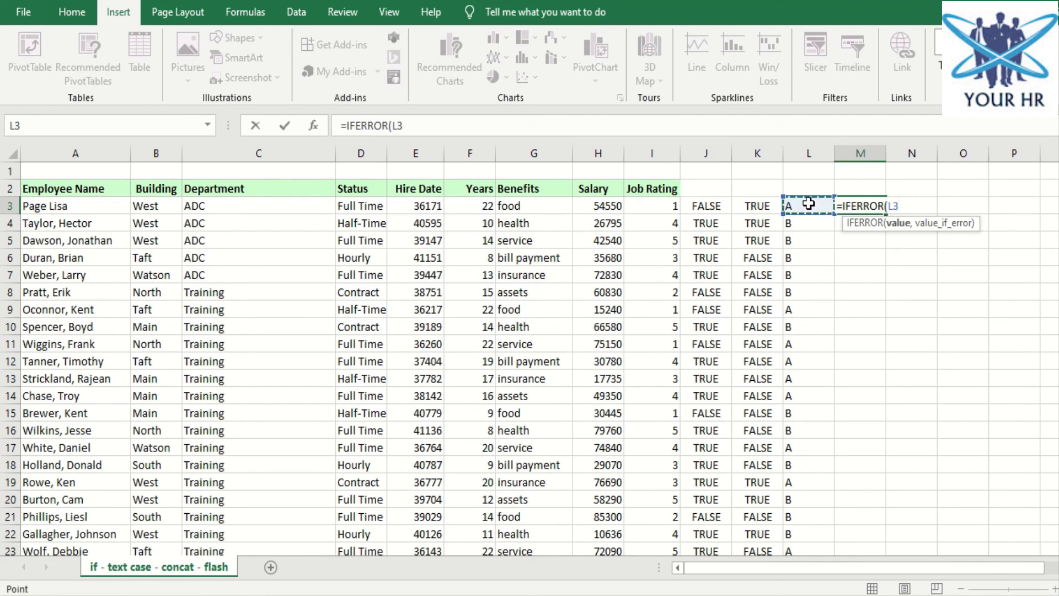
{"action": "type", "text": "=\"B"}
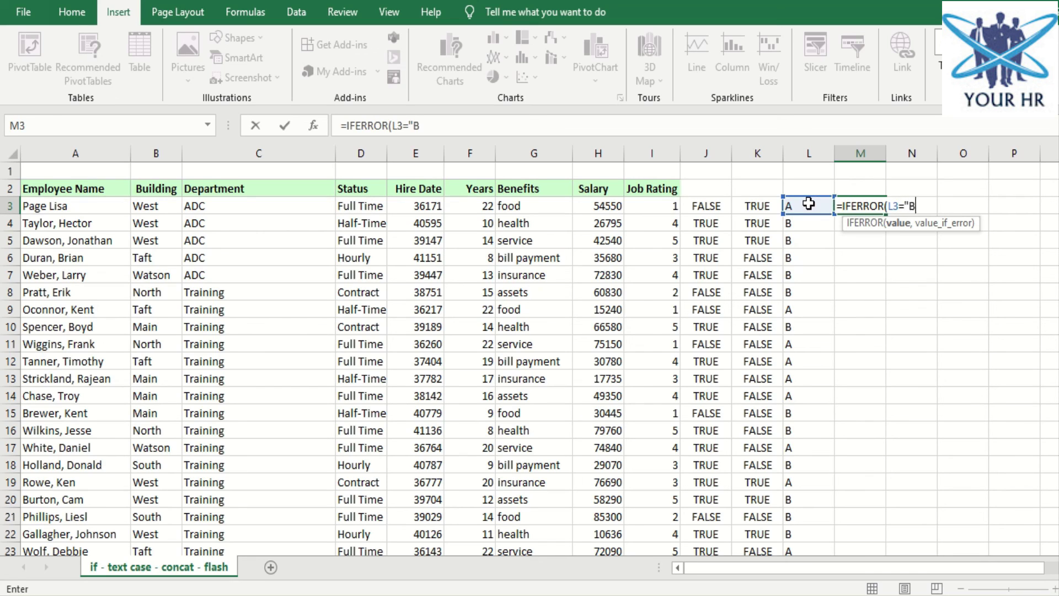
{"action": "type", "text": "\","}
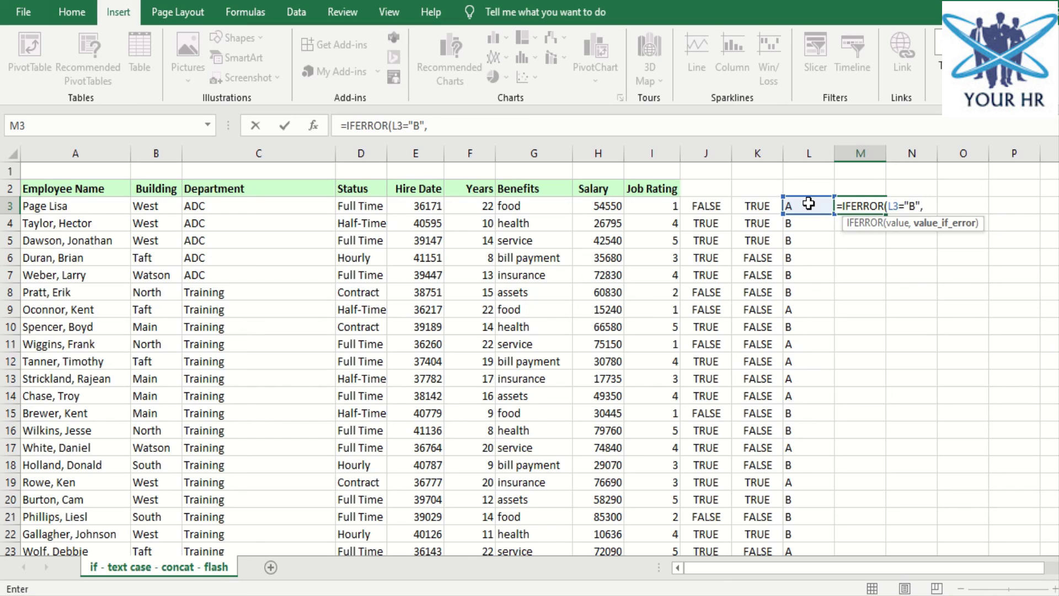
{"action": "type", "text": "\"not\")"}
{"action": "key", "text": "Return"}
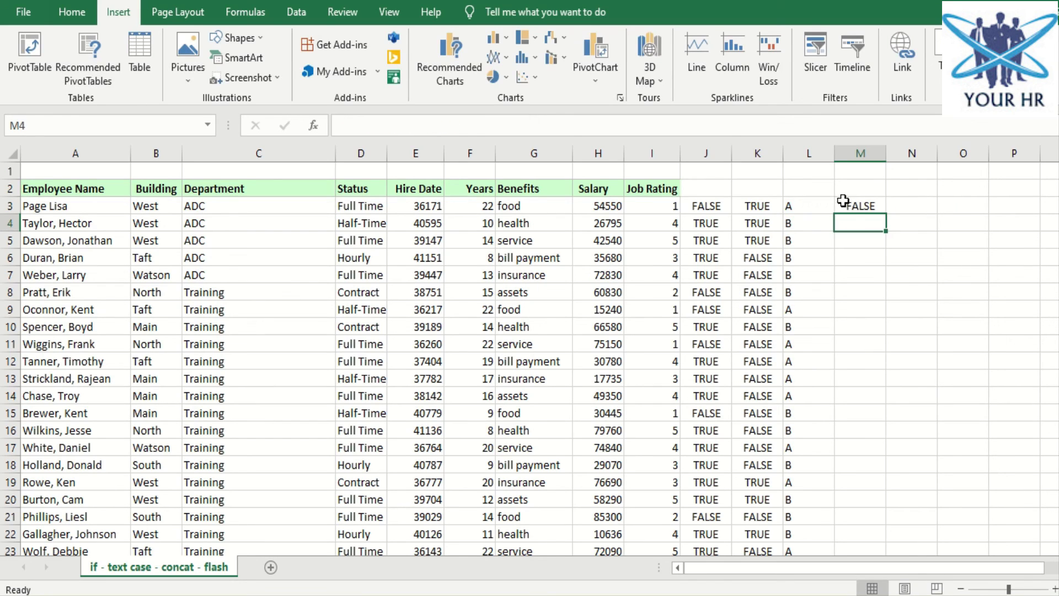
{"action": "left_click", "coordinate": [860, 205]}
{"action": "double_click", "coordinate": [883, 214]}
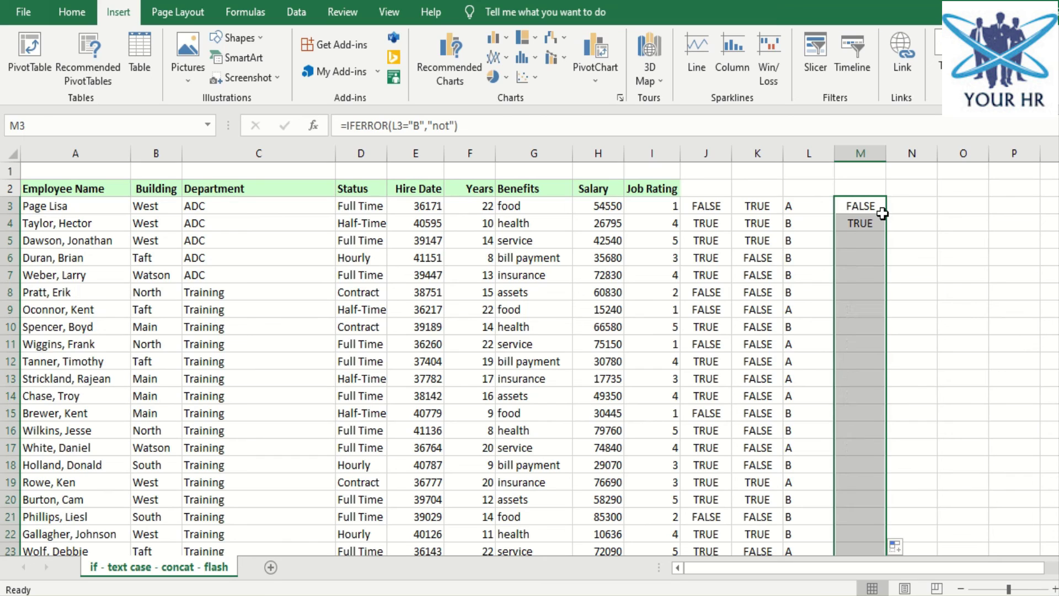